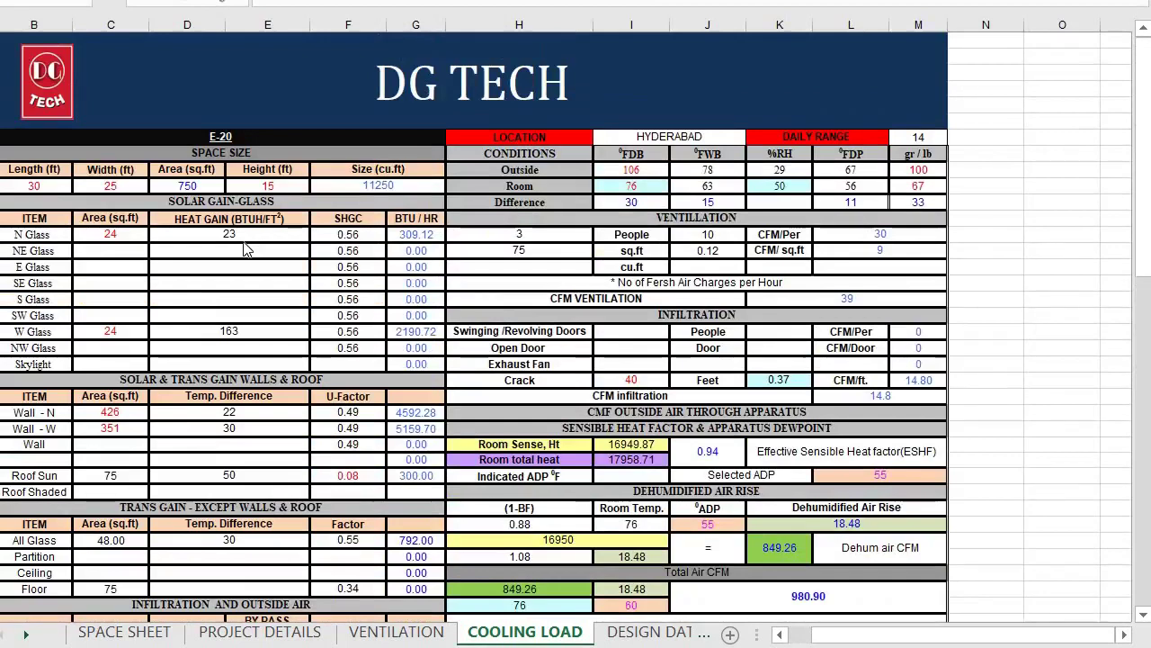
# - Review the COOLING LOAD sheet from the space size section down to the grand total heat
pyautogui.scroll(-4, 247, 250)
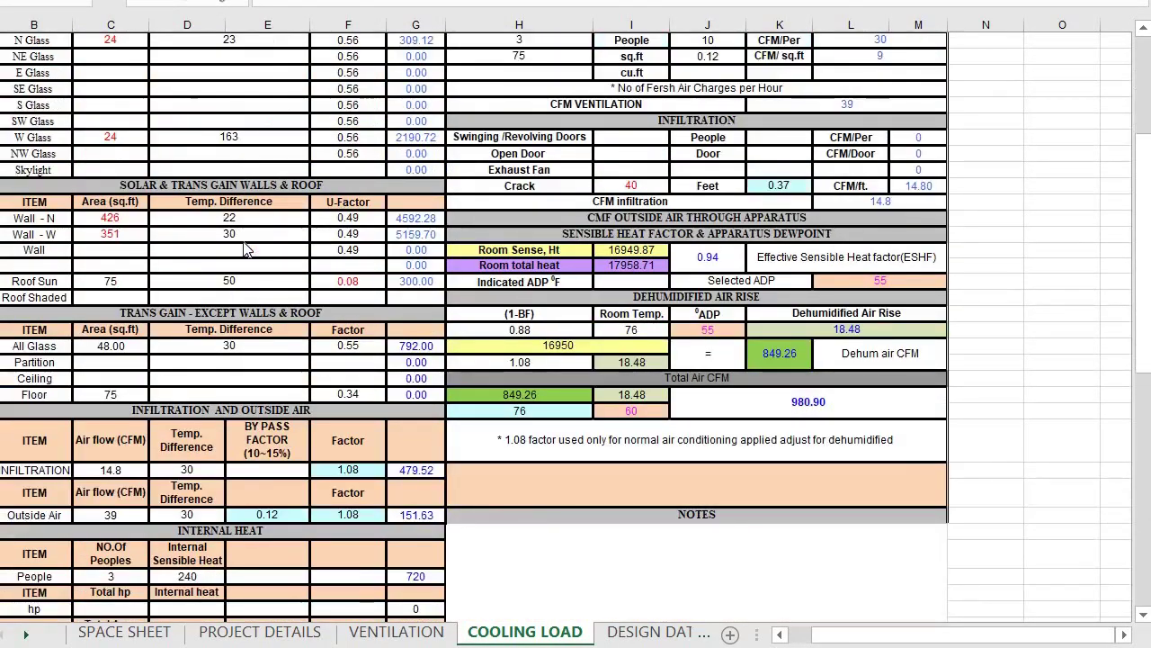
pyautogui.scroll(-7, 247, 250)
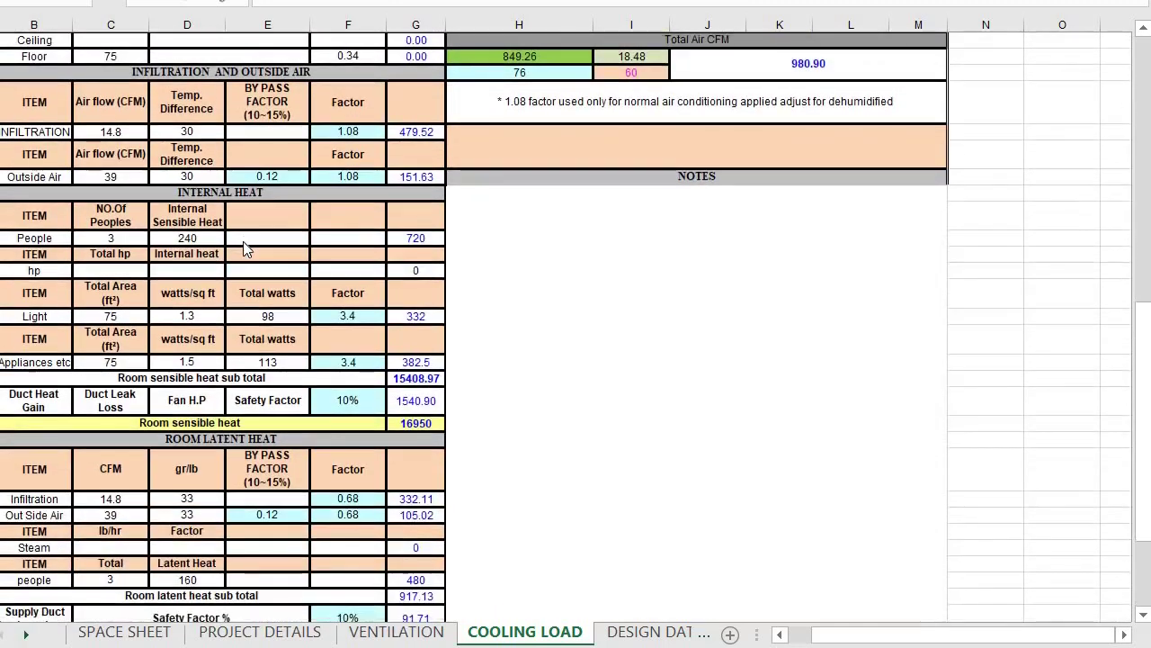
pyautogui.scroll(-4, 247, 250)
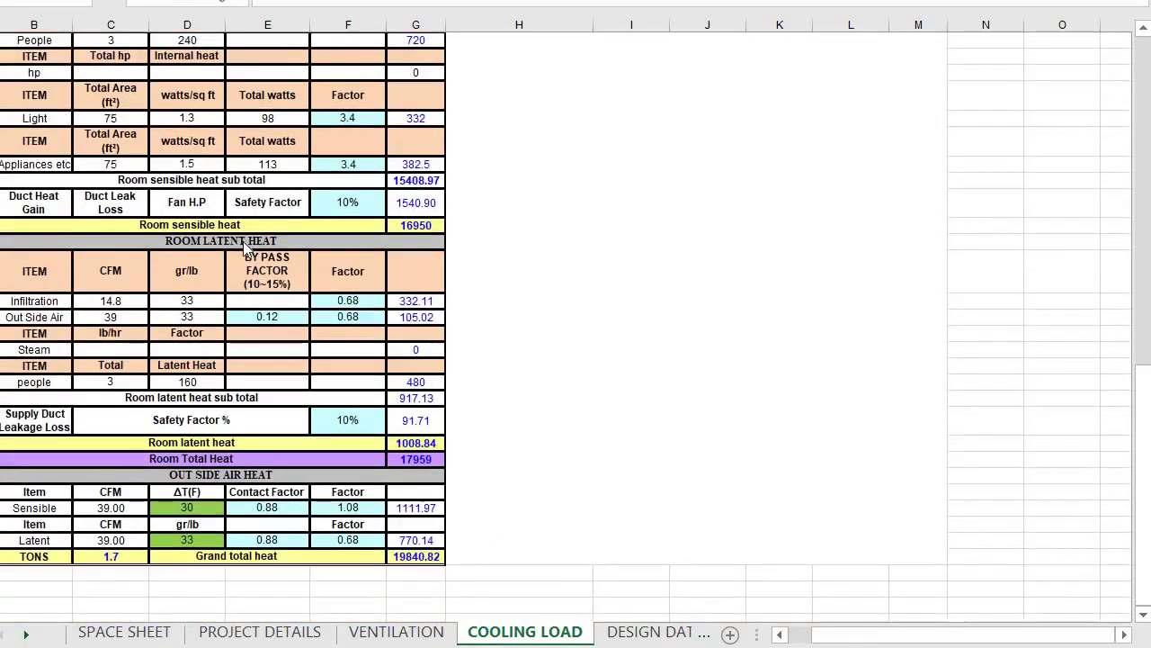
pyautogui.scroll(10, 247, 247)
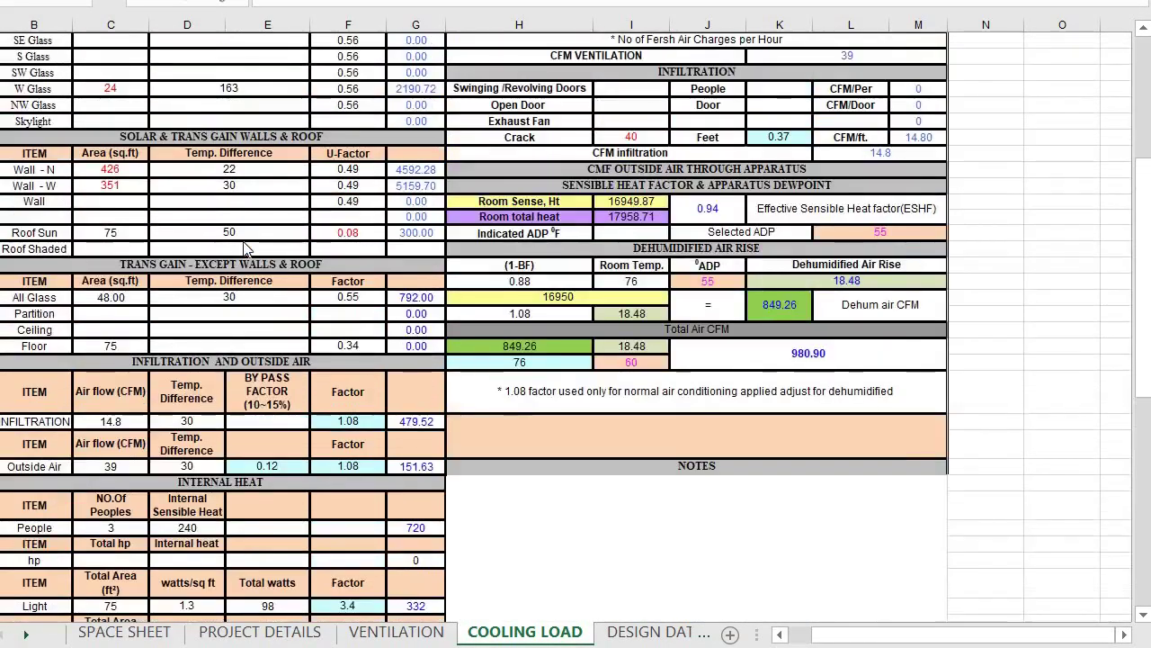
pyautogui.scroll(5, 247, 250)
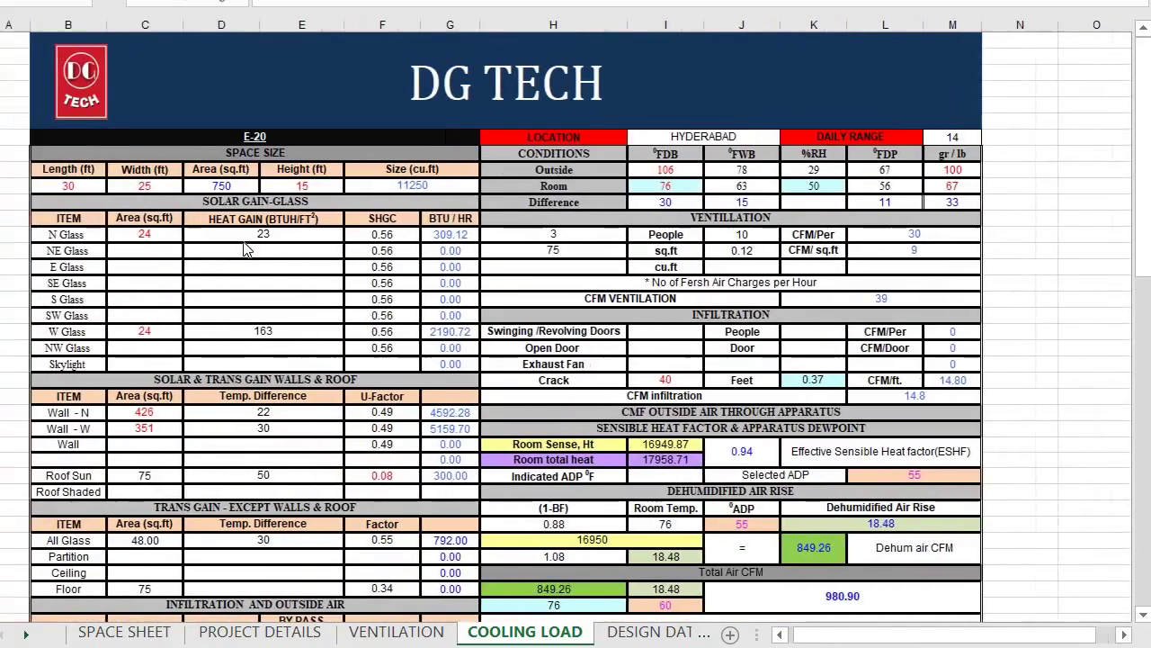
pyautogui.hscroll(-1, 247, 250)
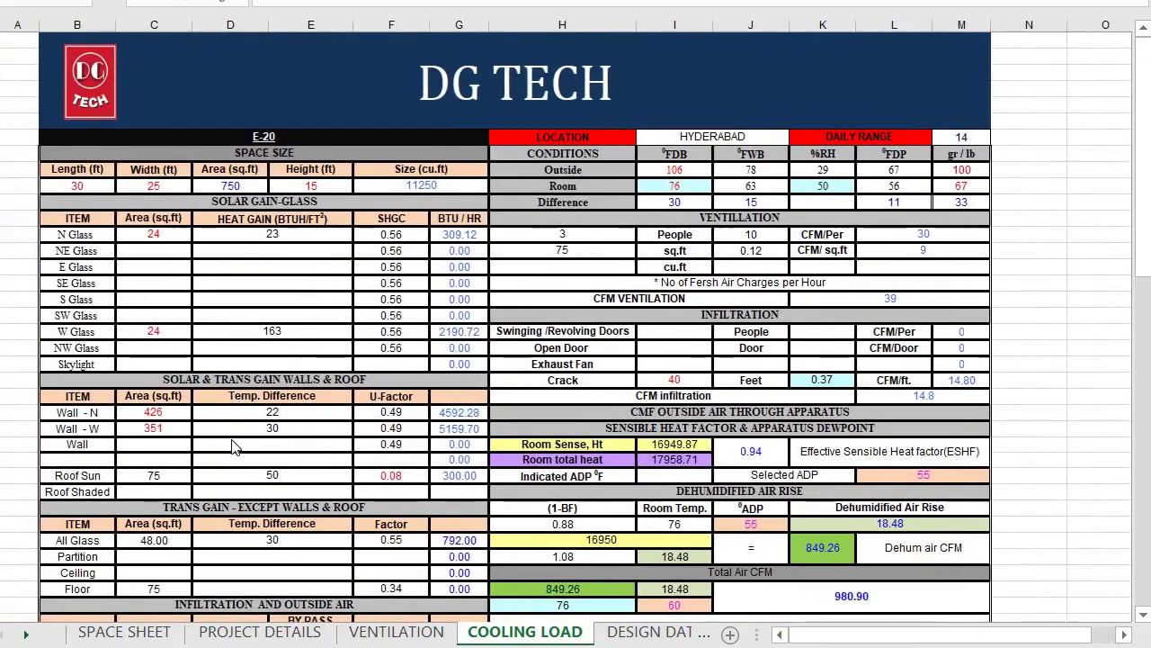
# - Switch to the SPACE SHEET and examine the classroom table alongside the floor plan's dimensions and orientation
pyautogui.click(140, 633)
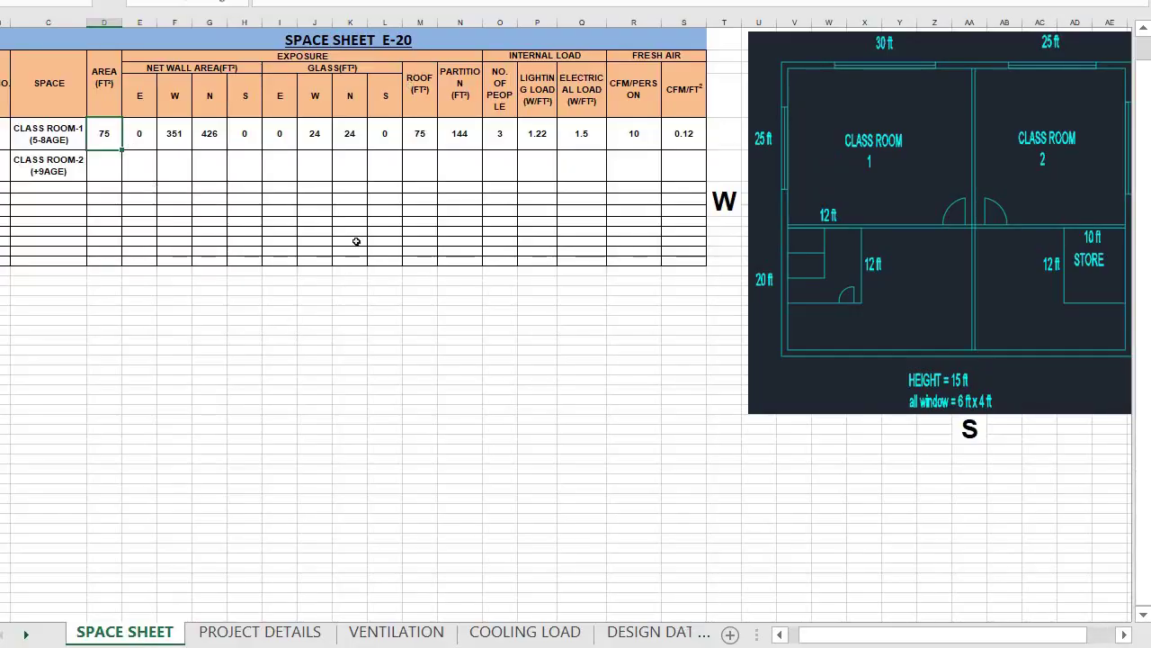
pyautogui.hscroll(-1, 338, 282)
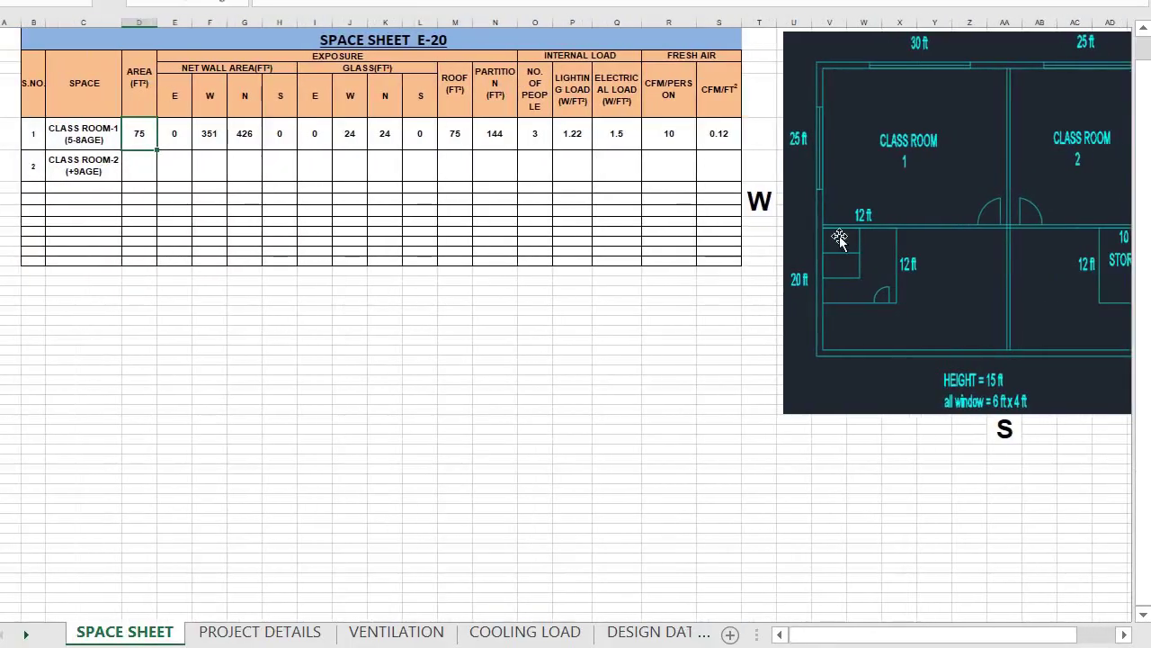
pyautogui.scroll(1, 977, 171)
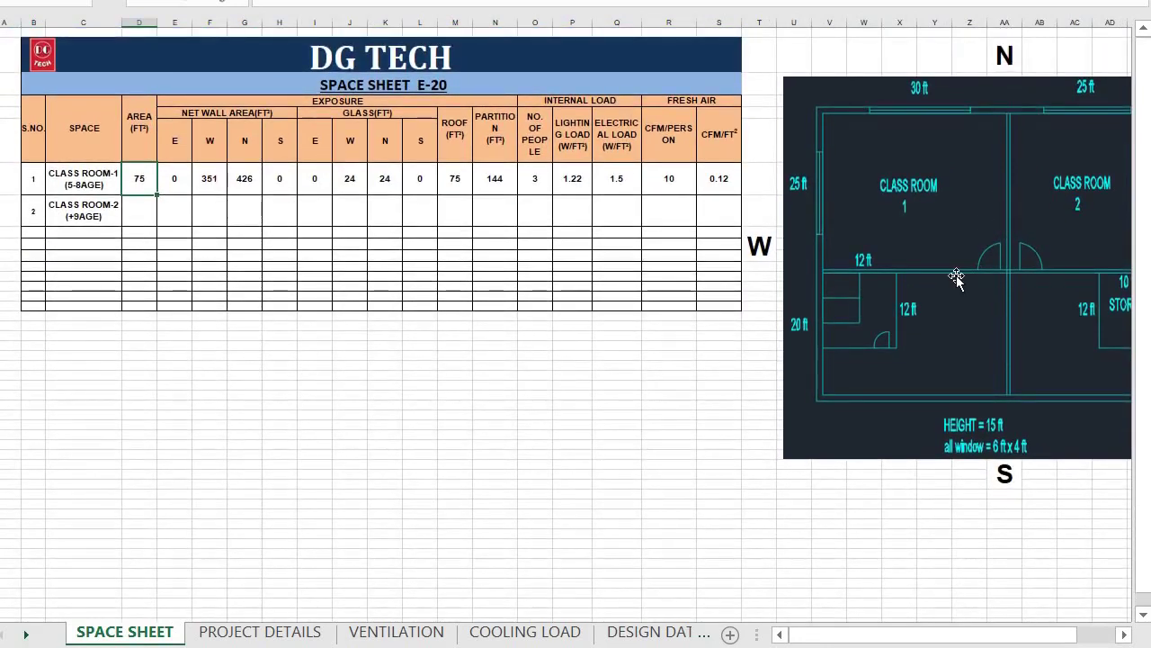
pyautogui.scroll(-2, 863, 306)
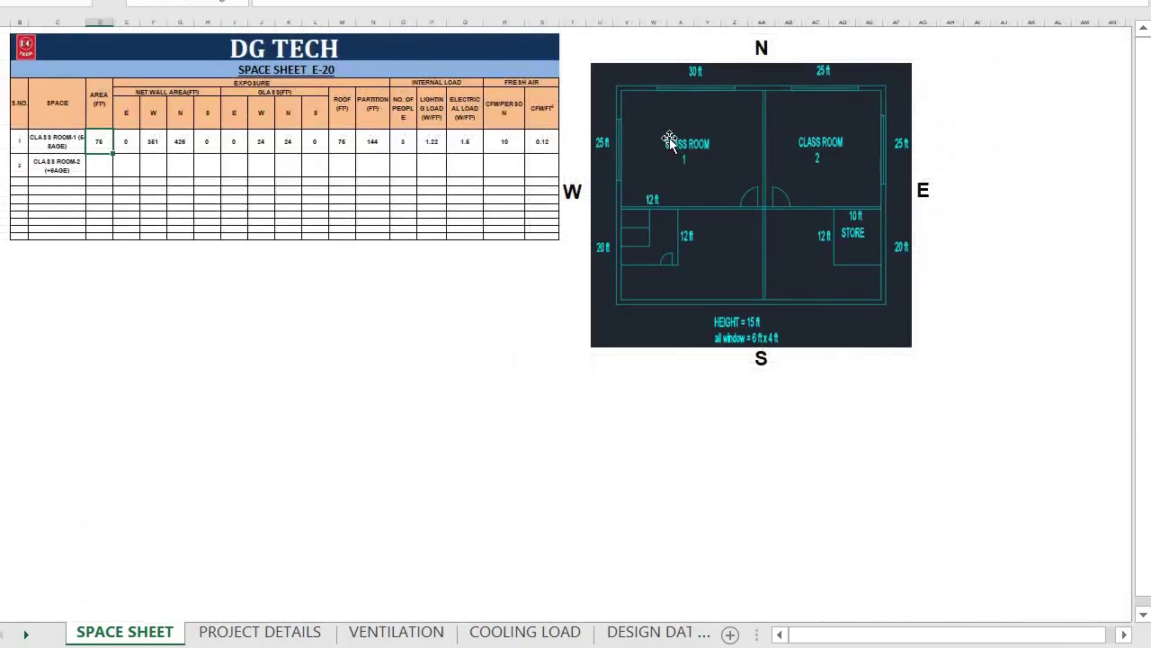
pyautogui.scroll(2, 670, 138)
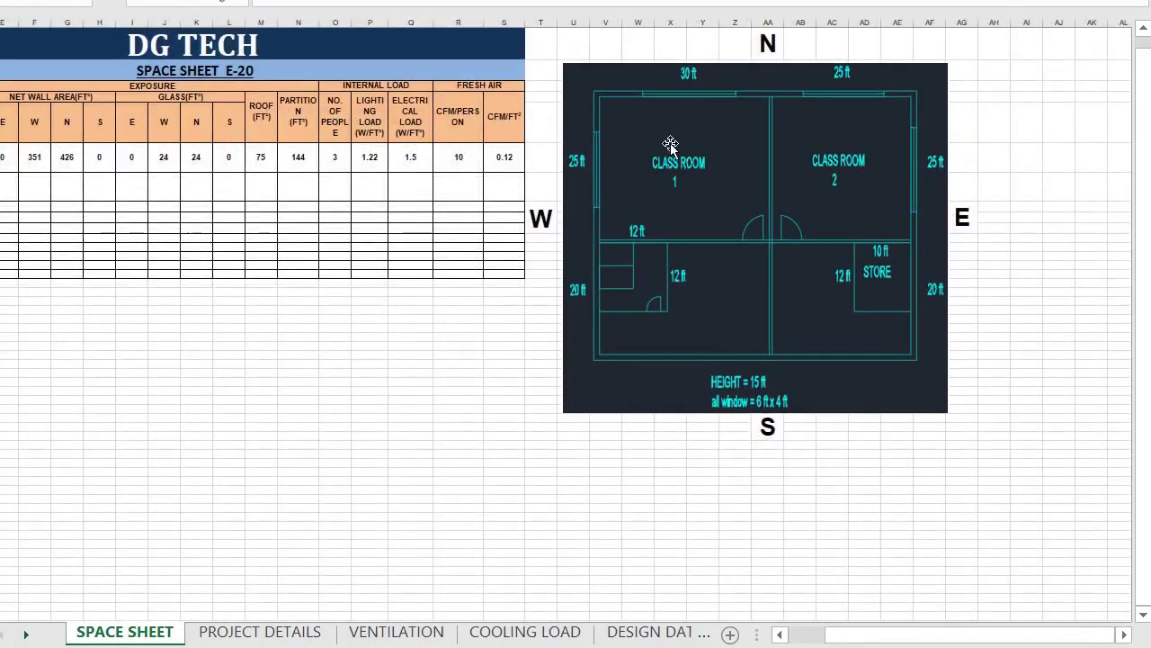
pyautogui.scroll(3, 410, 225)
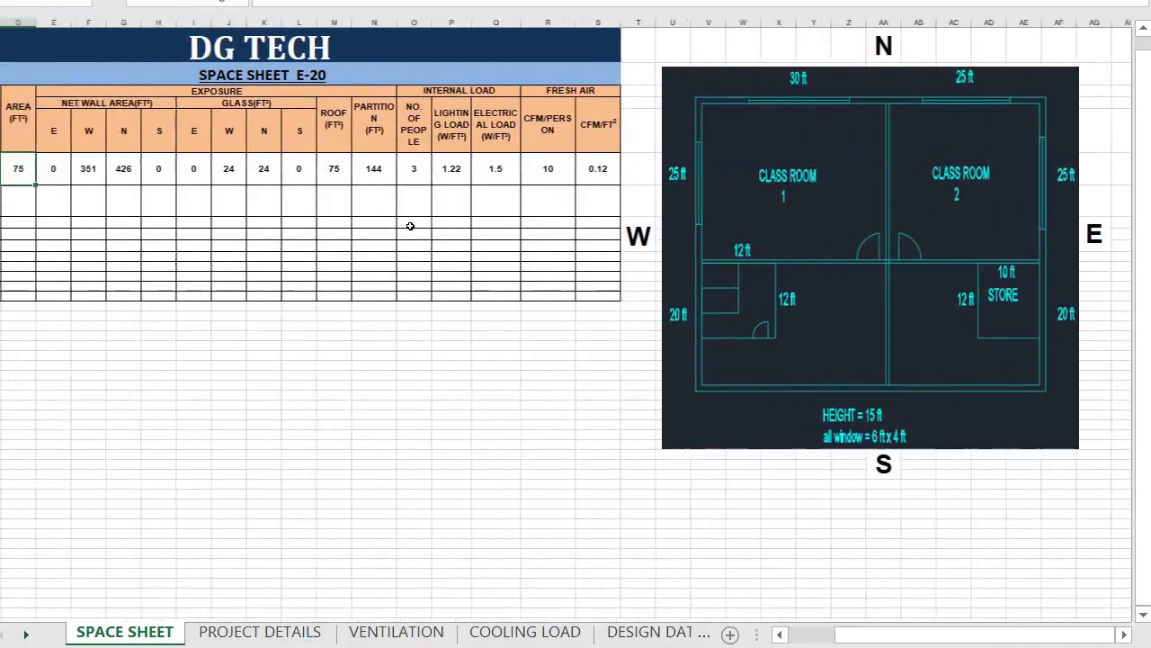
pyautogui.hscroll(-1, 410, 225)
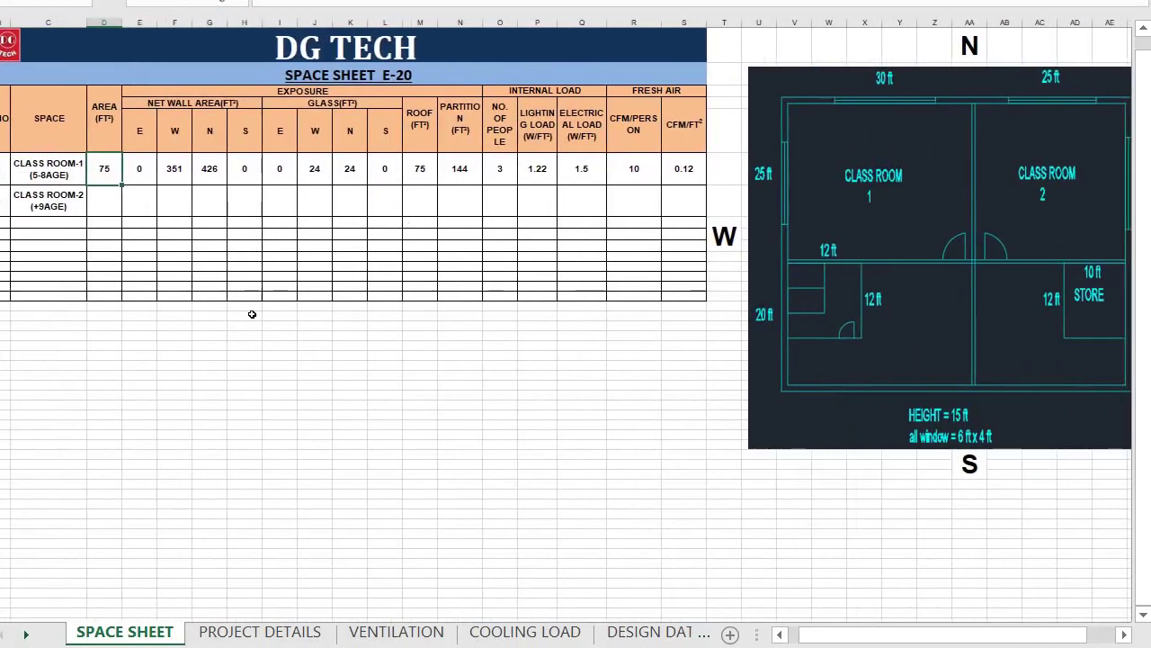
pyautogui.hscroll(-1, 252, 314)
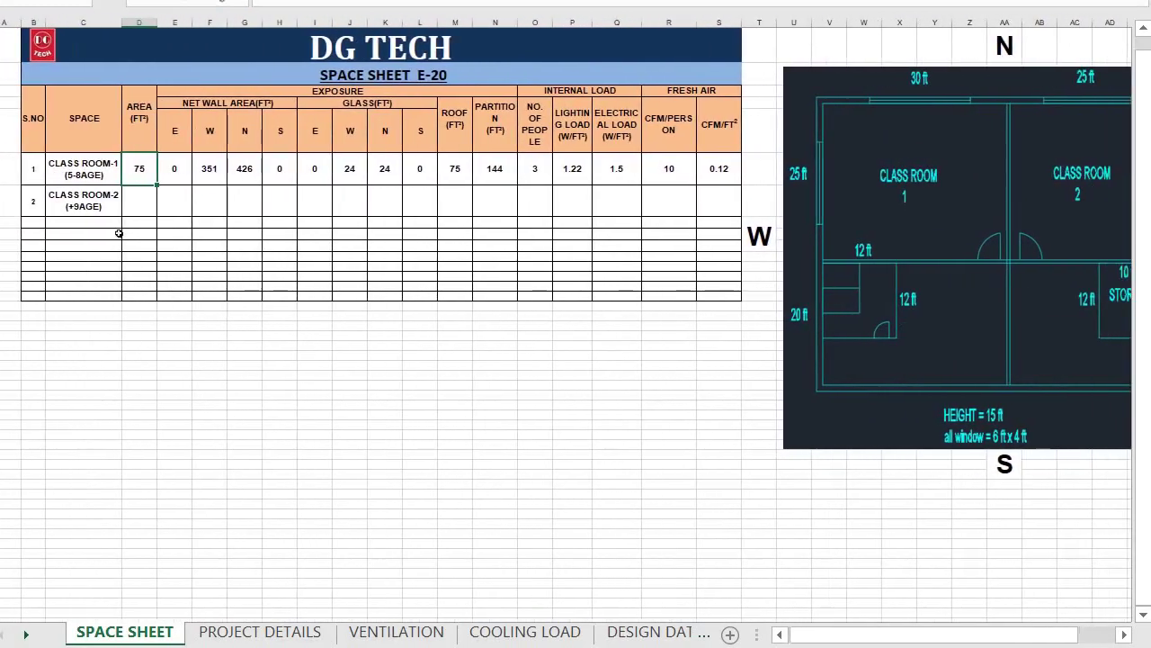
# - Set both the area and the roof area of CLASS ROOM-1 to 750 ft²
pyautogui.click(83, 177)
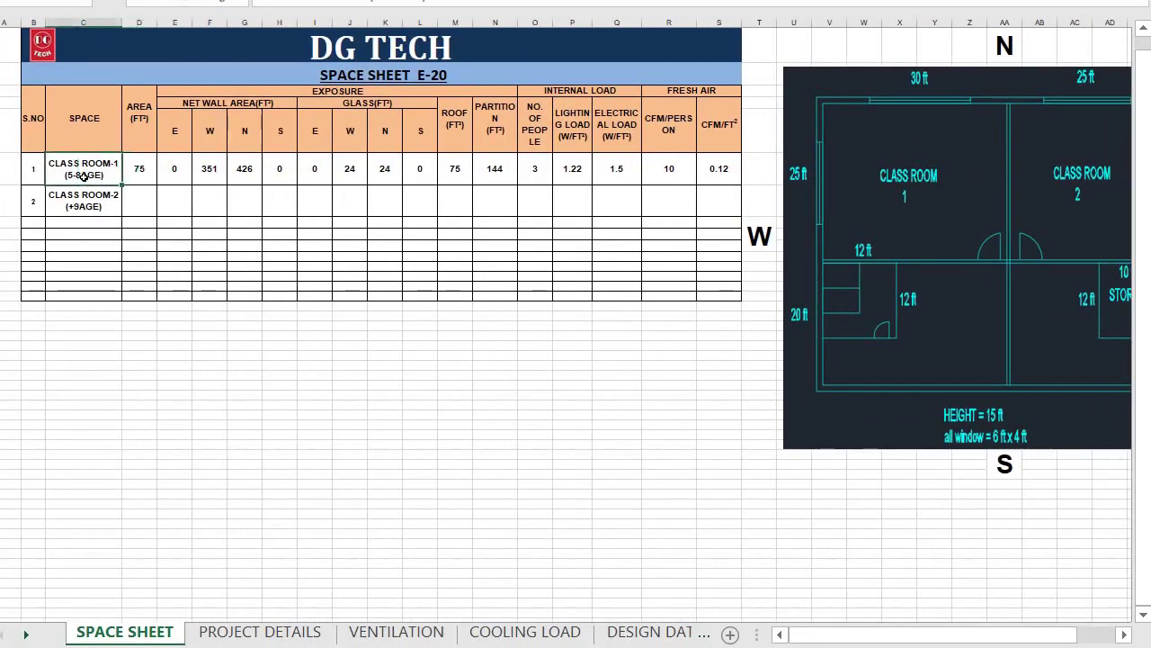
pyautogui.doubleClick(145, 169)
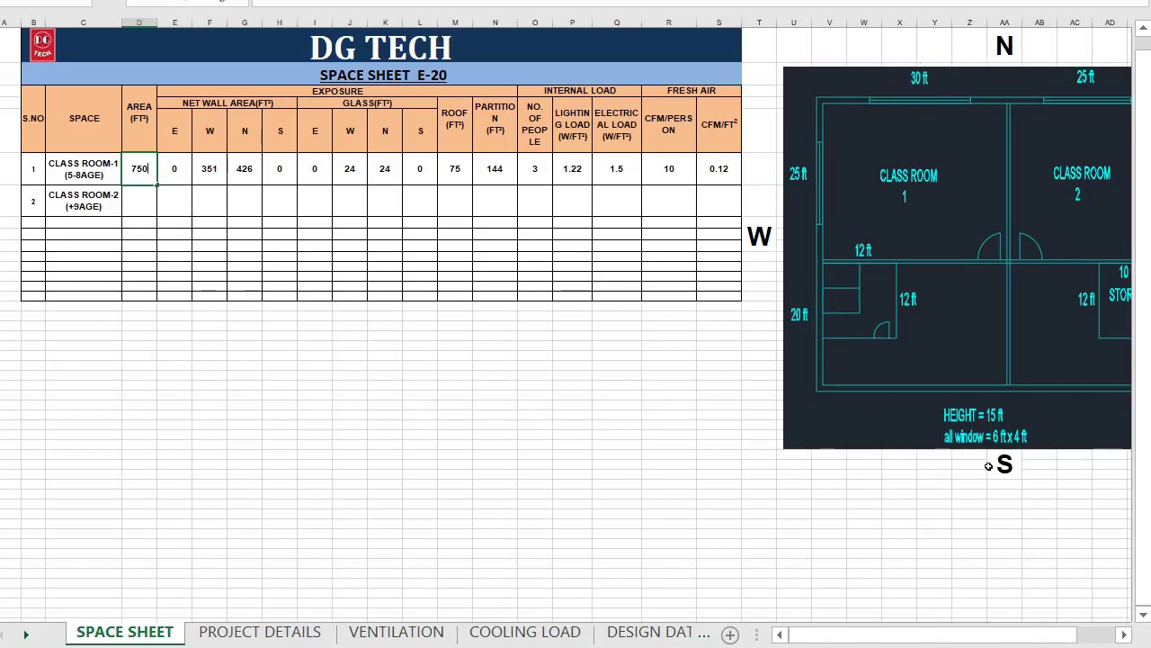
pyautogui.press('F2')
pyautogui.doubleClick(458, 168)
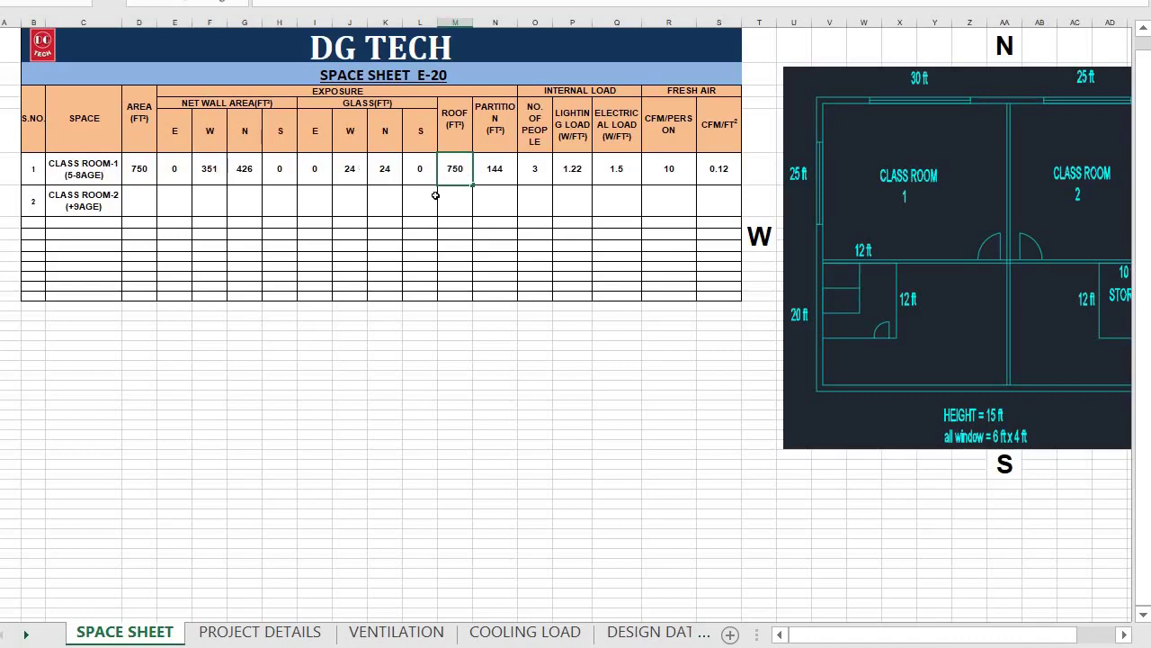
pyautogui.click(499, 171)
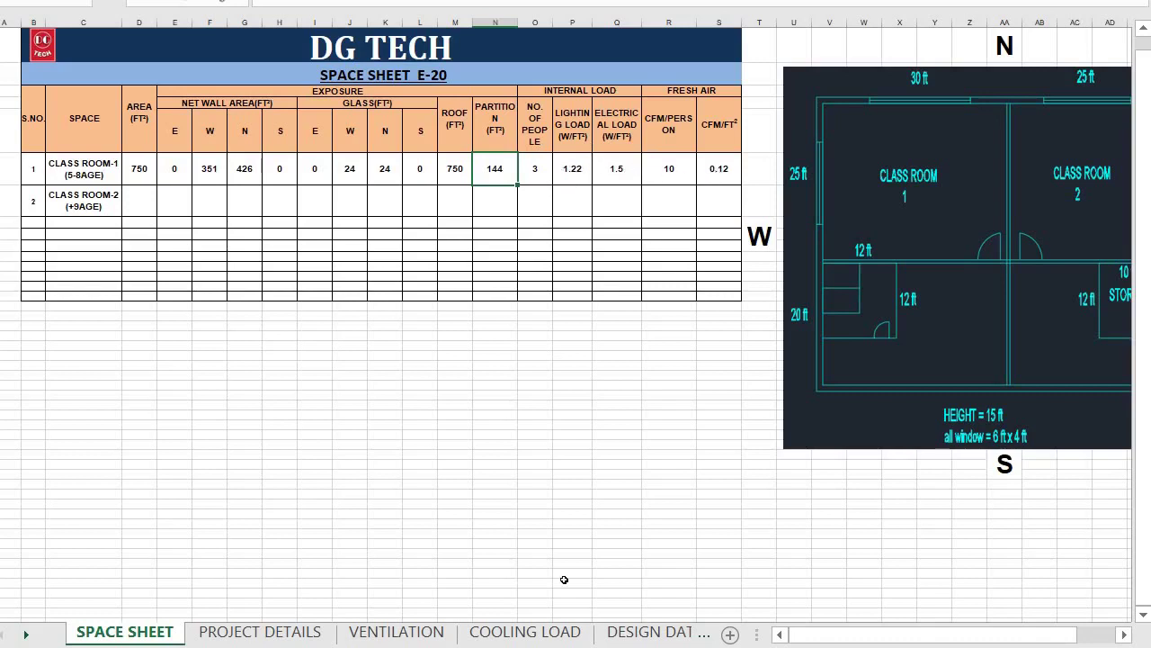
# - Look up the occupant density for classrooms (ages 5–8) in Table 6-1 on the VENTILATION sheet
pyautogui.click(415, 634)
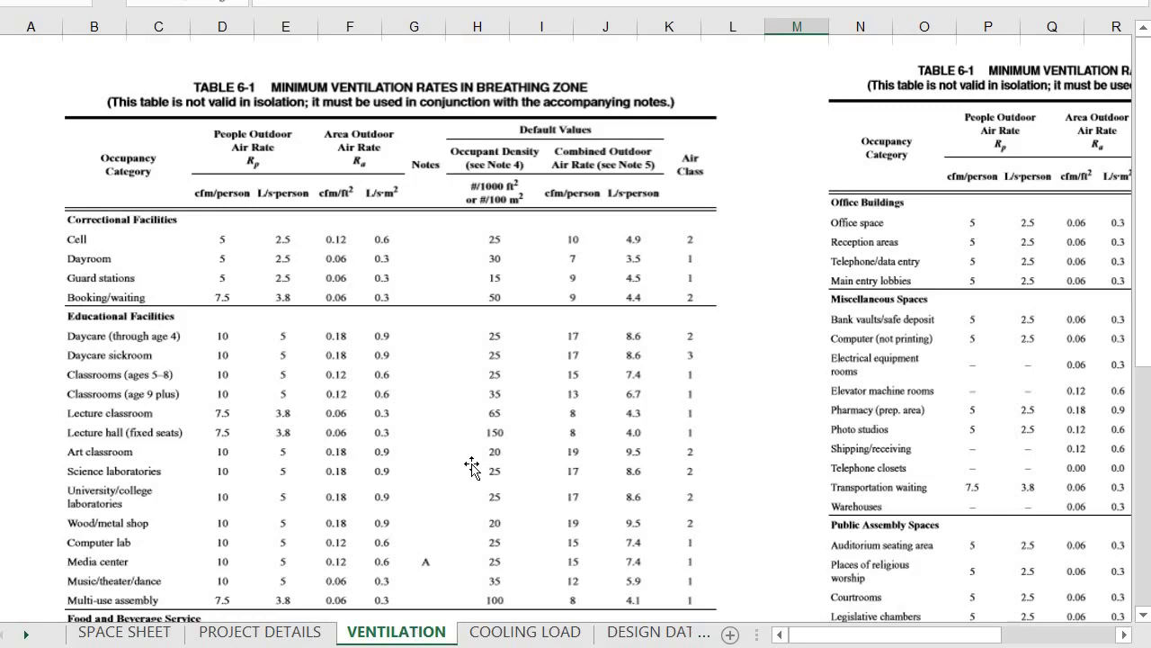
pyautogui.scroll(-7, 416, 373)
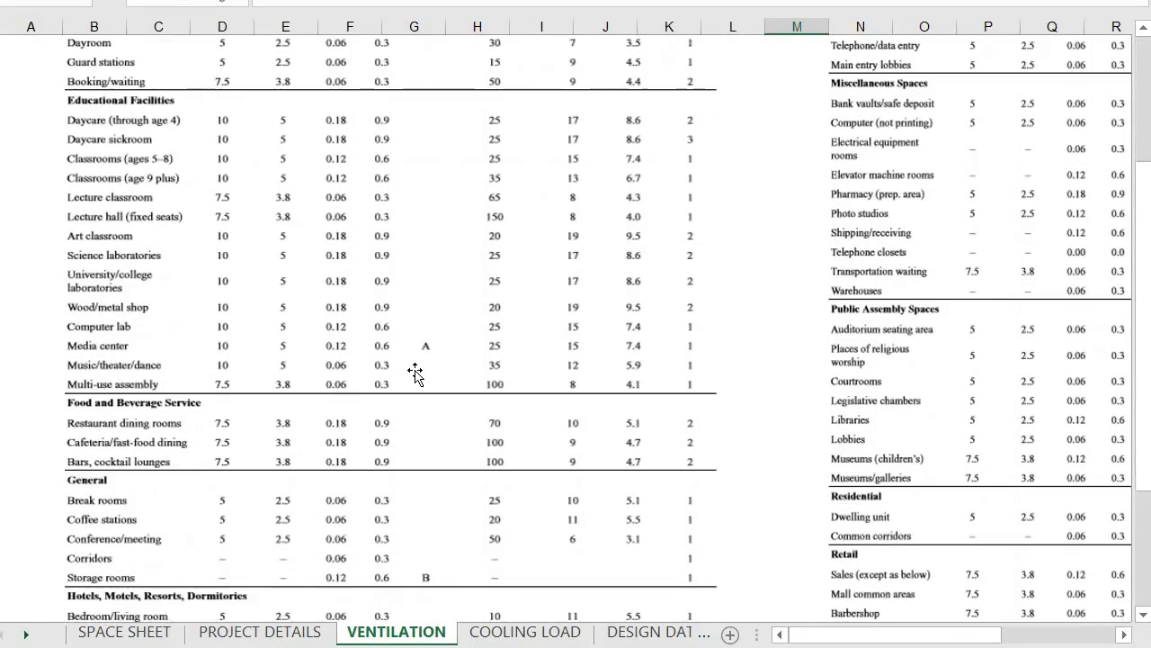
pyautogui.scroll(-1, 416, 373)
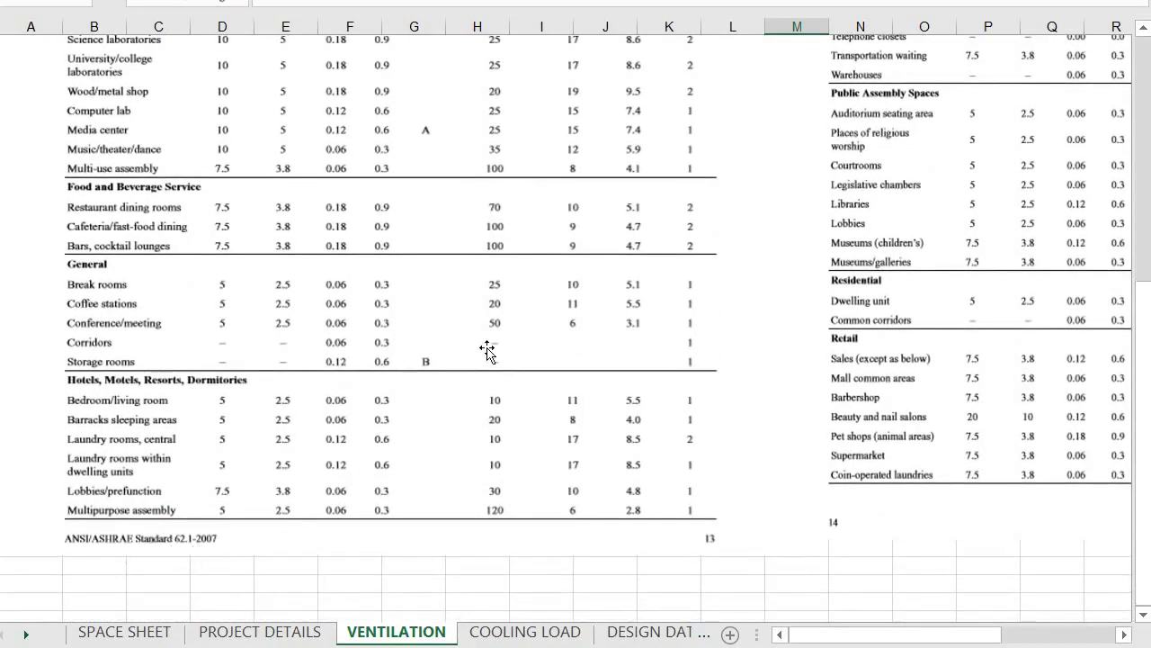
pyautogui.scroll(7, 487, 350)
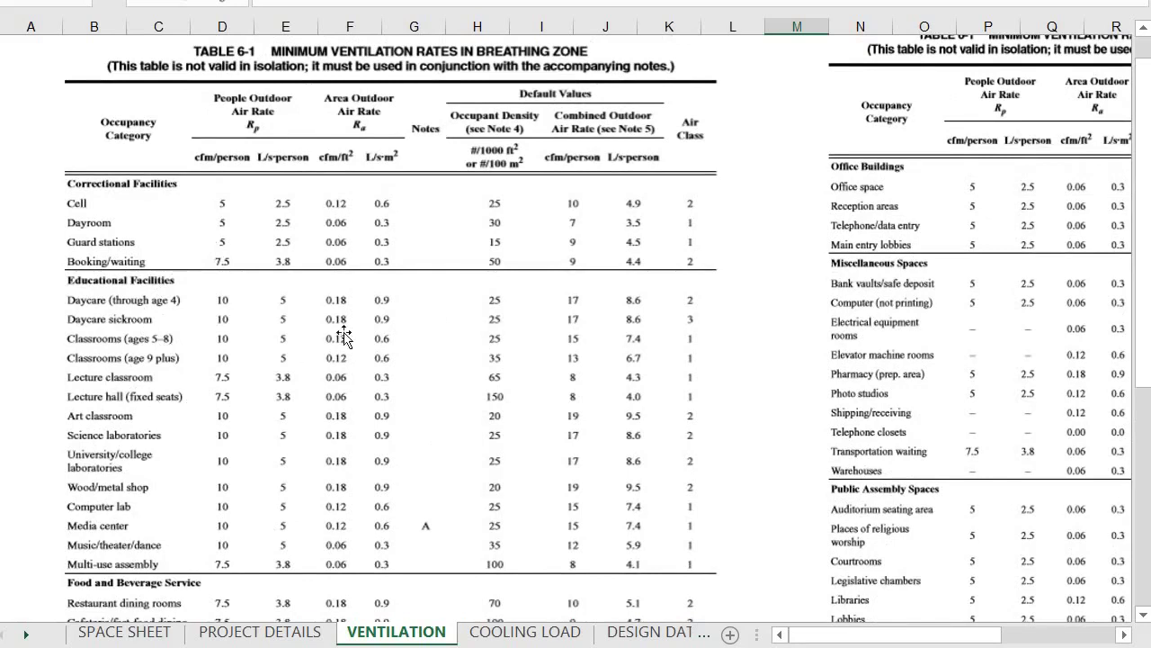
pyautogui.scroll(-7, 346, 320)
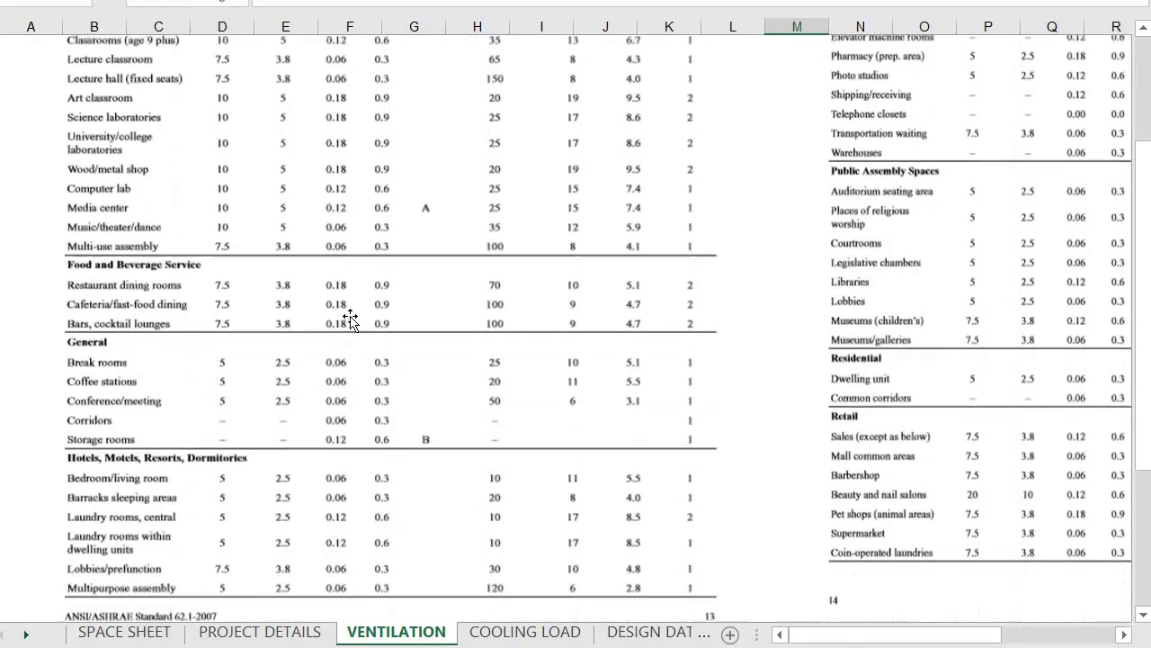
pyautogui.scroll(6, 345, 321)
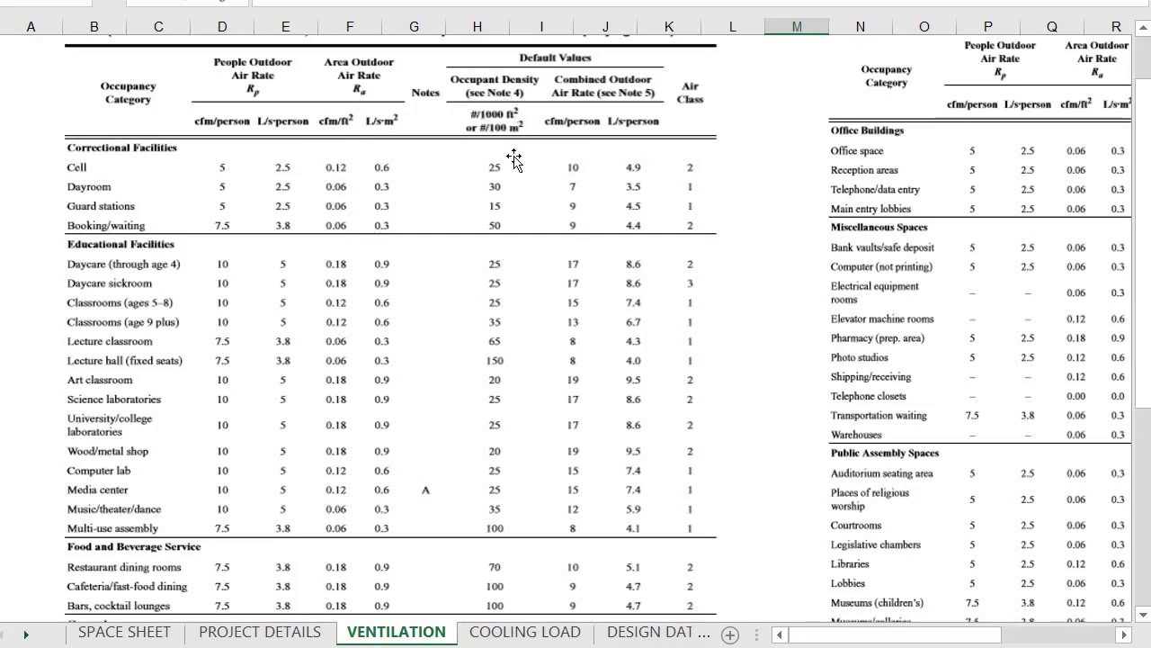
# - Return to the SPACE SHEET and open the Windows Calculator app
pyautogui.click(148, 632)
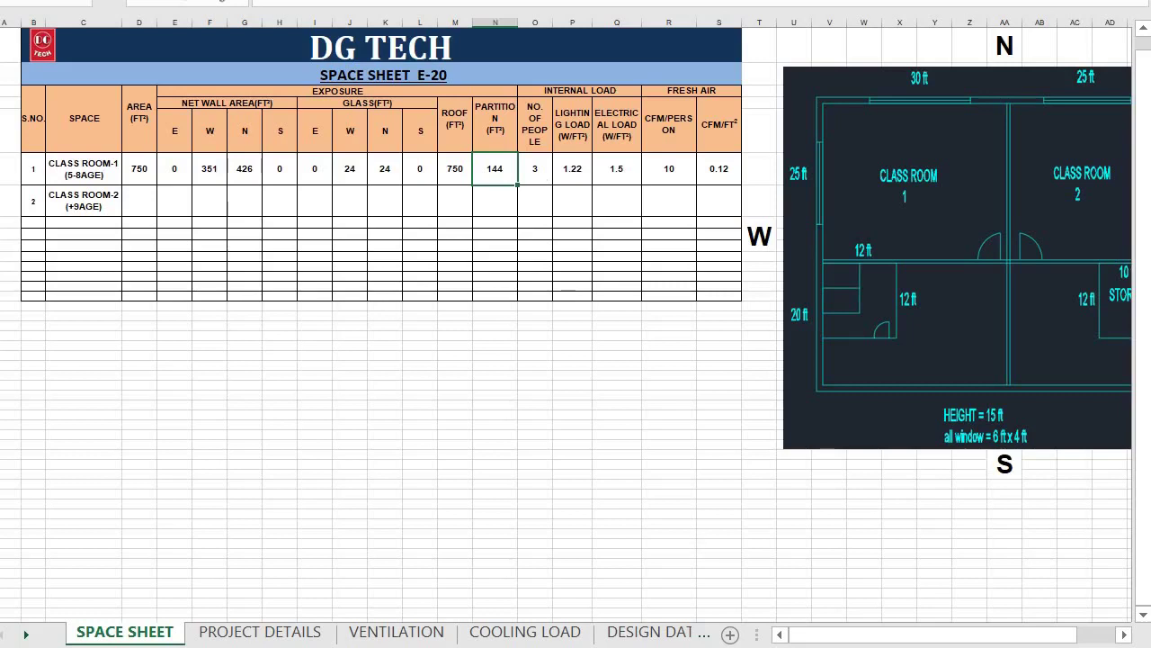
pyautogui.press('super')
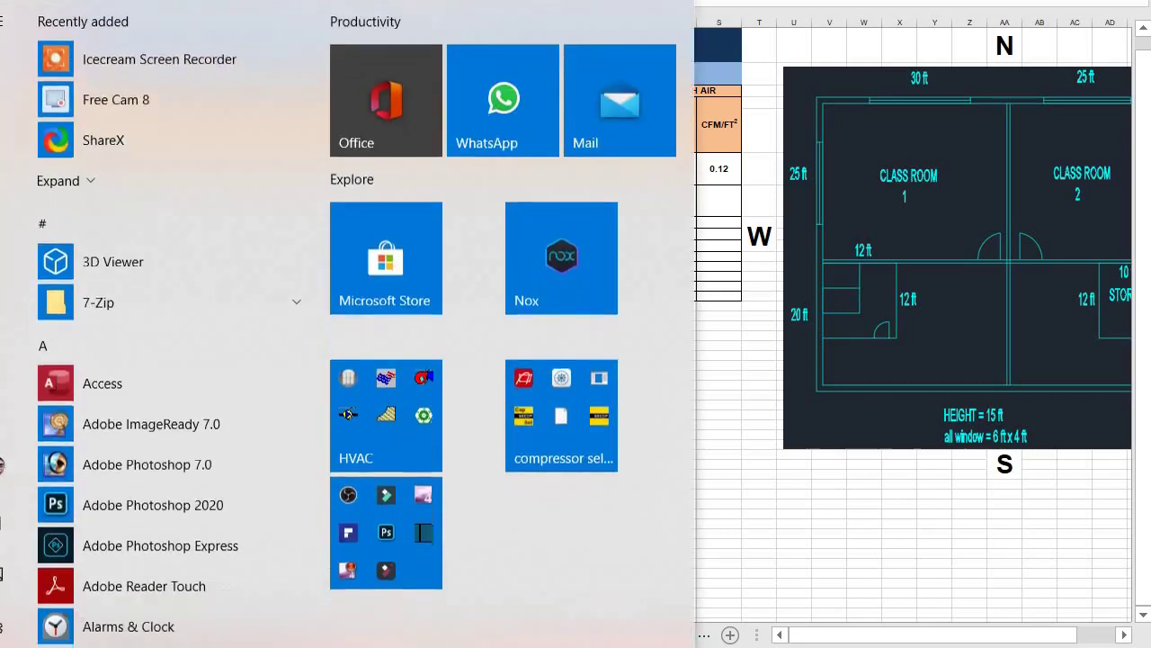
pyautogui.write('CA')
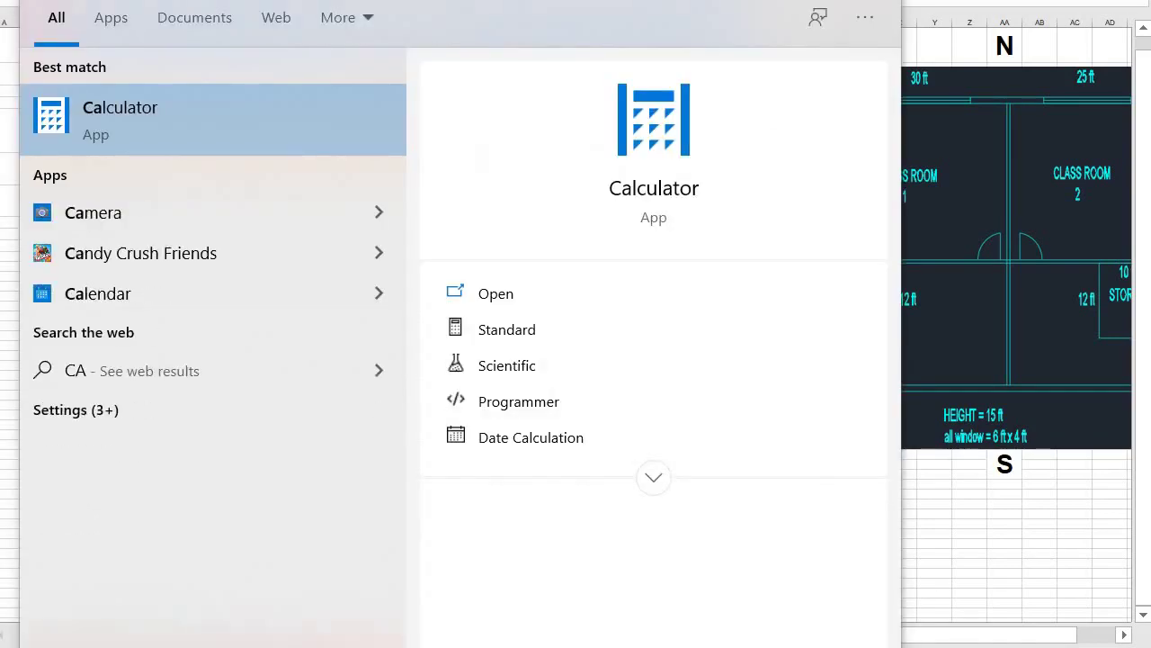
pyautogui.click(213, 87)
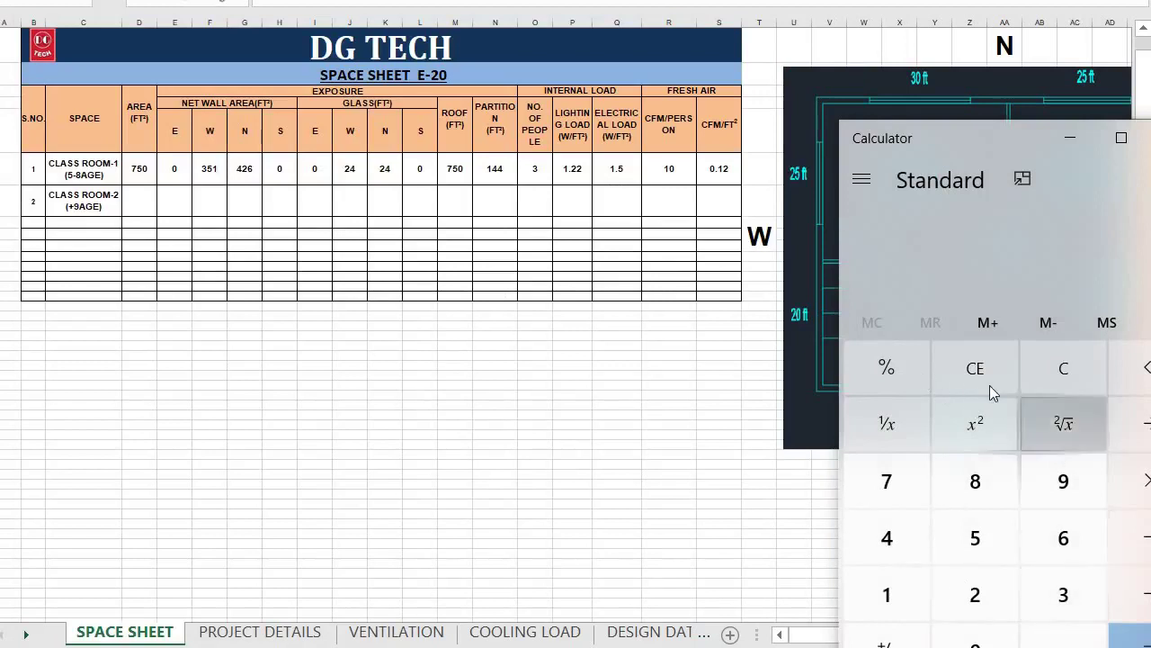
pyautogui.click(887, 481)
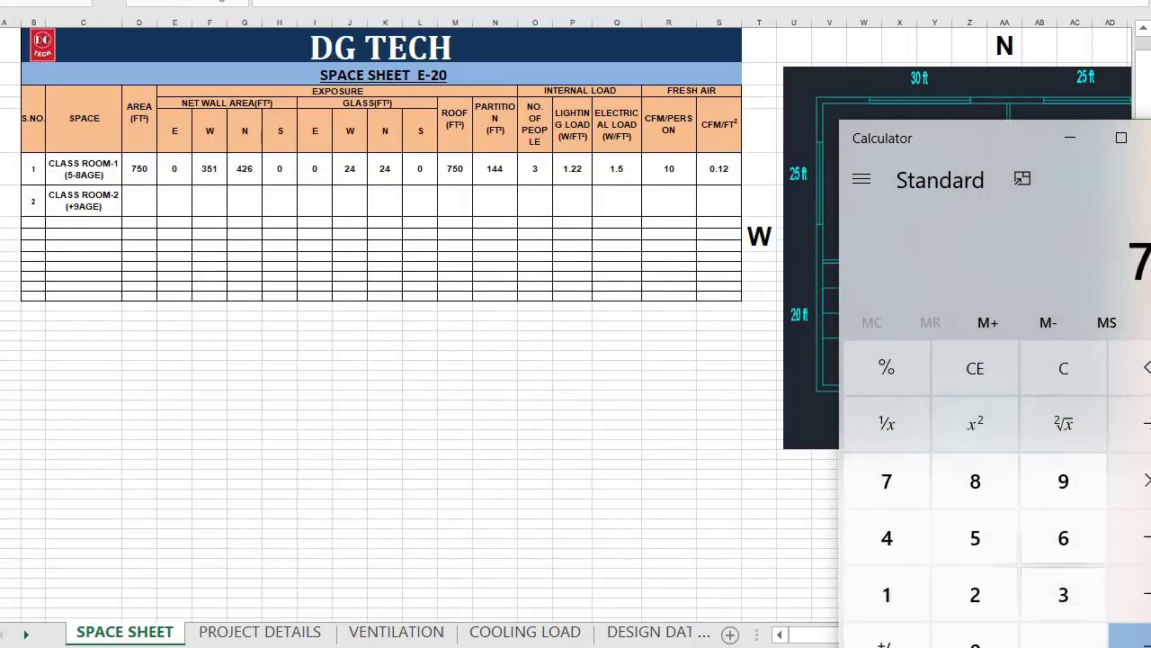
pyautogui.press('5')
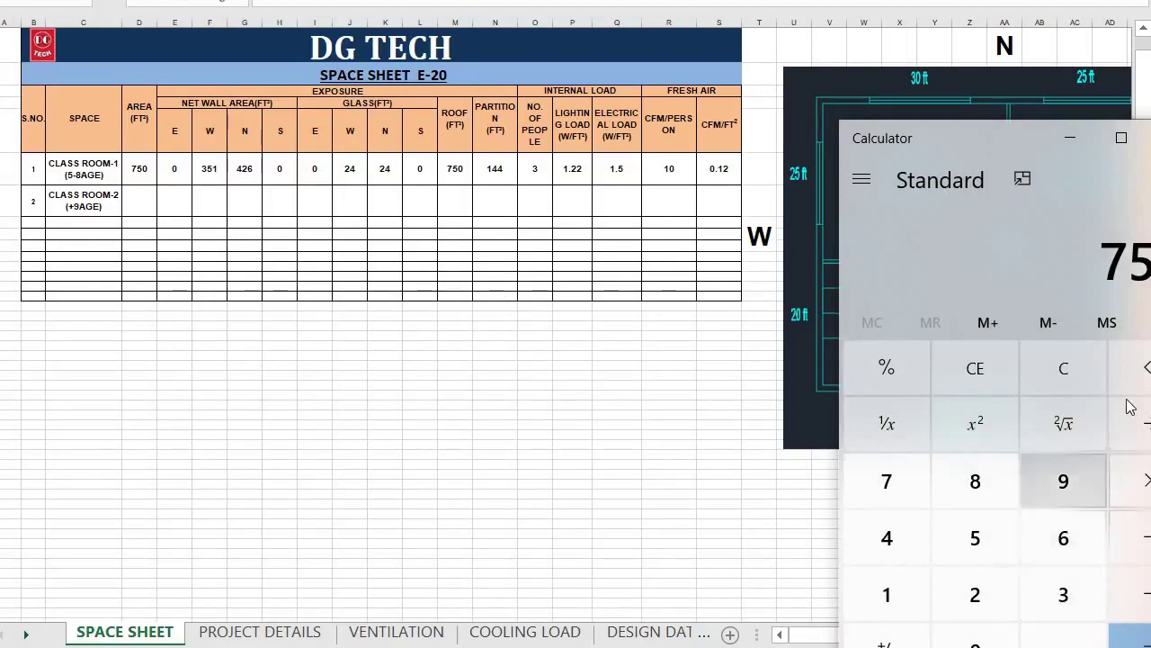
pyautogui.click(1144, 481)
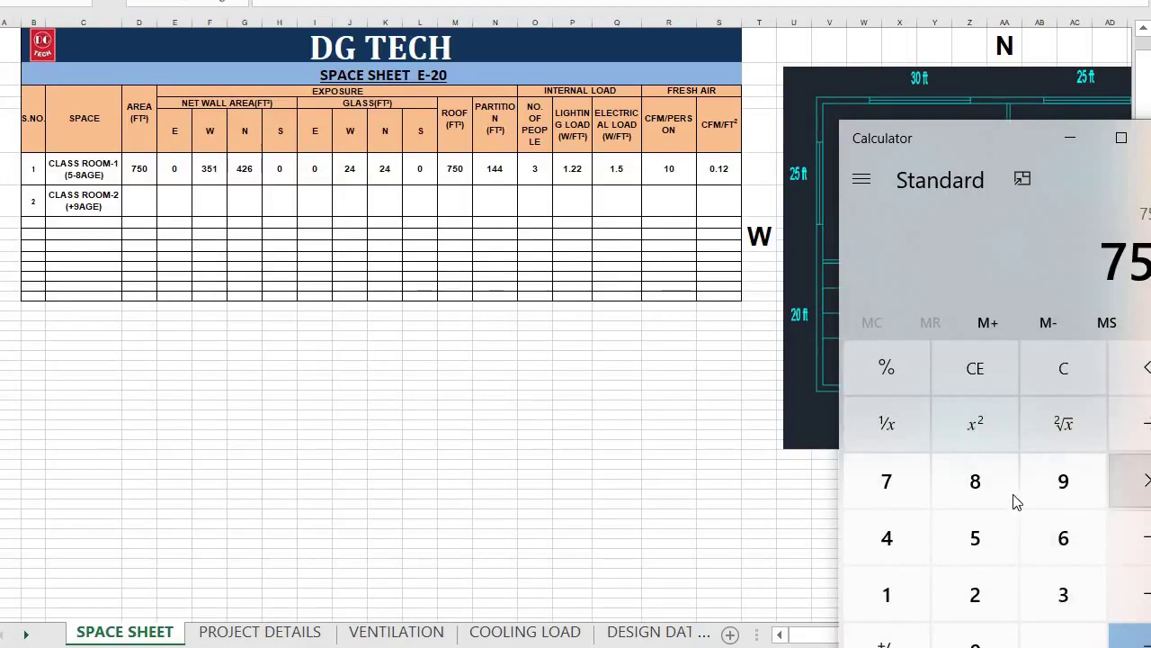
pyautogui.click(985, 568)
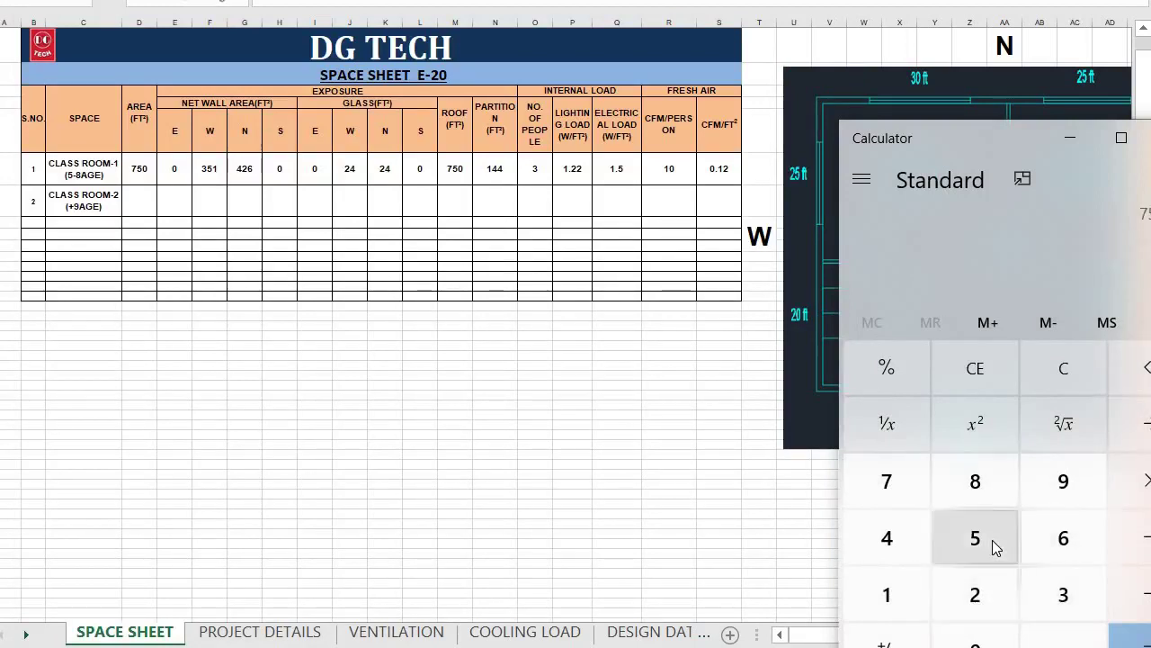
pyautogui.click(992, 540)
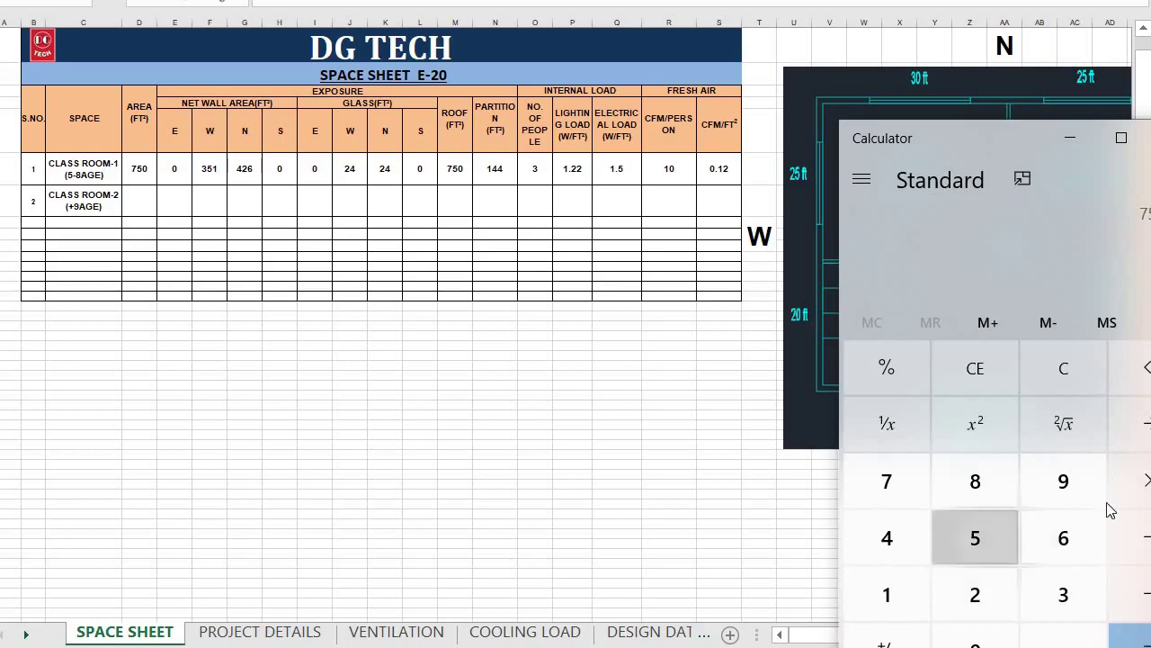
pyautogui.click(1147, 636)
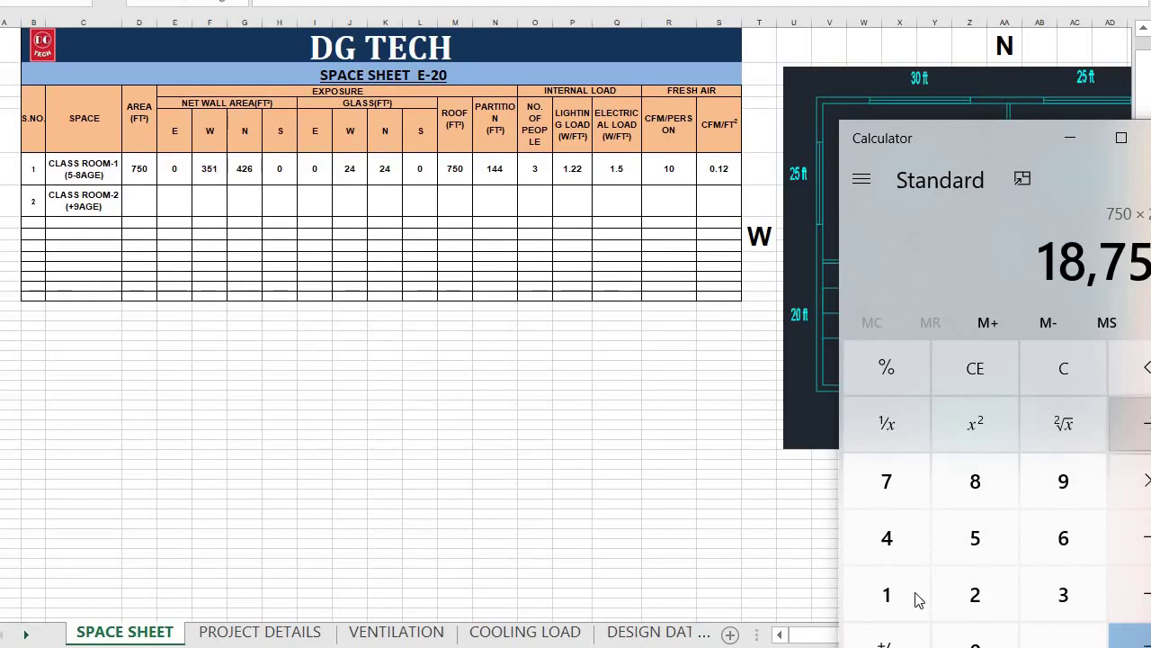
pyautogui.click(881, 602)
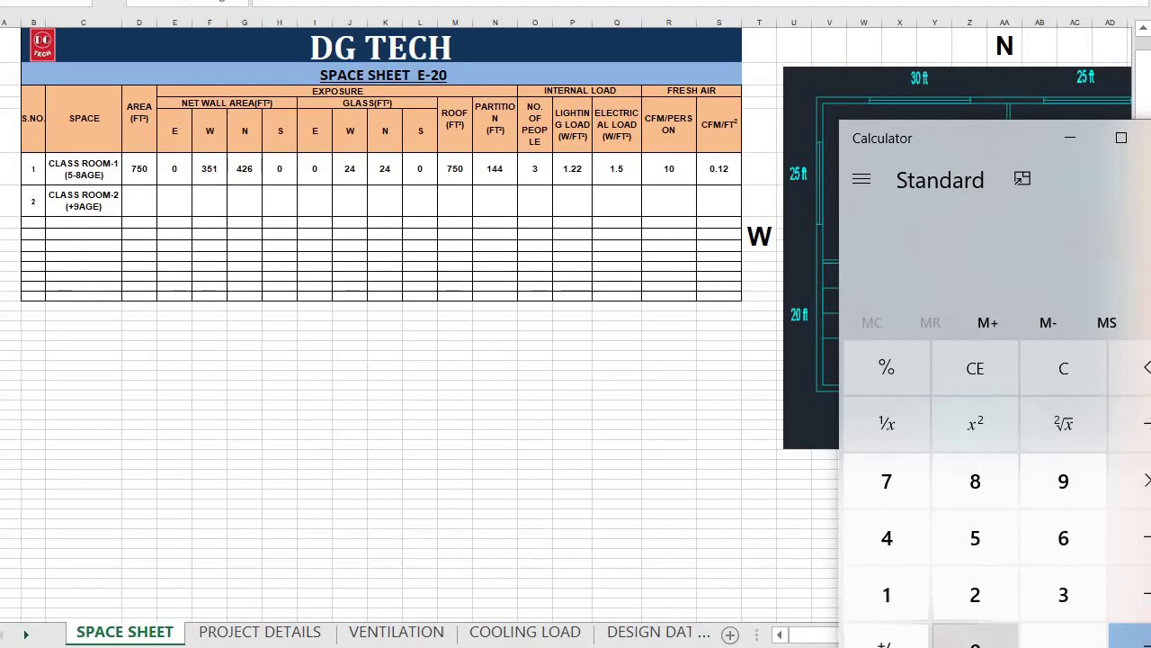
pyautogui.click(975, 640)
pyautogui.click(975, 640)
pyautogui.click(975, 641)
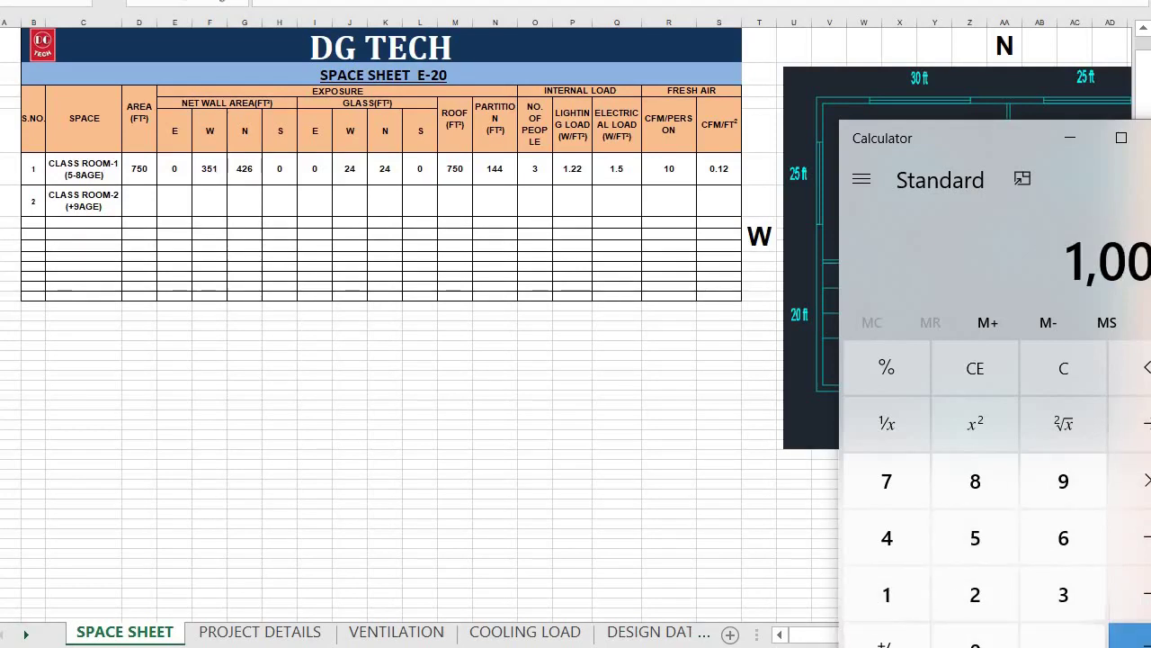
pyautogui.click(1130, 637)
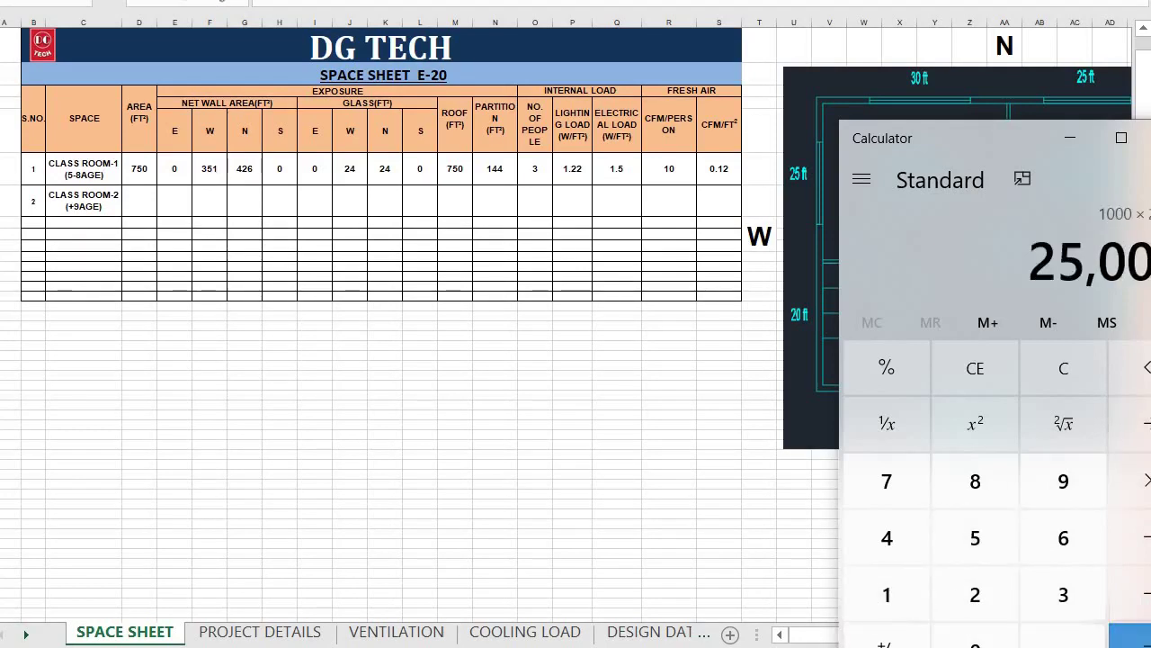
pyautogui.click(1071, 380)
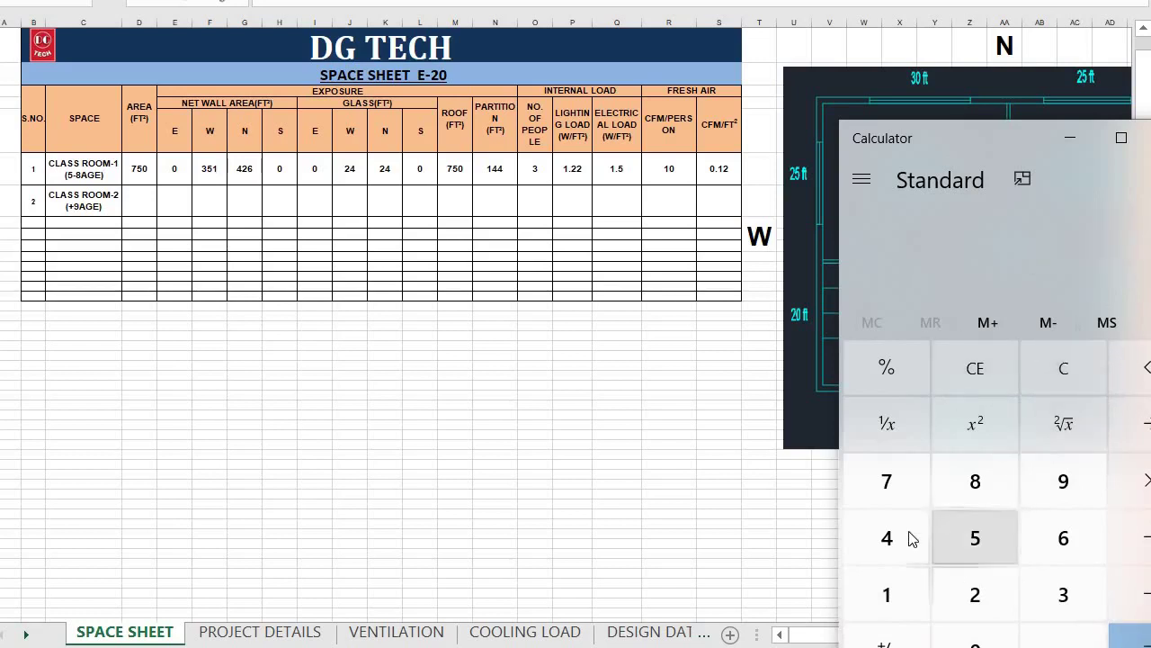
# - Calculate the occupancy of CLASS ROOM-1 by multiplying 750 by 25 and dividing the result by 1000
pyautogui.click(970, 536)
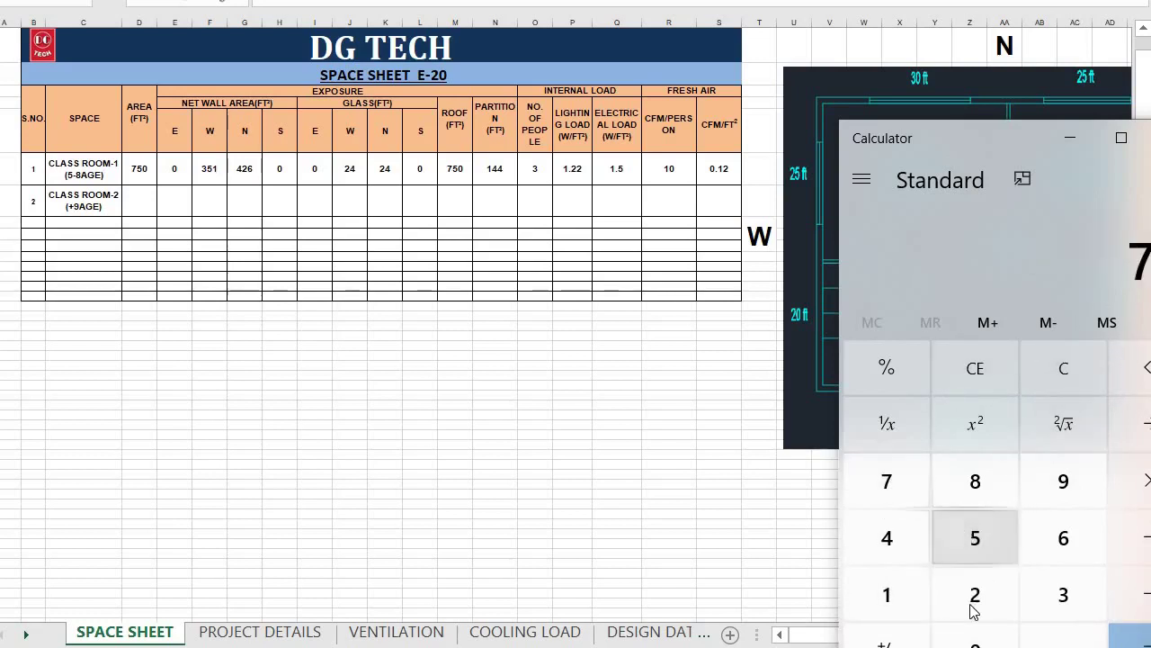
pyautogui.click(969, 641)
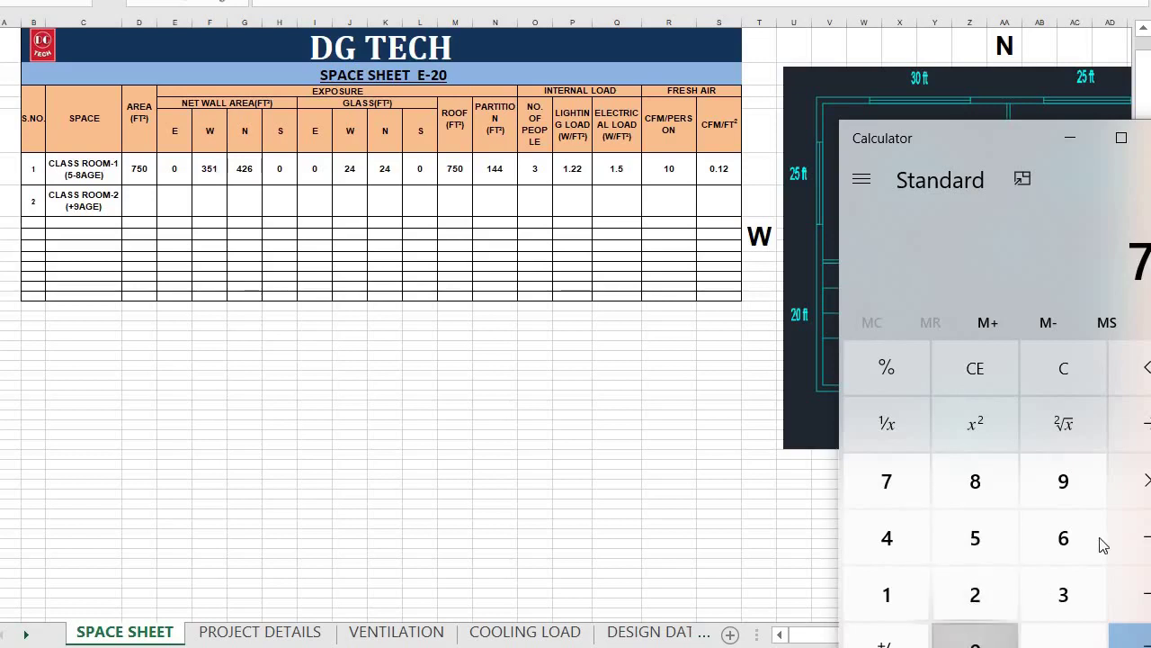
pyautogui.click(1127, 494)
pyautogui.click(970, 585)
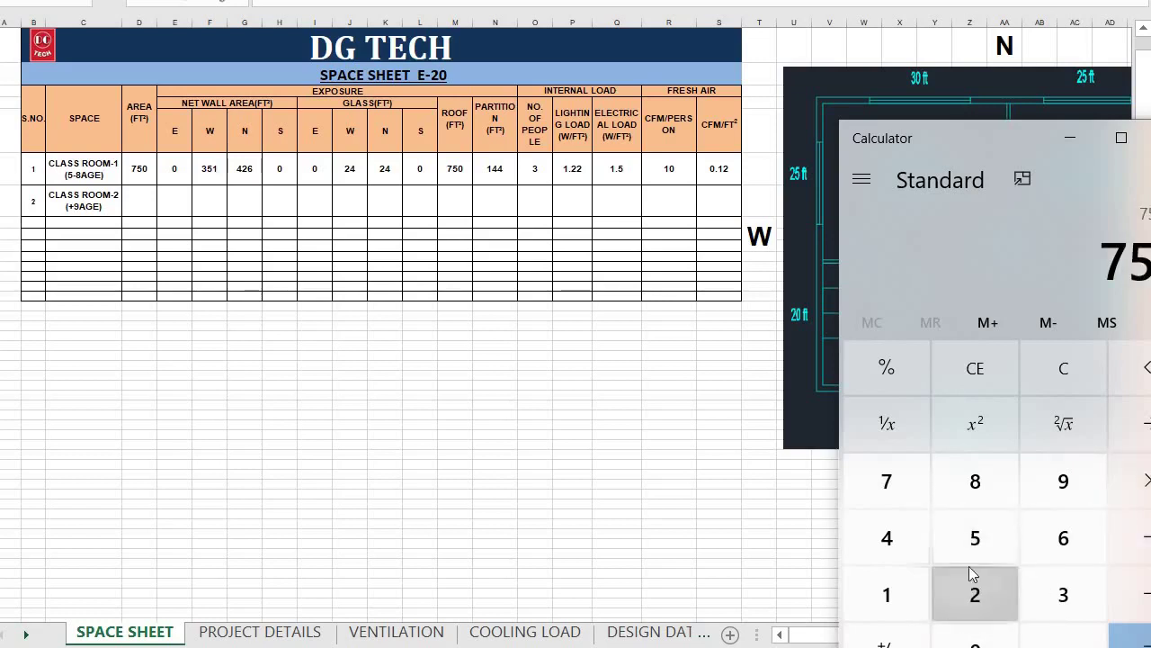
pyautogui.click(973, 540)
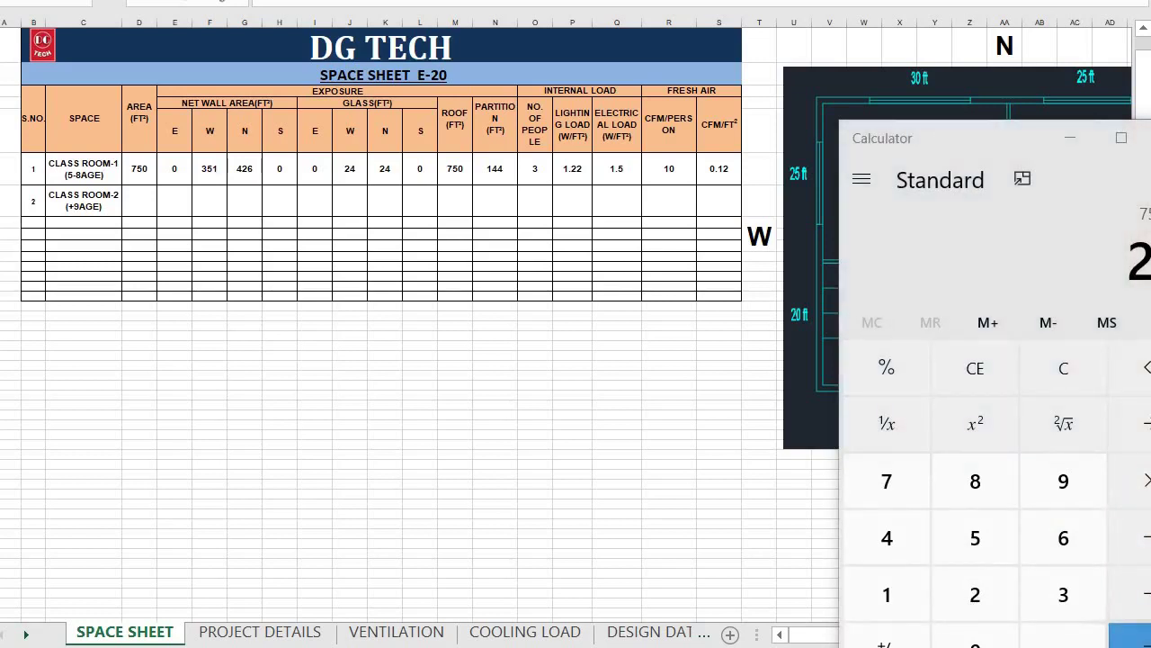
pyautogui.click(1130, 636)
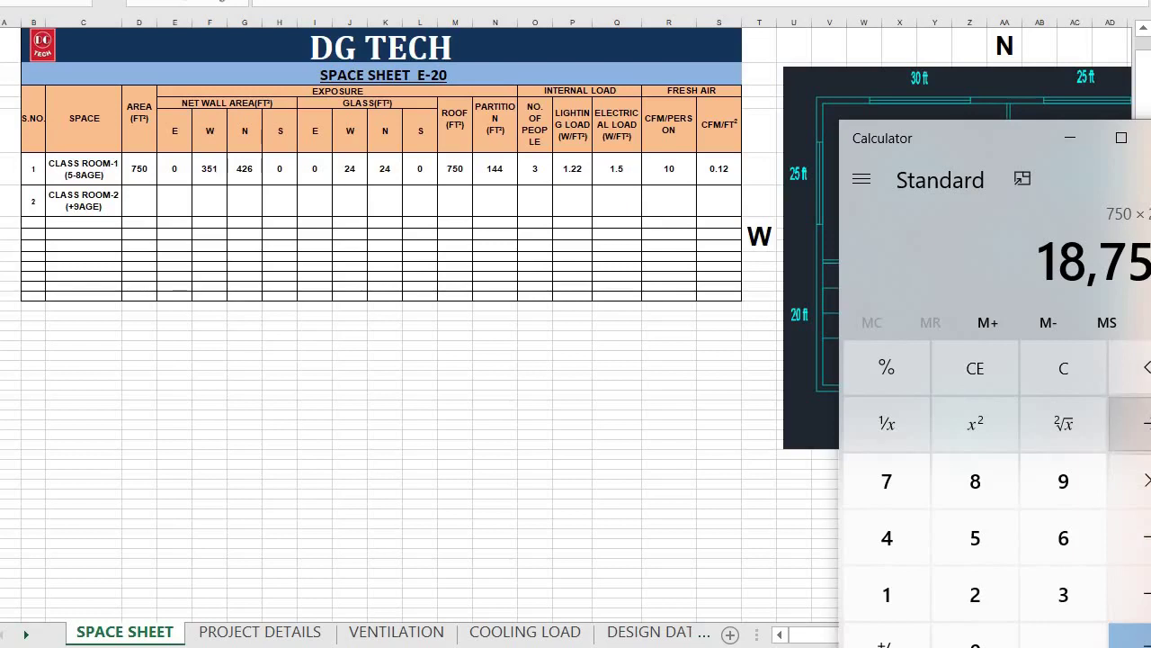
pyautogui.click(1131, 423)
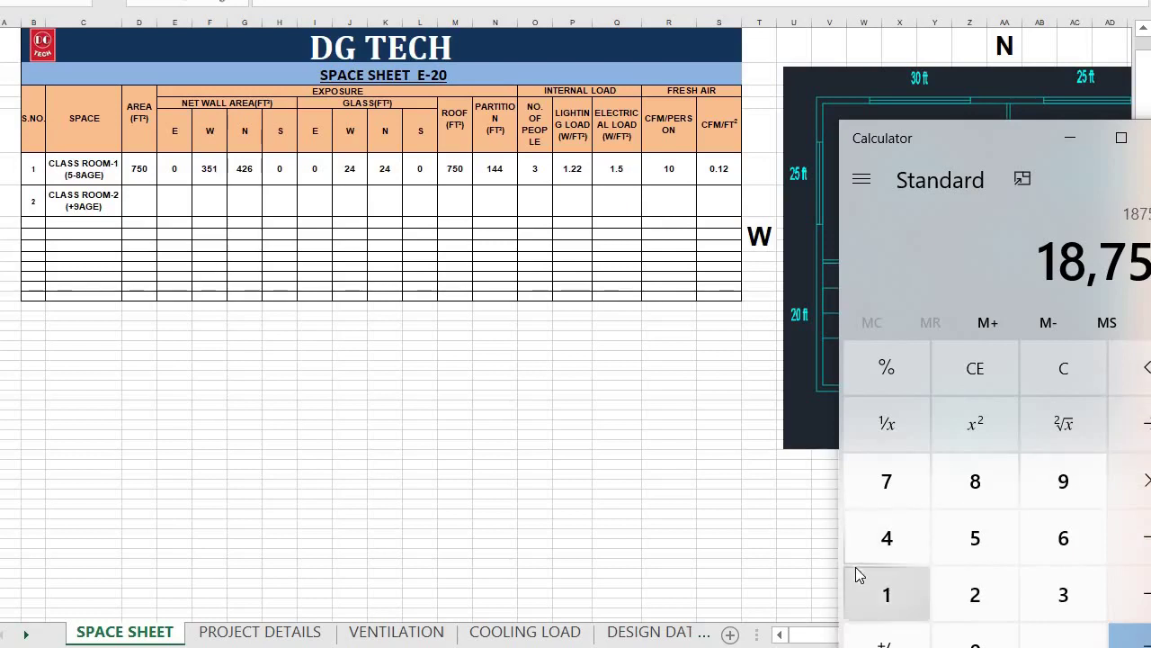
pyautogui.click(885, 591)
pyautogui.click(971, 639)
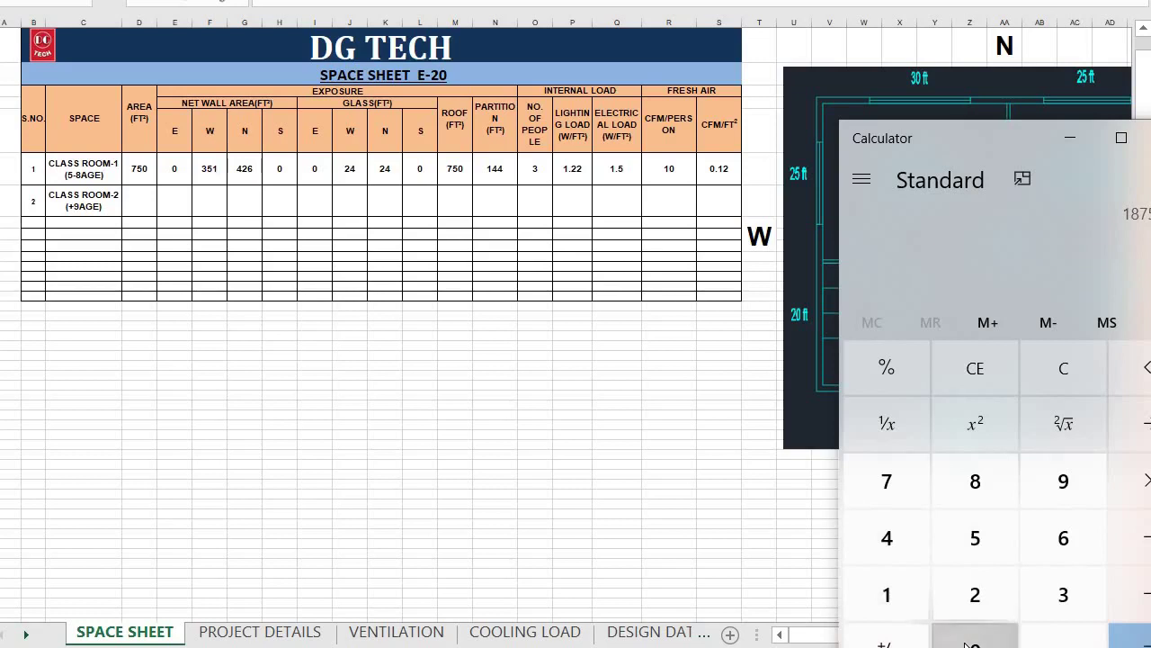
pyautogui.click(971, 638)
pyautogui.click(972, 638)
pyautogui.click(1129, 635)
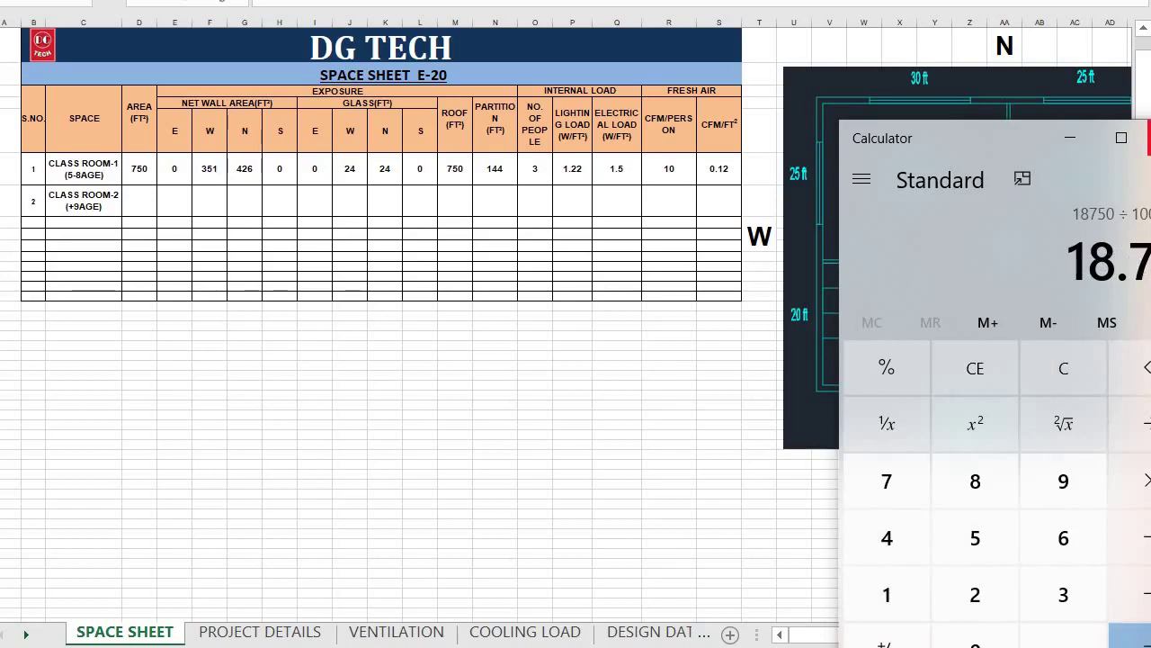
# - Minimize the calculator and set the number of people for CLASS ROOM-1 to 19
pyautogui.click(1071, 138)
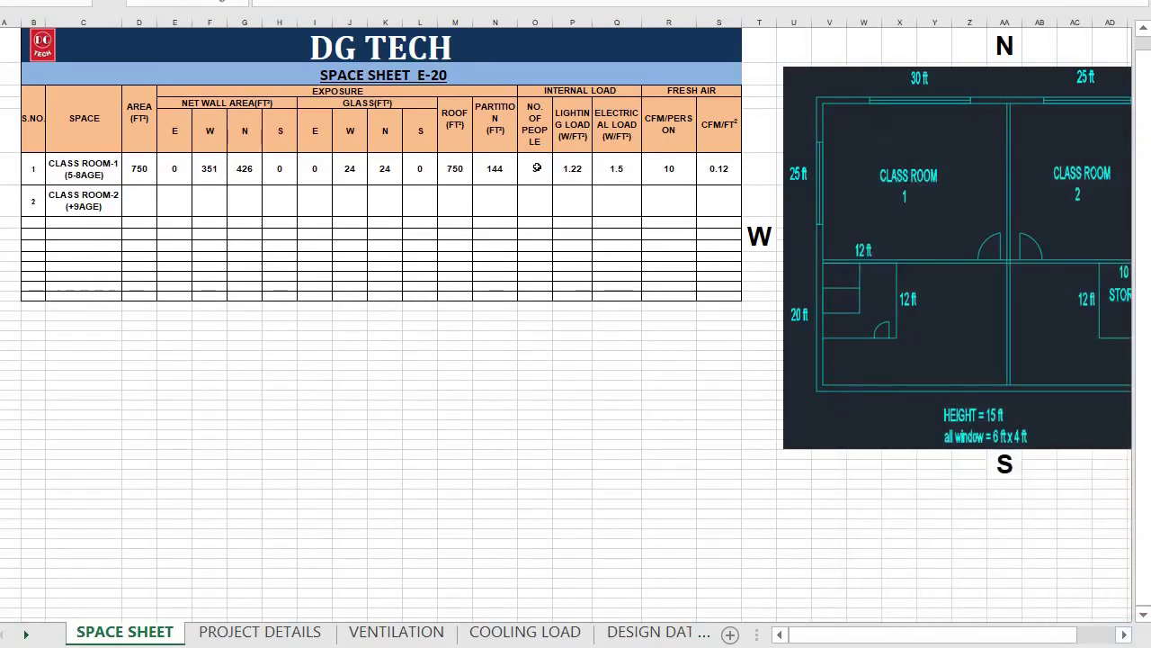
pyautogui.click(537, 168)
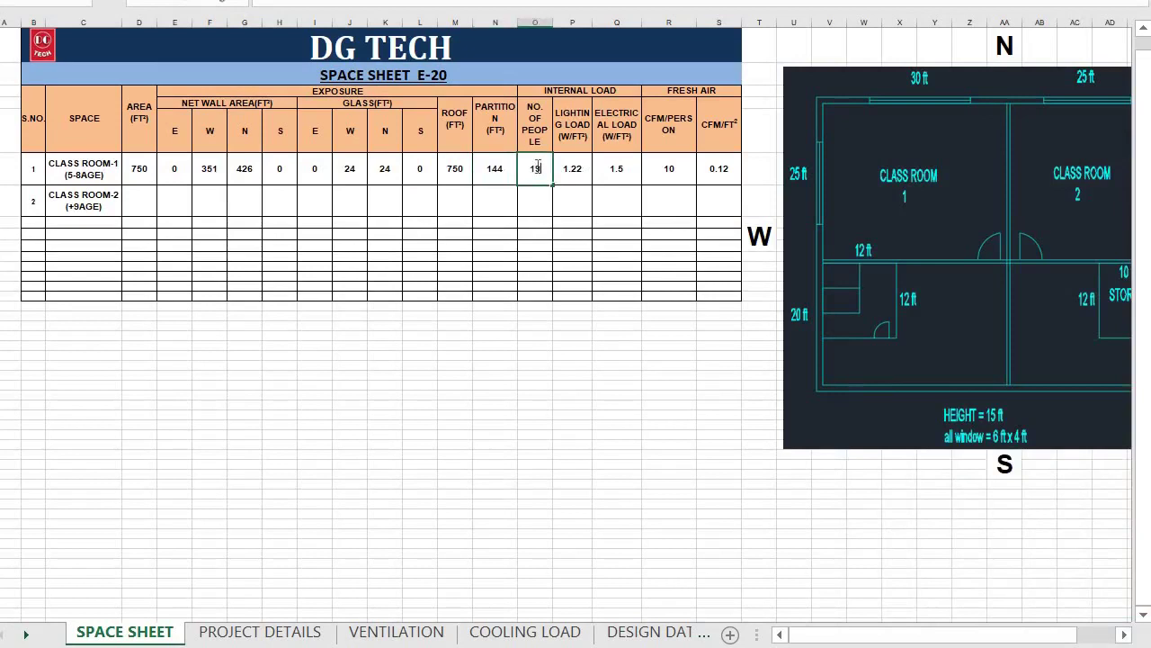
pyautogui.click(574, 169)
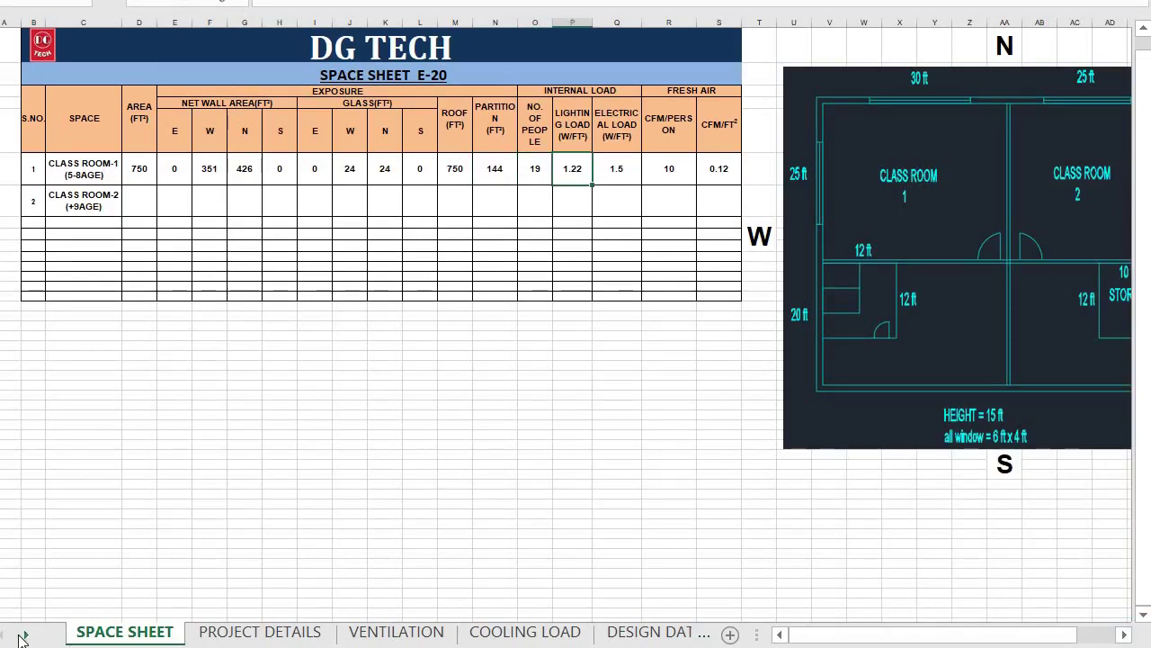
# - Look up the classroom lighting power density in Table 2 on the HG PEOPLE & LPD sheet and return to the SPACE SHEET
pyautogui.click(26, 637)
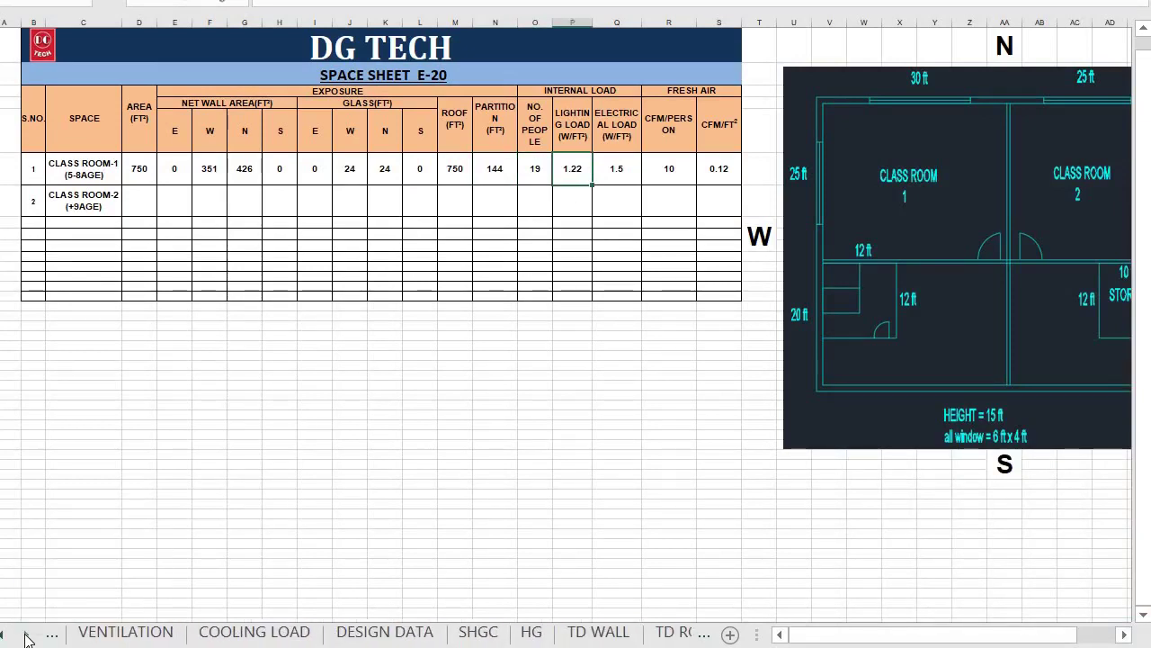
pyautogui.click(26, 636)
pyautogui.click(25, 637)
pyautogui.click(26, 637)
pyautogui.click(25, 637)
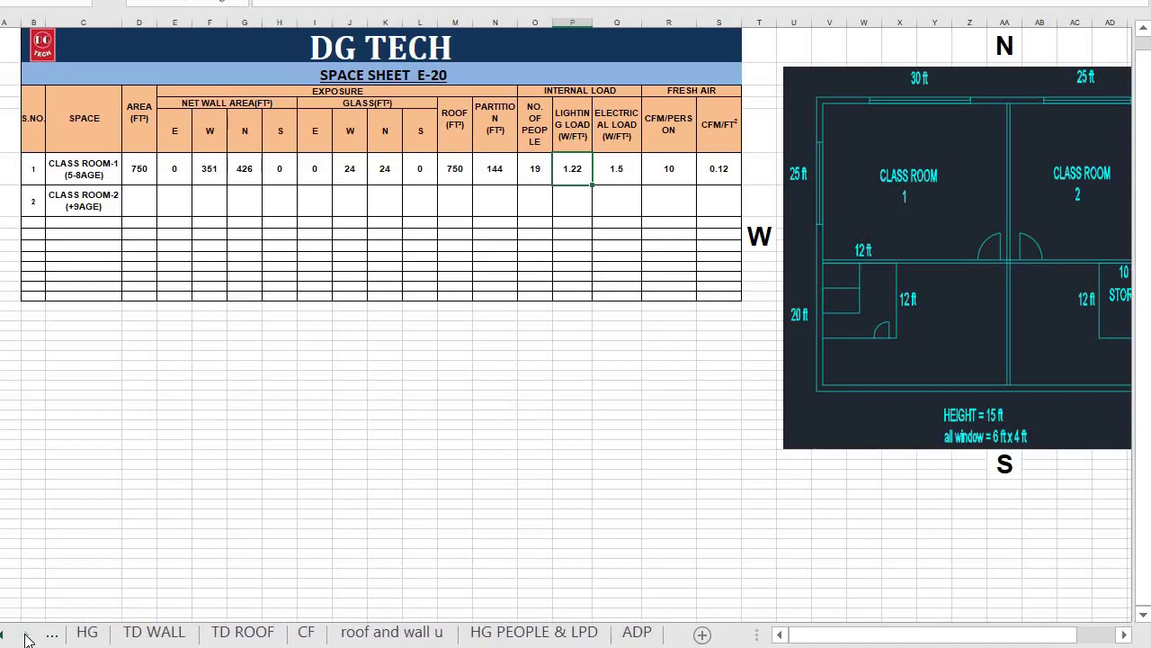
pyautogui.click(534, 633)
pyautogui.hscroll(2, 870, 393)
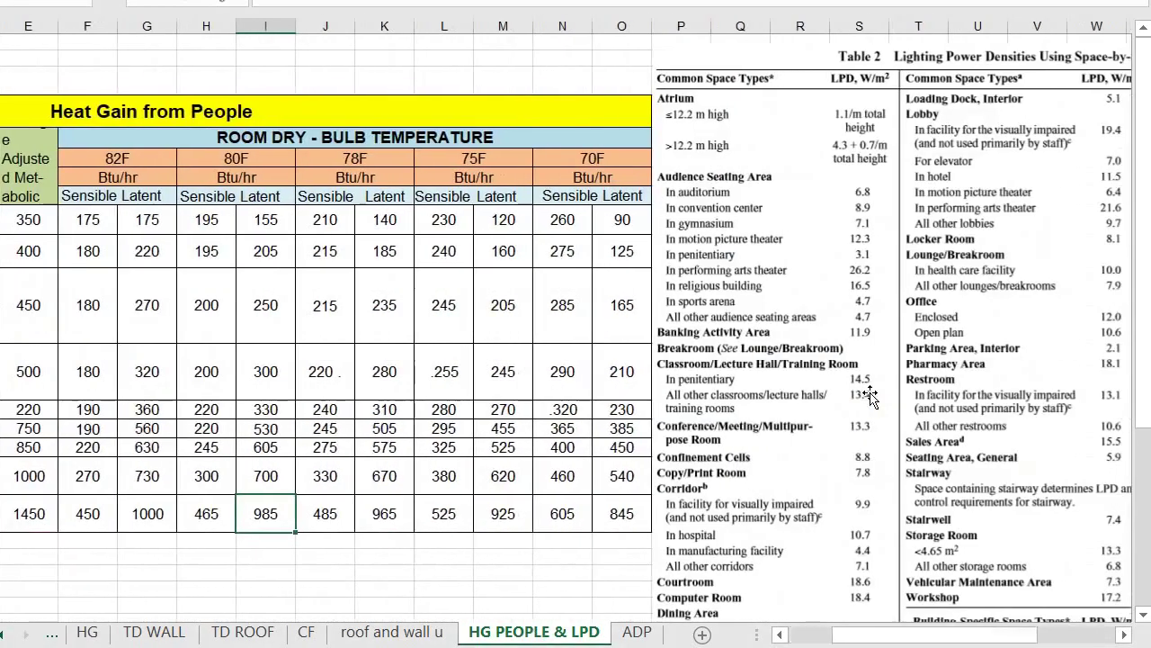
pyautogui.hscroll(2, 997, 300)
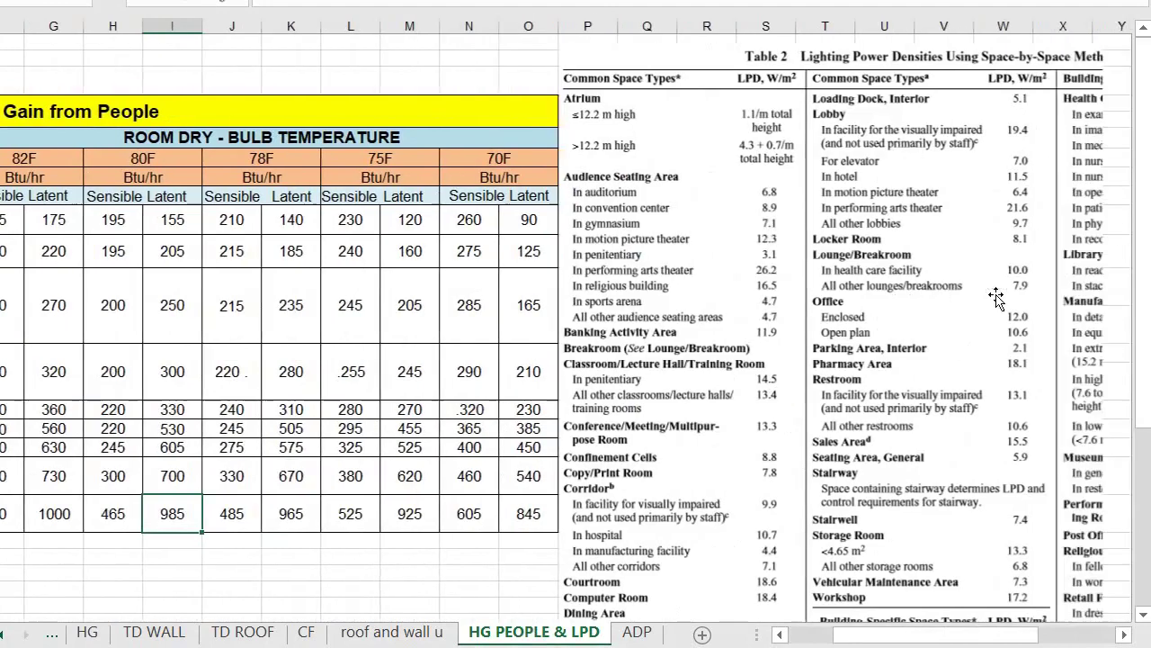
pyautogui.scroll(-3, 997, 299)
pyautogui.scroll(-1, 996, 299)
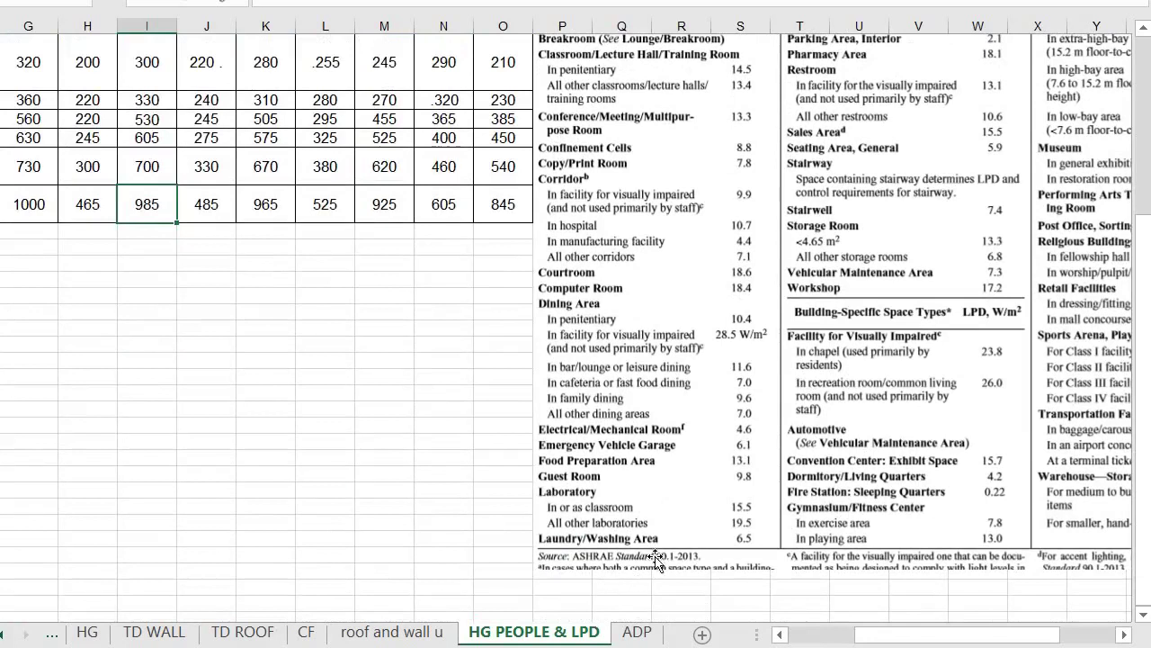
pyautogui.scroll(3, 763, 461)
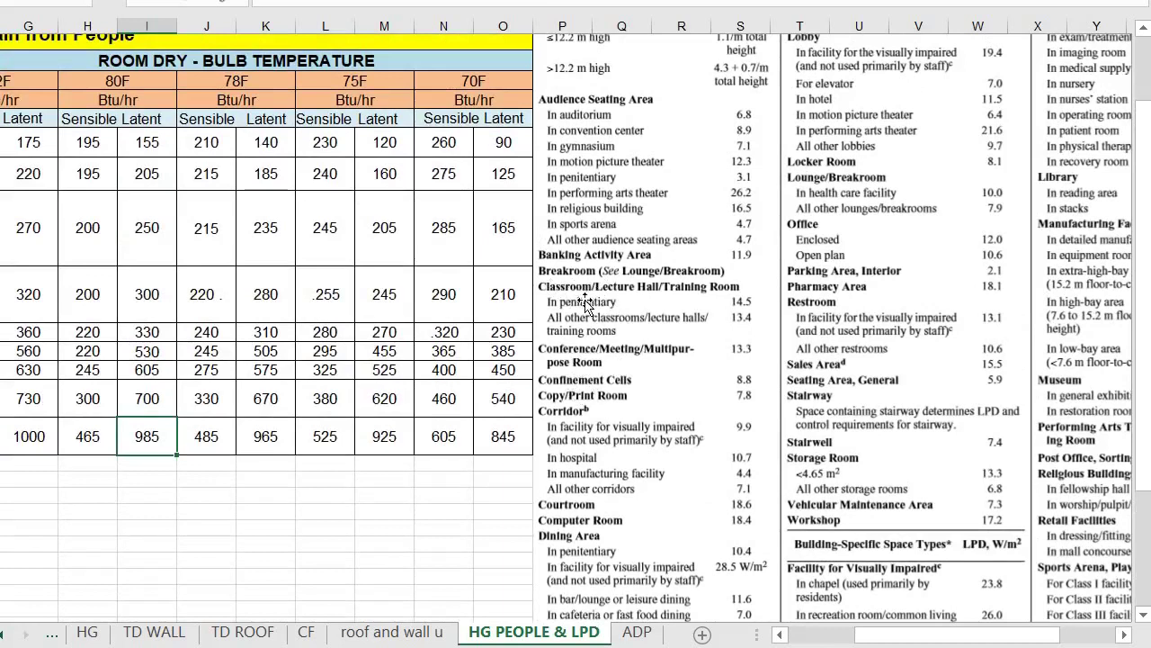
pyautogui.click(736, 308)
pyautogui.scroll(2, 736, 307)
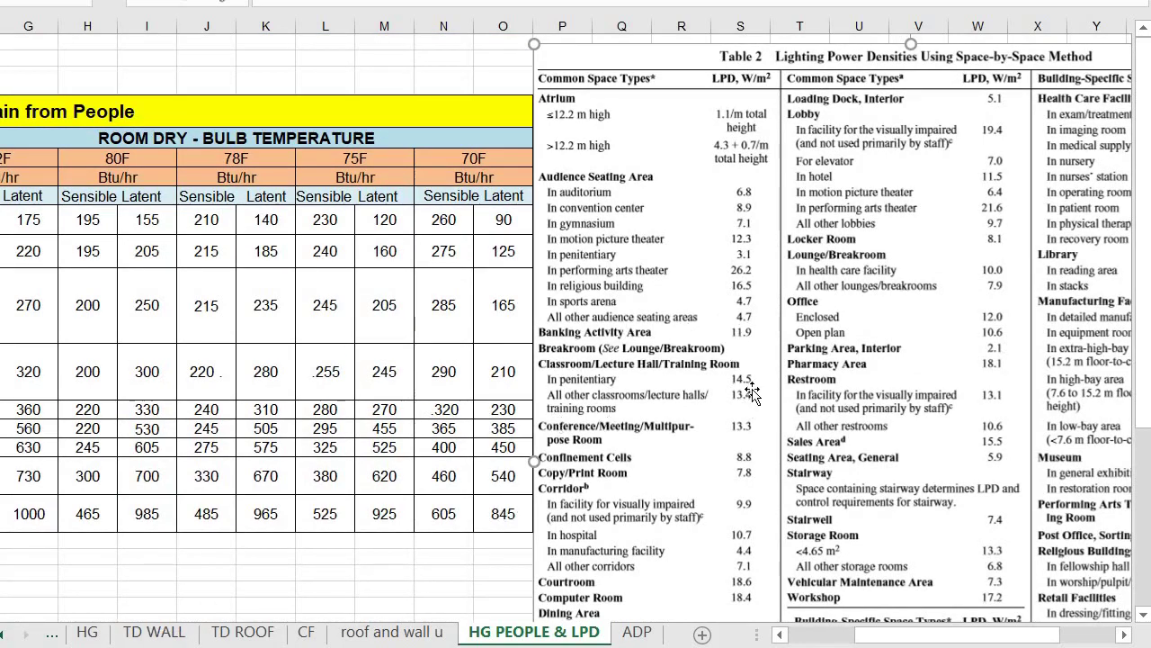
pyautogui.click(4, 637)
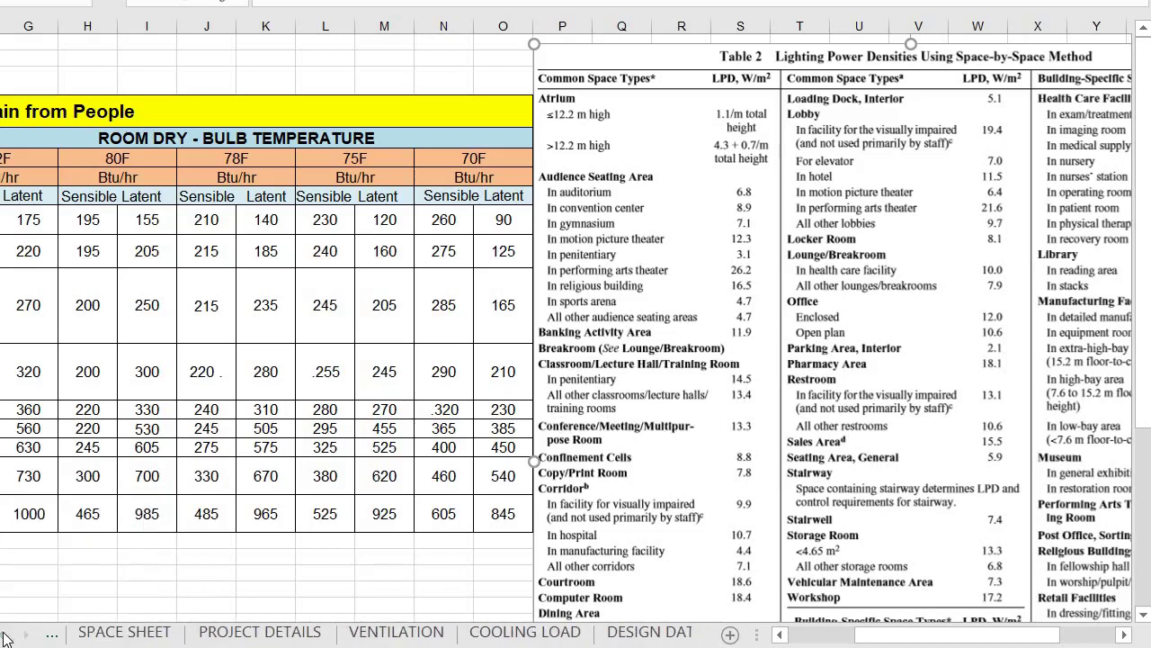
pyautogui.click(90, 635)
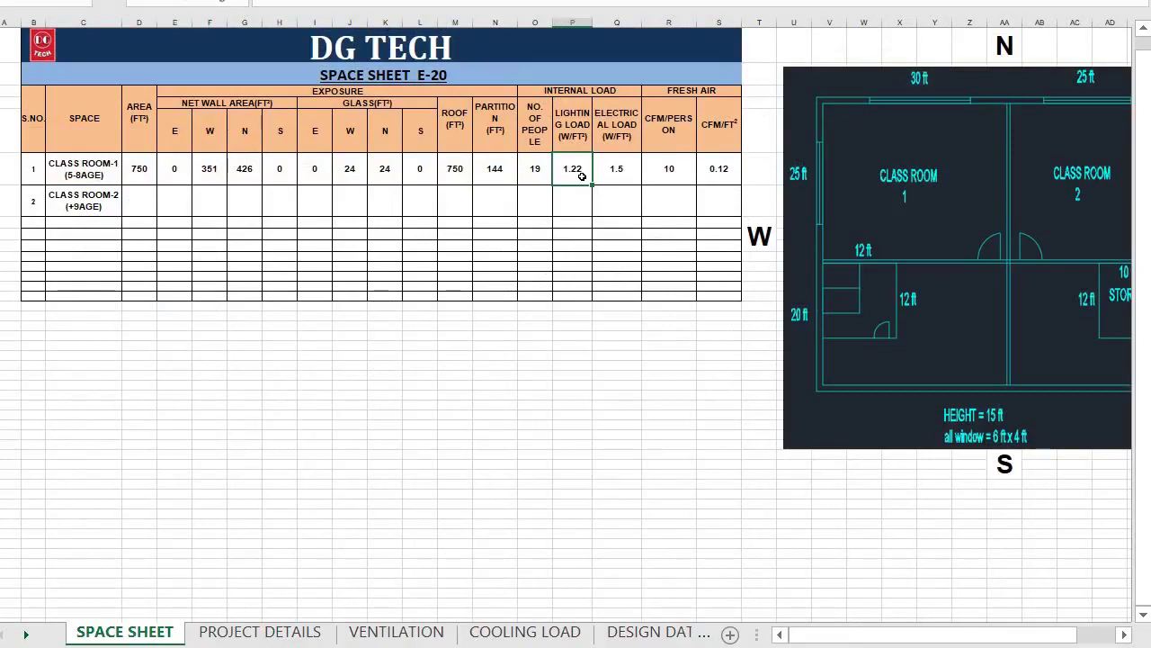
# - Examine the location and design conditions on the PROJECT DETAILS sheet and the conditions on the COOLING LOAD sheet
pyautogui.click(292, 639)
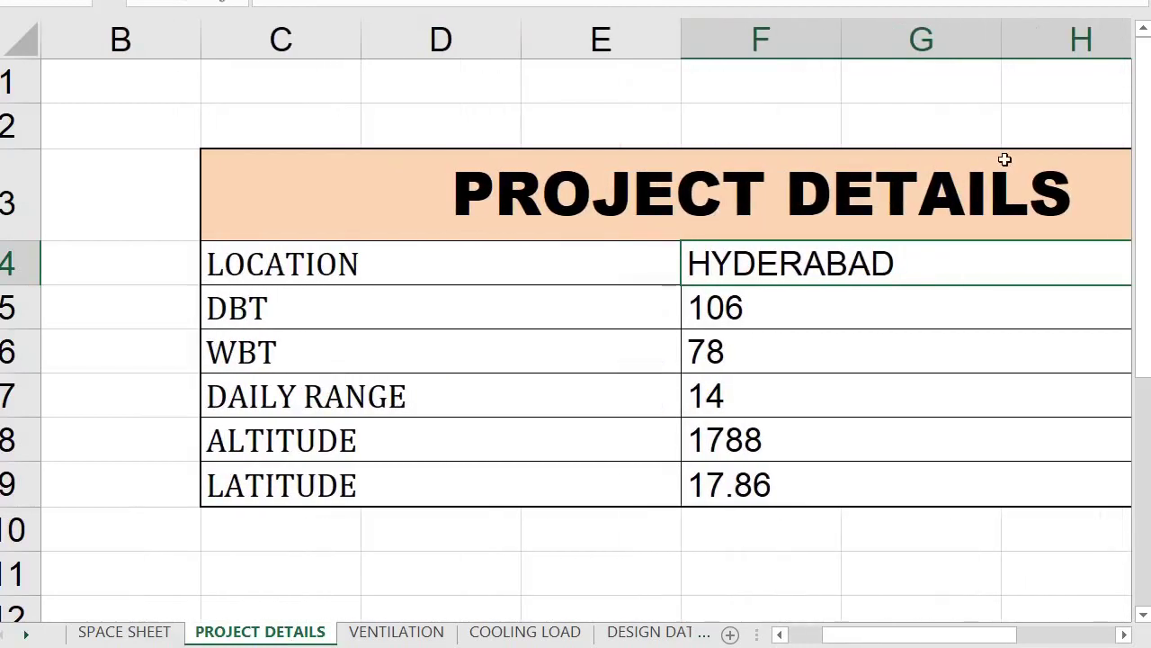
pyautogui.scroll(-4, 1004, 160)
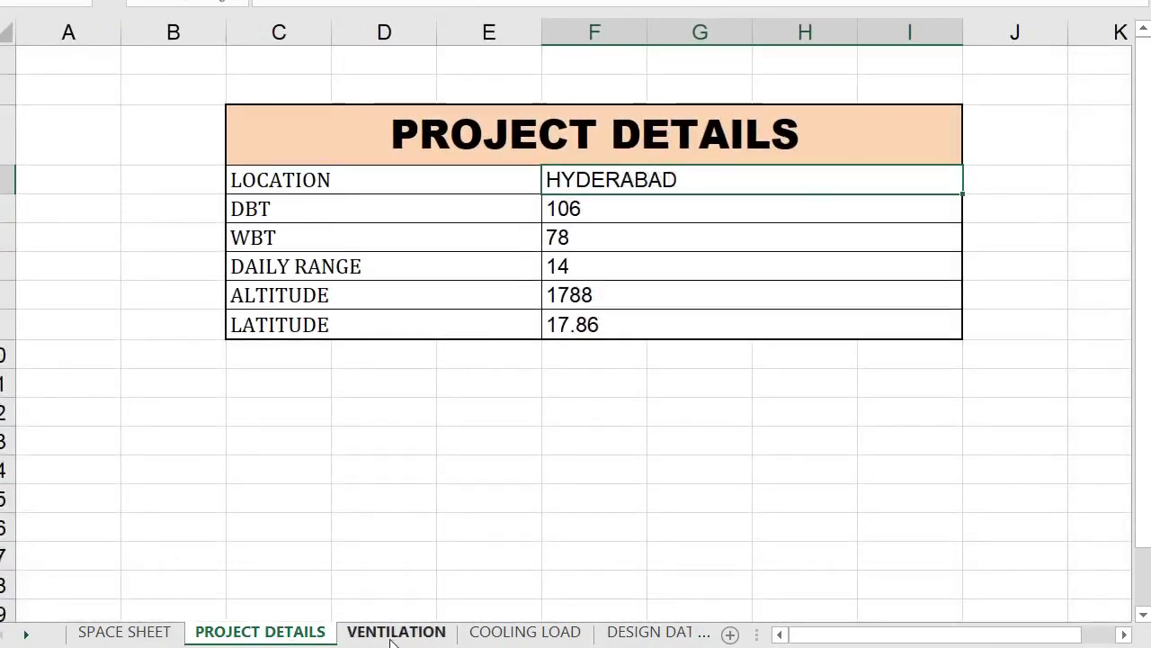
pyautogui.click(509, 632)
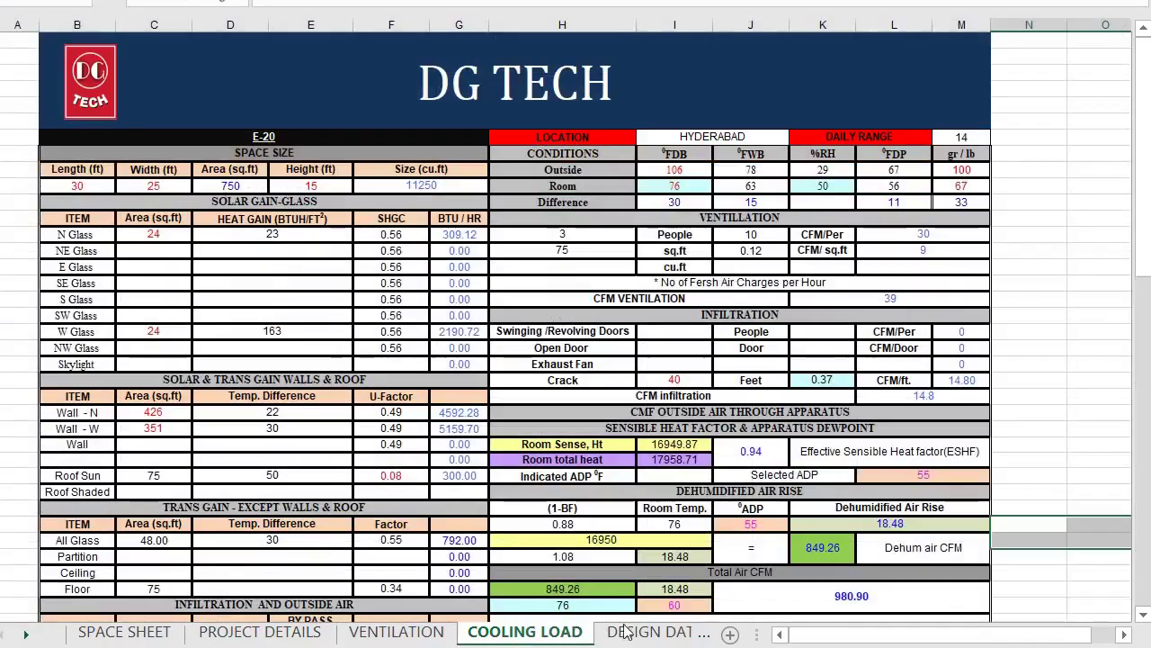
# - Look up Hyderabad's outside design conditions in Table 1 on the DESIGN DATA sheet
pyautogui.click(632, 632)
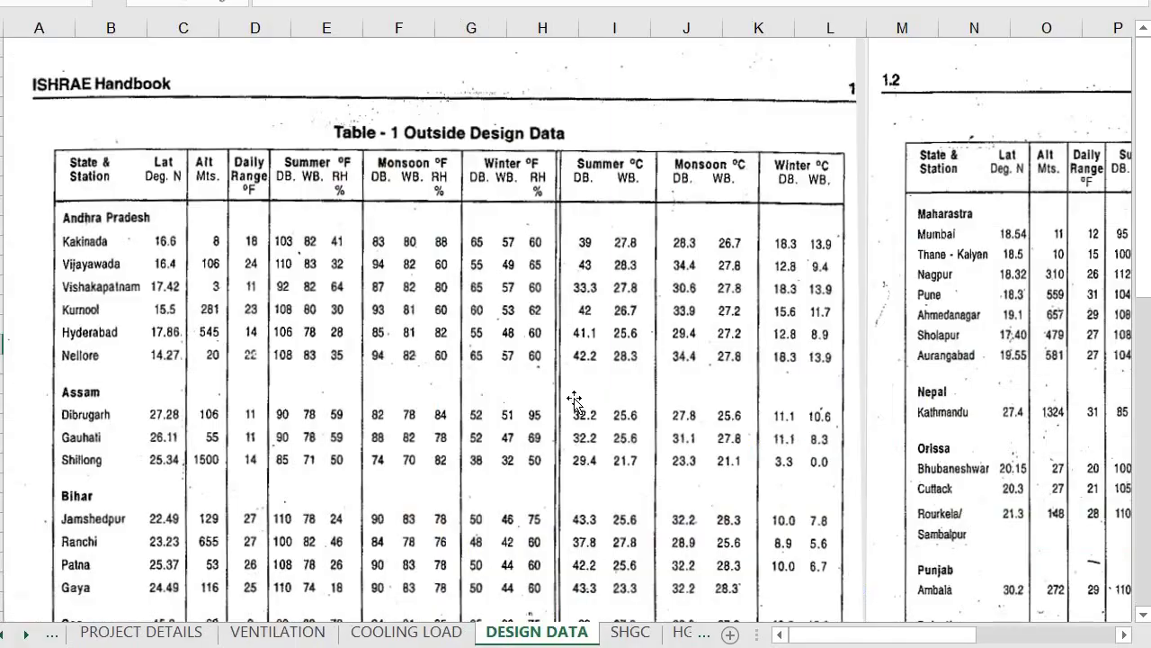
pyautogui.scroll(-3, 576, 398)
pyautogui.scroll(3, 575, 398)
pyautogui.scroll(-1, 378, 306)
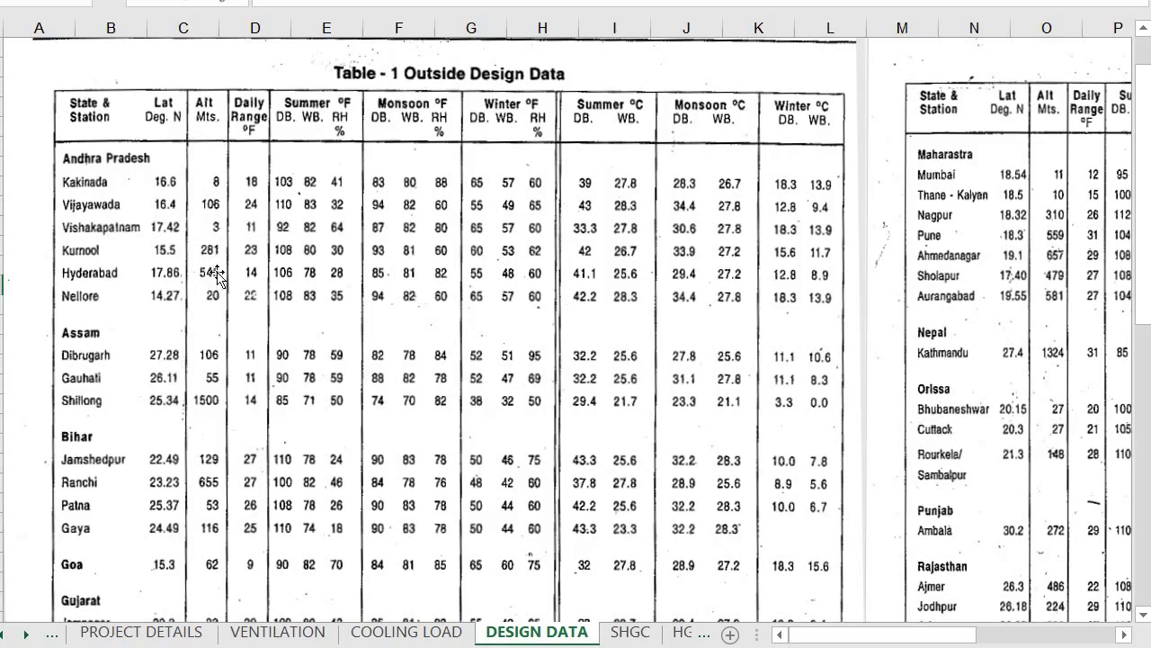
# - Review the PROJECT DETAILS sheet, then check the location, daily range and outside, room and difference conditions on the COOLING LOAD sheet
pyautogui.click(141, 631)
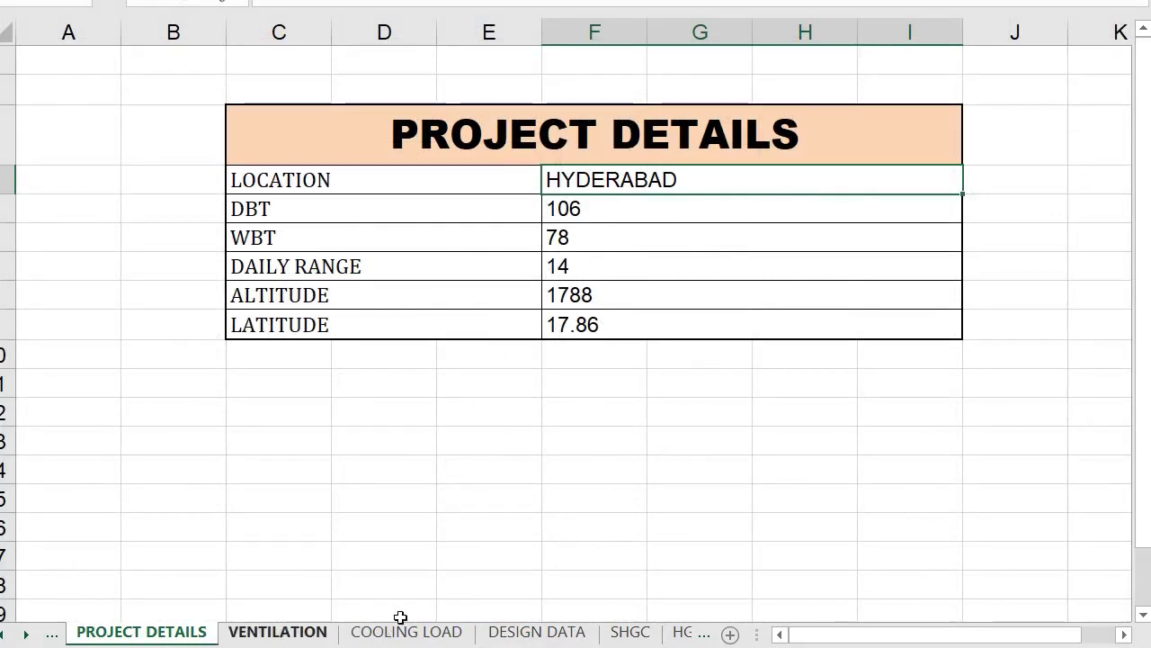
pyautogui.click(399, 633)
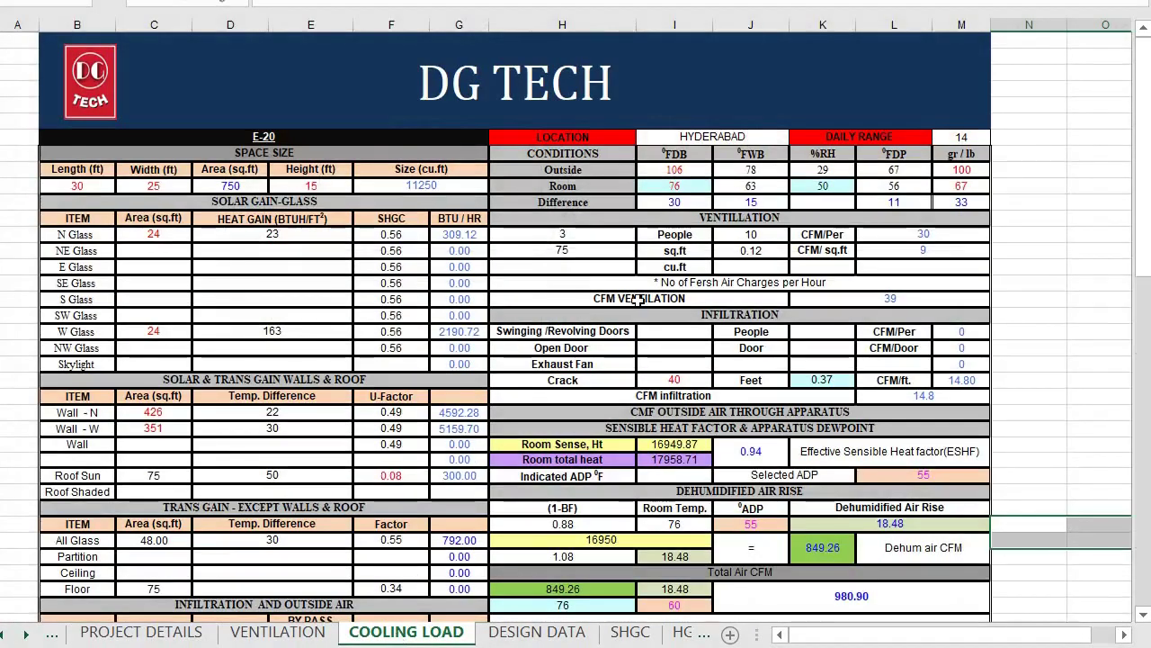
pyautogui.click(738, 136)
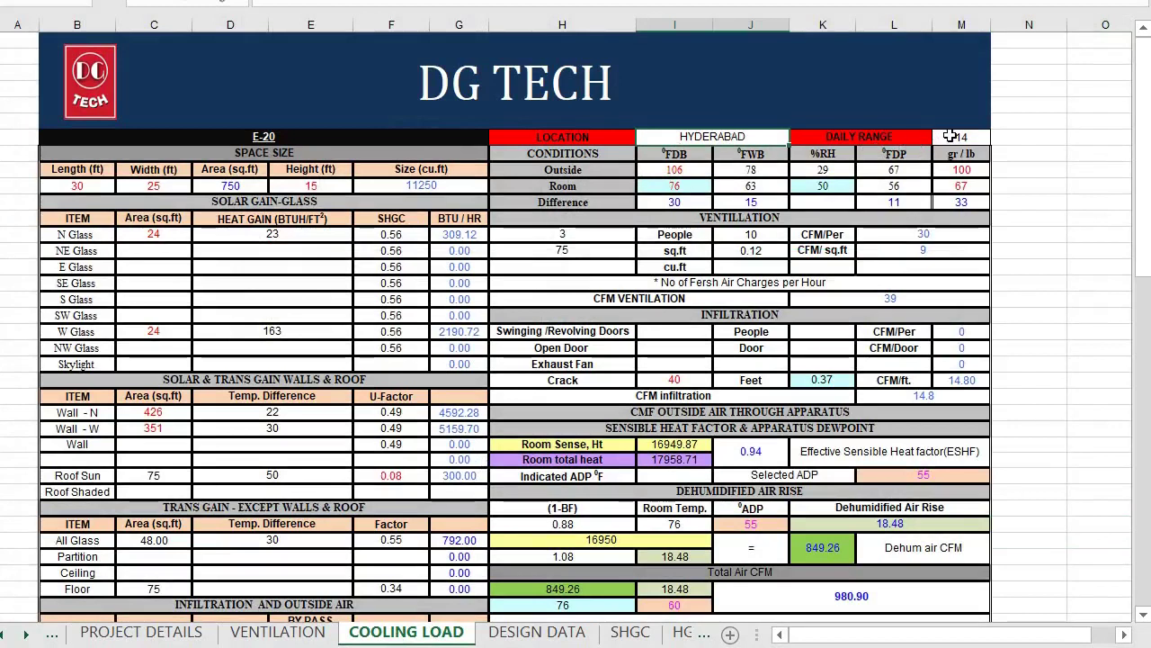
pyautogui.click(950, 135)
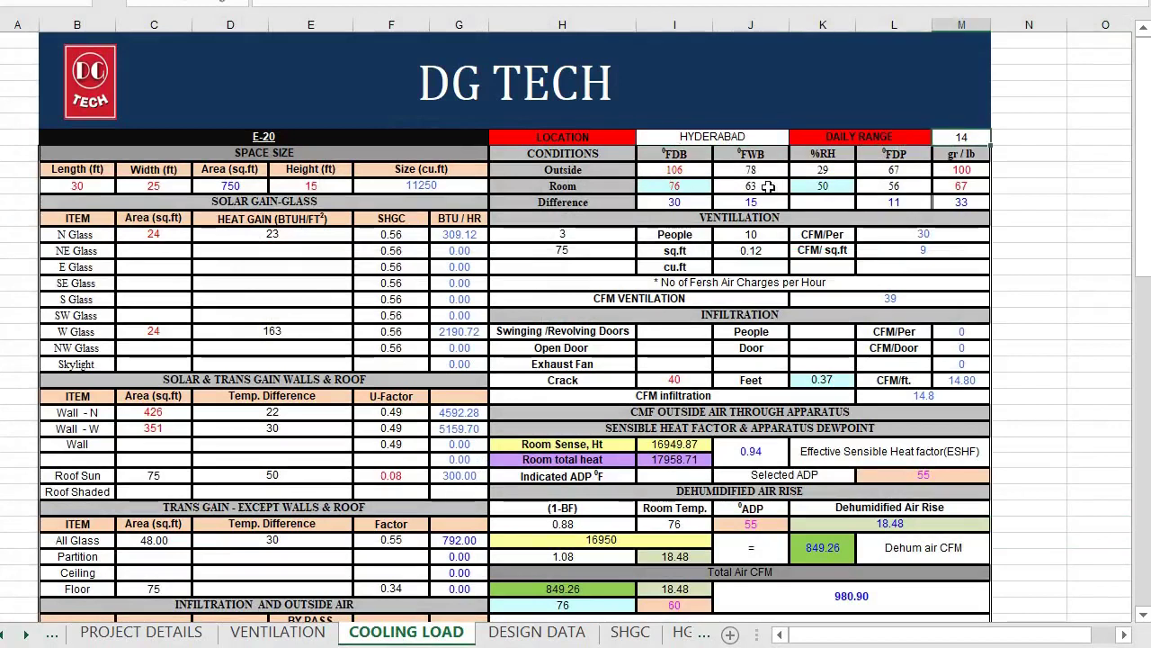
pyautogui.click(687, 169)
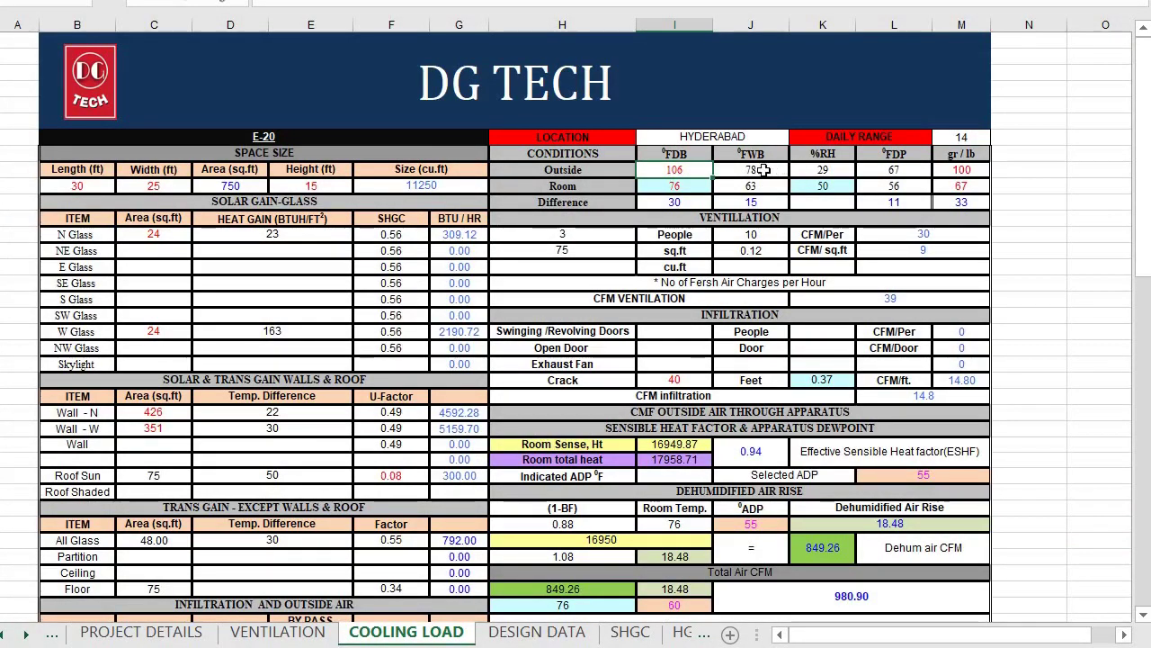
pyautogui.click(763, 169)
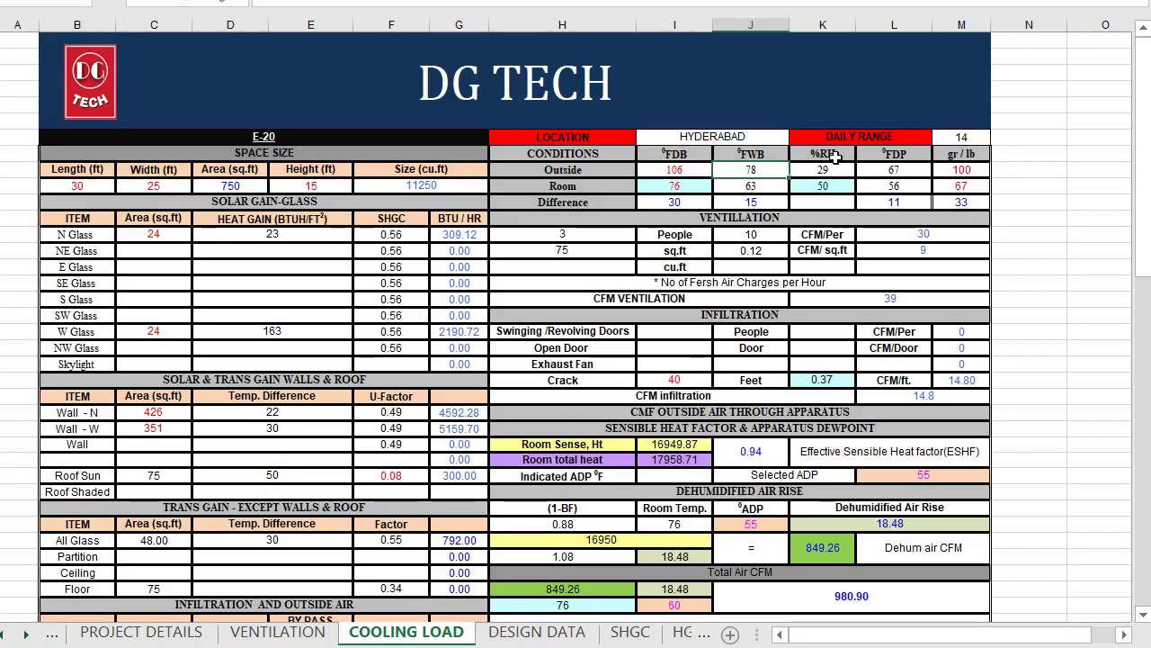
pyautogui.click(690, 186)
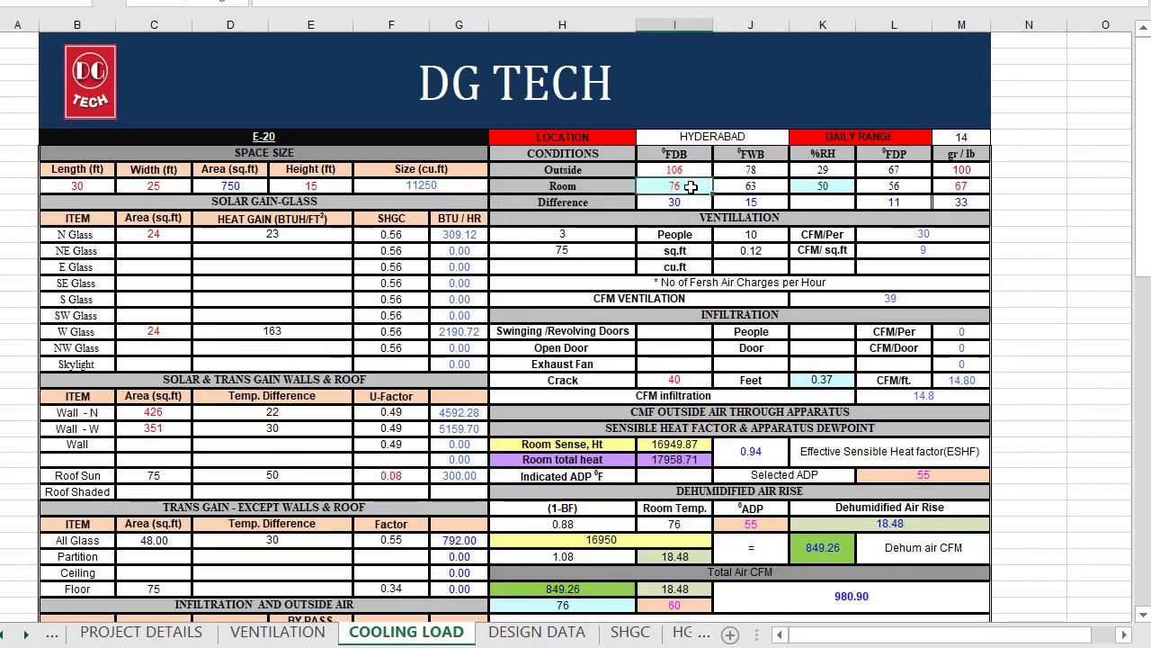
pyautogui.click(831, 184)
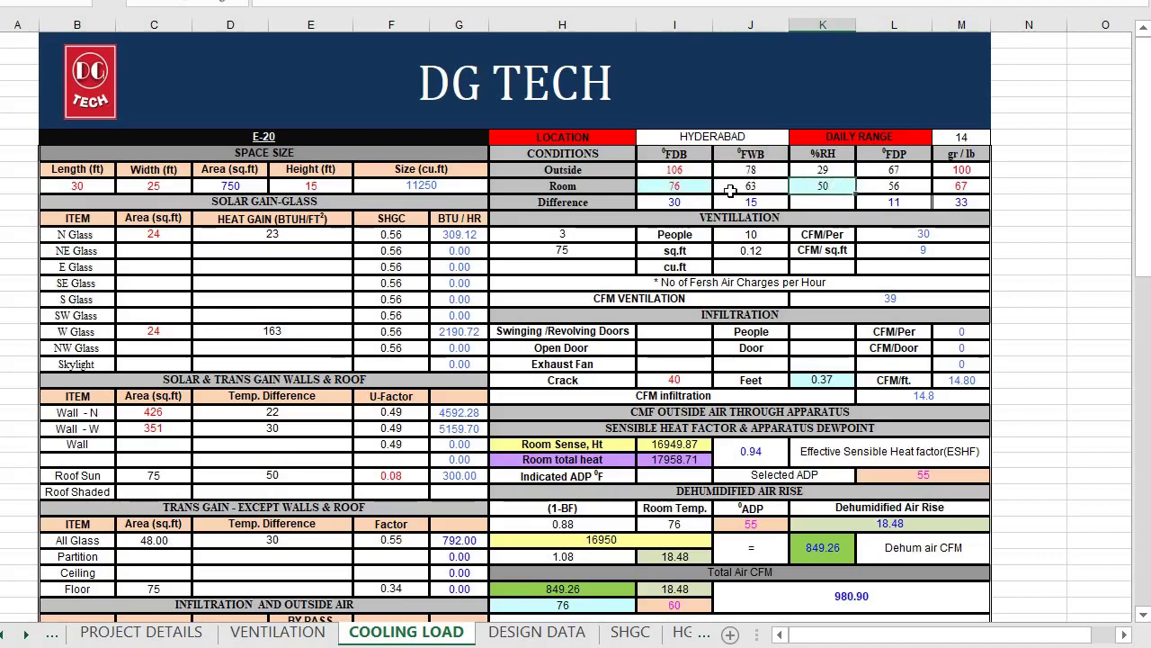
pyautogui.click(730, 189)
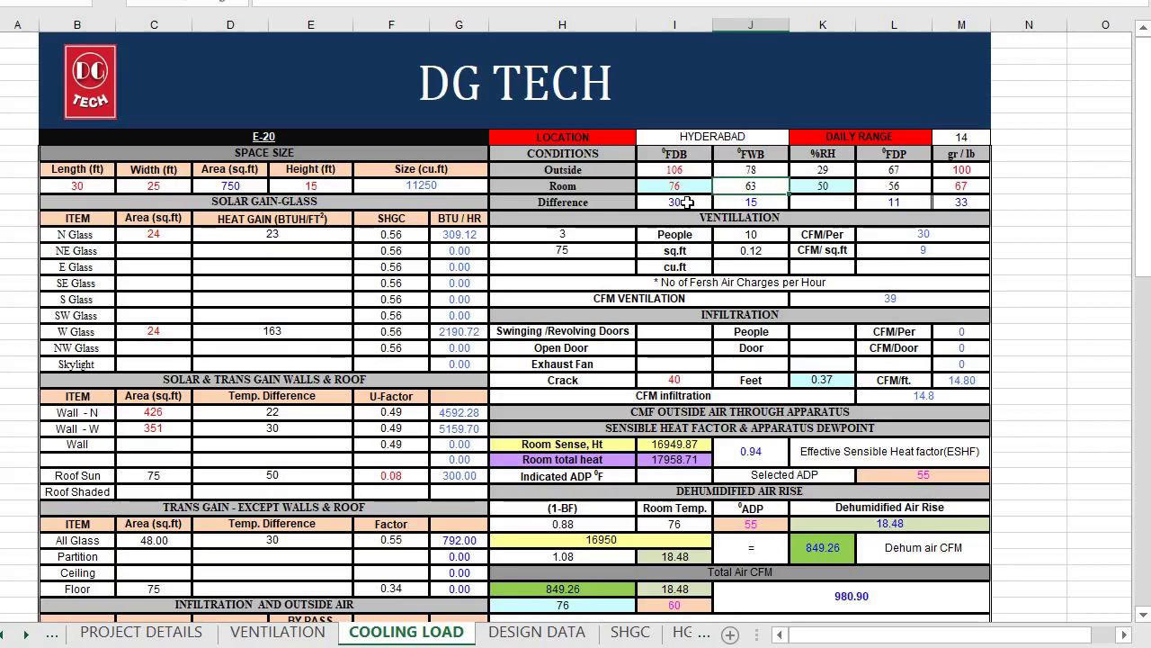
pyautogui.click(686, 203)
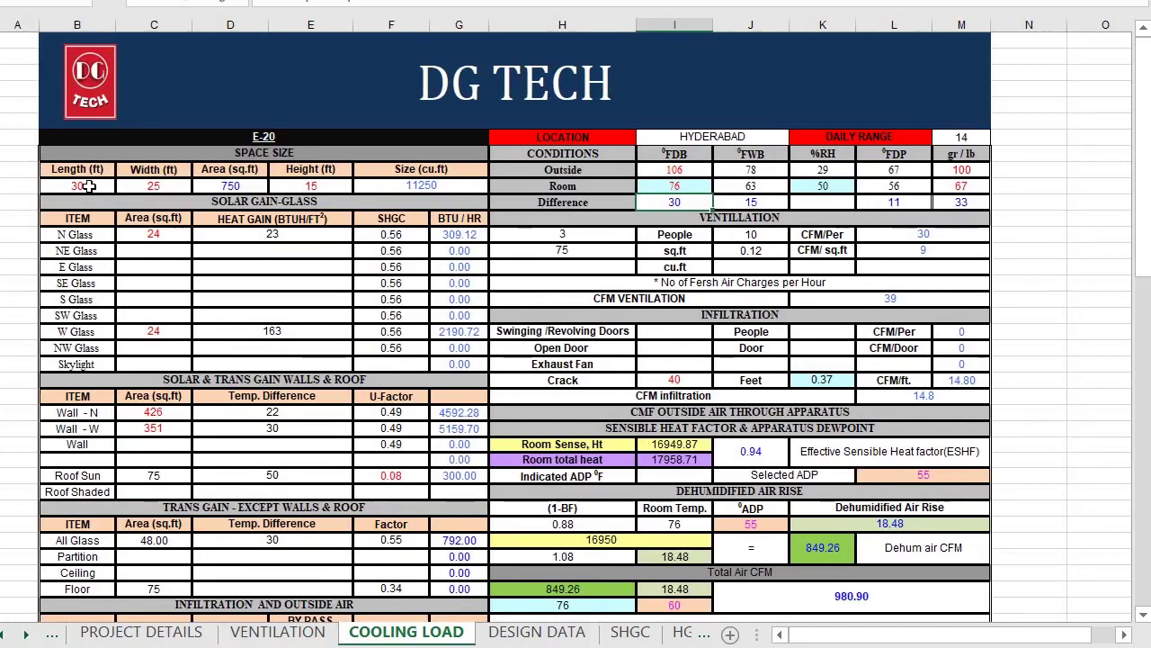
# - Check the space size and glass entries on the COOLING LOAD sheet against the CLASS ROOM-1 row of the SPACE SHEET
pyautogui.scroll(2, 89, 186)
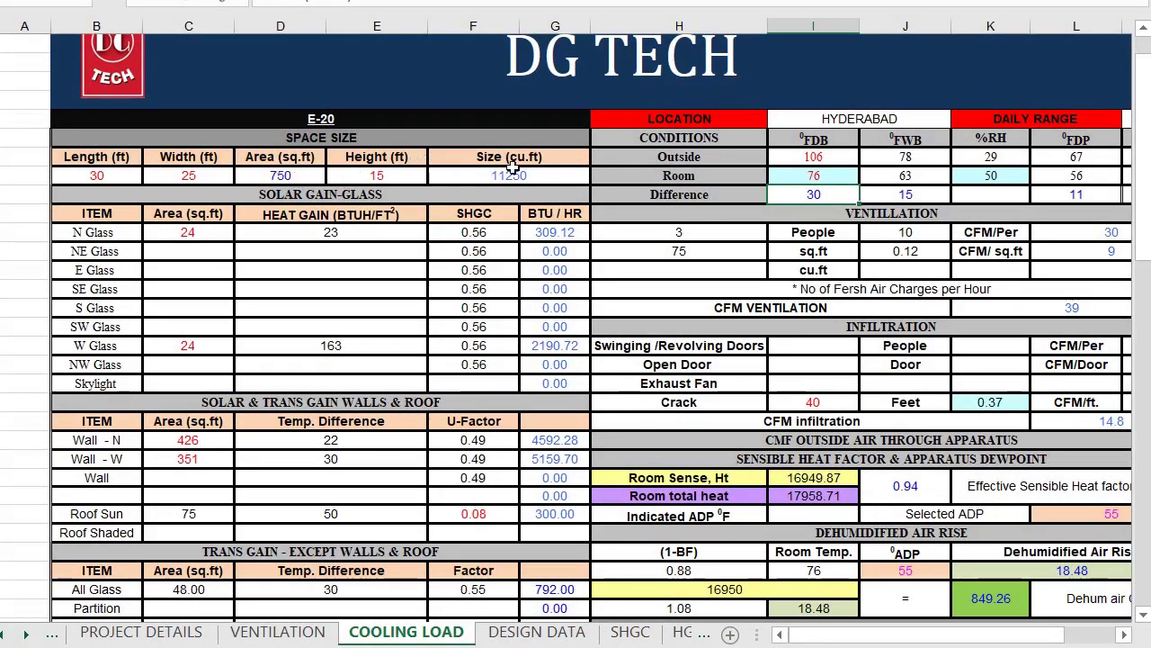
pyautogui.click(4, 635)
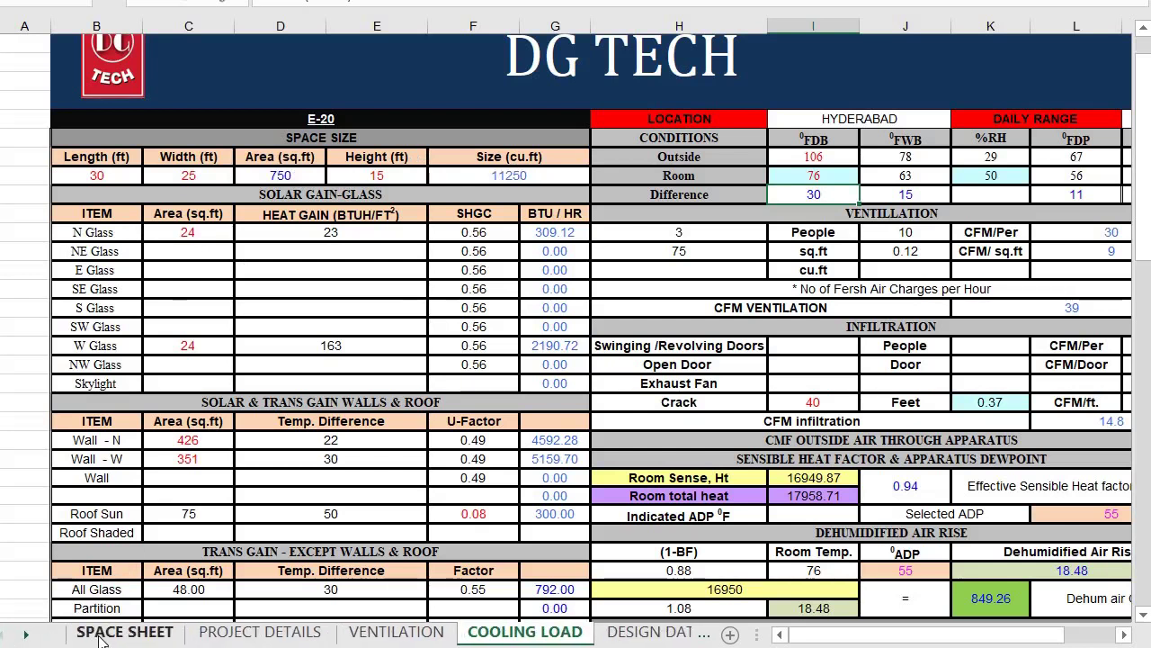
pyautogui.click(124, 632)
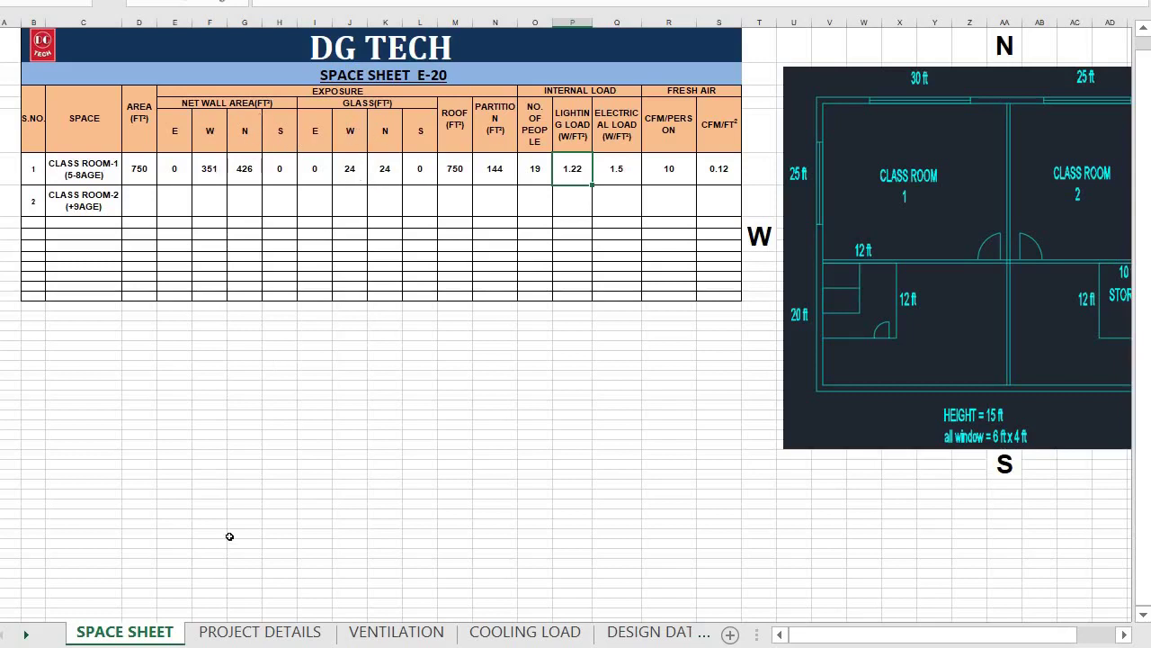
pyautogui.click(508, 635)
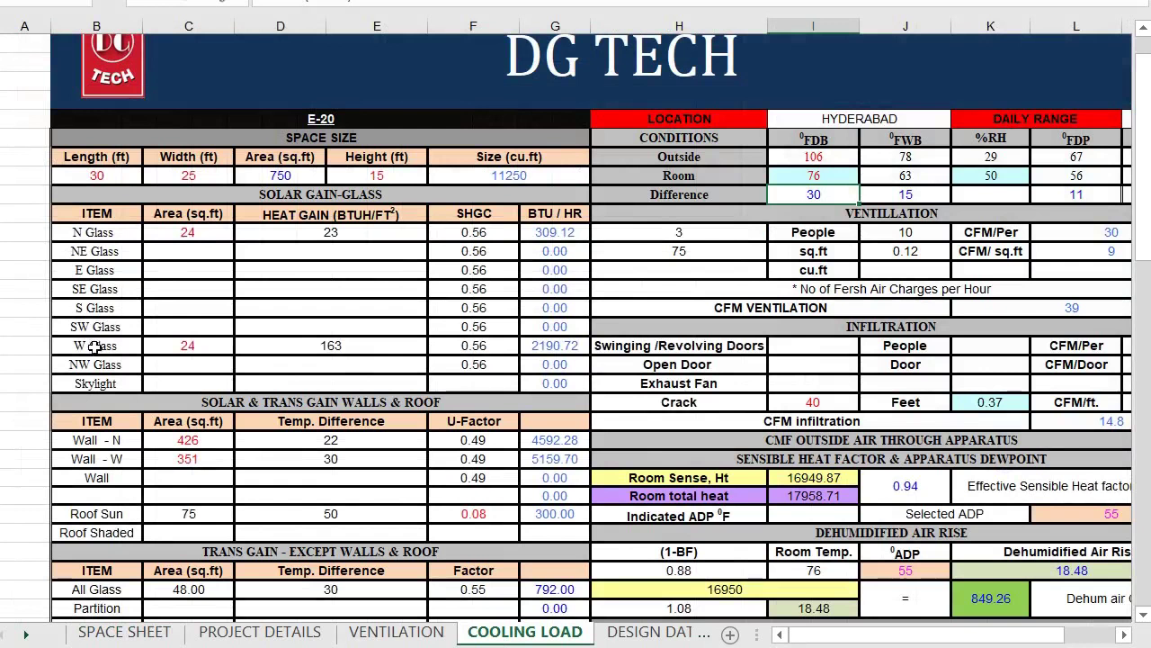
# - View the solar heat gain table on the HG sheet, check the latitude on PROJECT DETAILS and return to the COOLING LOAD sheet
pyautogui.click(27, 635)
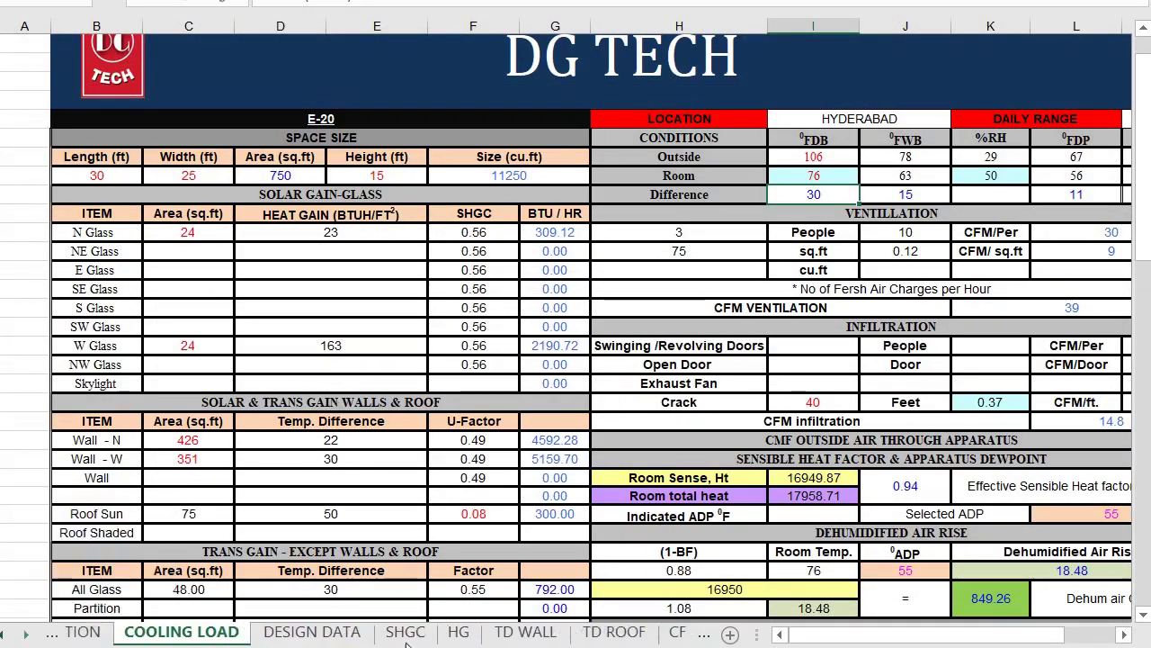
pyautogui.click(411, 632)
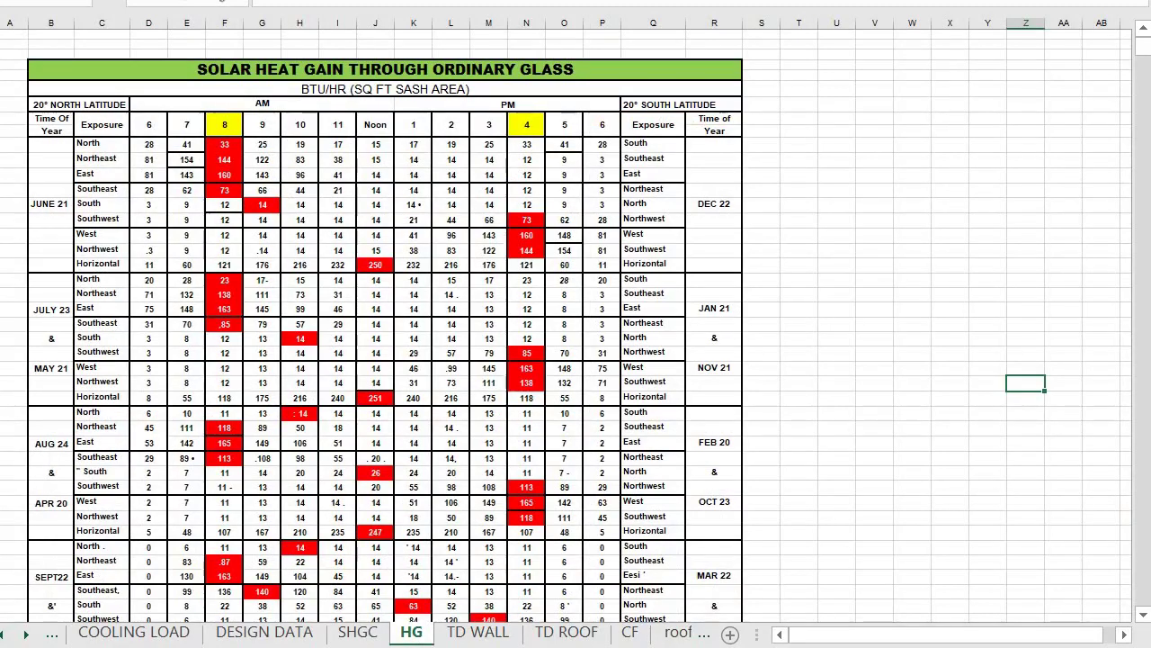
pyautogui.click(8, 635)
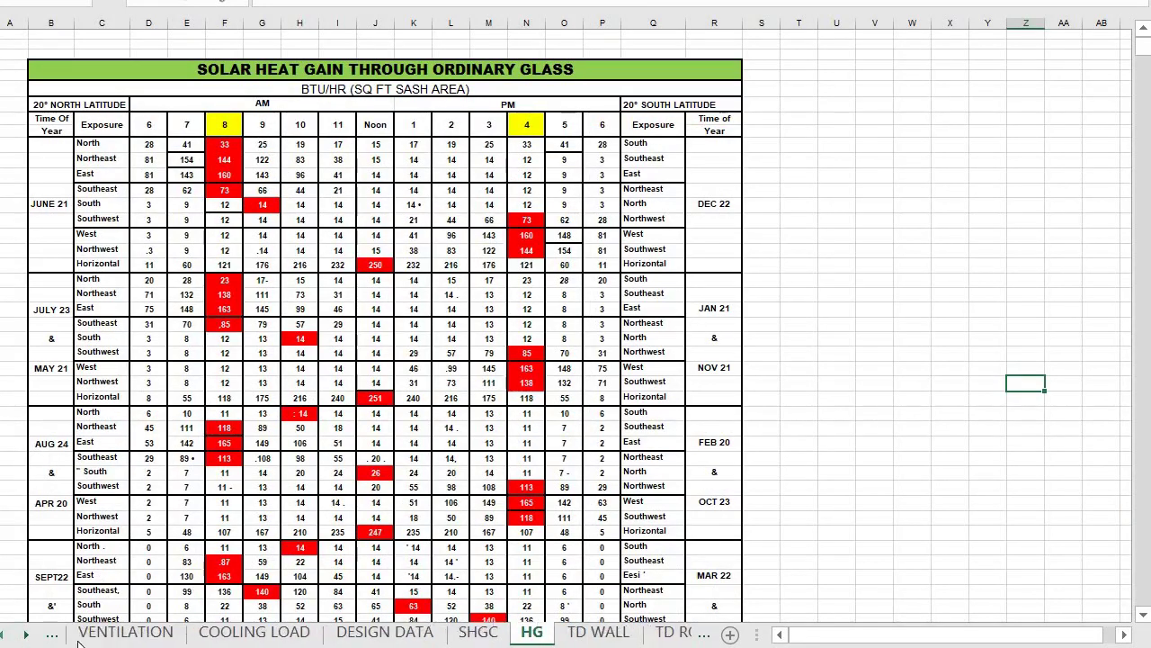
pyautogui.click(8, 635)
pyautogui.click(8, 635)
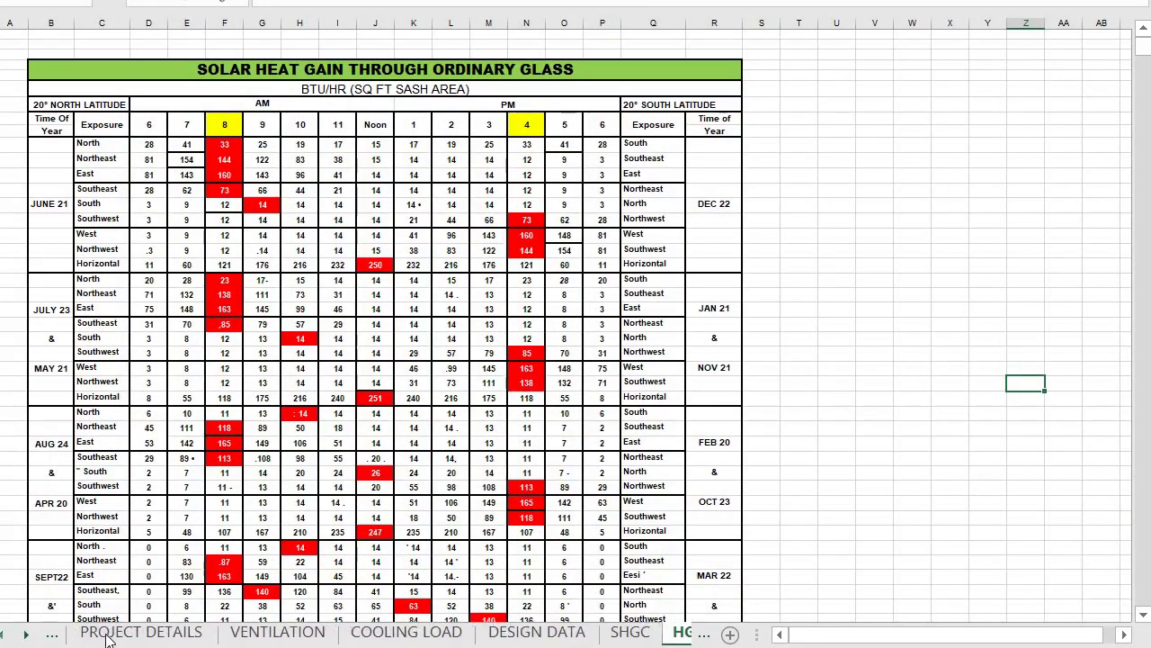
pyautogui.click(111, 635)
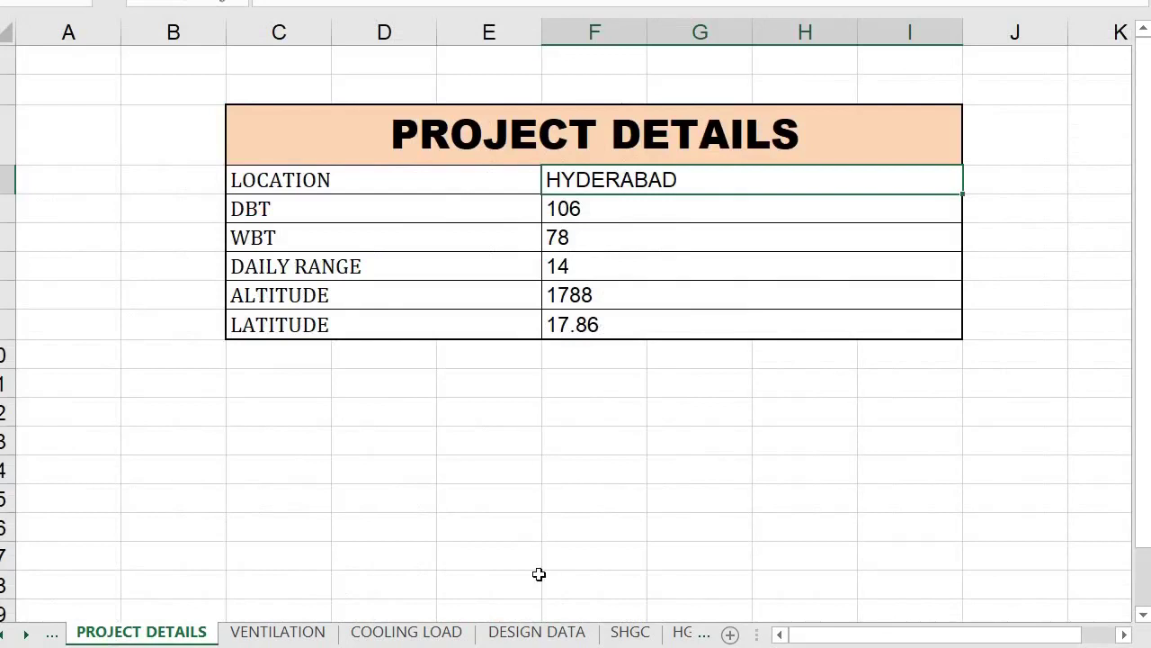
pyautogui.click(451, 632)
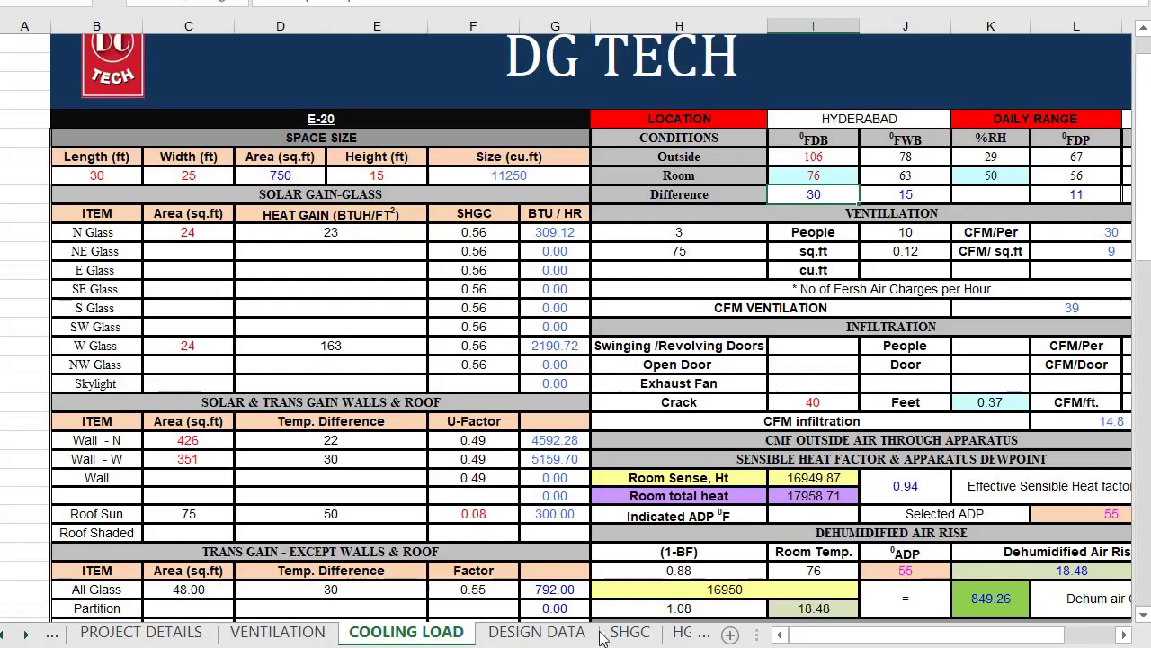
# - Look up the north and west glass solar heat gains on the HG sheet and compare them with the COOLING LOAD heat gain entries
pyautogui.click(682, 632)
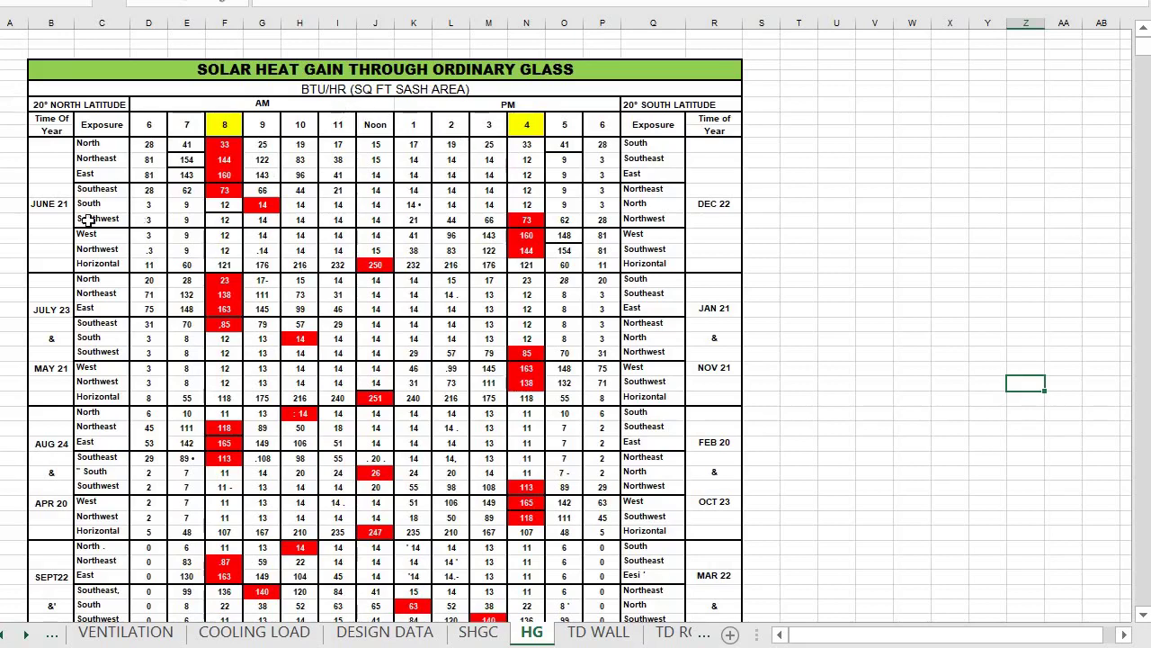
pyautogui.scroll(-1, 109, 290)
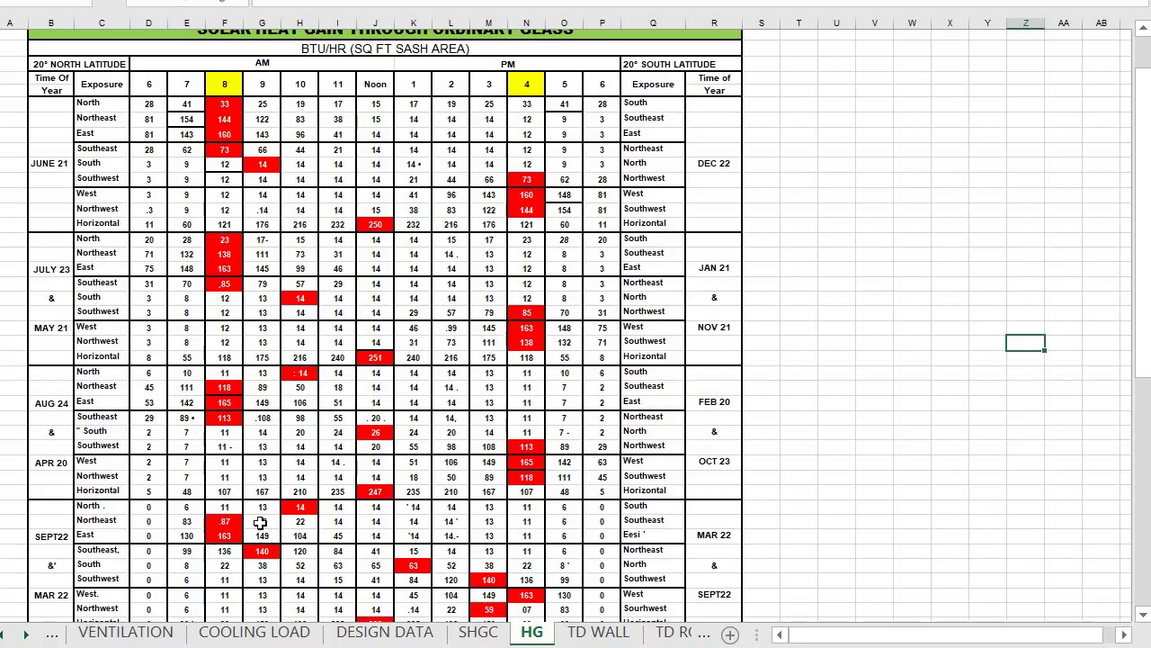
pyautogui.click(252, 634)
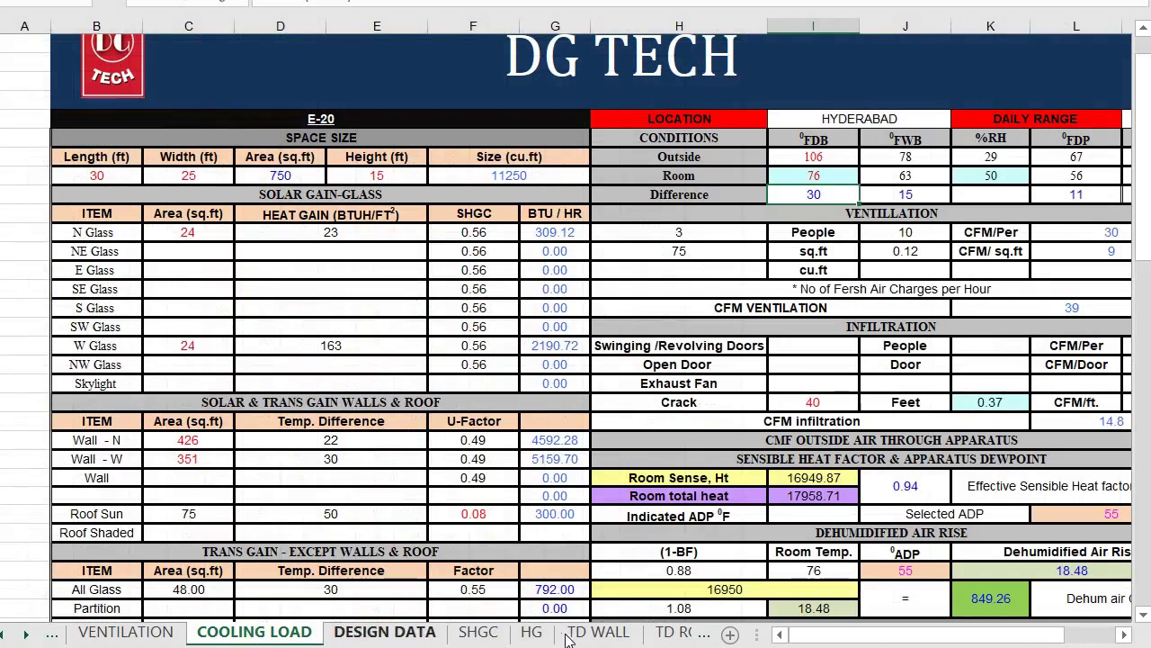
pyautogui.click(531, 634)
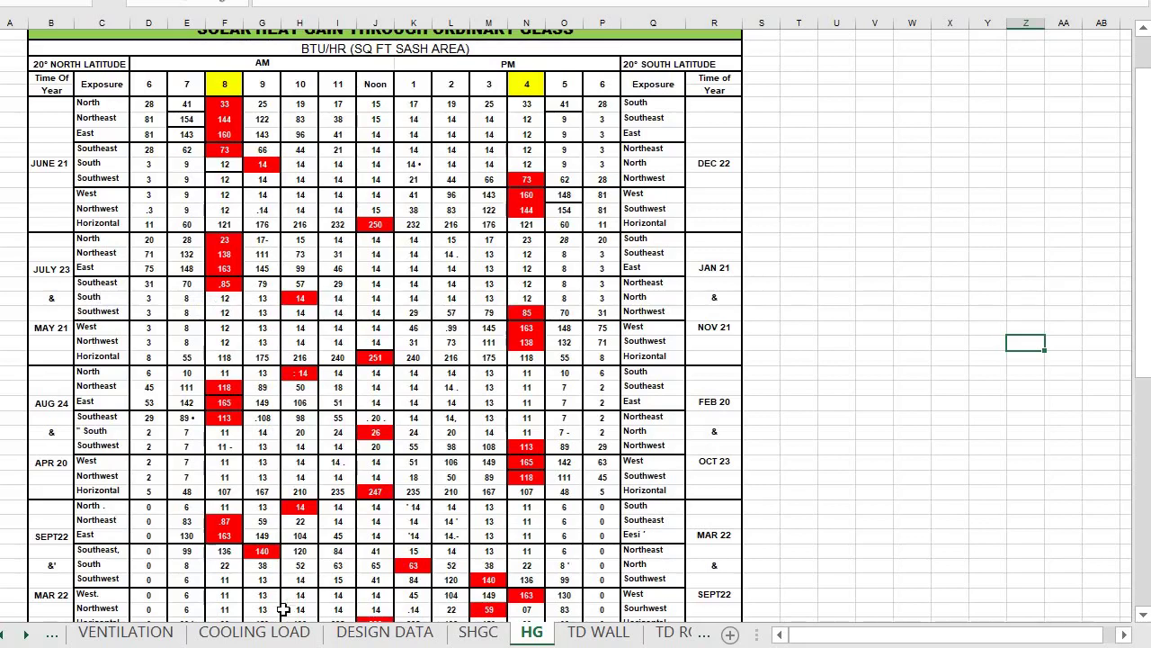
pyautogui.click(255, 632)
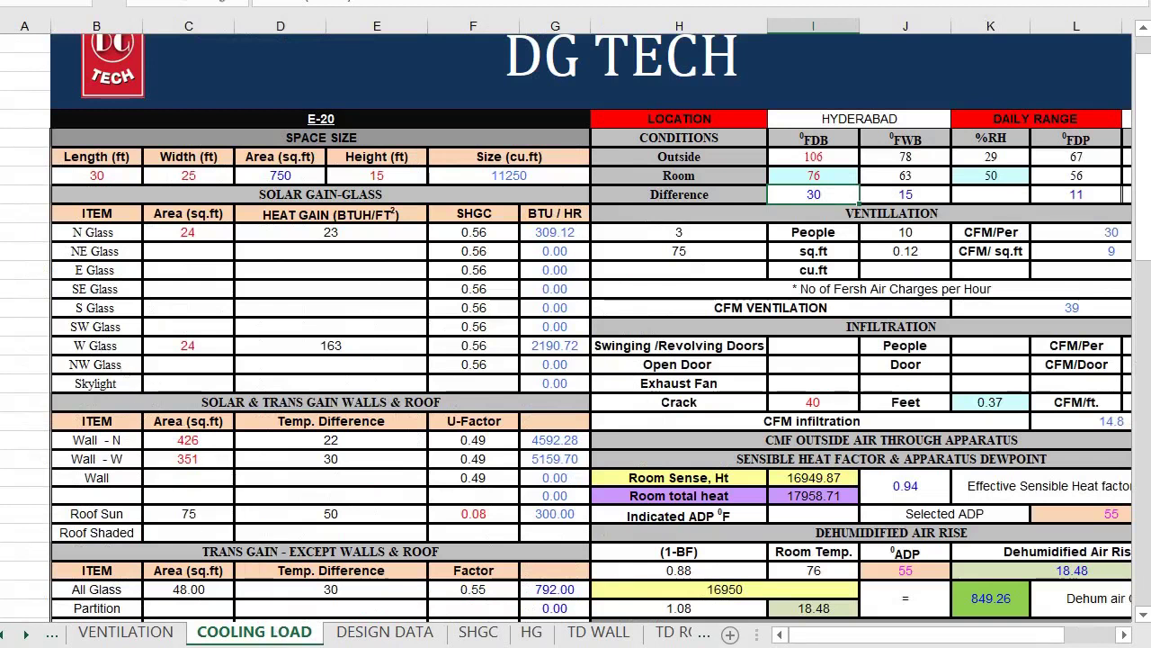
pyautogui.click(532, 632)
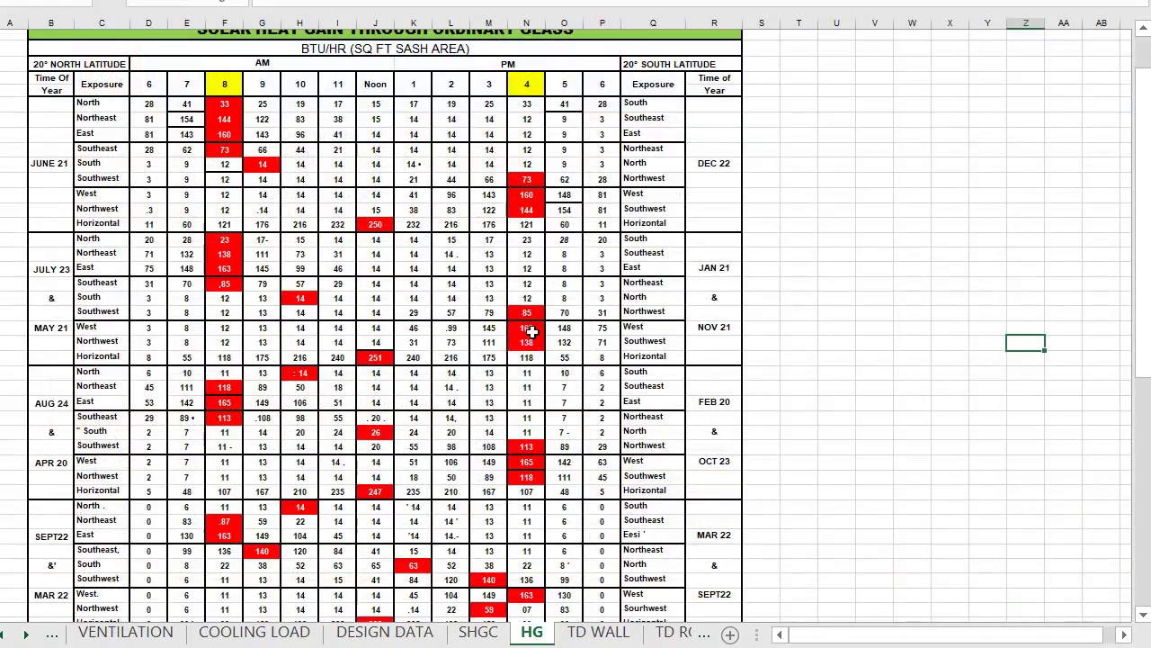
pyautogui.click(280, 633)
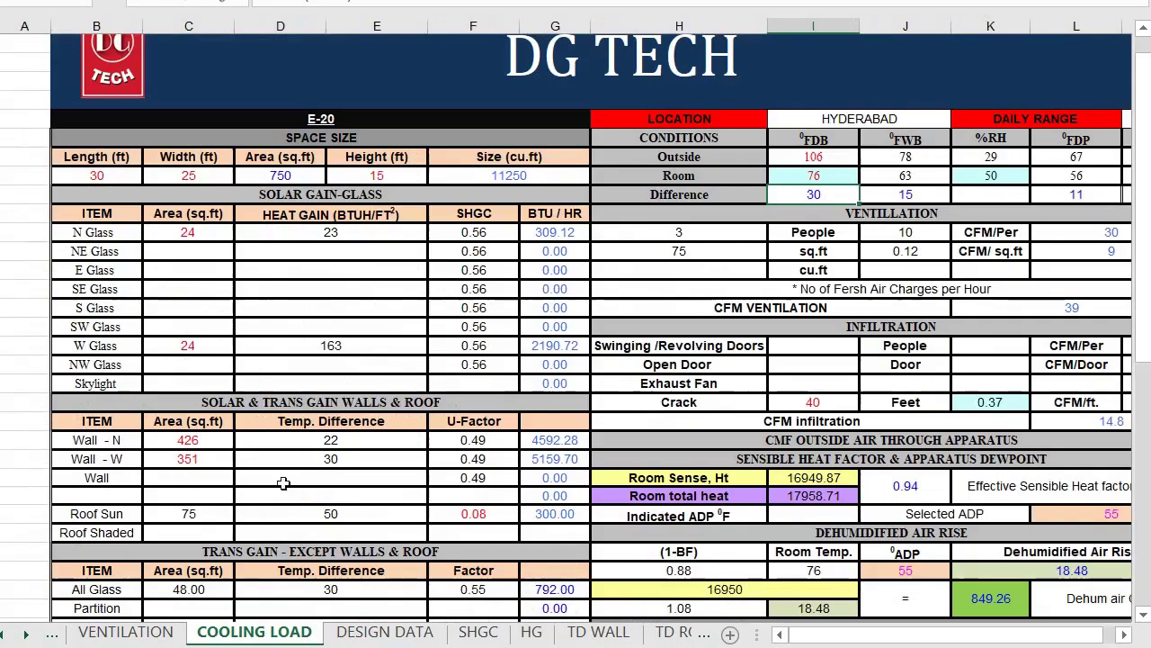
pyautogui.click(336, 236)
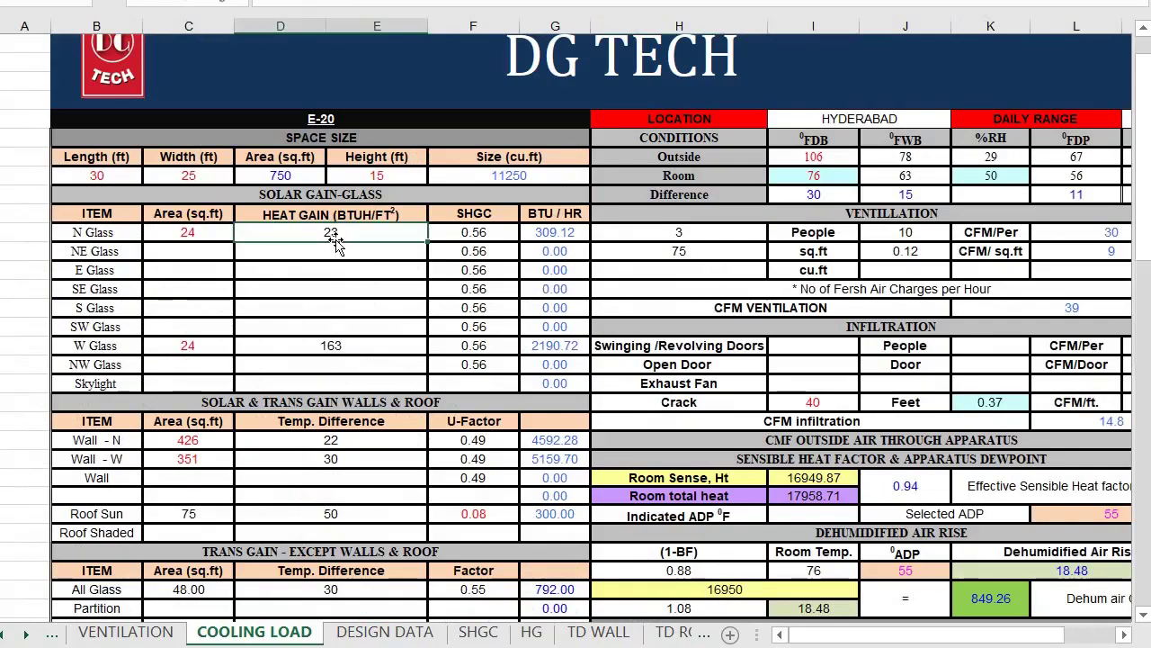
pyautogui.click(349, 356)
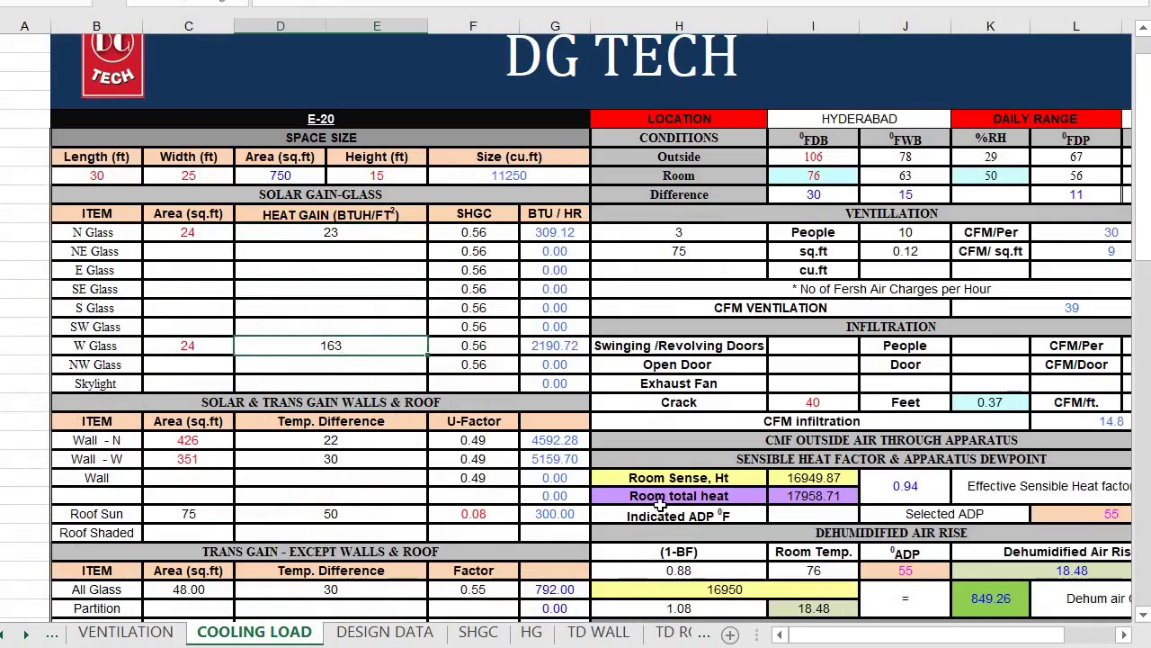
# - Look up the ordinary glass factor with a light-colour inside venetian blind on the SHGC sheet and return to the COOLING LOAD sheet
pyautogui.click(478, 633)
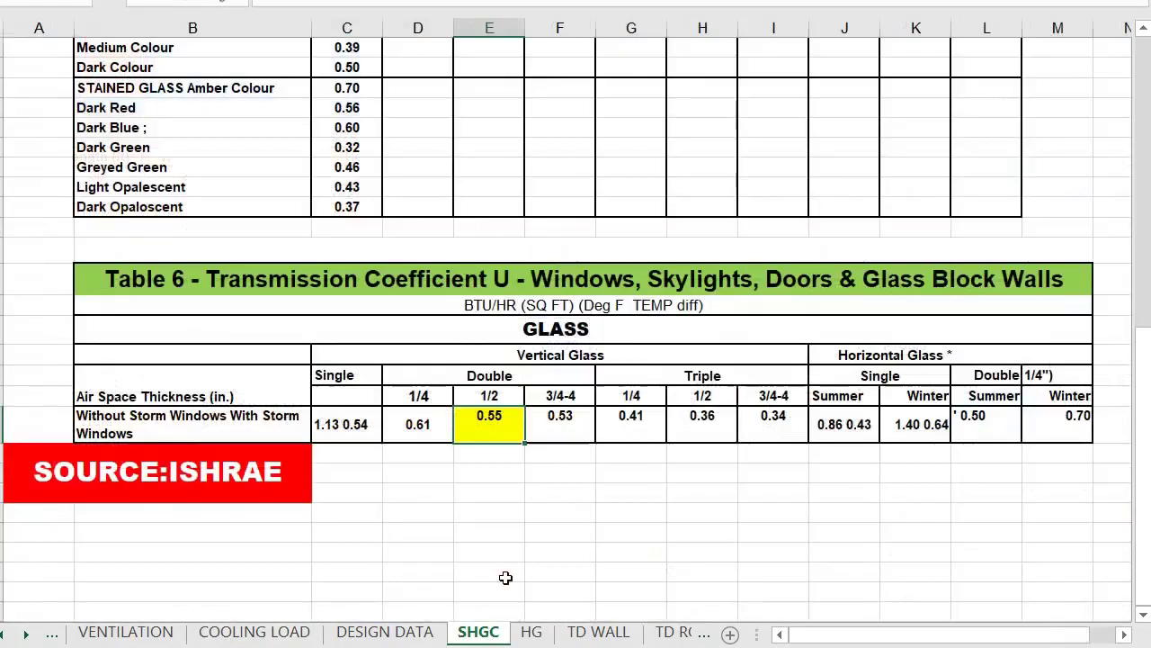
pyautogui.scroll(3, 563, 332)
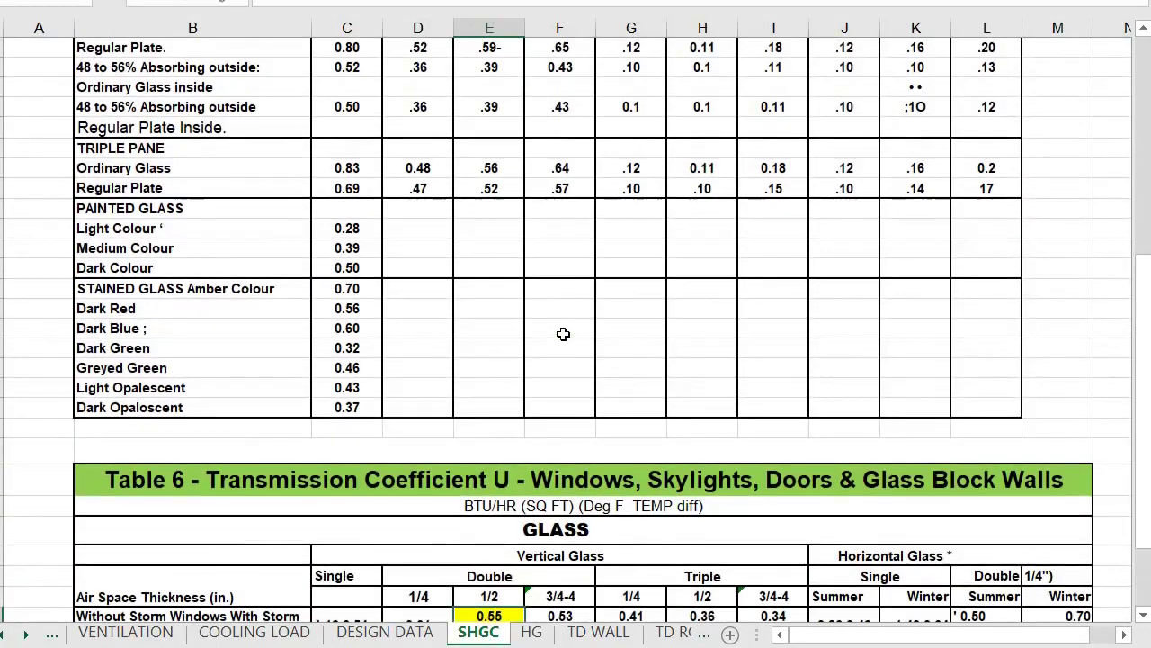
pyautogui.scroll(7, 563, 333)
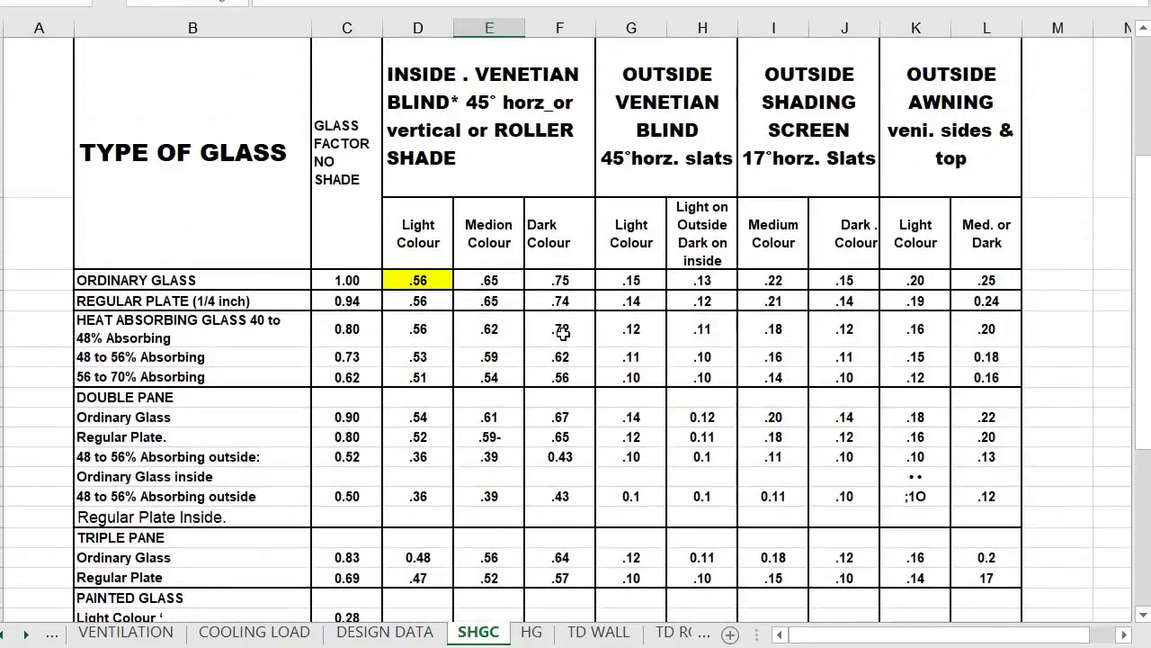
pyautogui.scroll(2, 563, 333)
pyautogui.scroll(-1, 563, 332)
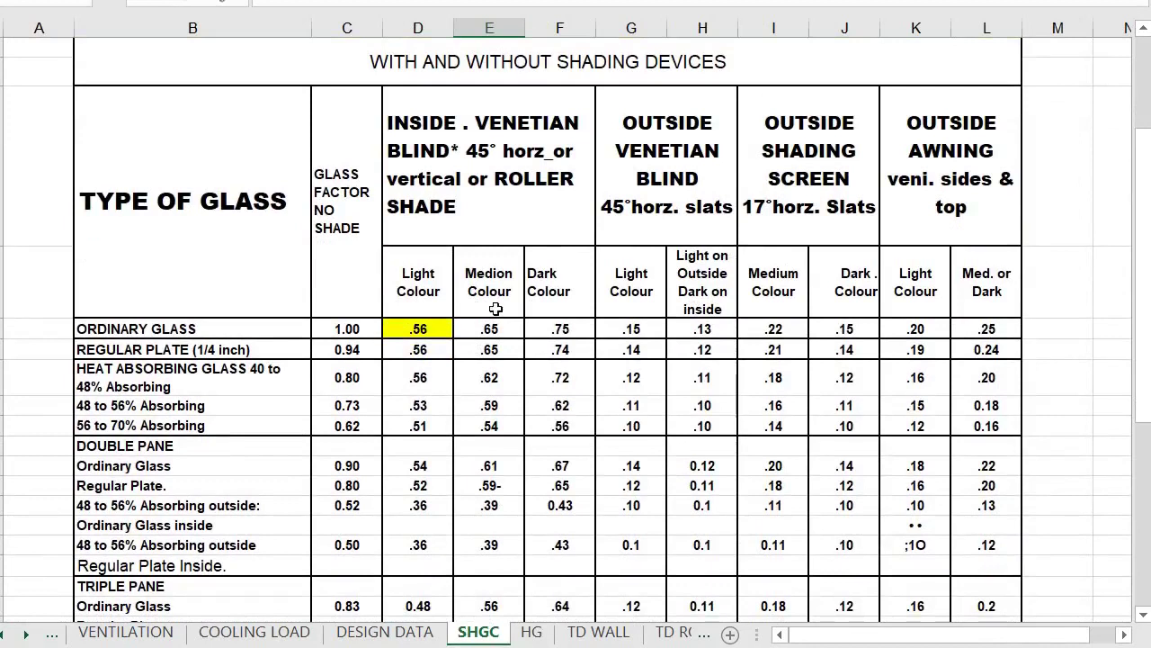
pyautogui.scroll(-1, 441, 358)
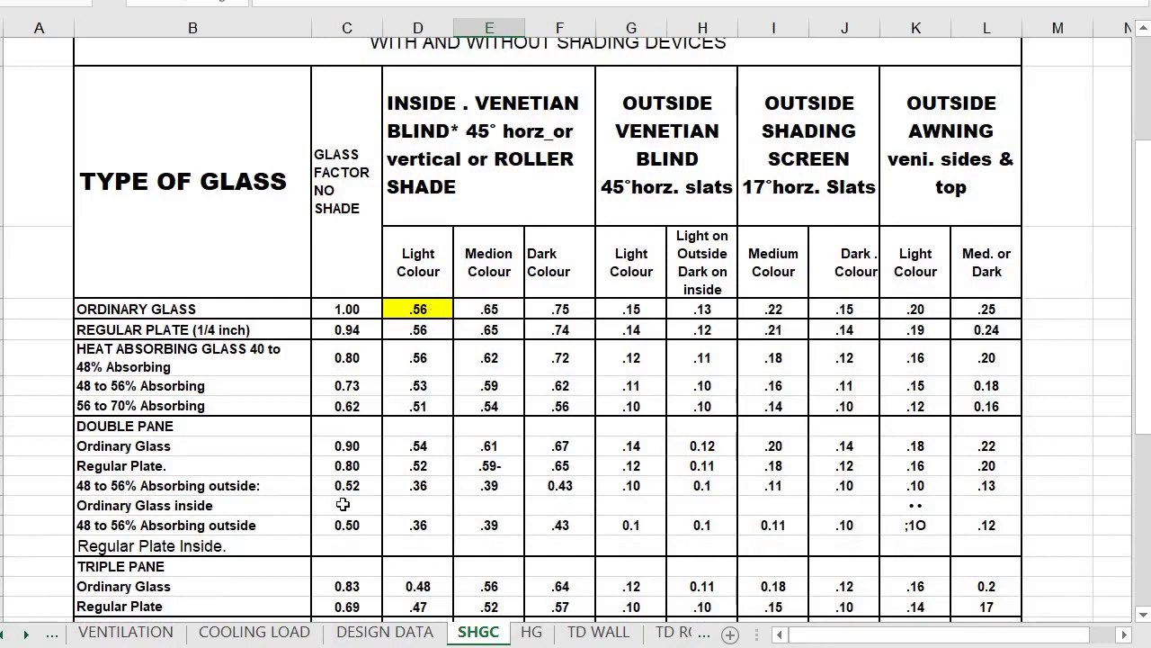
pyautogui.click(261, 630)
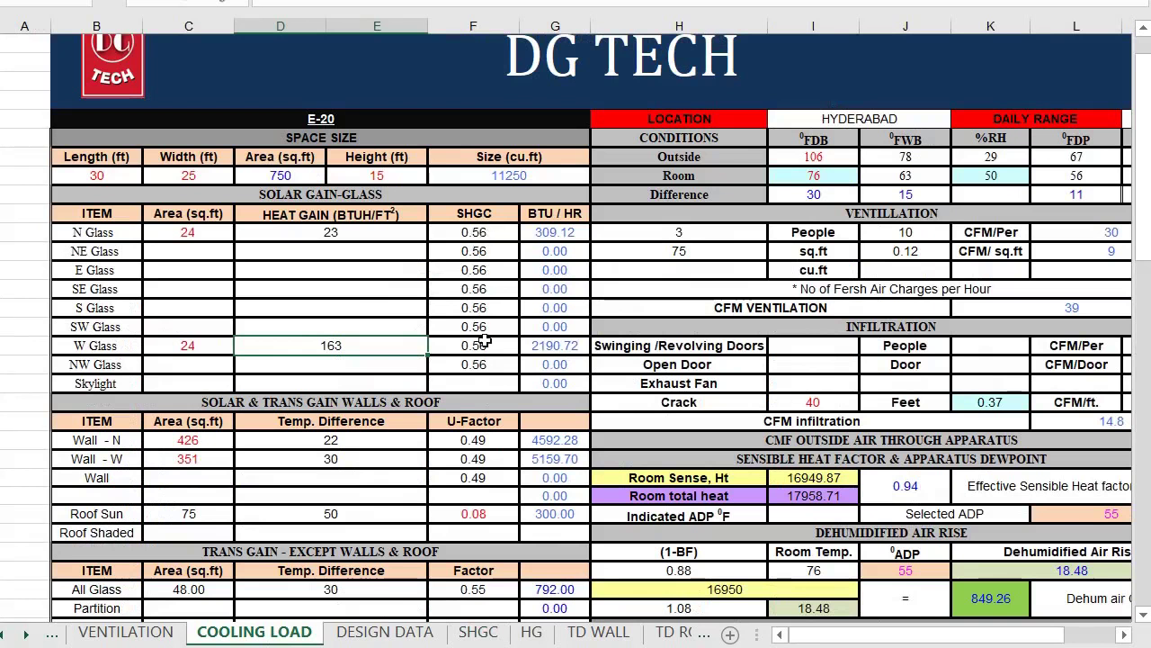
# - Check the north and west glass BTU/HR results and view the SOLAR & TRANS GAIN WALLS & ROOF section
pyautogui.click(557, 232)
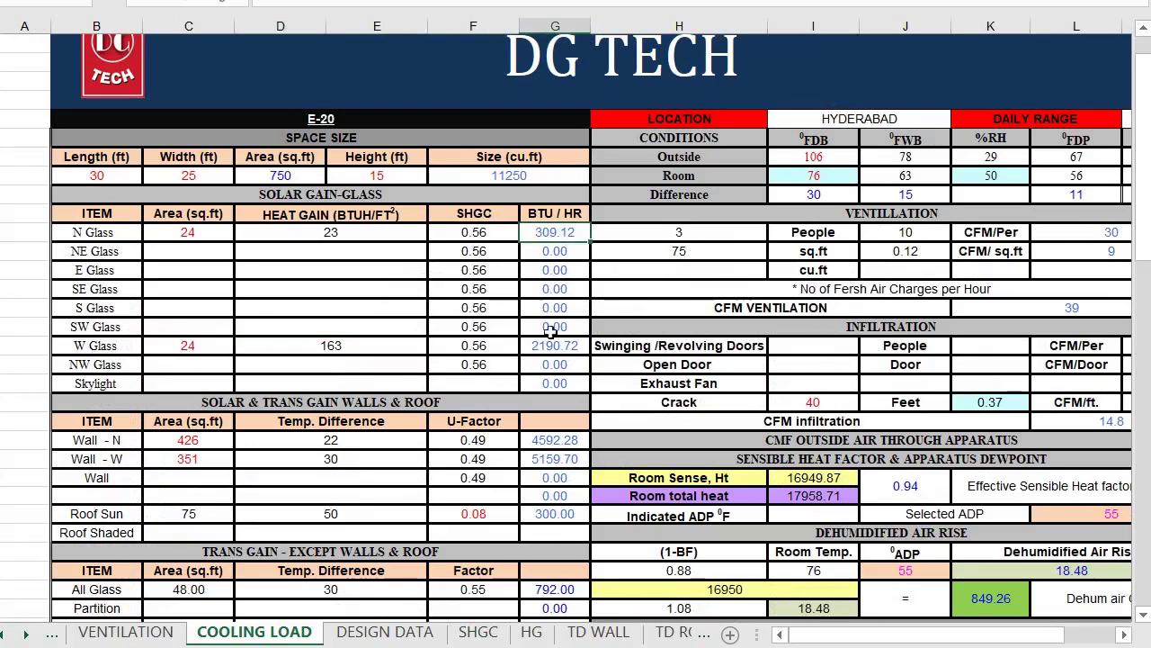
pyautogui.click(553, 346)
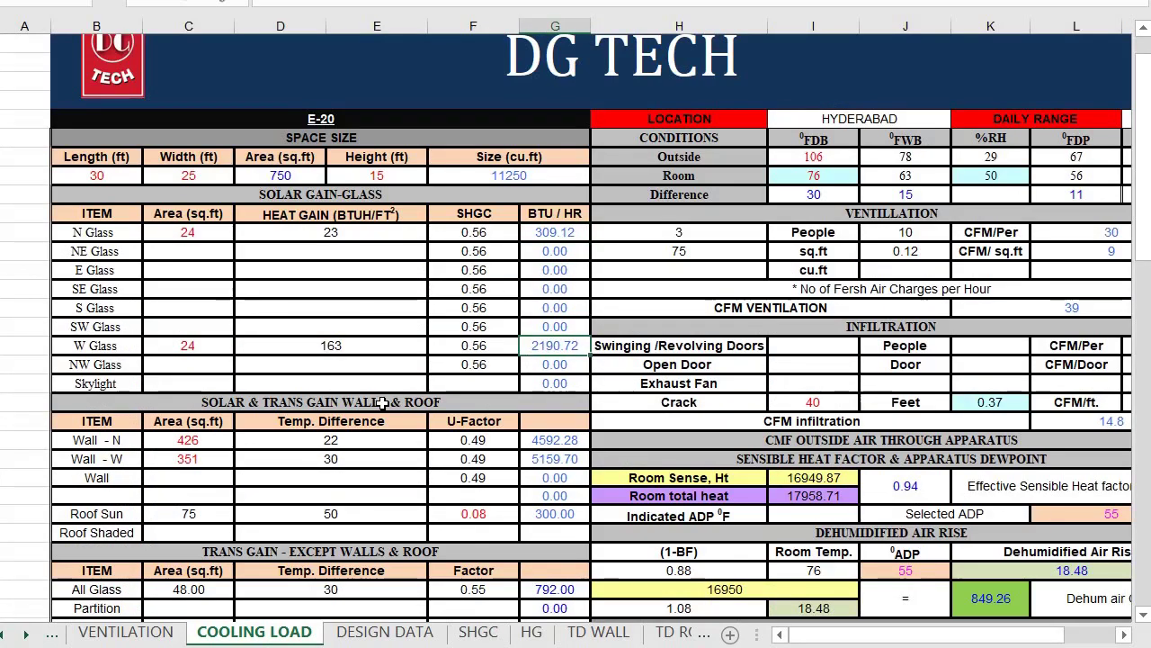
pyautogui.scroll(-3, 382, 402)
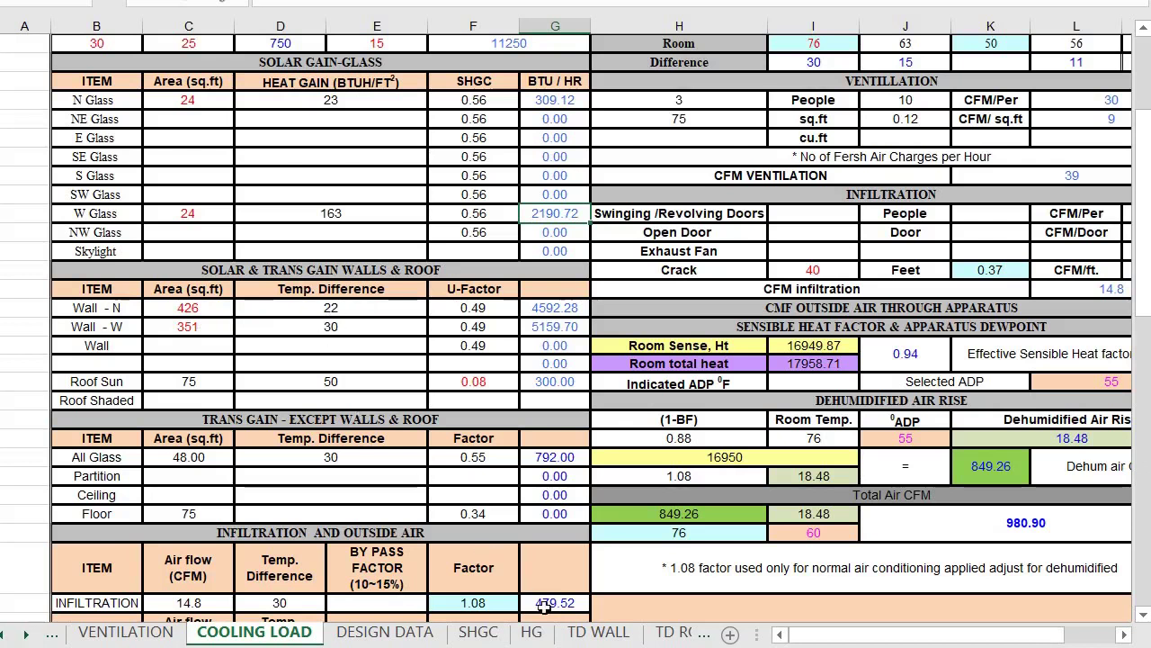
# - View the equivalent temperature difference table on the TD WALL sheet and return to the COOLING LOAD sheet
pyautogui.click(598, 632)
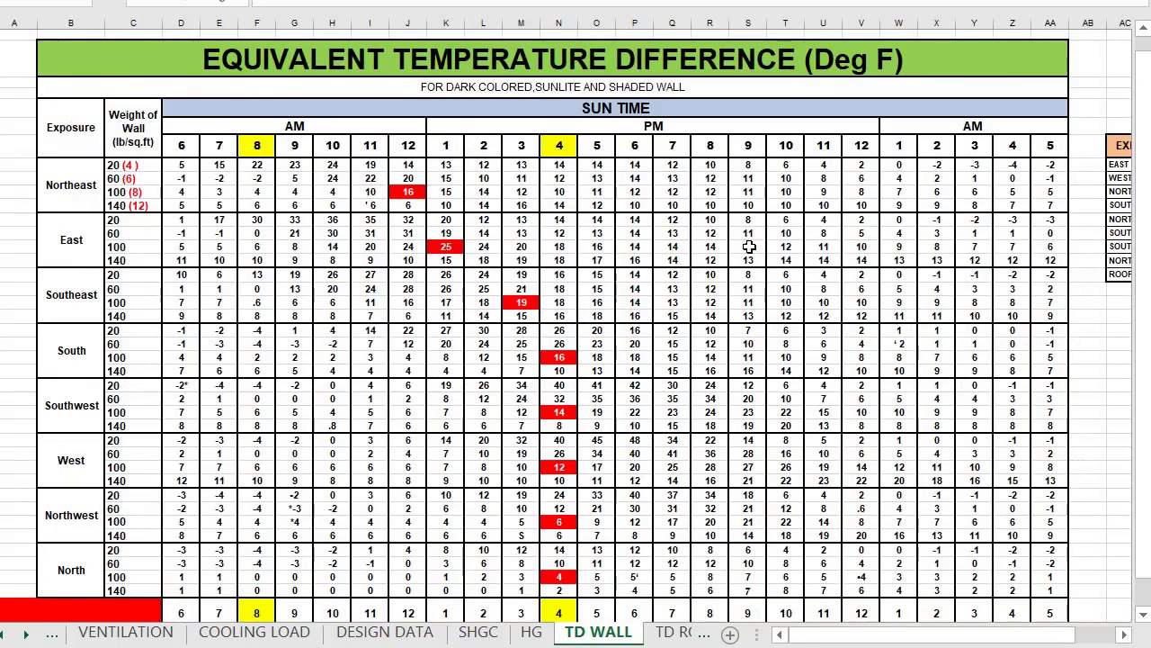
pyautogui.scroll(-1, 748, 246)
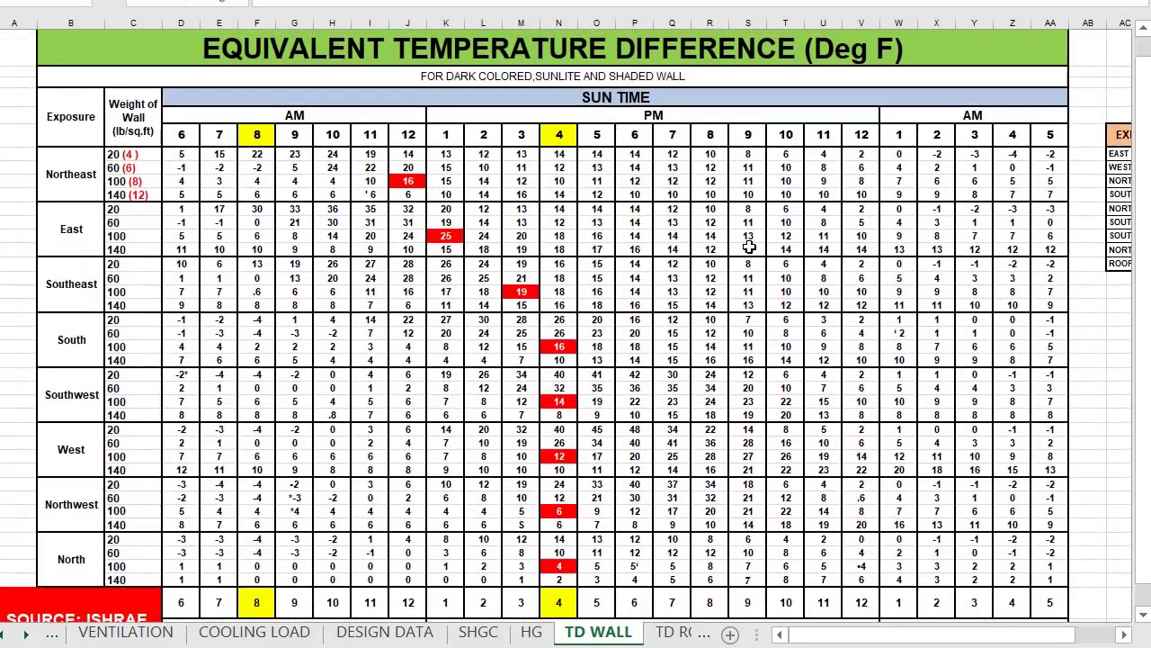
pyautogui.scroll(1, 749, 245)
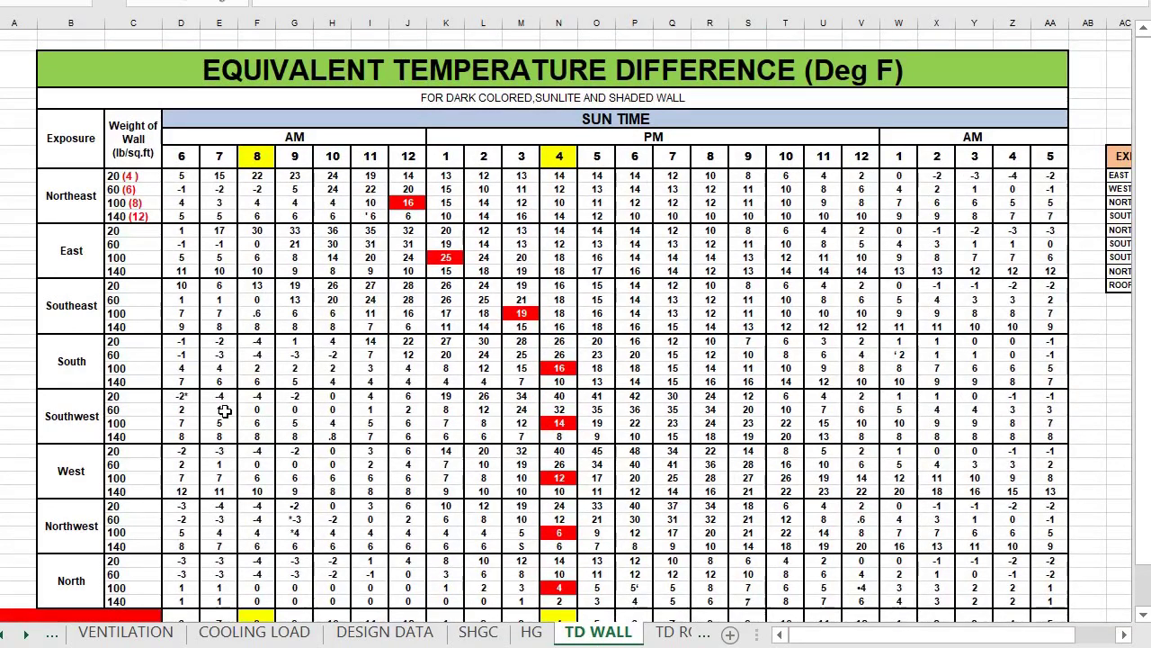
pyautogui.click(296, 633)
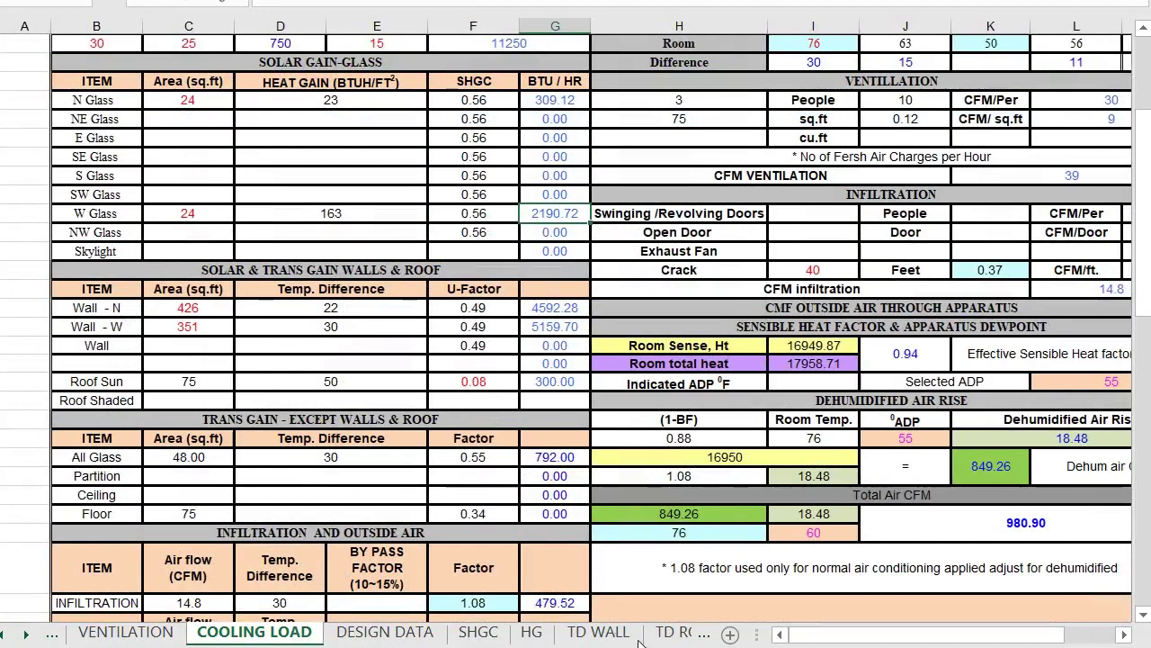
# - Look up the 4 PM west and north wall temperature differences on TD WALL and compare the west value with the exposure table's ET entry
pyautogui.click(598, 633)
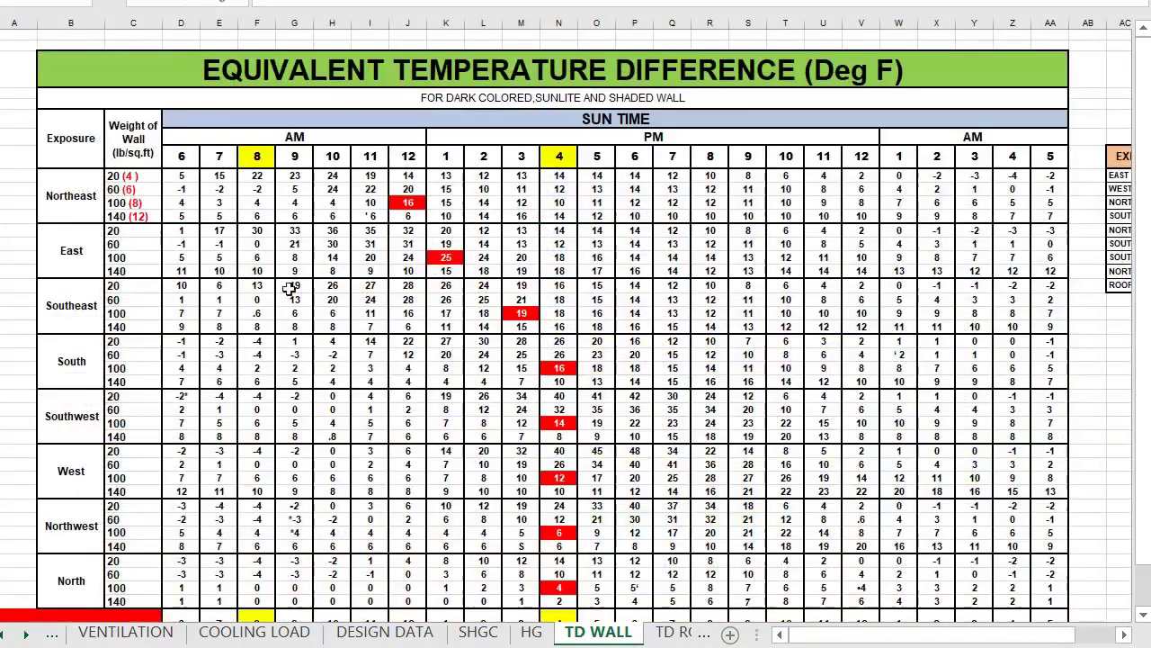
pyautogui.scroll(-3, 135, 326)
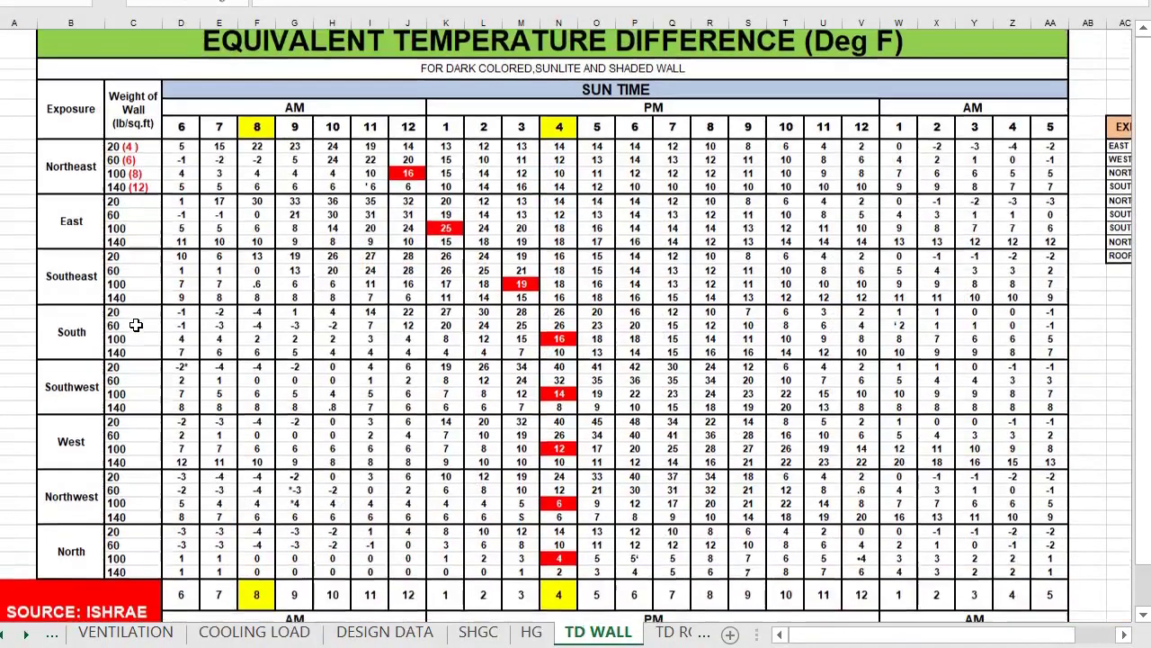
pyautogui.scroll(1, 135, 325)
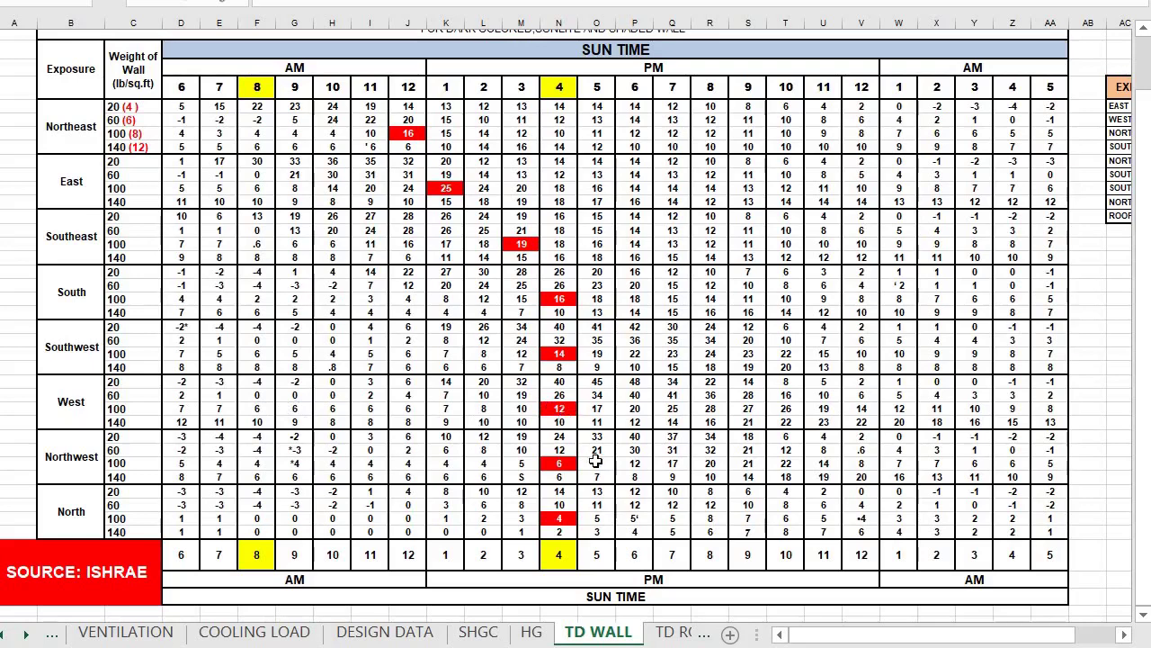
pyautogui.scroll(-1, 595, 461)
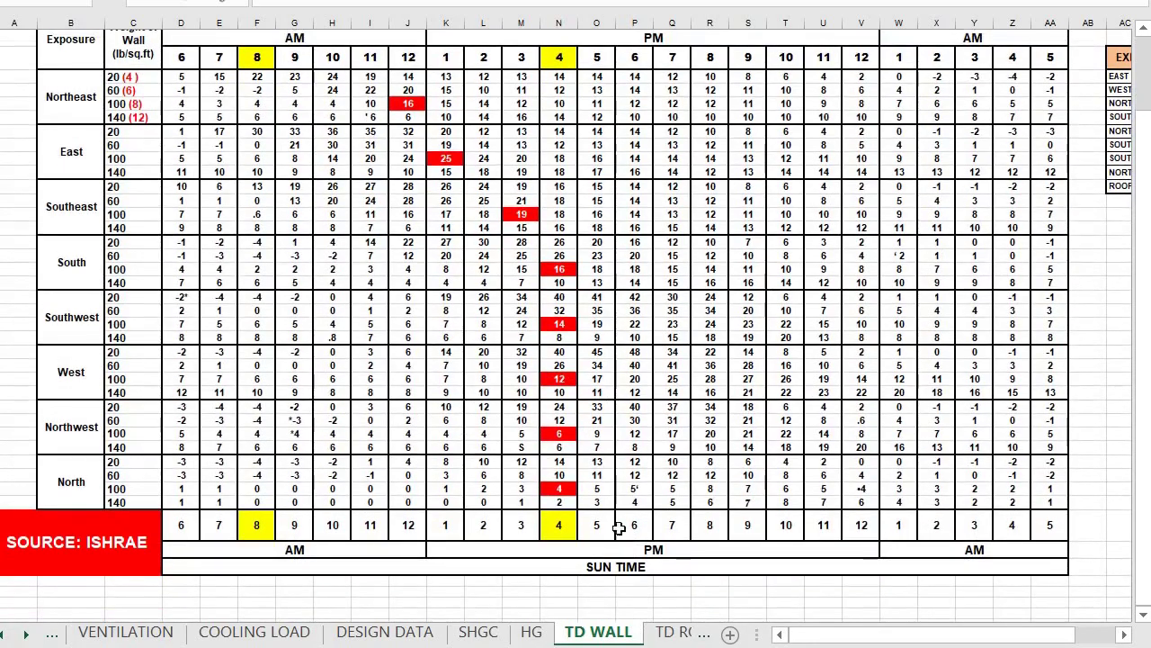
pyautogui.hscroll(5, 740, 469)
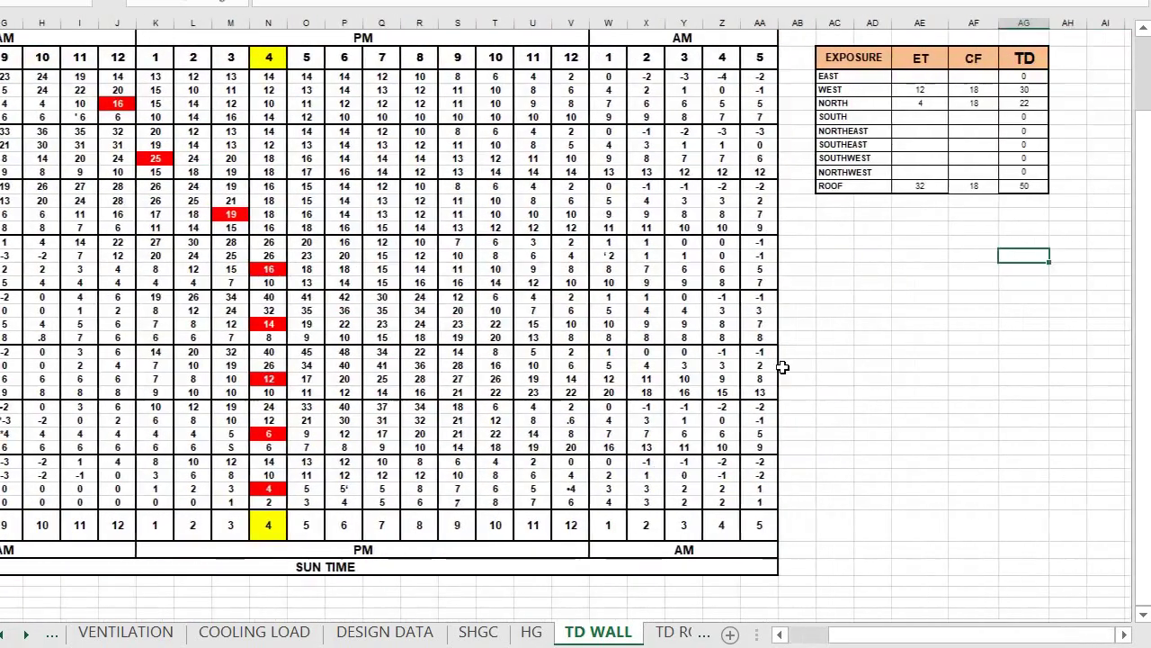
pyautogui.click(897, 91)
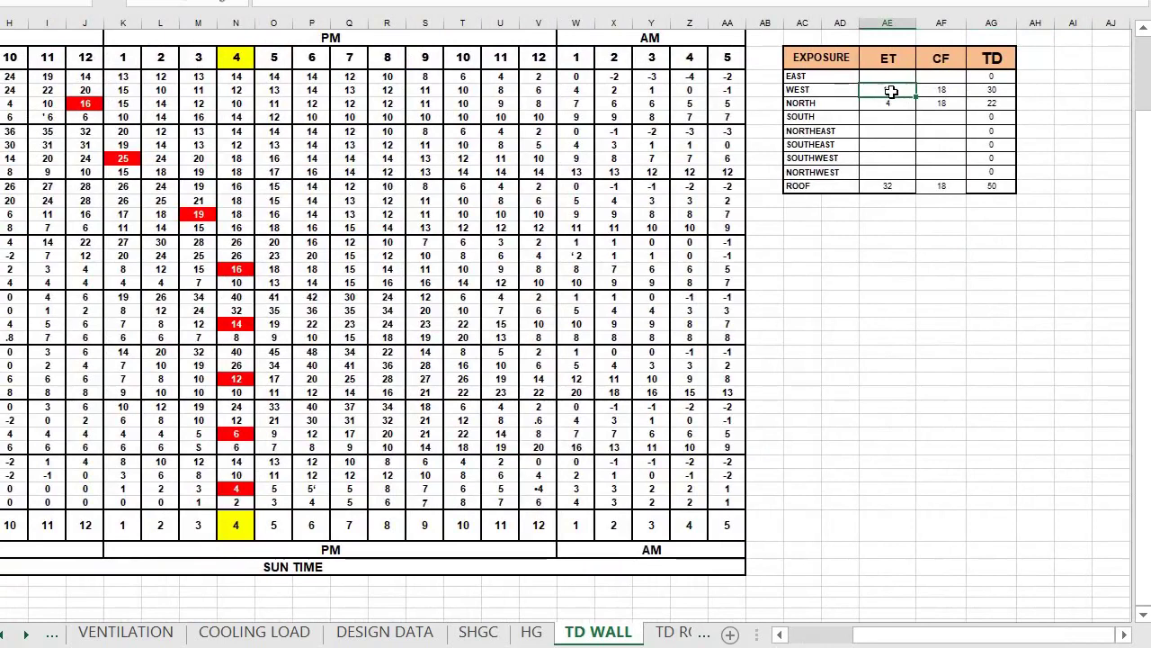
# - View the CF sheet's correction table and check the outside-to-room temperature difference and location conditions on COOLING LOAD against it
pyautogui.click(29, 638)
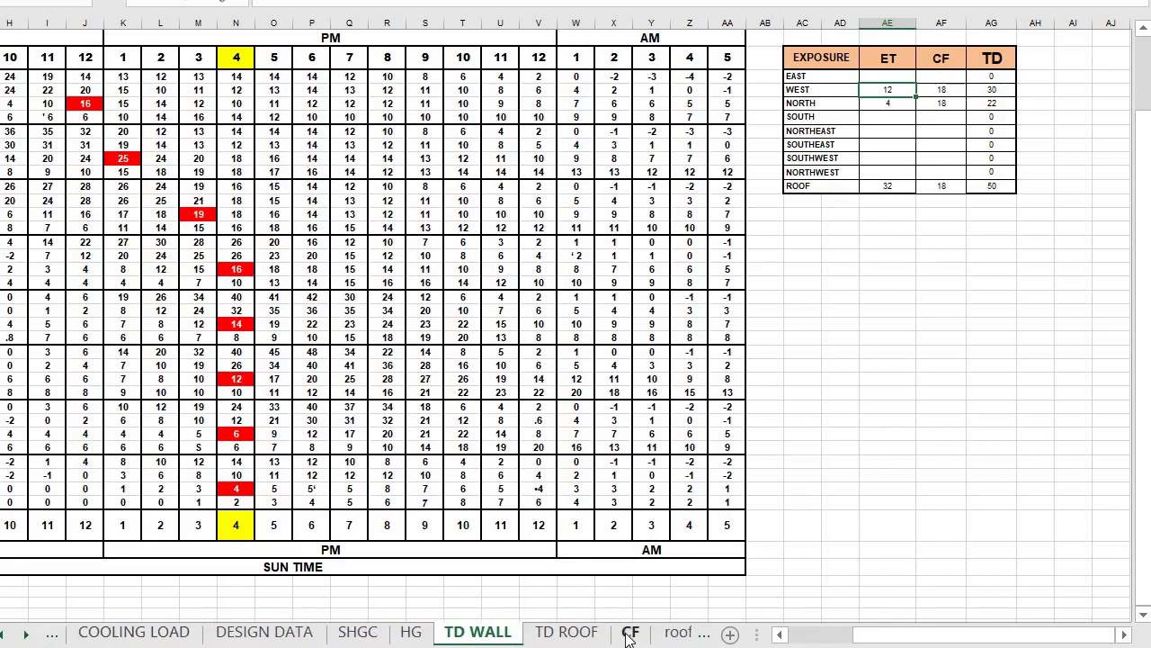
pyautogui.click(629, 634)
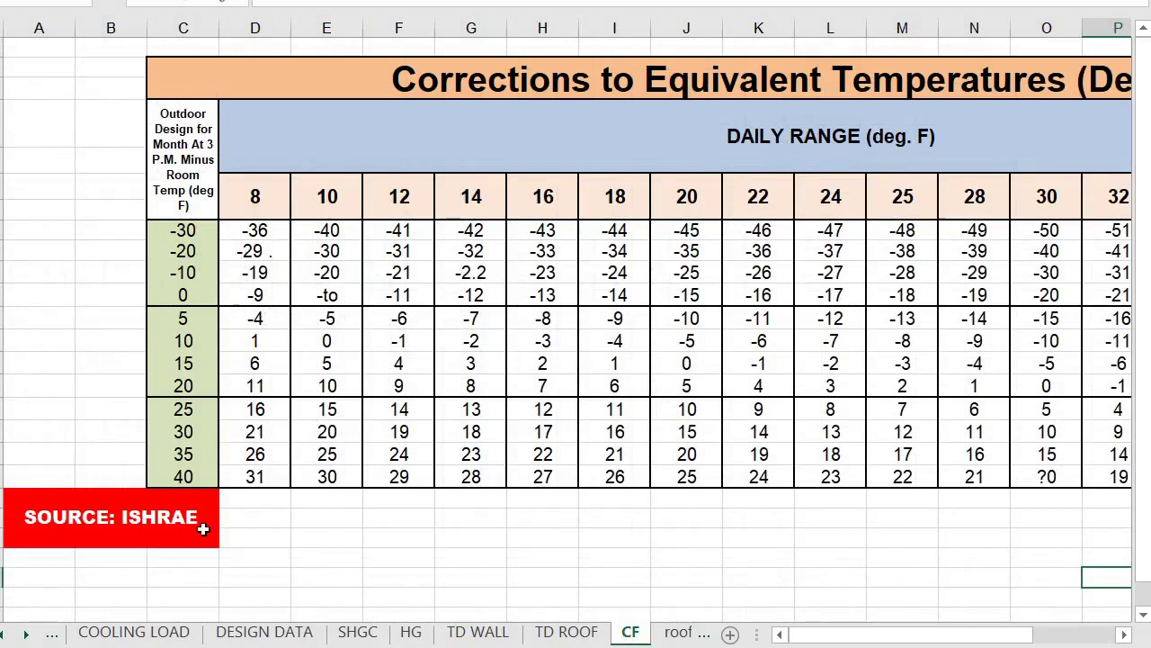
pyautogui.click(135, 632)
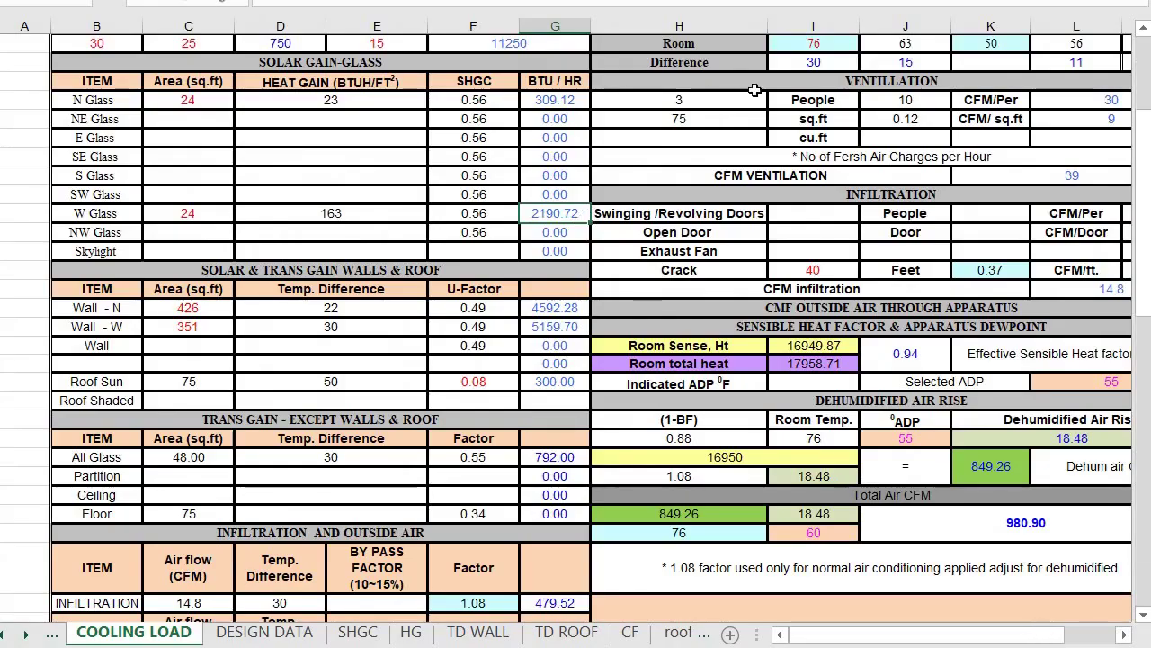
pyautogui.scroll(2, 813, 49)
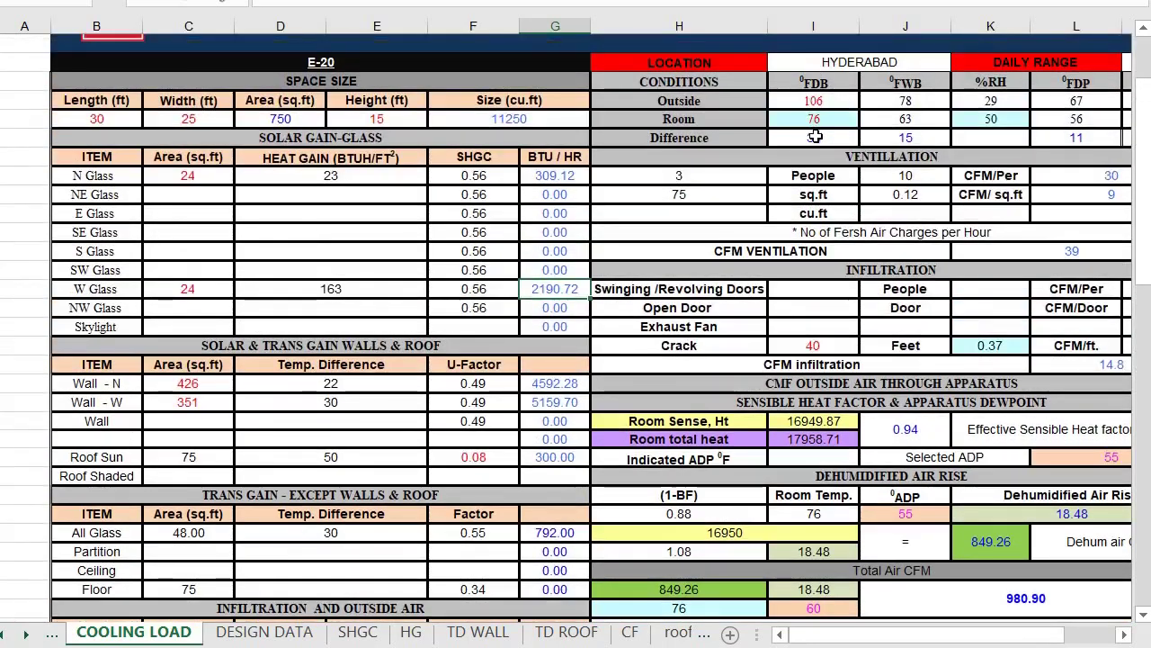
pyautogui.click(629, 633)
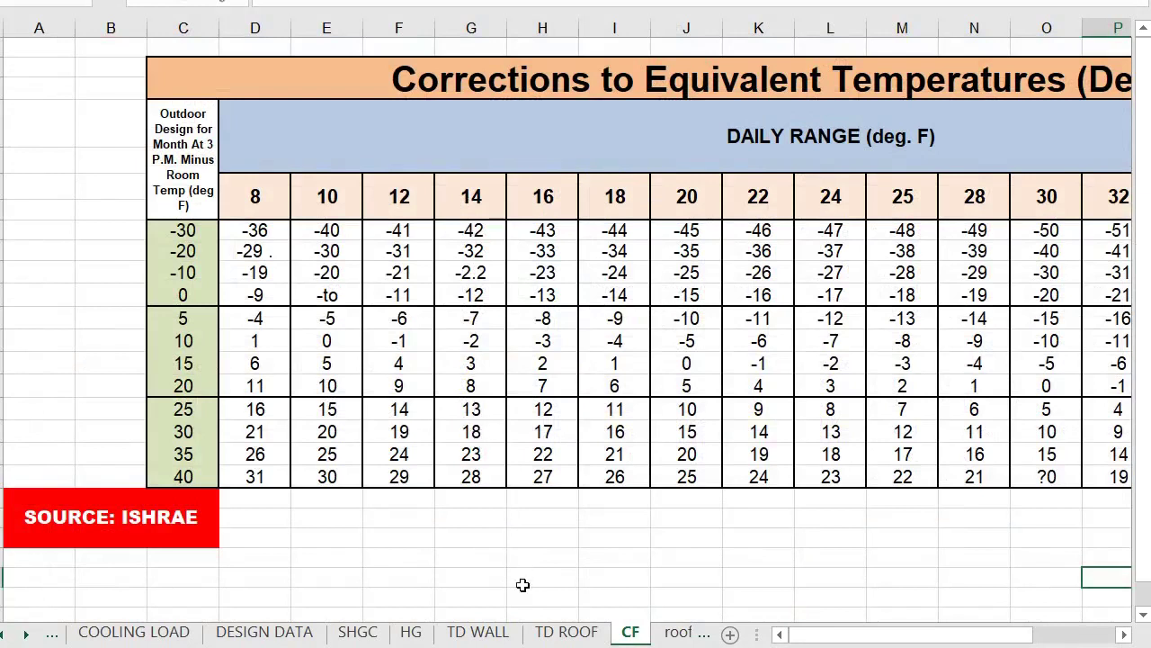
# - Enter a correction factor of 18 for the west and north exposures on the TD WALL sheet and check their TD values
pyautogui.click(478, 631)
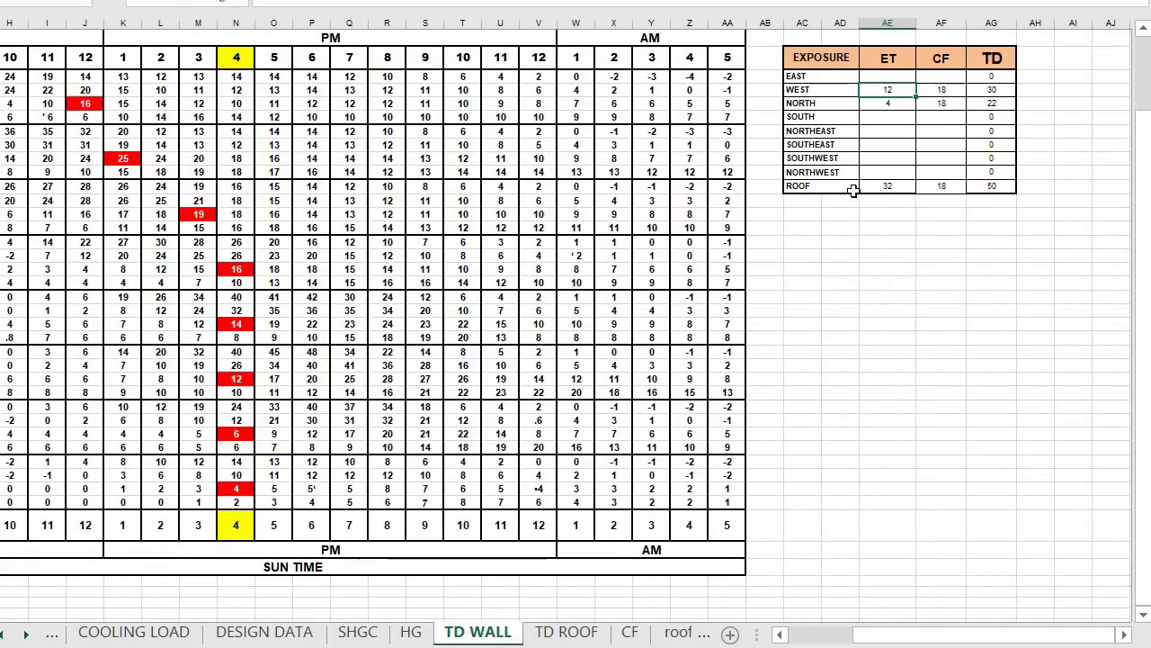
pyautogui.click(944, 87)
pyautogui.write('18')
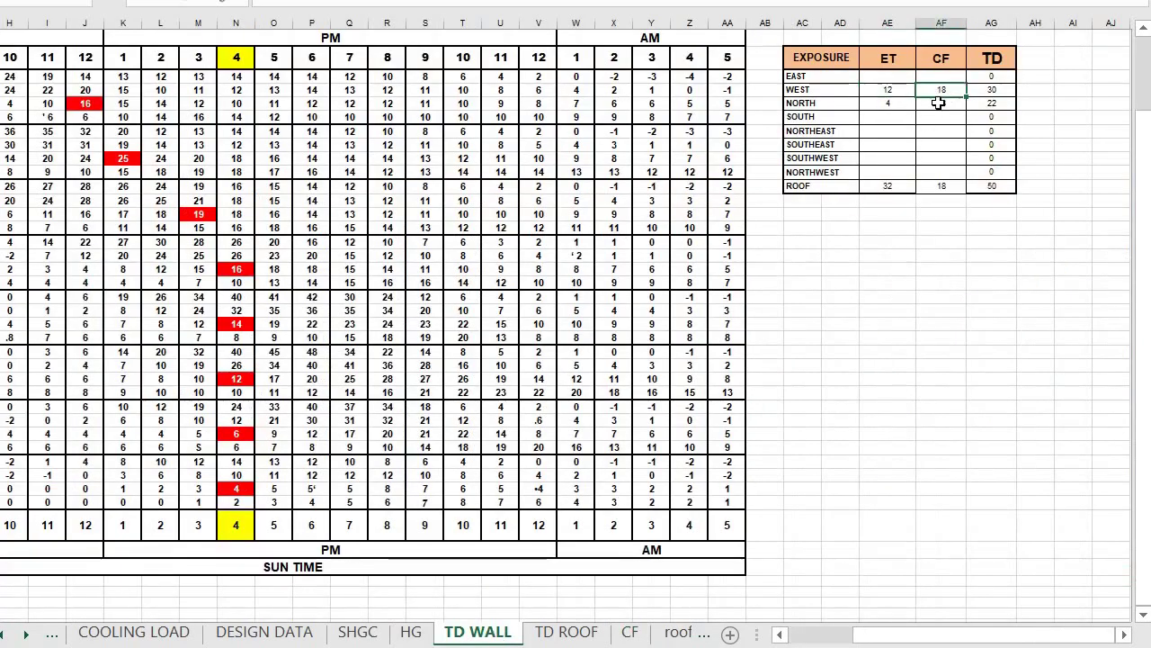
pyautogui.click(938, 104)
pyautogui.write('18')
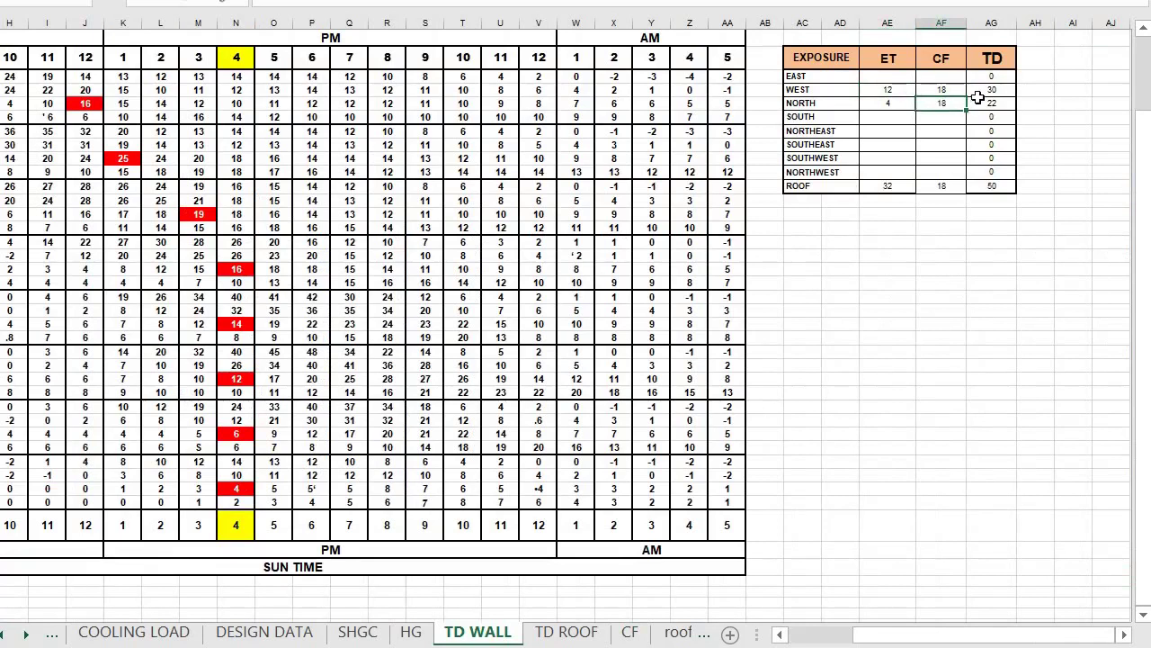
pyautogui.click(990, 89)
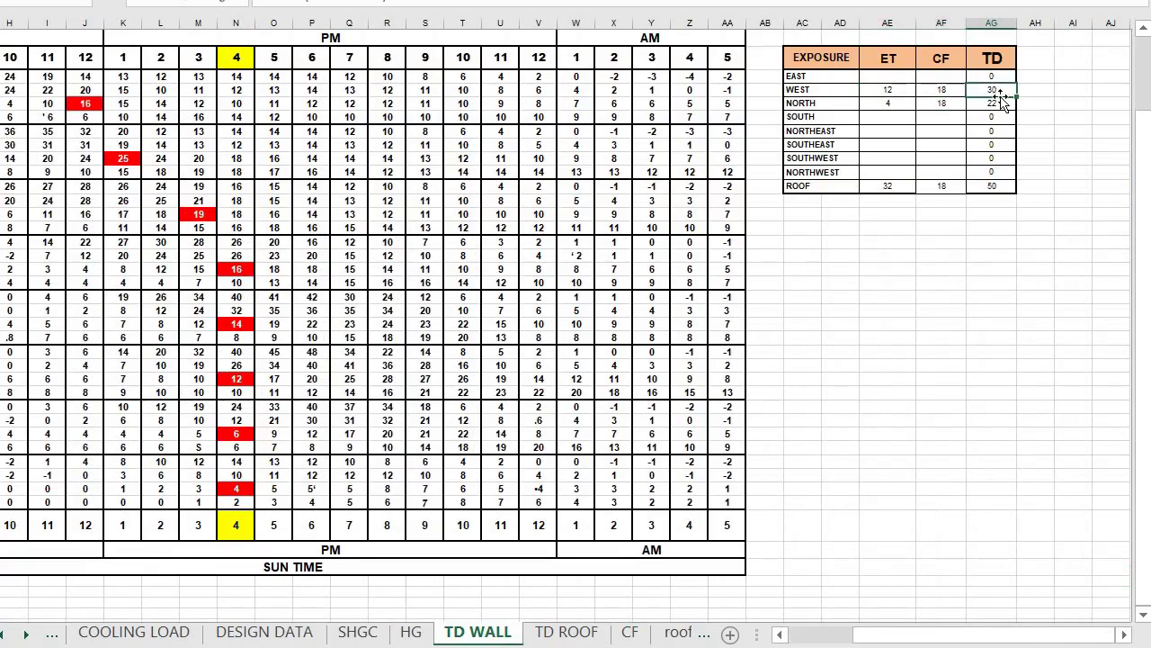
pyautogui.click(1001, 105)
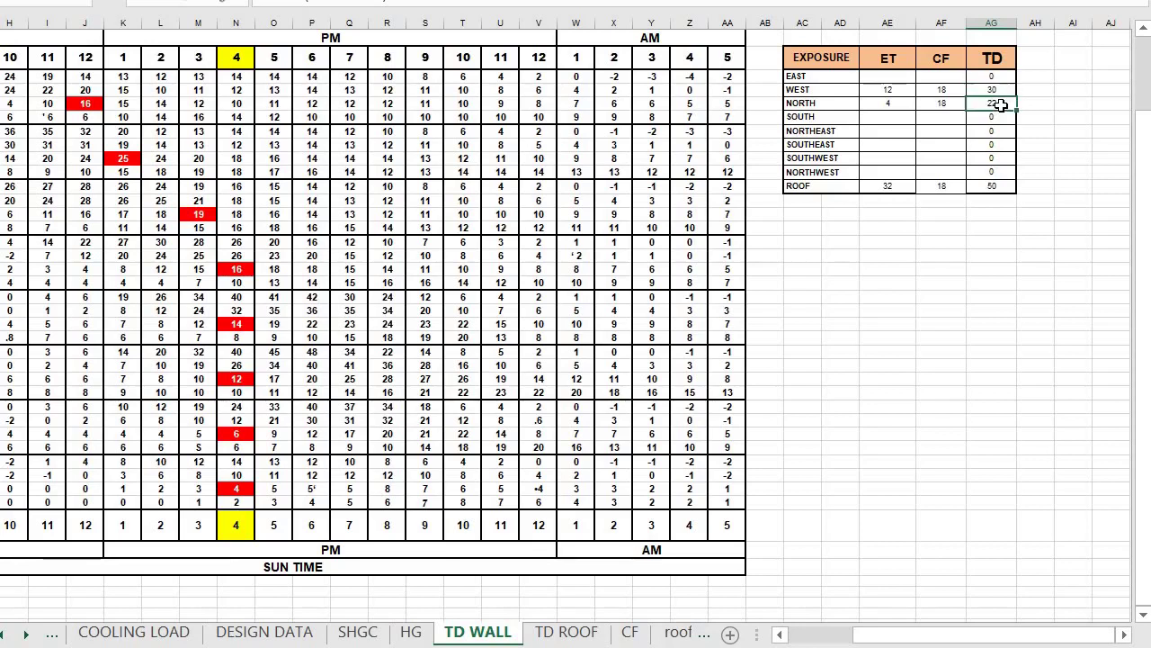
# - Look up the equivalent temperature difference at 4 PM for an 80 lb/sq.ft roof exposed to sun on the TD ROOF sheet
pyautogui.click(845, 187)
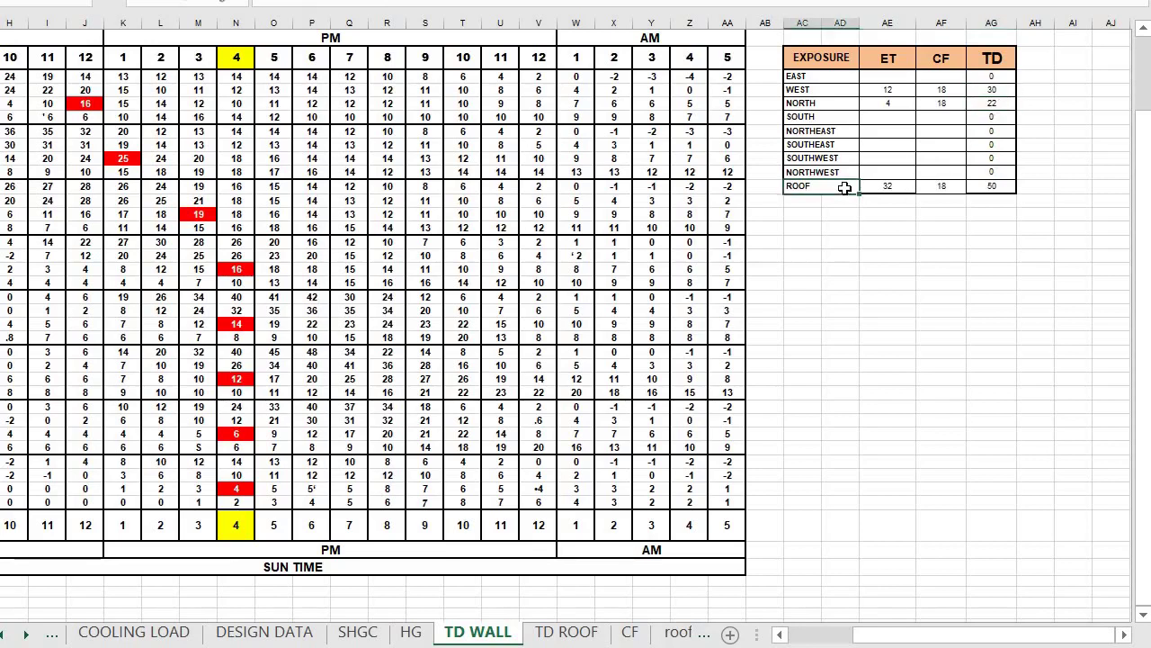
pyautogui.click(677, 632)
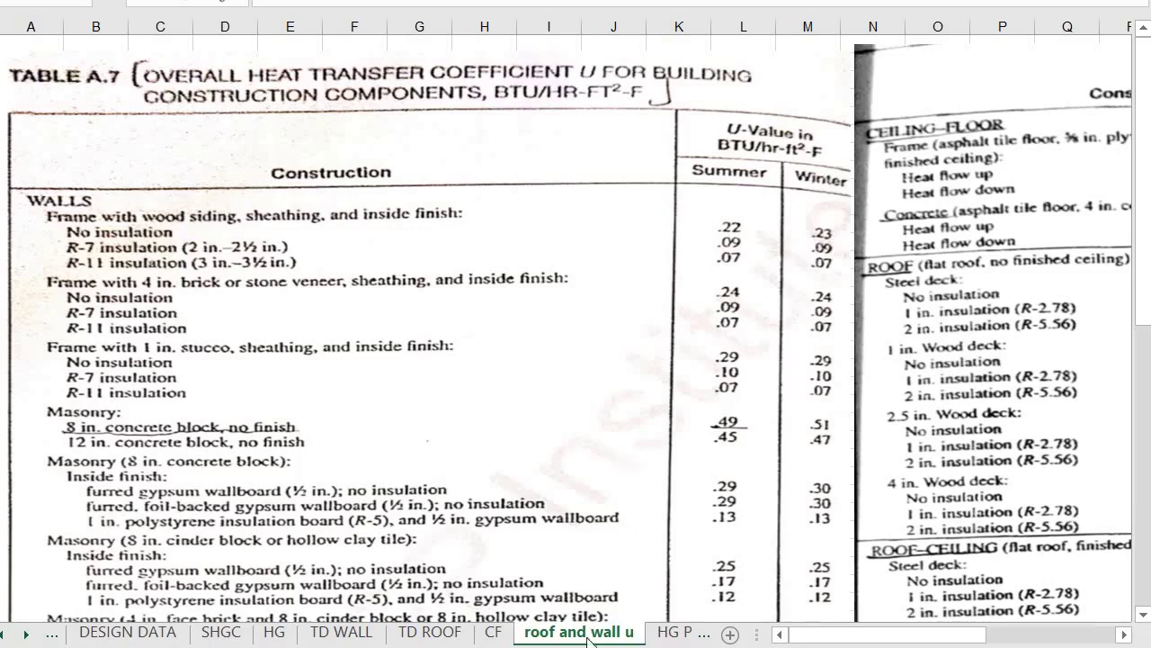
pyautogui.click(430, 632)
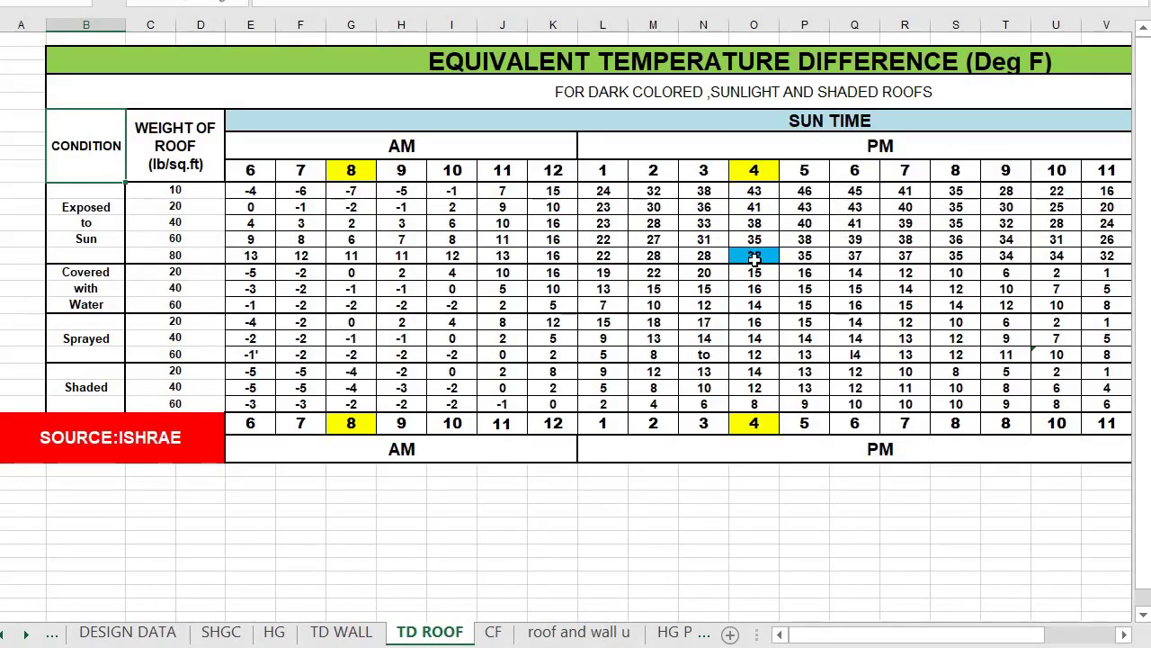
# - Check the roof ET on the TD WALL sheet, enter 18 as the roof correction factor and check the roof TD
pyautogui.click(341, 632)
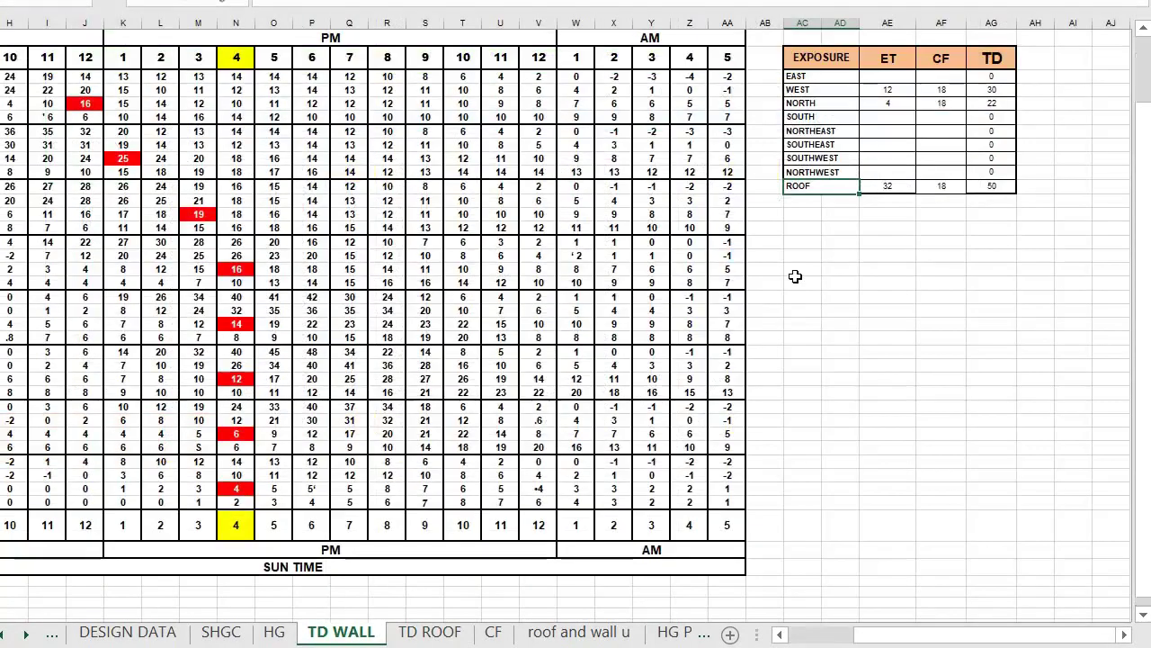
pyautogui.click(884, 188)
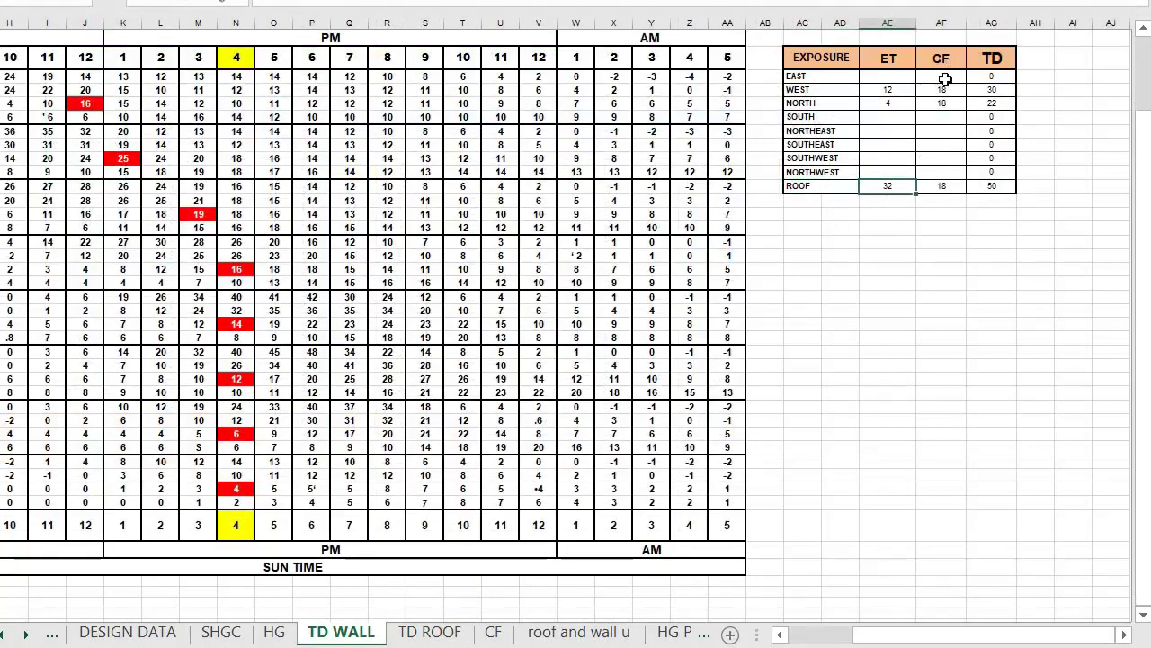
pyautogui.click(942, 185)
pyautogui.write('18')
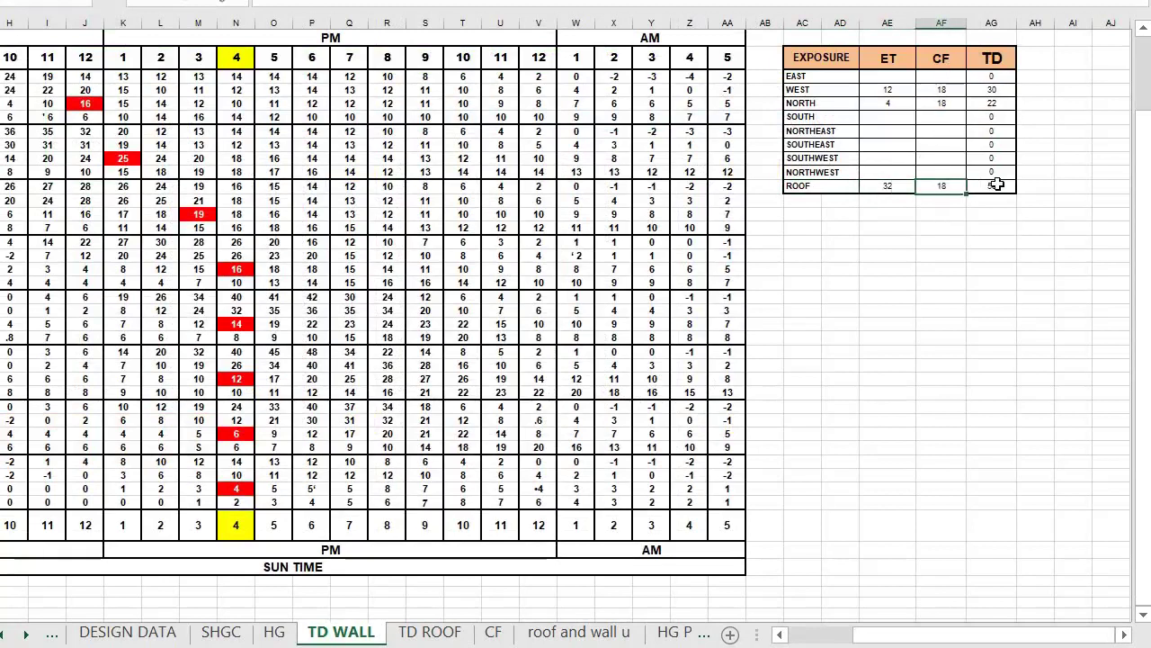
pyautogui.click(997, 184)
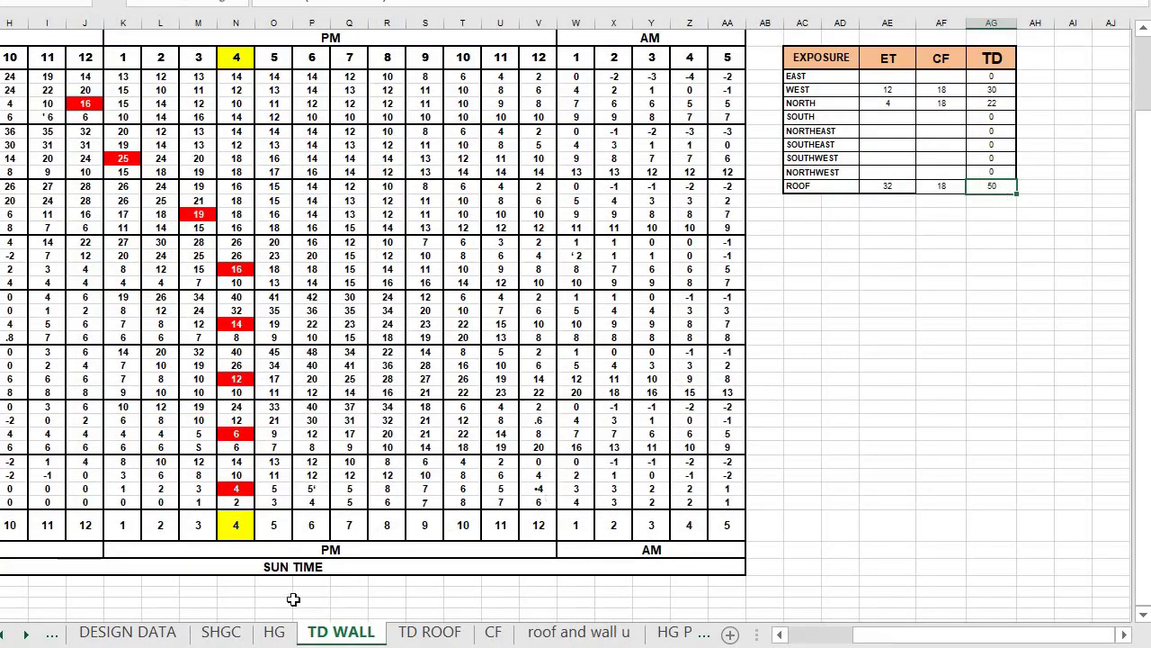
# - Return to the COOLING LOAD sheet and view the wall and roof temperature difference entries
pyautogui.click(158, 634)
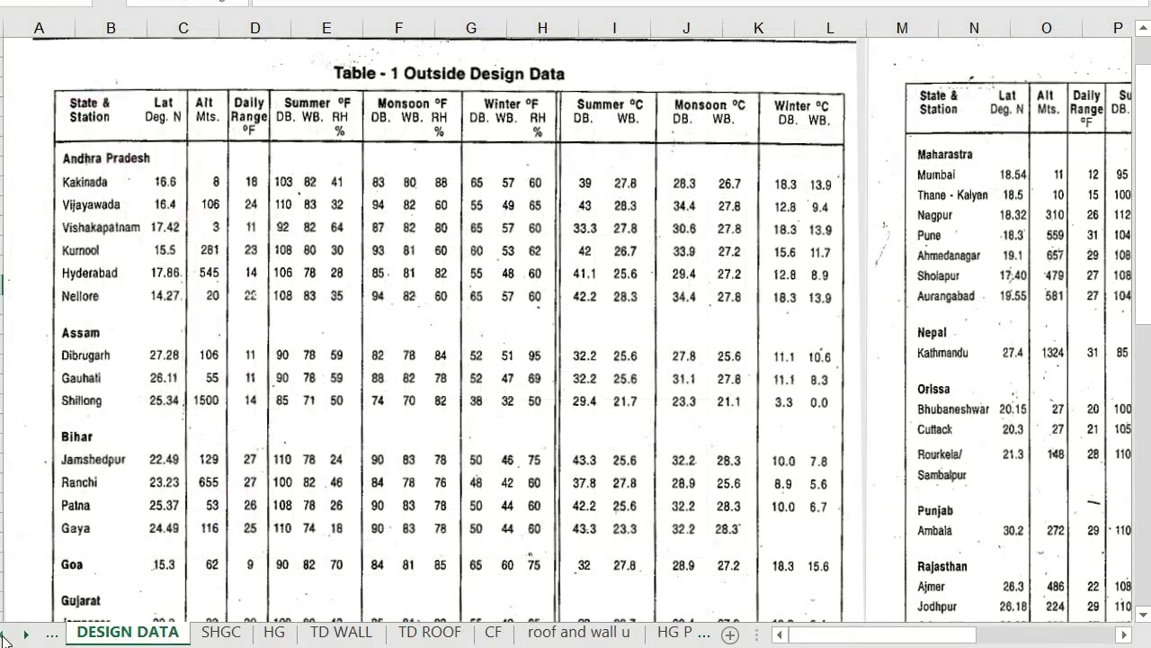
pyautogui.click(6, 634)
pyautogui.click(133, 634)
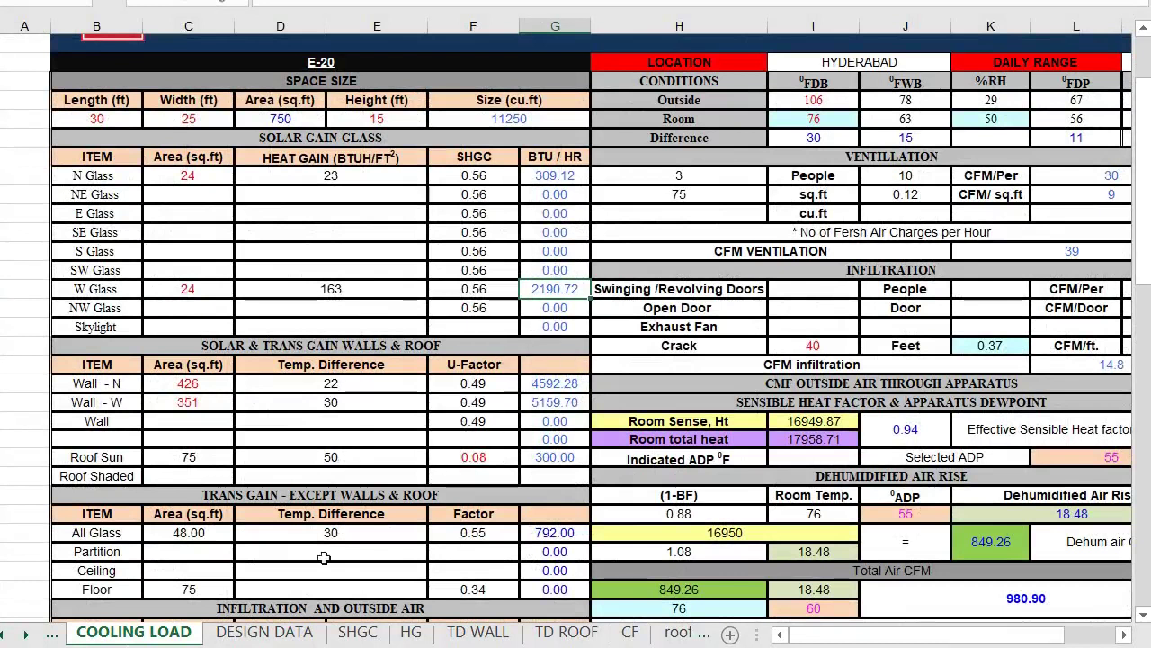
# - Examine the summer U-values for masonry walls in Table A.7 on the roof and wall u sheet
pyautogui.click(30, 635)
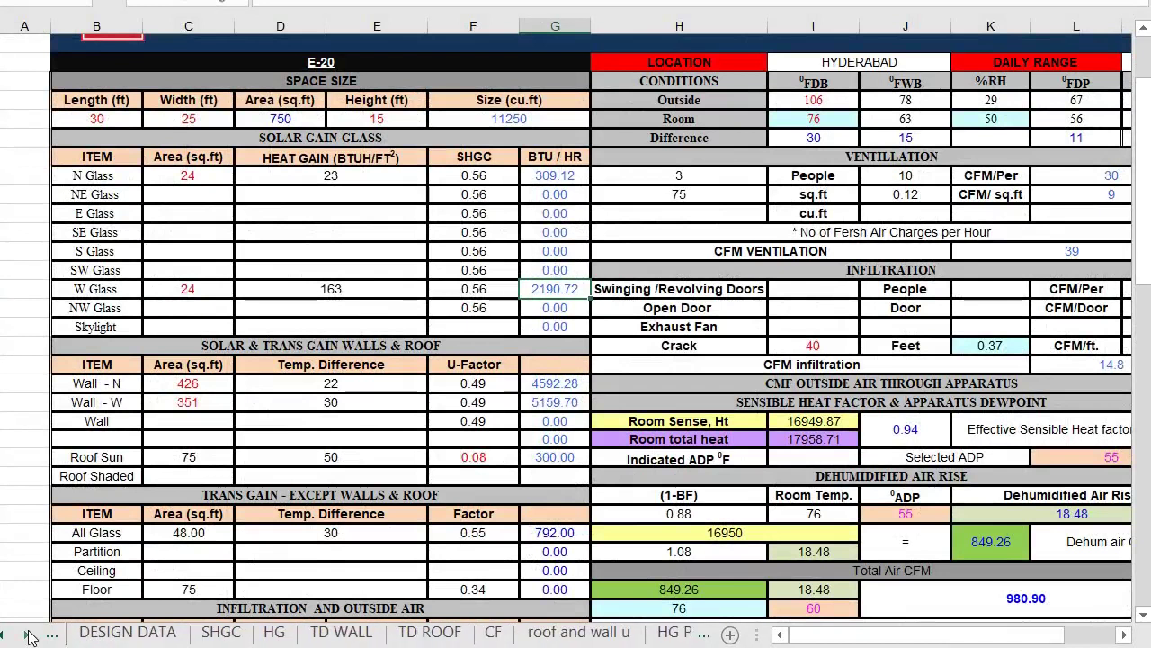
pyautogui.click(576, 633)
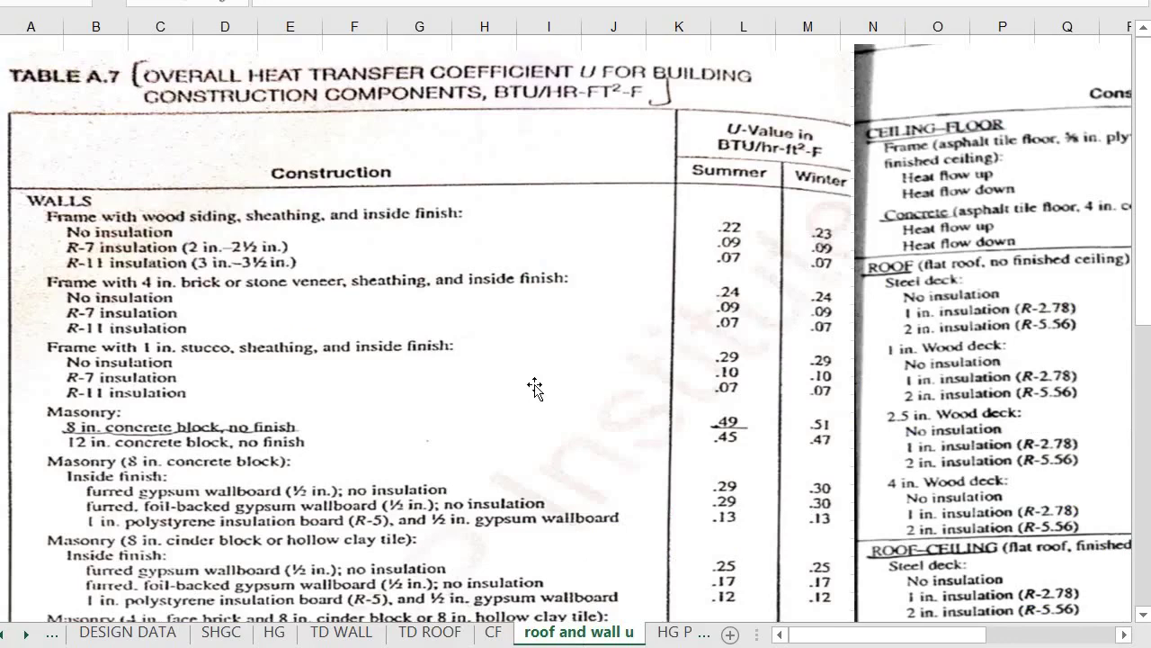
pyautogui.scroll(-5, 535, 387)
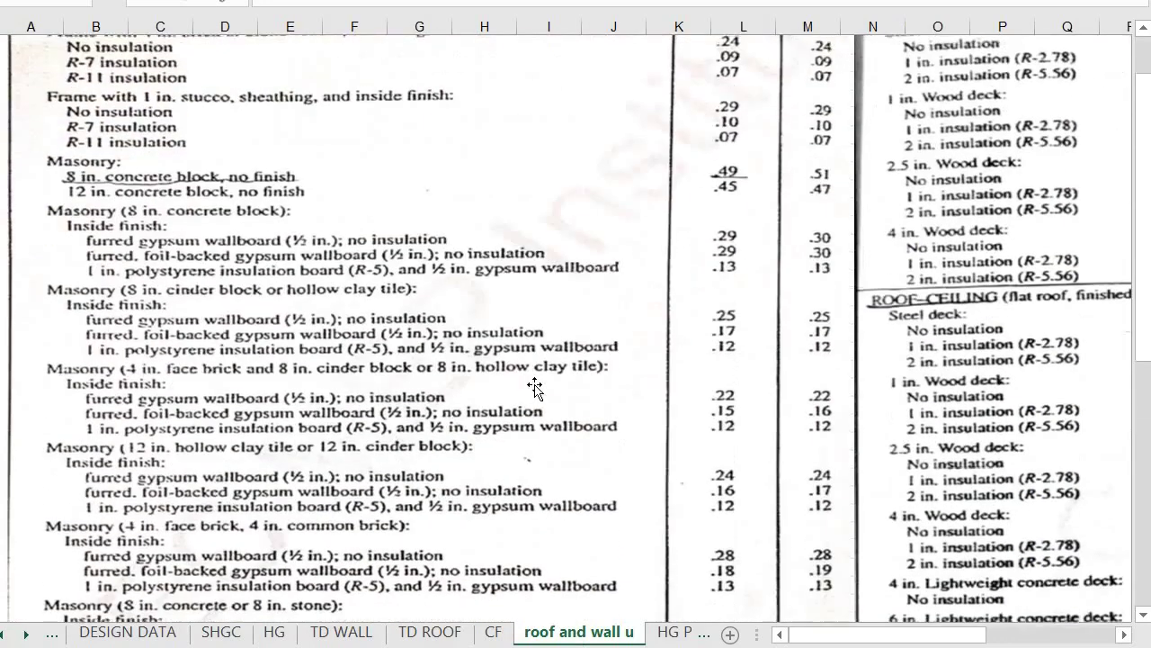
# - Examine the summer U-values for masonry walls, partitions, roof-ceiling decks and ceiling-floor constructions in the roof and wall u table
pyautogui.scroll(-2, 534, 387)
pyautogui.scroll(5, 383, 345)
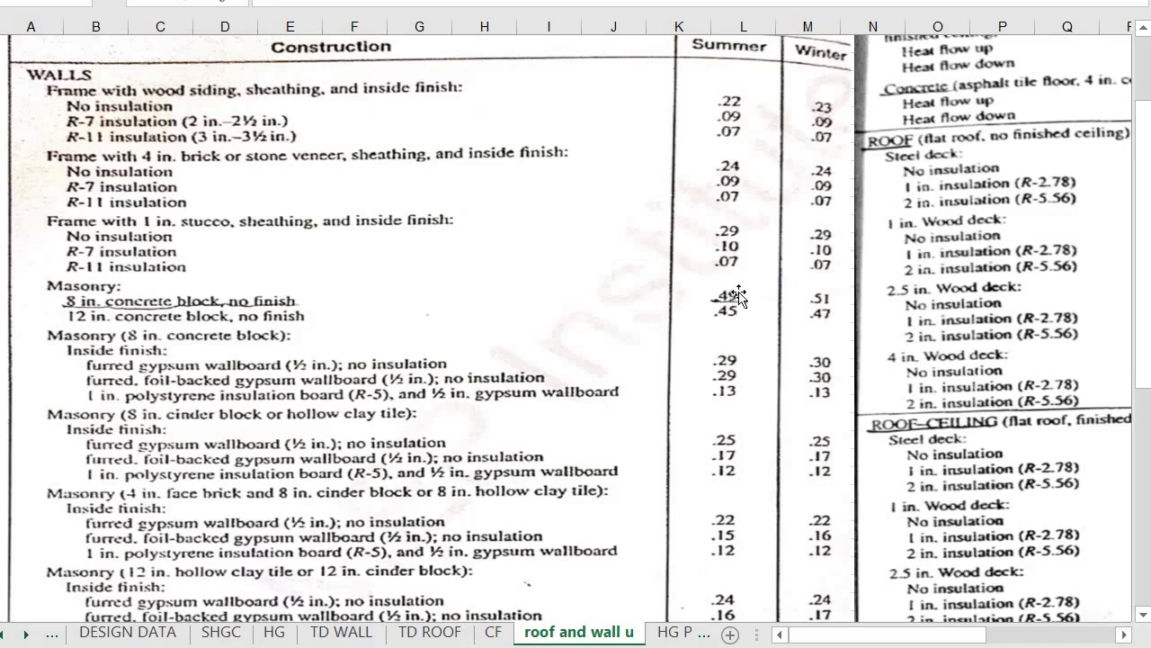
pyautogui.scroll(-10, 737, 297)
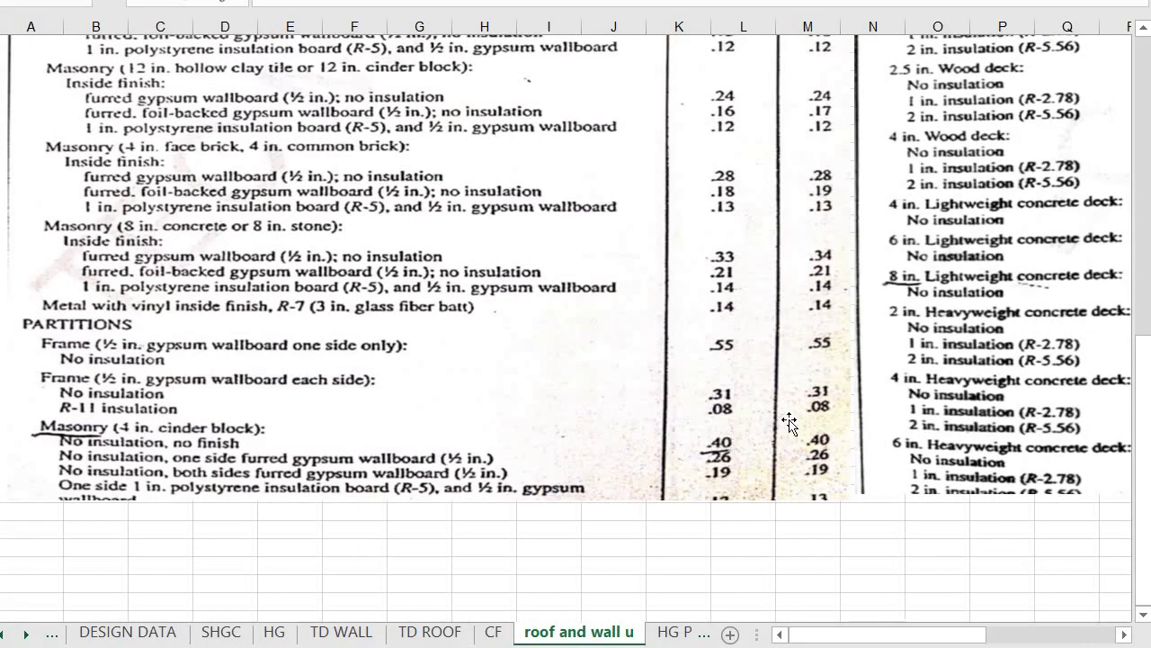
pyautogui.hscroll(5, 789, 423)
pyautogui.scroll(5, 789, 422)
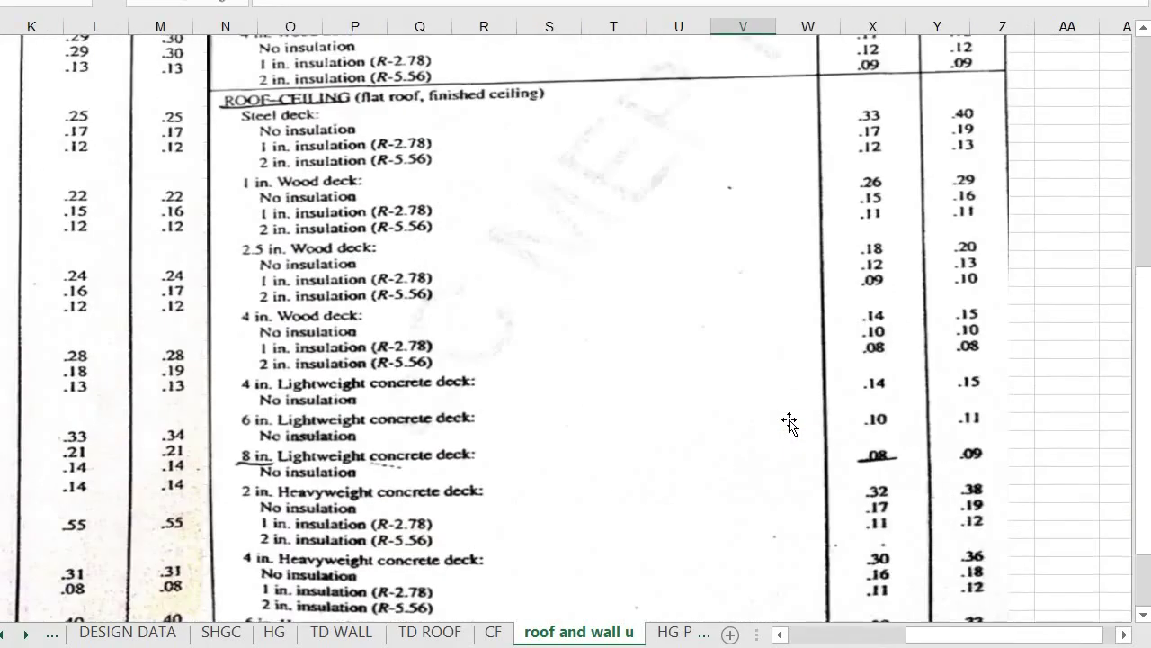
pyautogui.scroll(2, 710, 396)
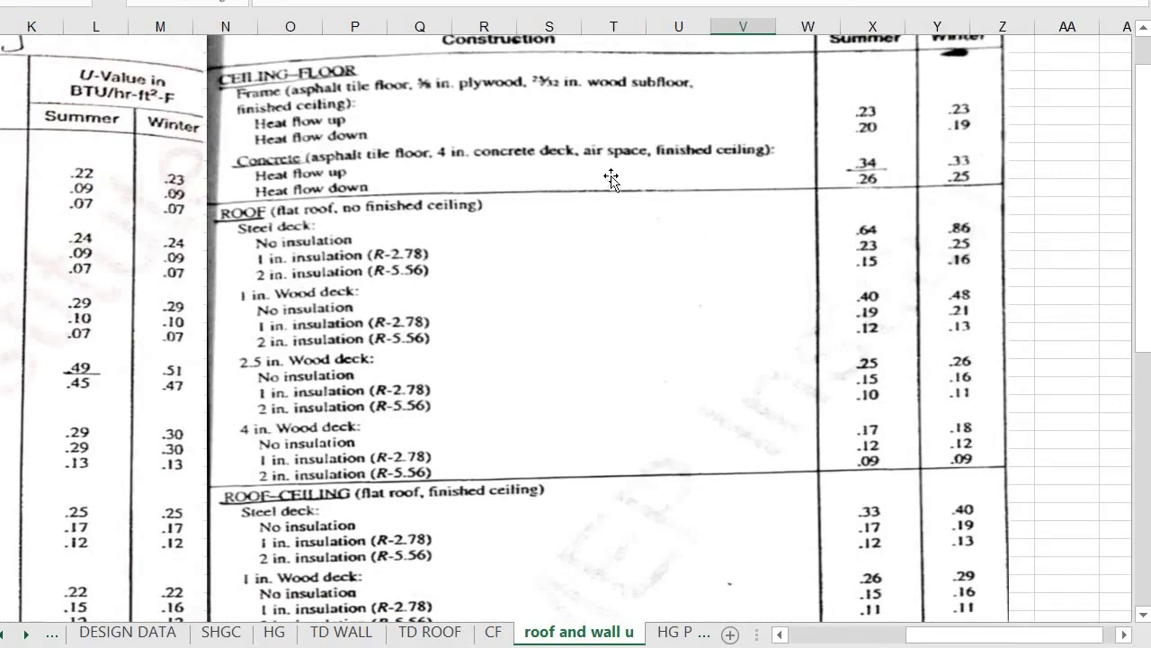
# - Return to the COOLING LOAD sheet and check the U-Factor entries for the walls and sunlit roof
pyautogui.click(150, 622)
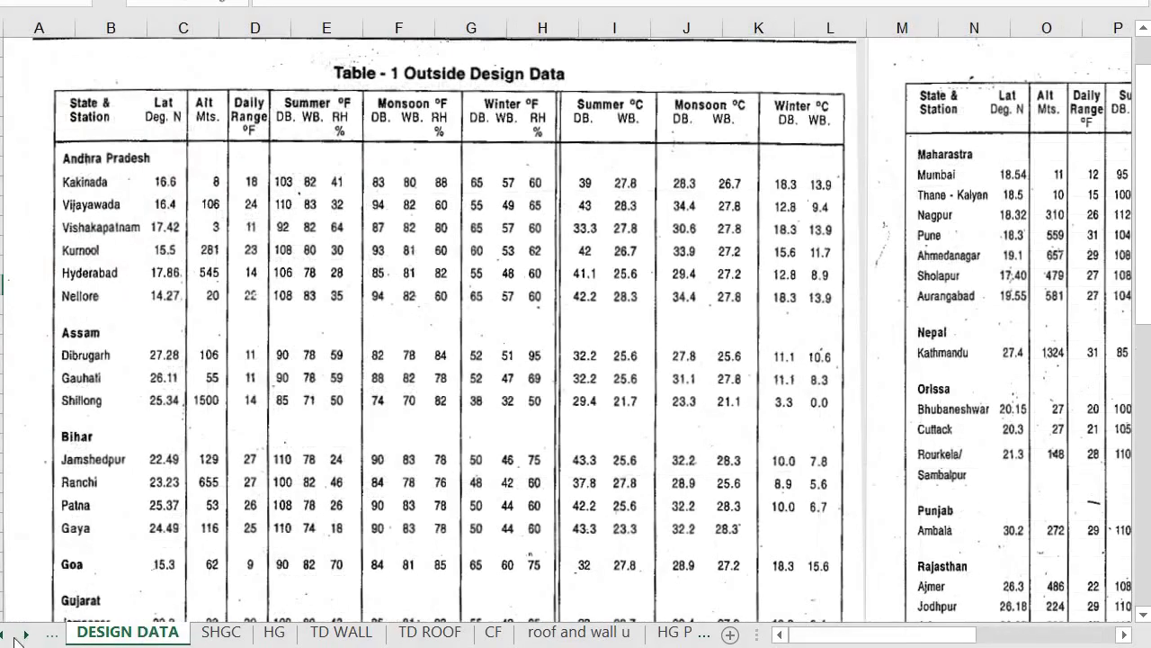
pyautogui.click(8, 635)
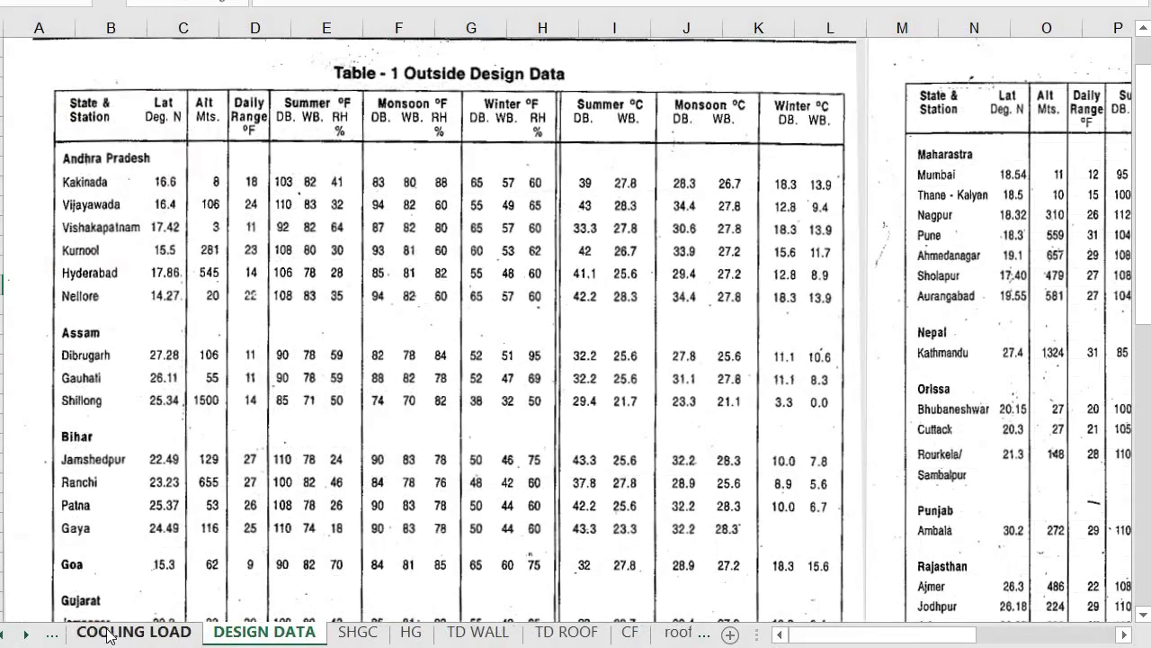
pyautogui.click(112, 633)
pyautogui.scroll(-2, 367, 496)
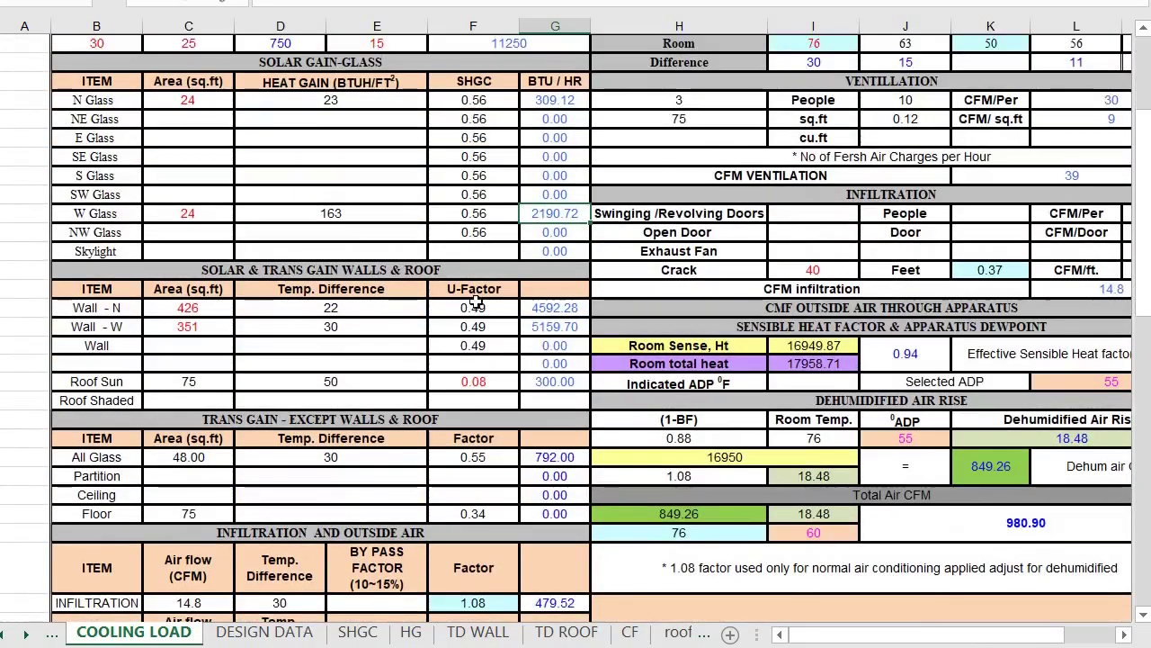
# - Look up the summer U-value of an 8 in. lightweight concrete roof-ceiling deck on the roof and wall u sheet
pyautogui.click(27, 635)
pyautogui.click(603, 636)
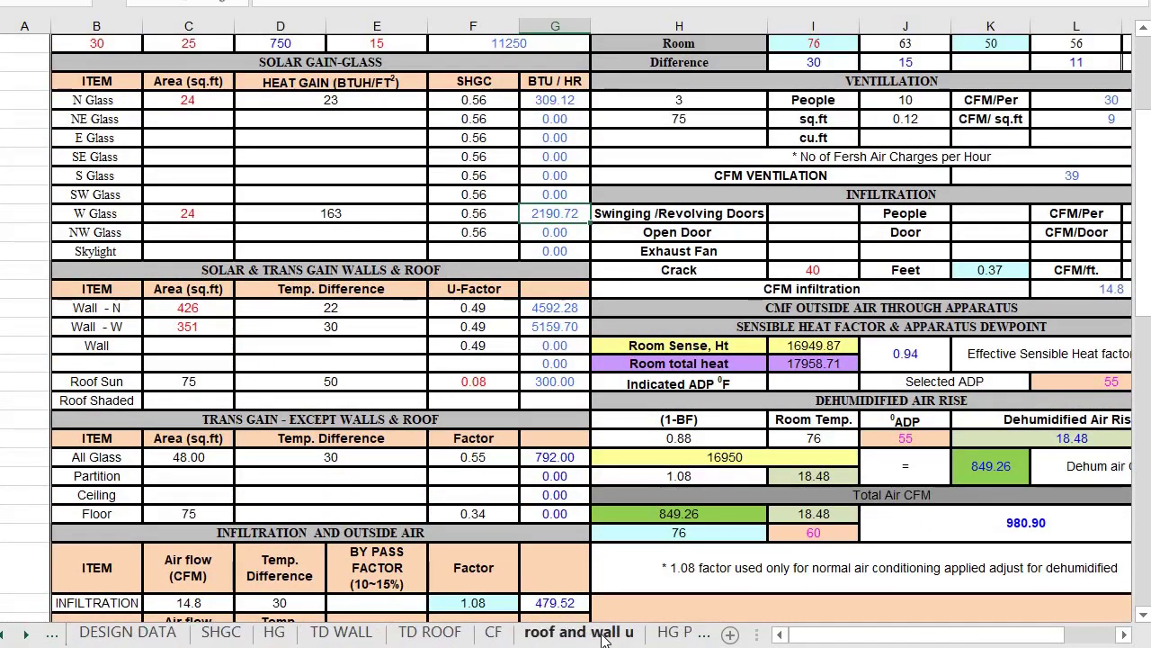
pyautogui.scroll(-7, 664, 424)
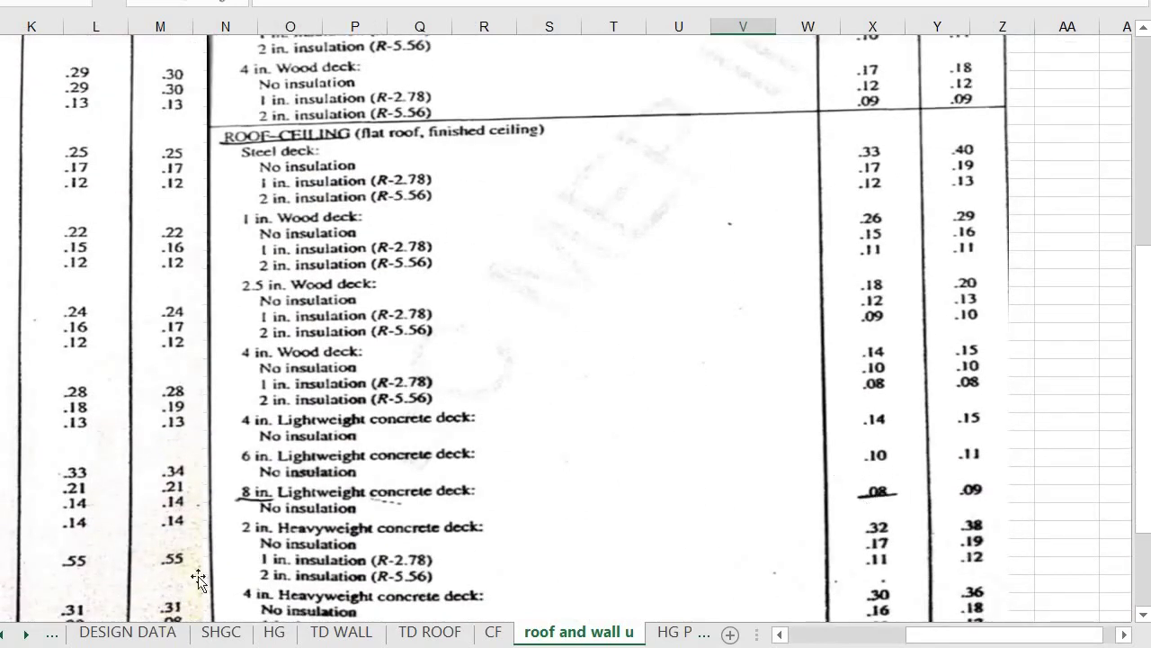
# - Go back to the COOLING LOAD sheet and check the north and west wall heat gains against their areas, temperature differences and U-factors
pyautogui.click(7, 635)
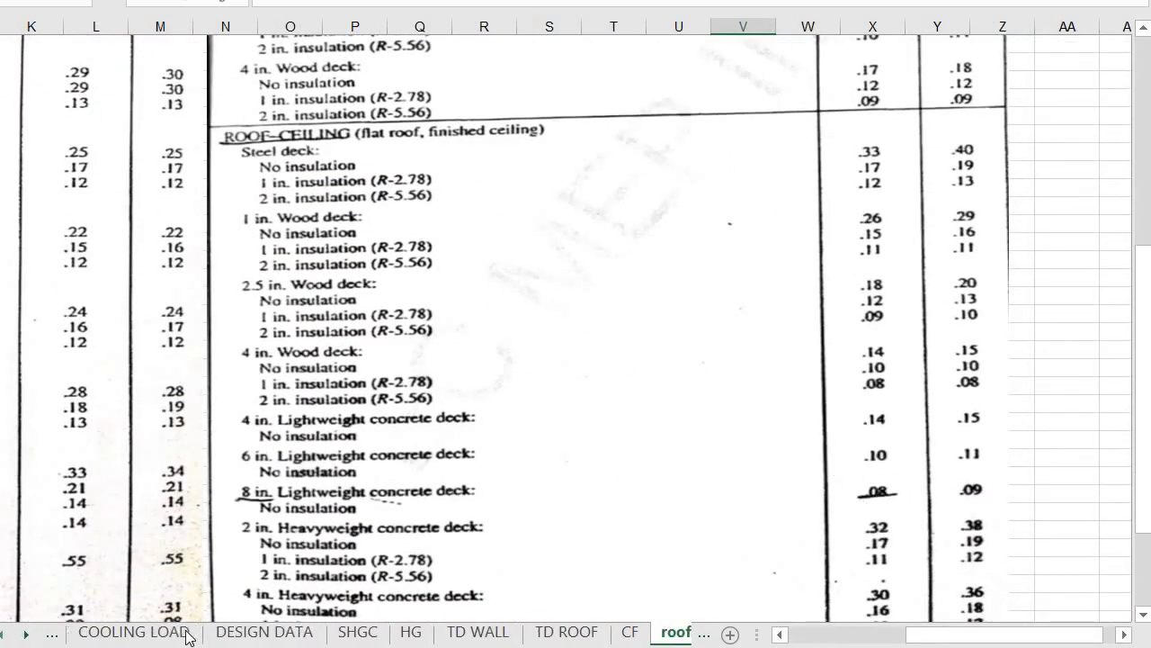
pyautogui.click(187, 635)
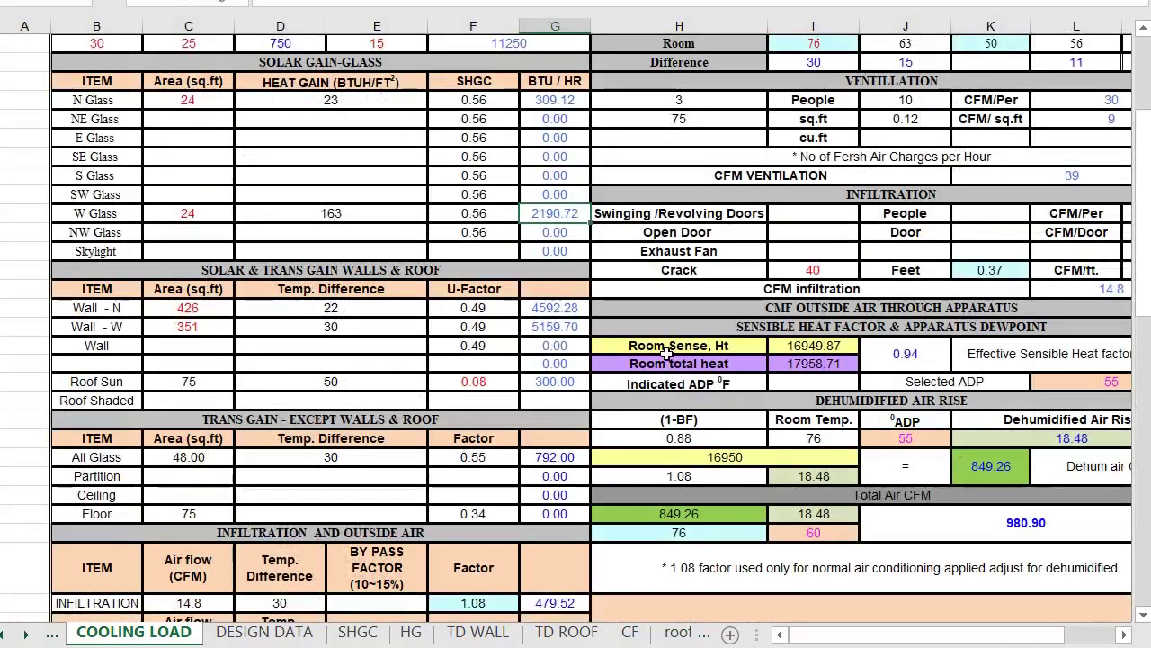
pyautogui.scroll(-3, 481, 320)
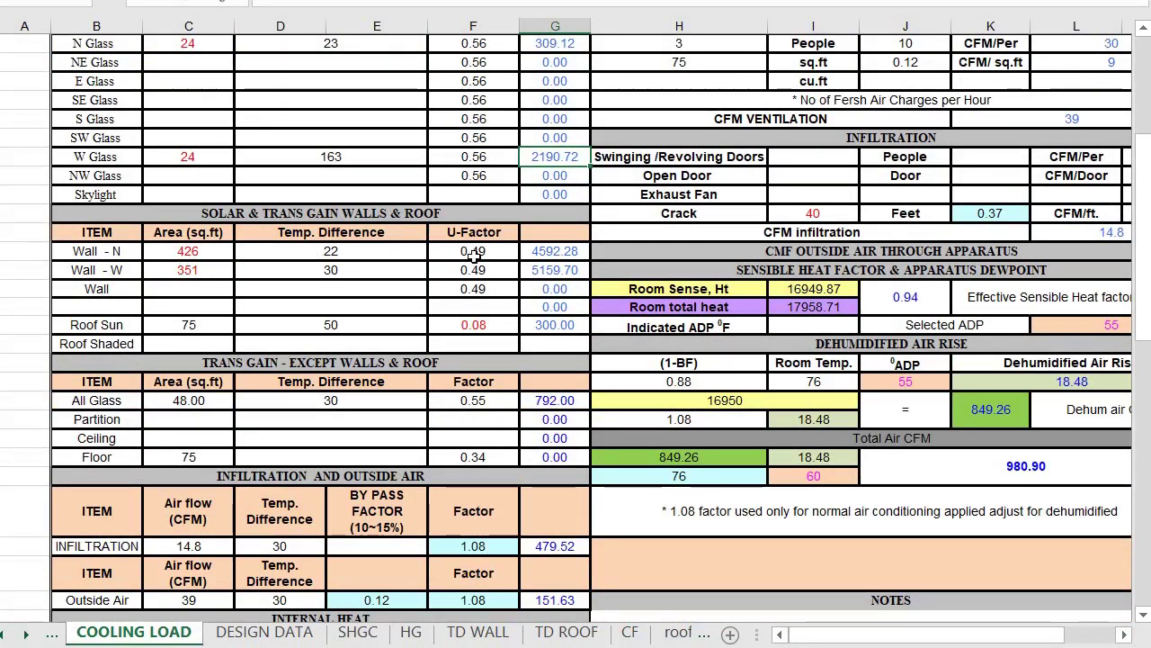
pyautogui.click(560, 253)
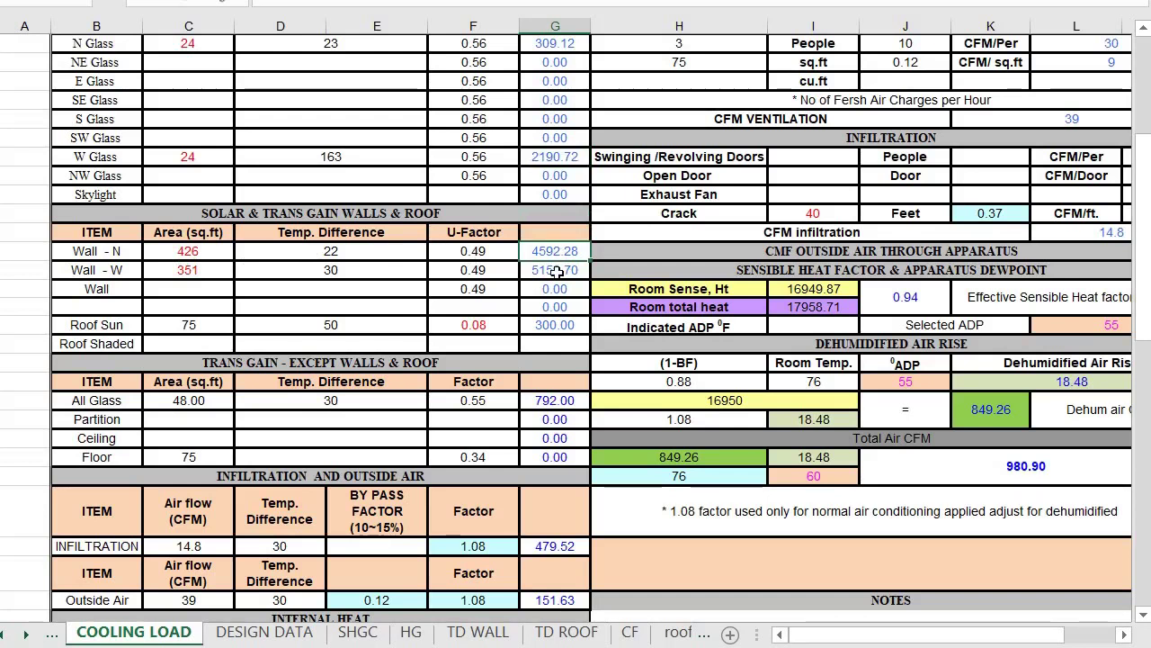
pyautogui.click(558, 271)
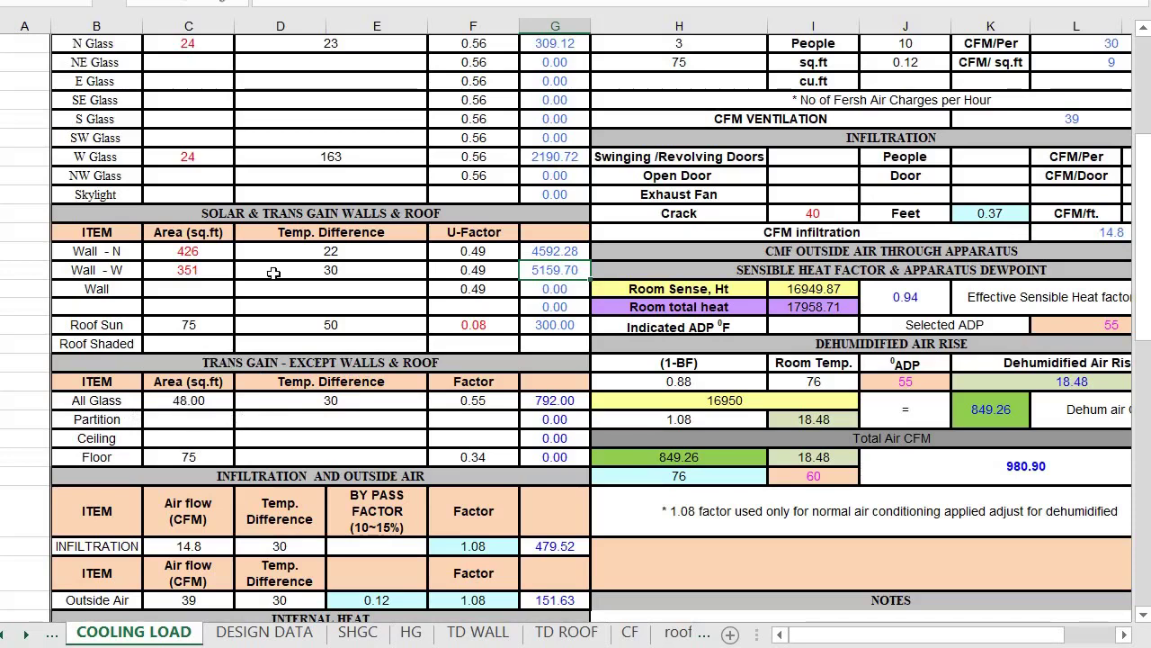
pyautogui.scroll(2, 270, 267)
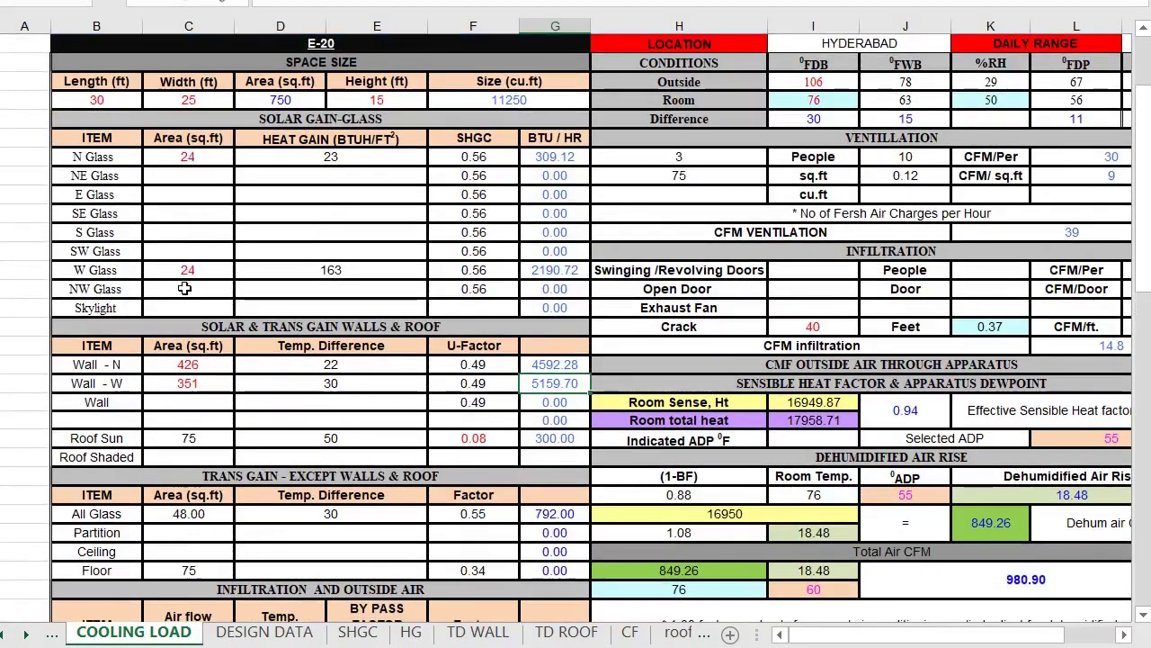
pyautogui.scroll(-1, 186, 378)
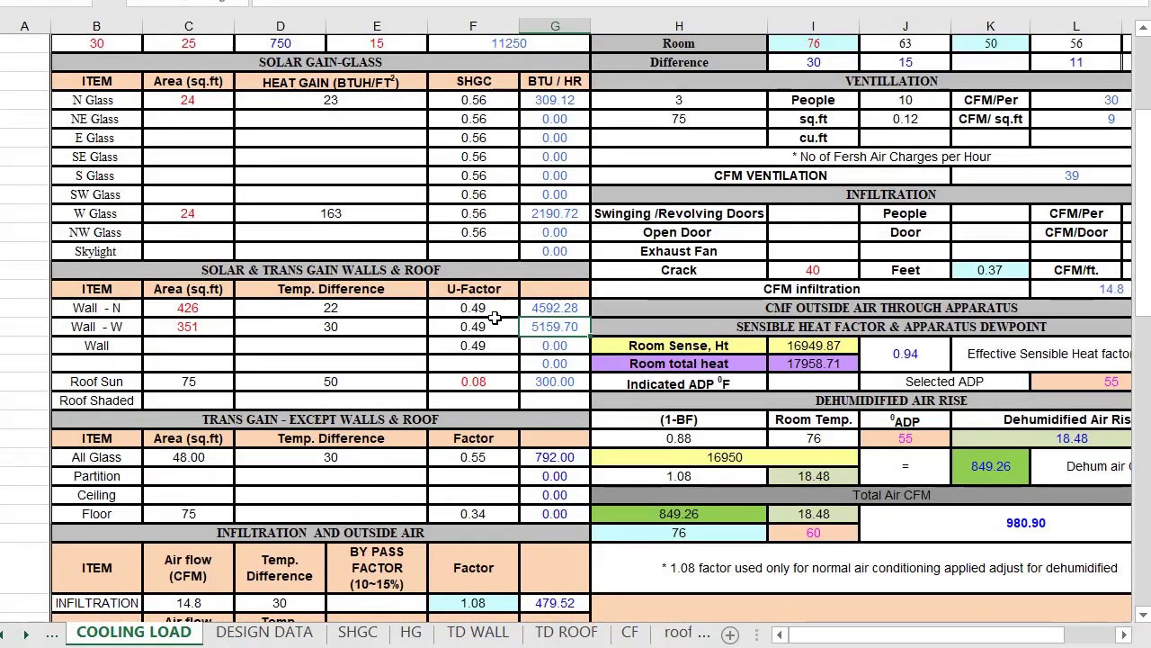
pyautogui.scroll(3, 811, 212)
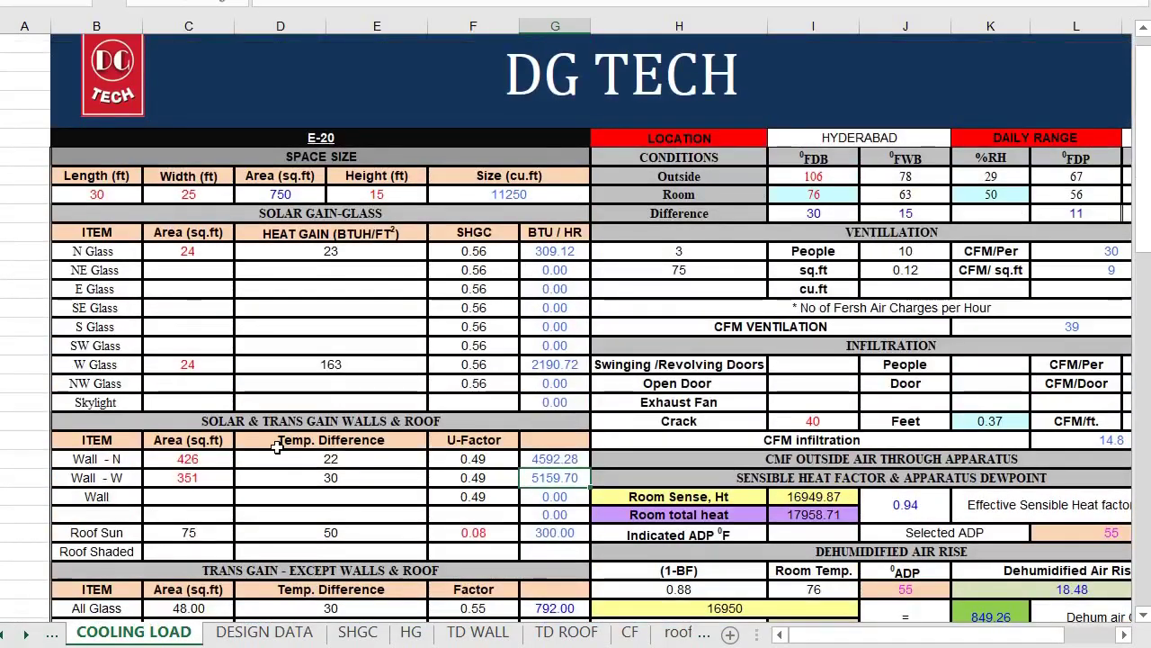
pyautogui.scroll(-3, 277, 448)
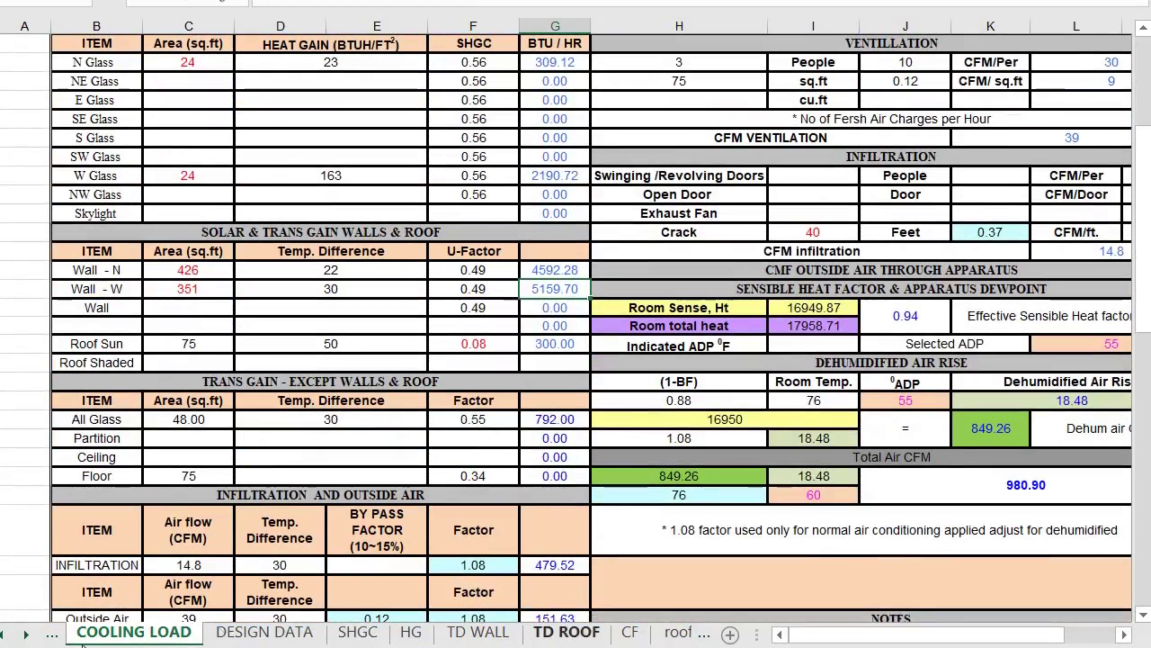
# - Look up the transmission coefficient for double vertical glass with a 1/2 in. air space in Table 6 on the SHGC sheet
pyautogui.click(30, 637)
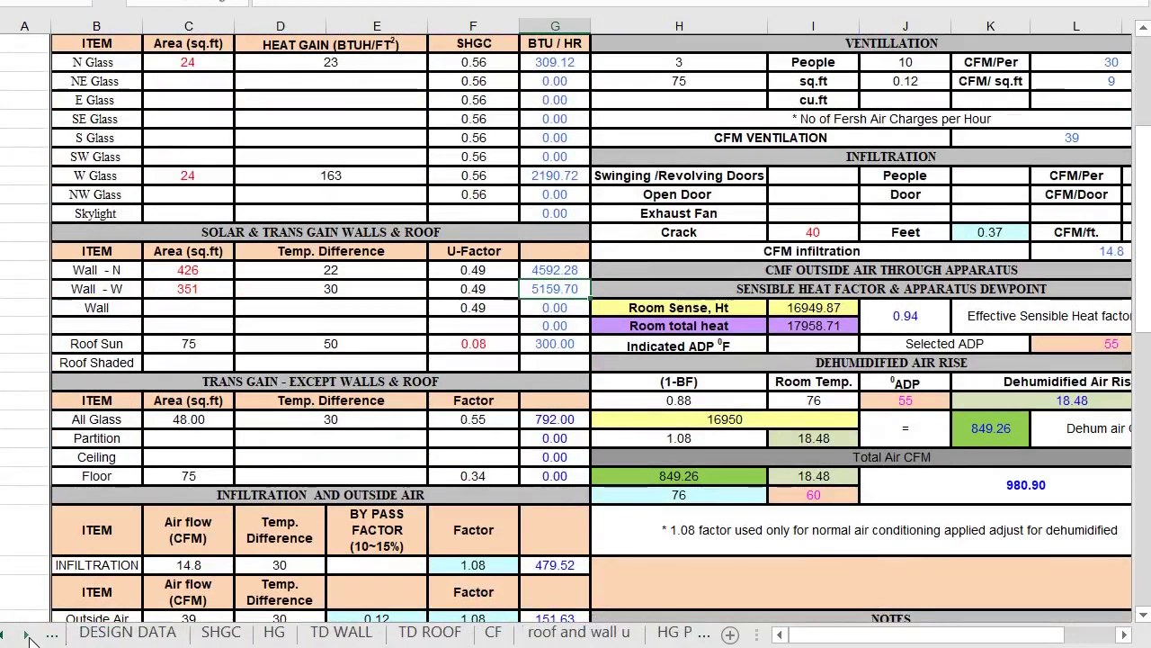
pyautogui.click(29, 636)
pyautogui.click(217, 632)
pyautogui.click(456, 633)
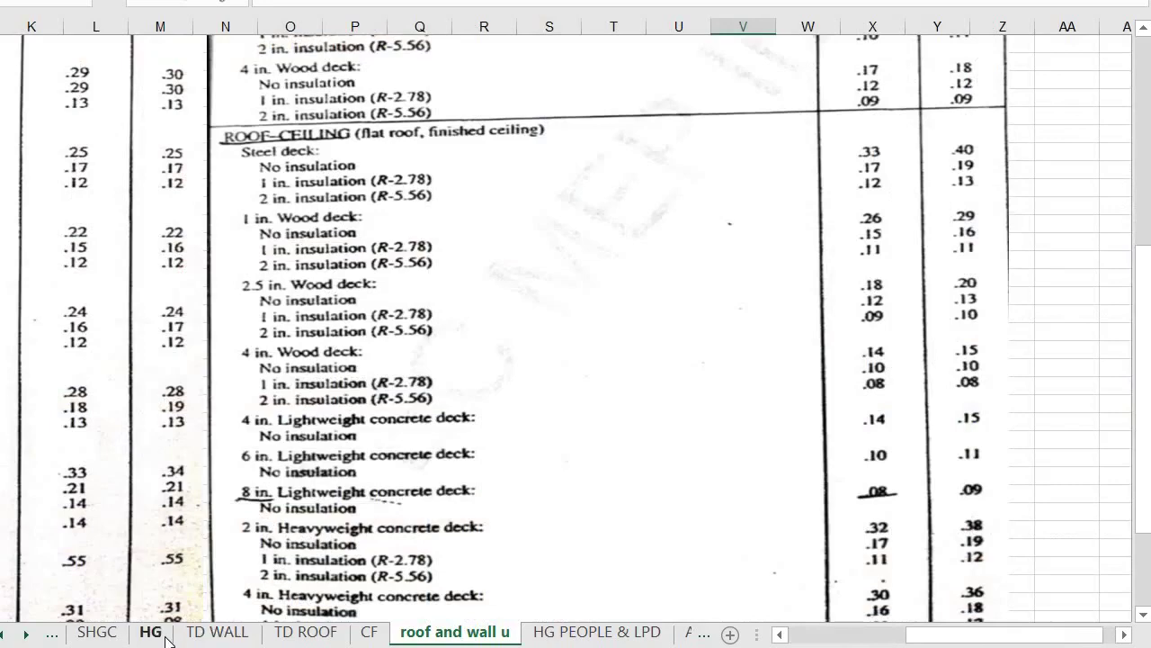
pyautogui.click(162, 635)
pyautogui.click(97, 632)
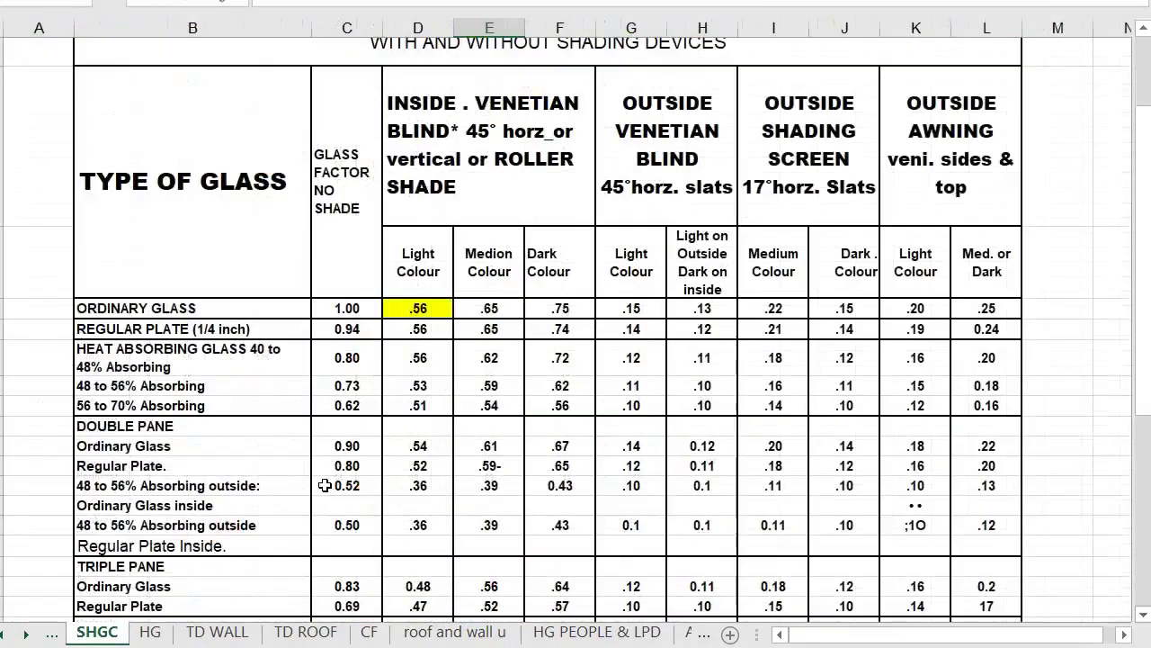
pyautogui.scroll(-10, 324, 485)
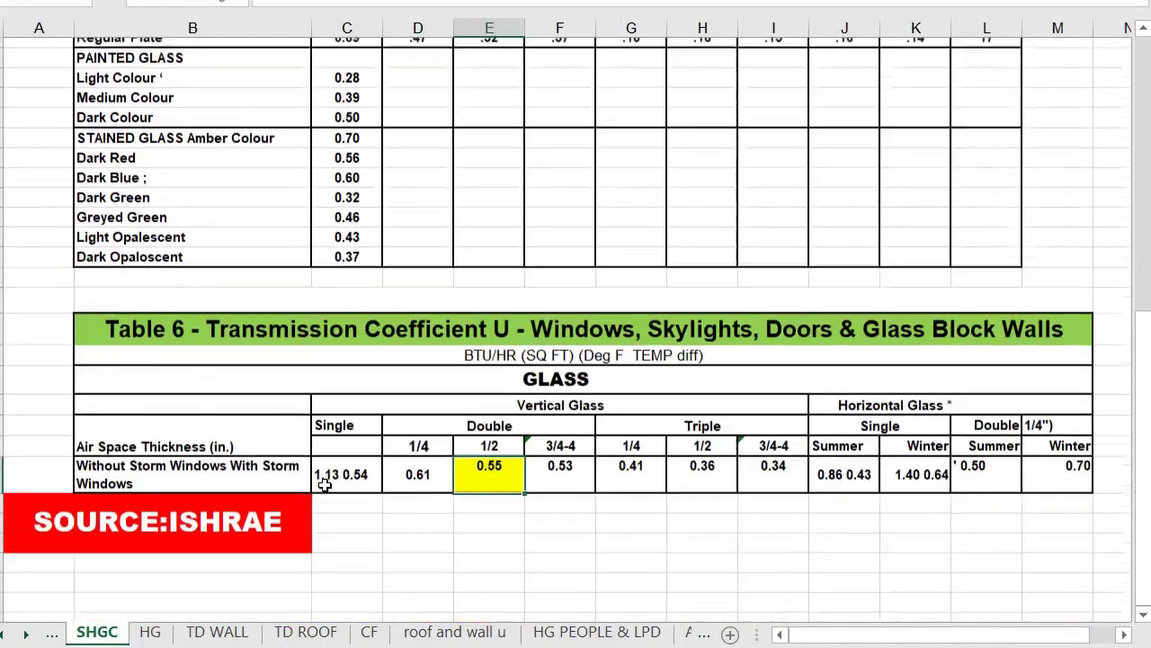
pyautogui.scroll(-1, 324, 485)
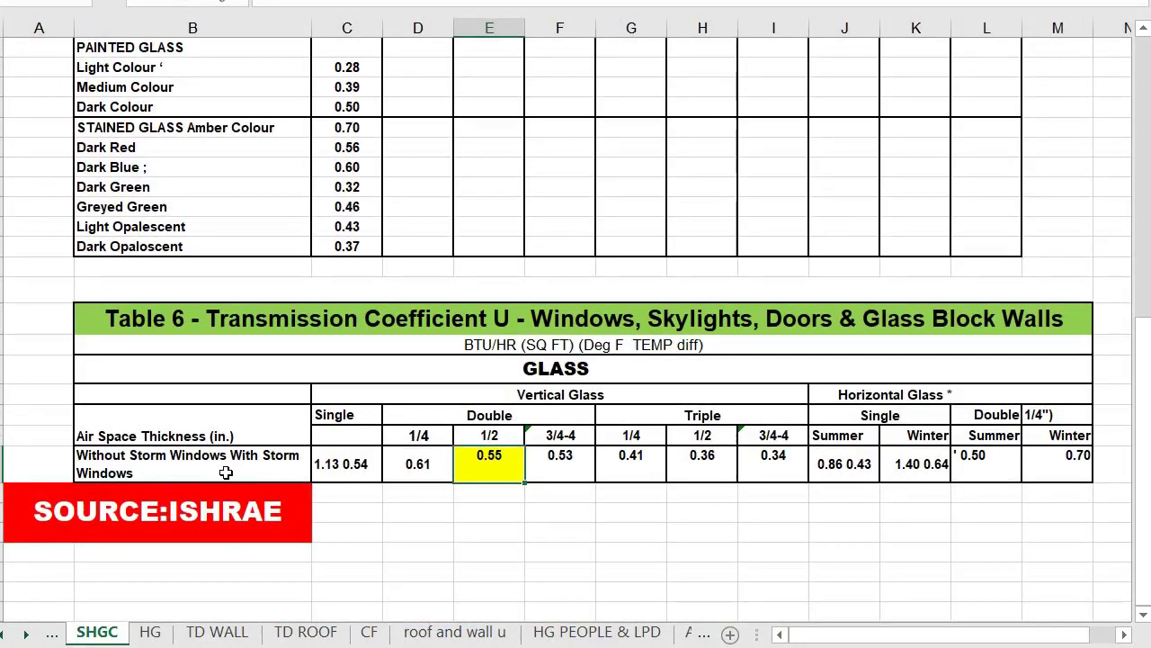
# - Return to the COOLING LOAD sheet and check the All Glass factor under transmission gain except walls and roof
pyautogui.click(8, 634)
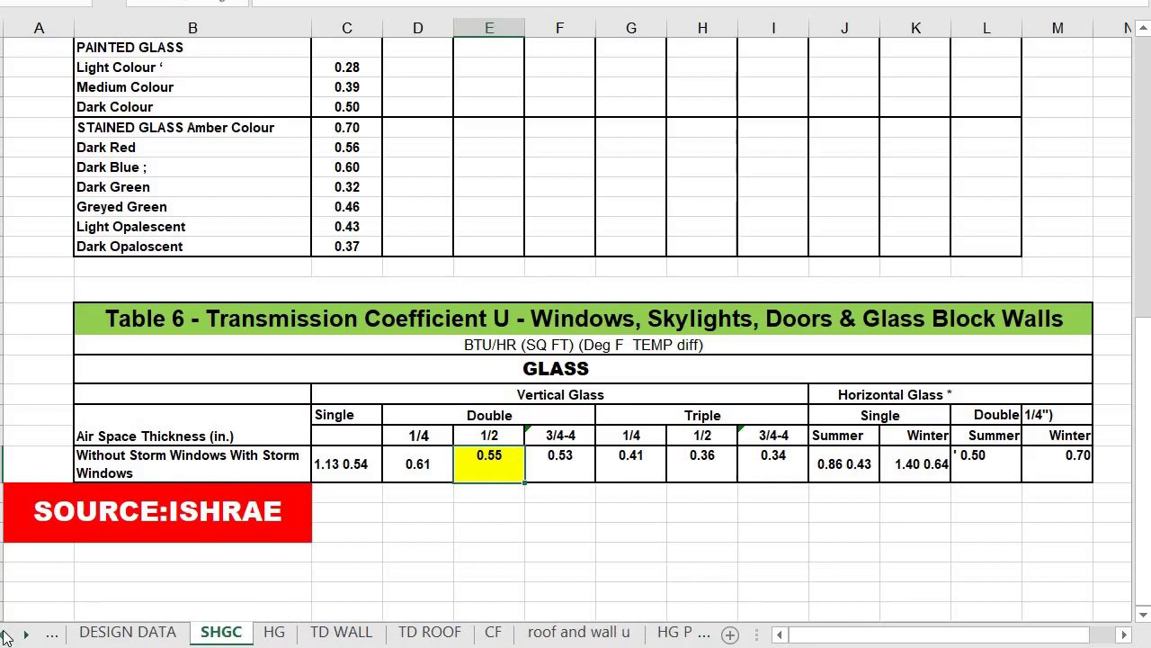
pyautogui.click(4, 637)
pyautogui.click(54, 633)
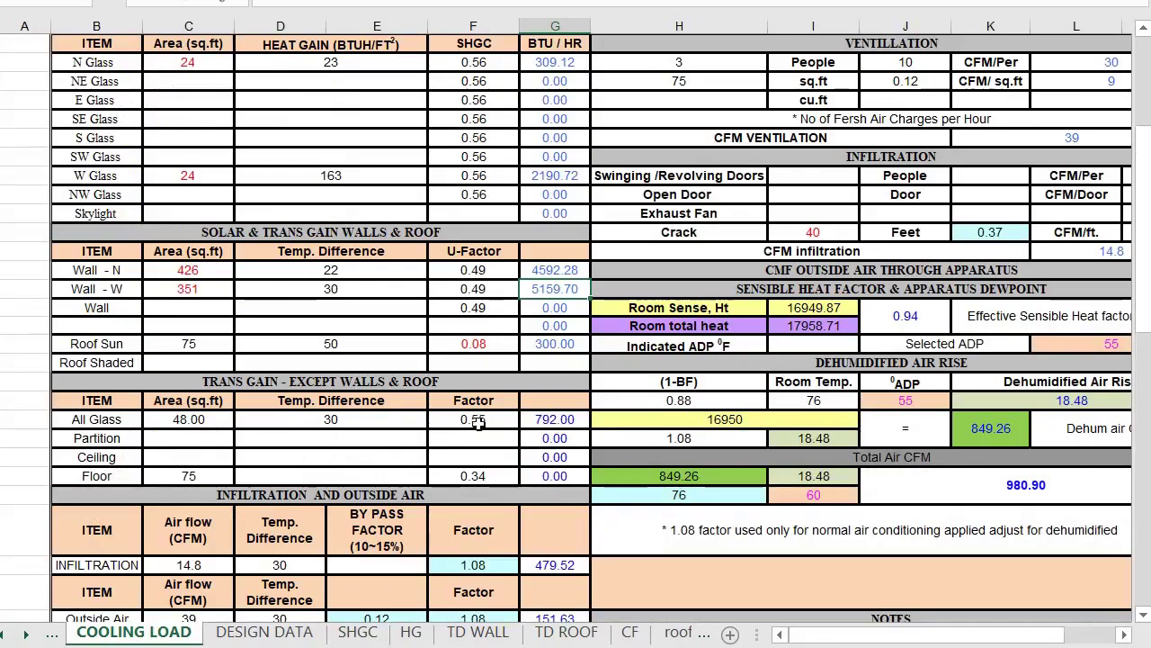
# - Set the Floor area in the transmission gain section to 750 sq.ft
pyautogui.click(208, 479)
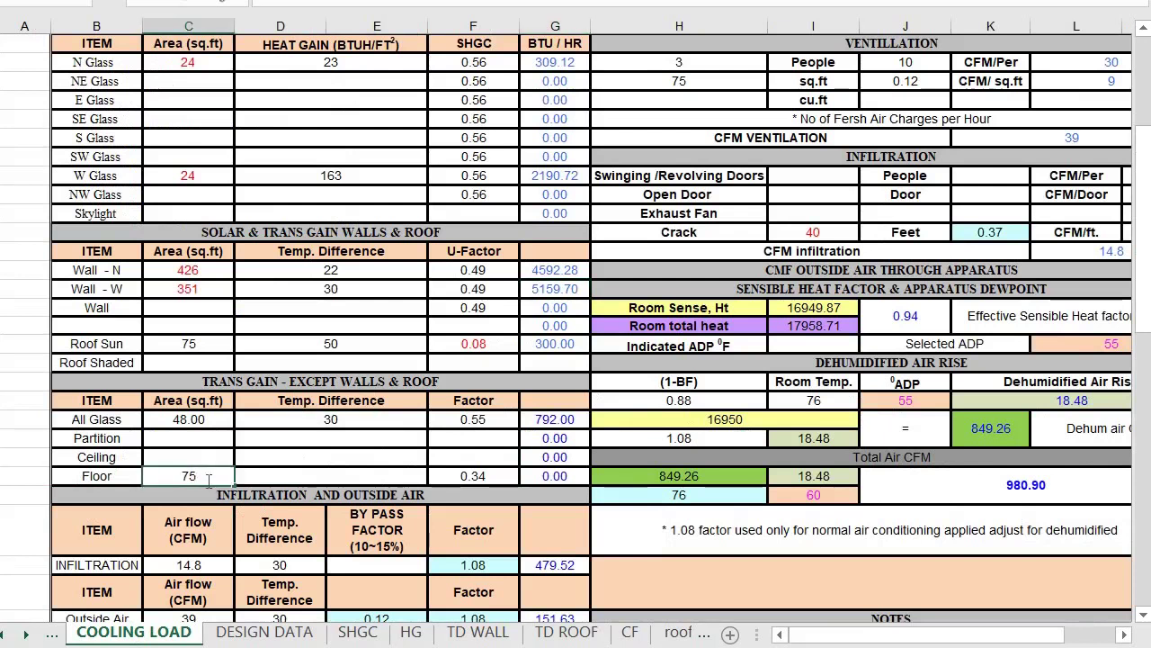
pyautogui.doubleClick(208, 480)
pyautogui.write('0')
pyautogui.press('Tab')
# - Check the Floor factor and look up the summer U-value for a concrete ceiling-floor on the roof and wall u sheet
pyautogui.click(468, 478)
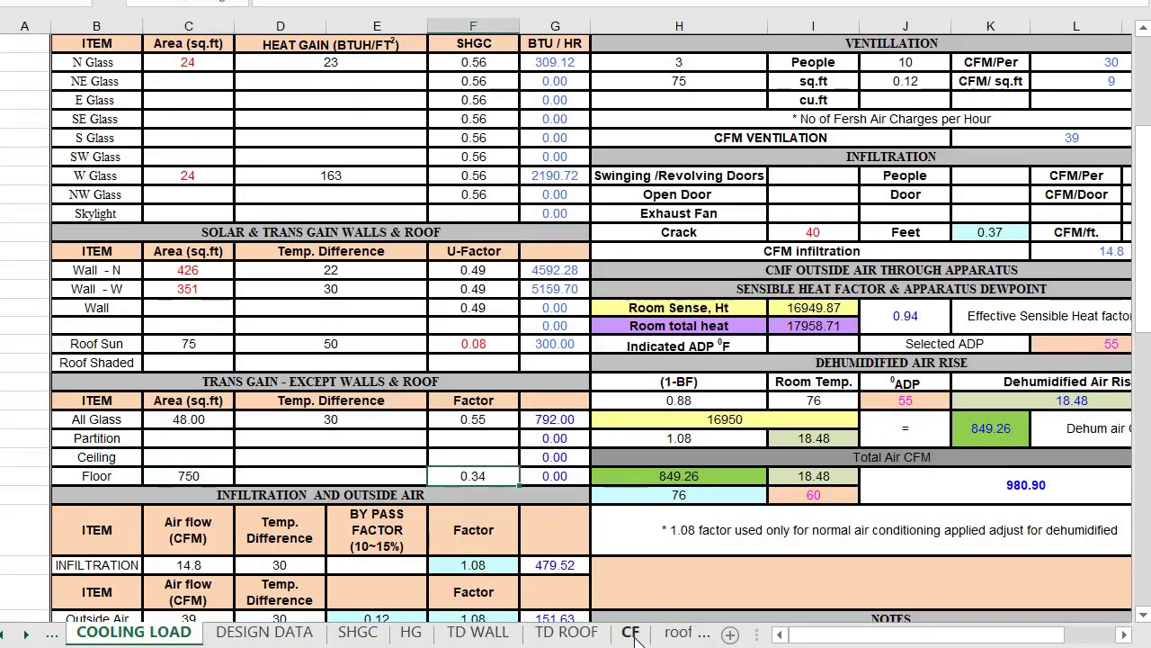
pyautogui.click(25, 634)
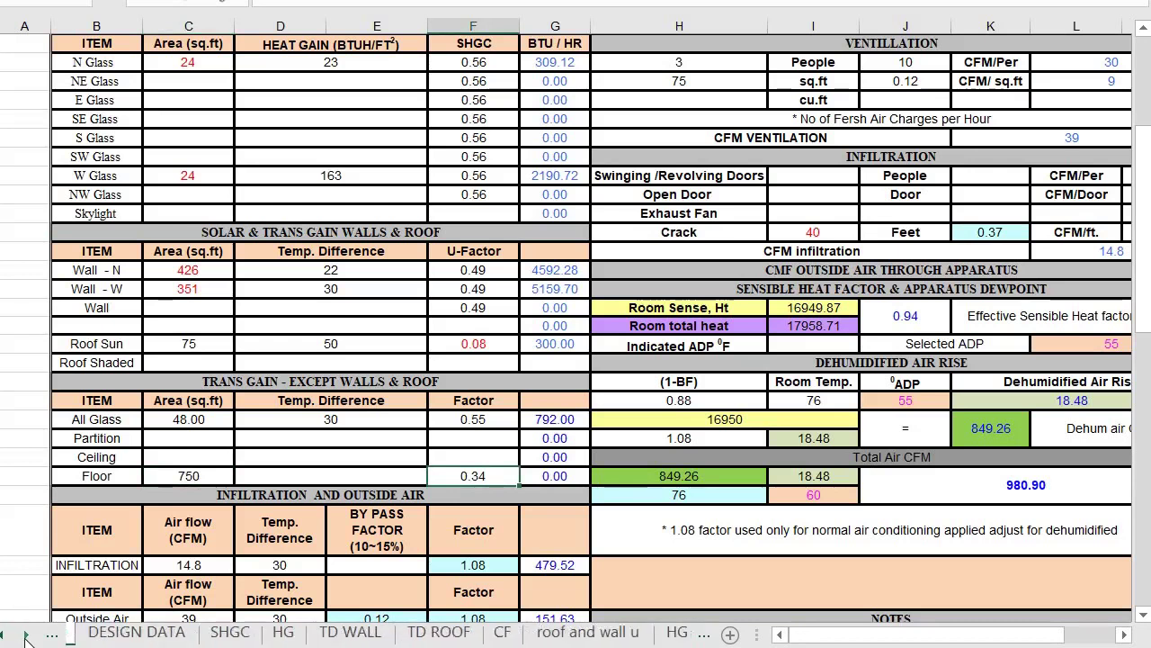
pyautogui.click(25, 634)
pyautogui.click(416, 633)
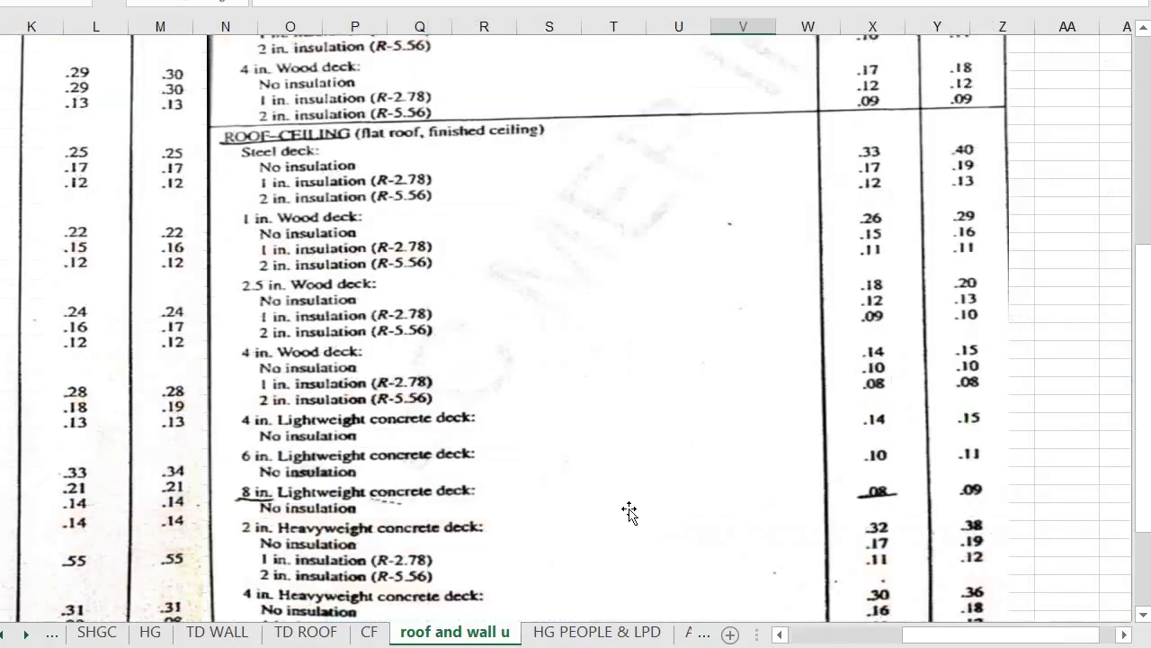
pyautogui.scroll(-3, 627, 509)
pyautogui.scroll(9, 629, 509)
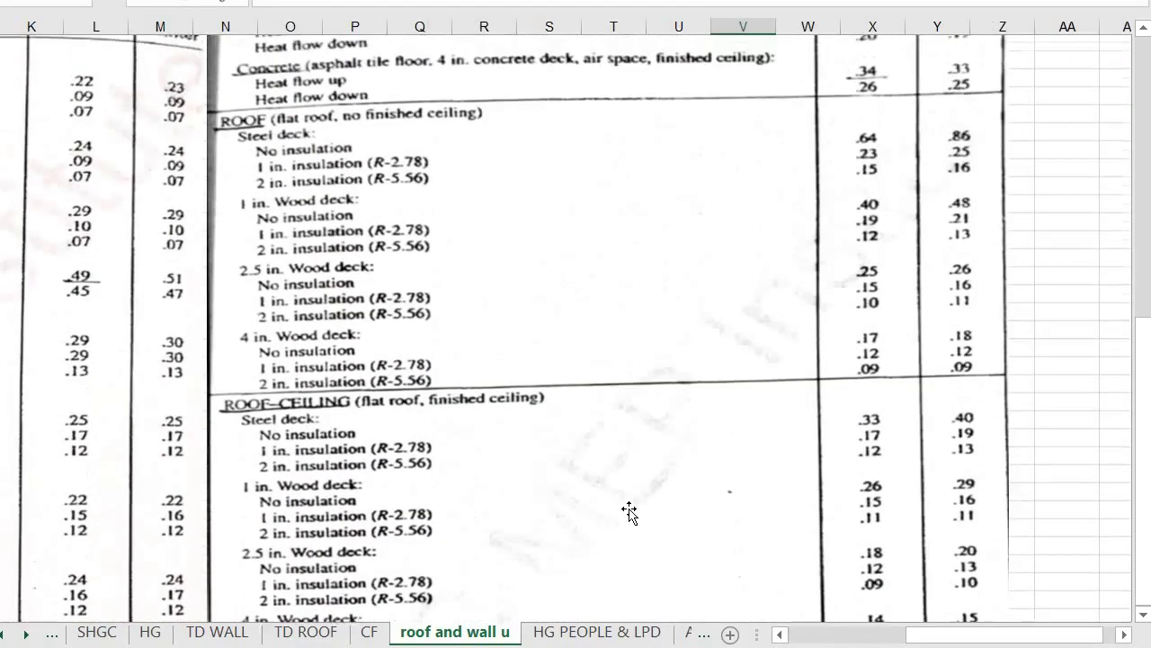
pyautogui.scroll(2, 496, 333)
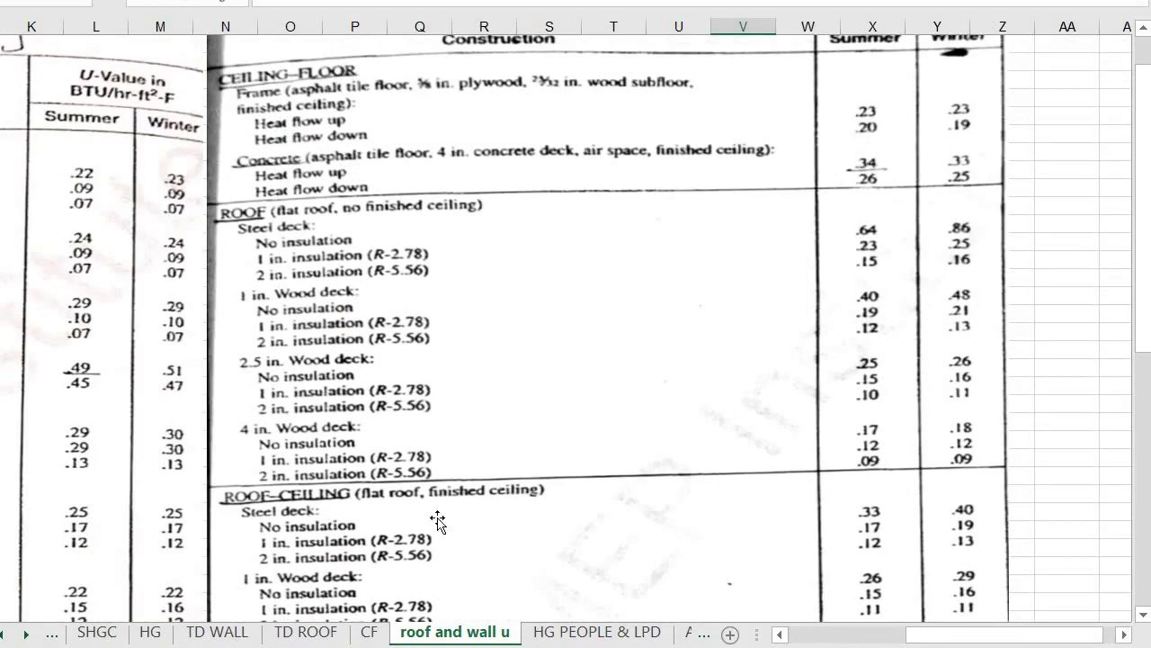
# - Return to the COOLING LOAD sheet and check the Floor row's heat gain cell
pyautogui.click(7, 634)
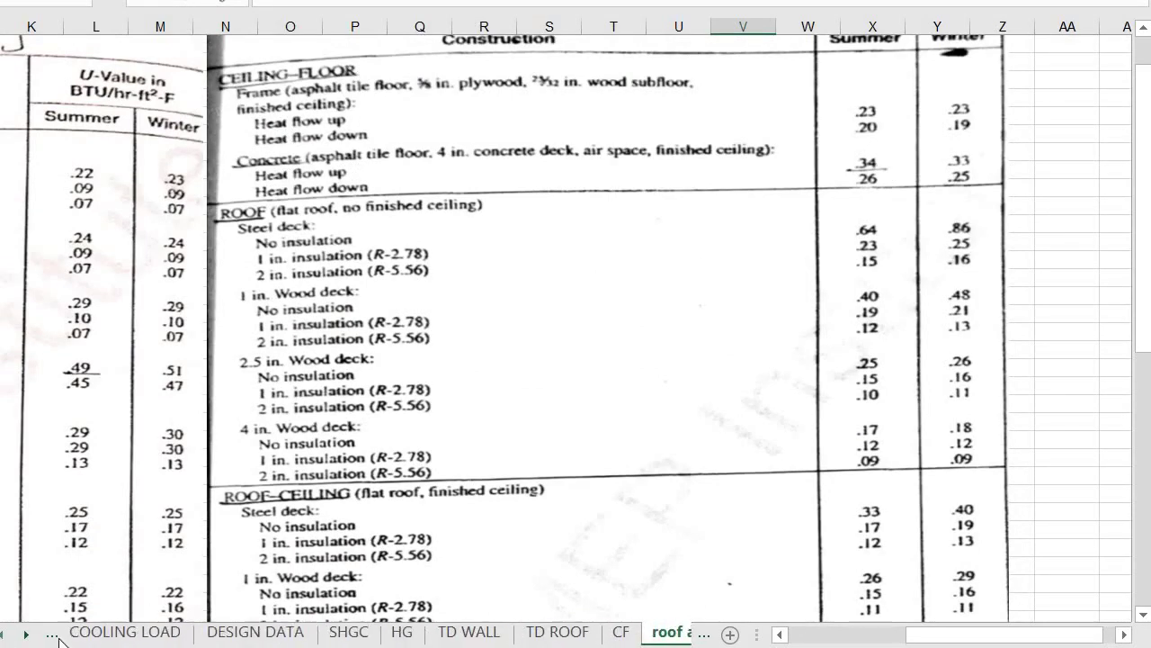
pyautogui.click(101, 633)
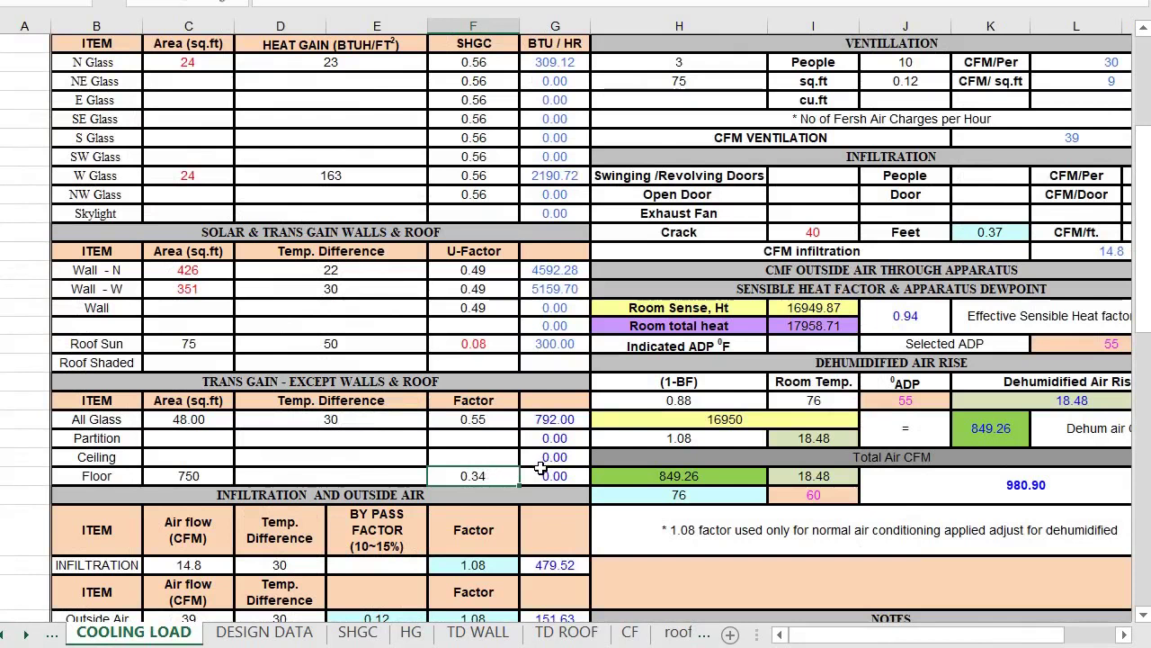
pyautogui.scroll(1, 532, 396)
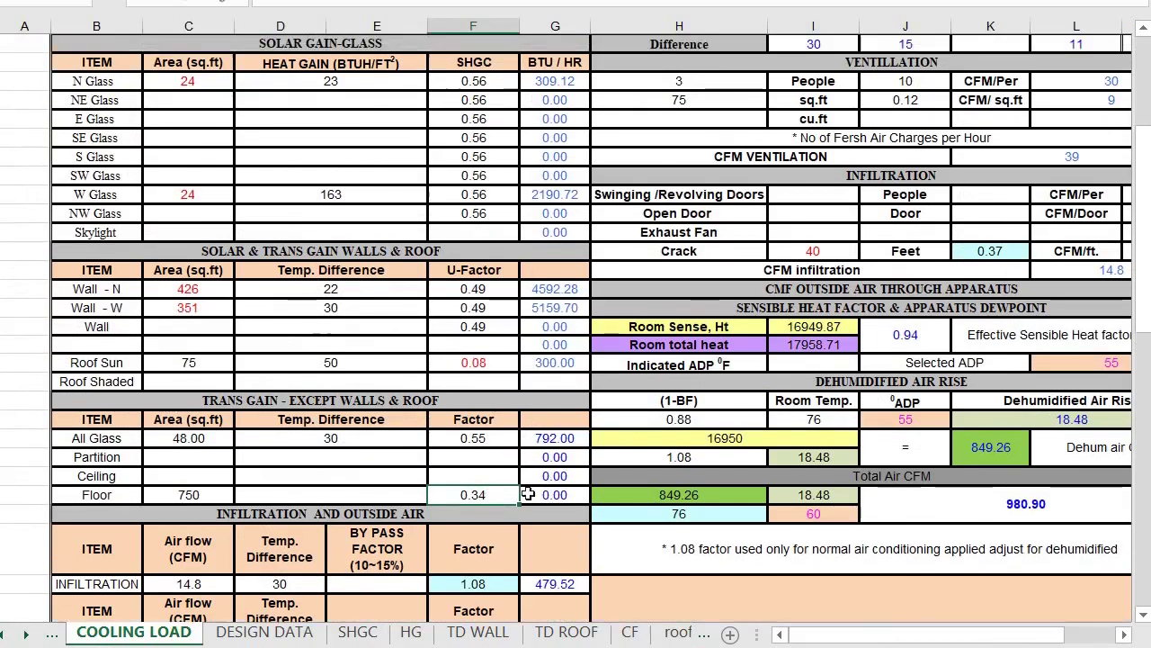
pyautogui.click(557, 494)
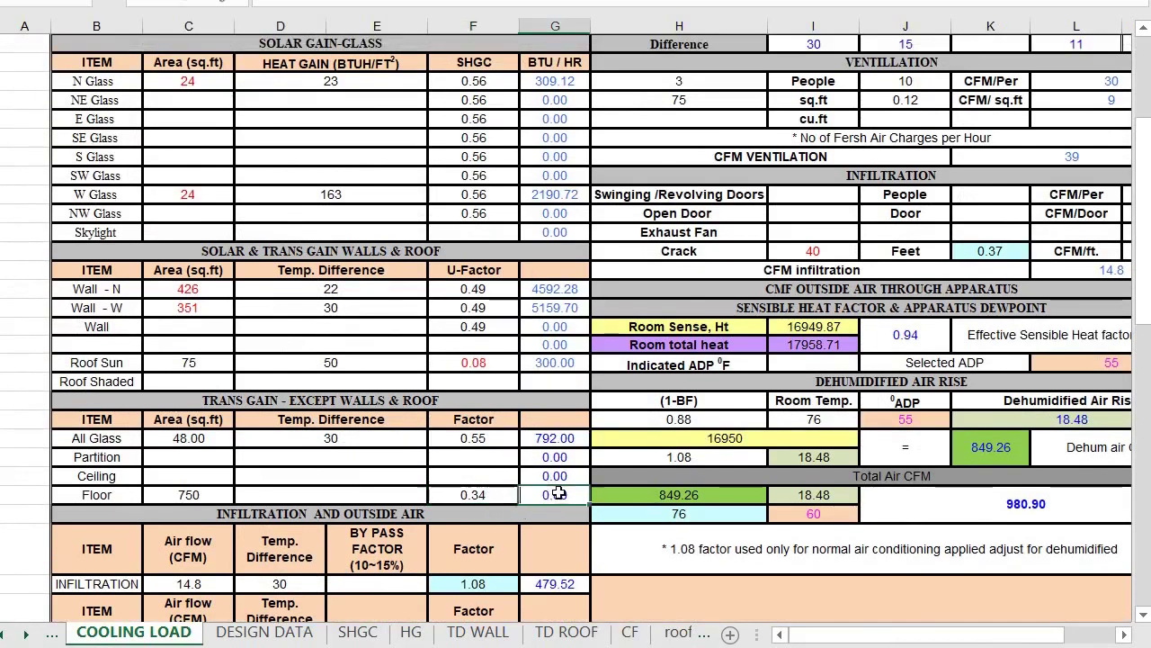
# - Set the Floor row's temperature difference to 25 in the transmission gain section
pyautogui.click(486, 495)
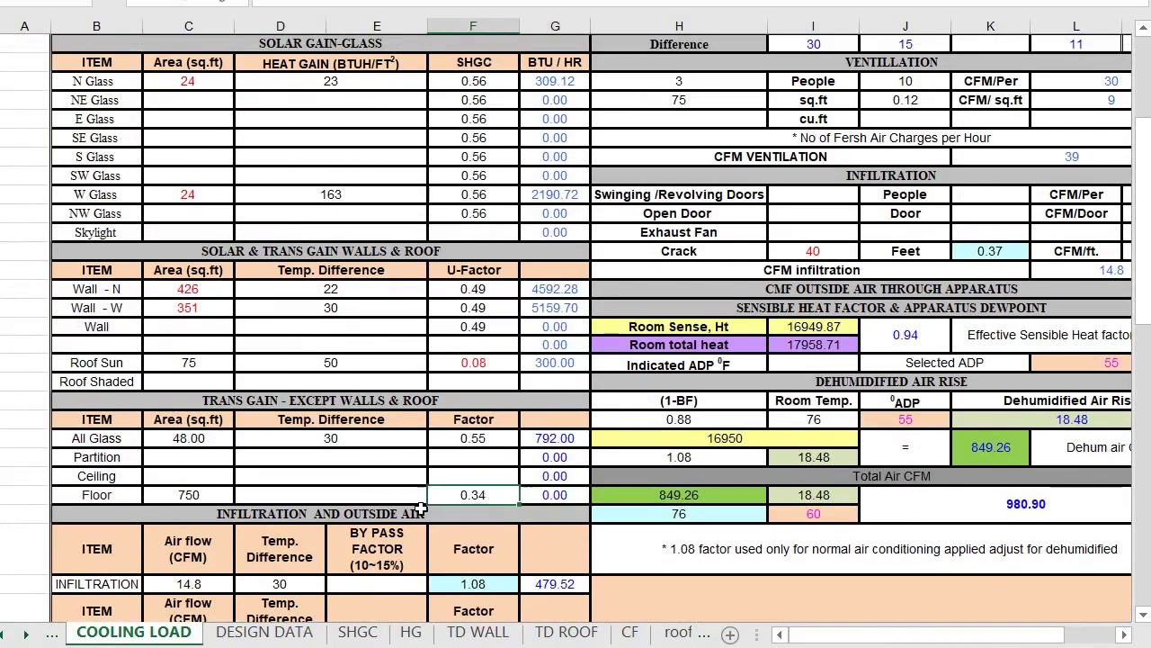
pyautogui.click(353, 495)
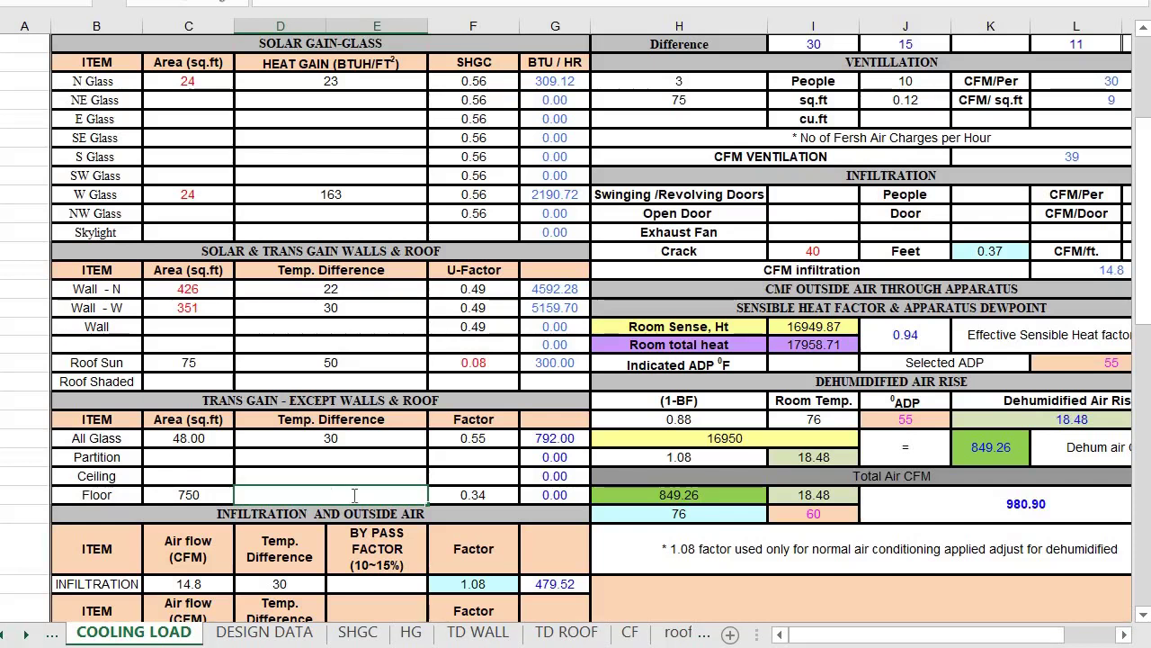
pyautogui.write('25')
# - Look up Class Room-1's partition area on the SPACE SHEET and set the COOLING LOAD Partition row to area 144 and temperature difference 25
pyautogui.click(189, 459)
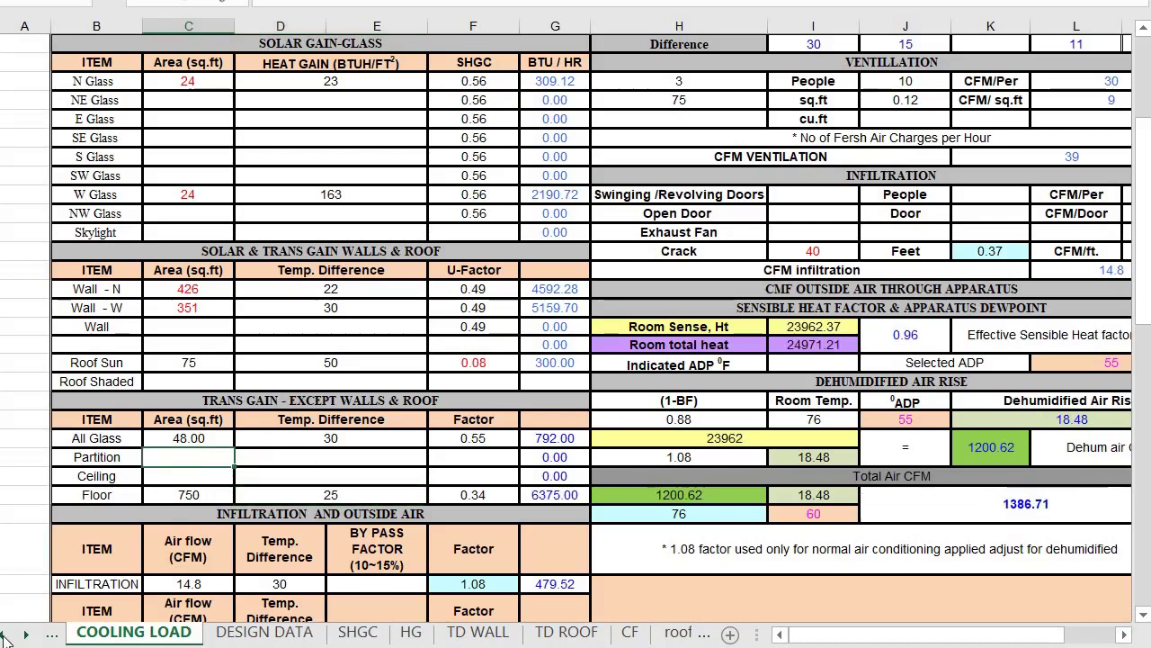
pyautogui.click(7, 634)
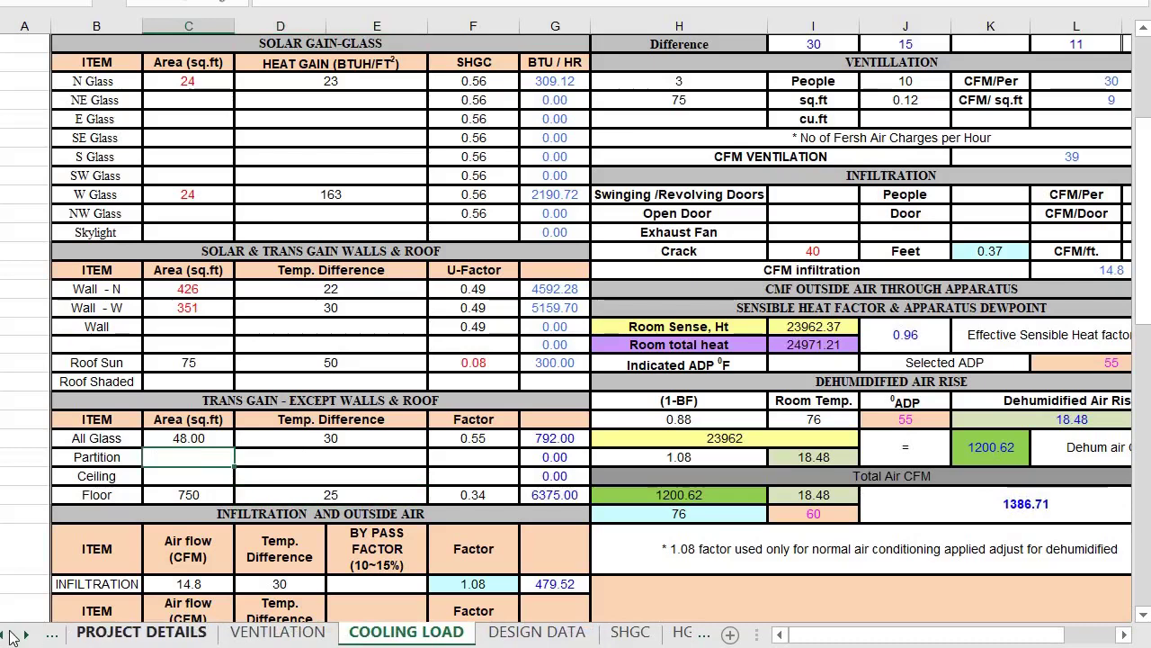
pyautogui.click(7, 634)
pyautogui.click(7, 634)
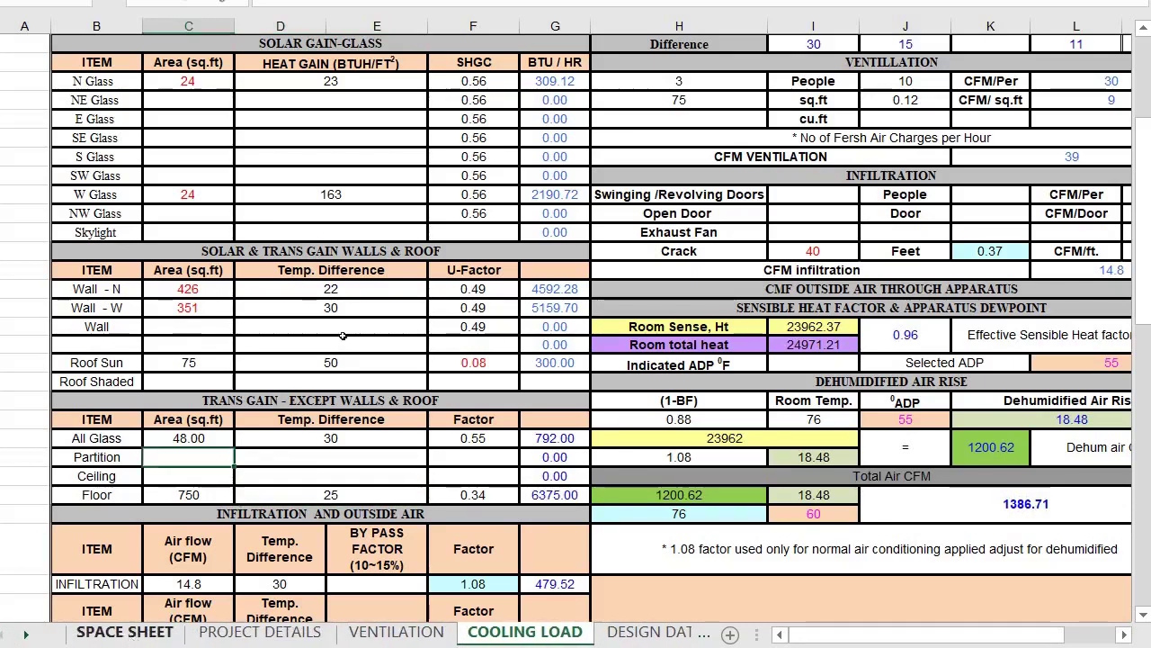
pyautogui.click(121, 631)
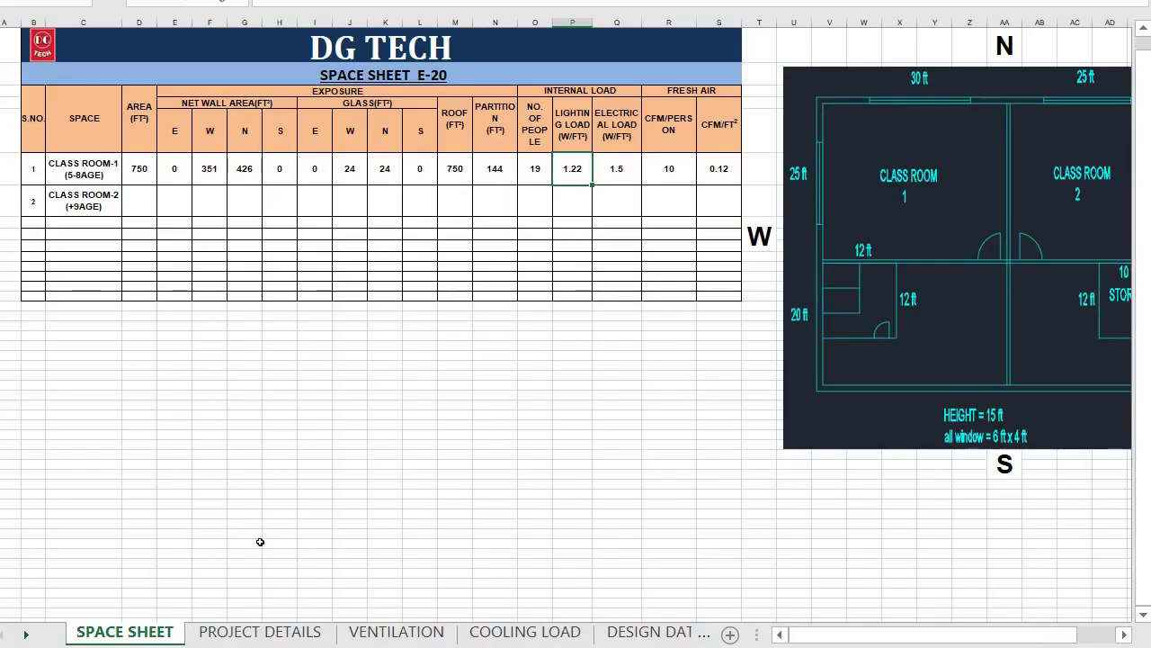
pyautogui.click(524, 632)
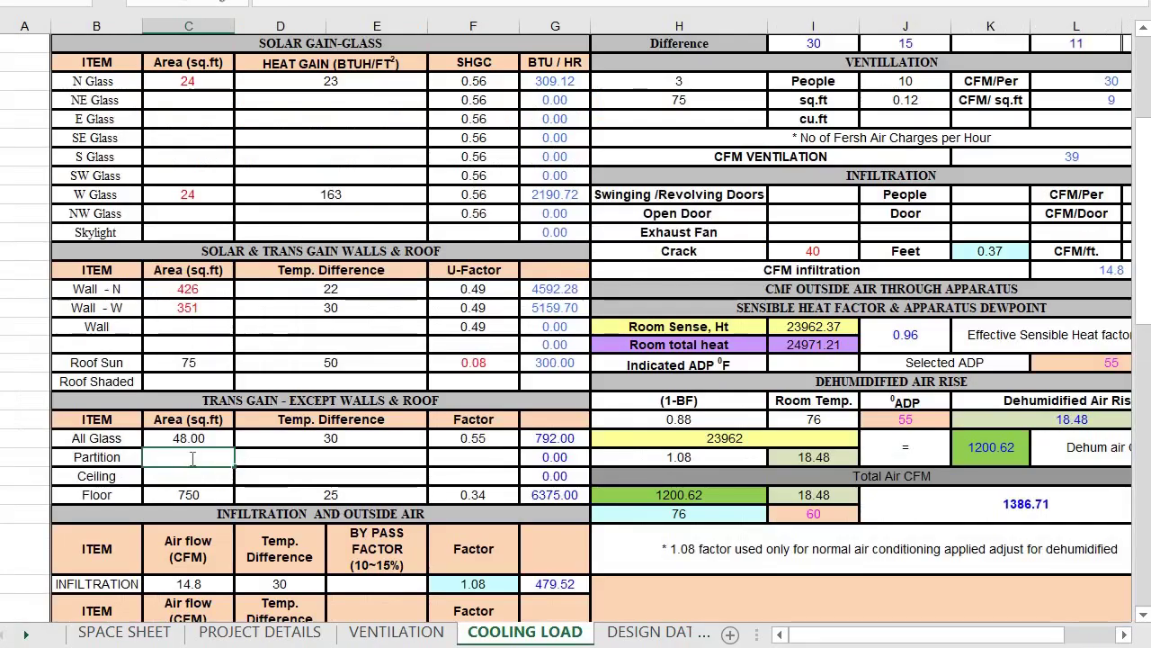
pyautogui.write('44')
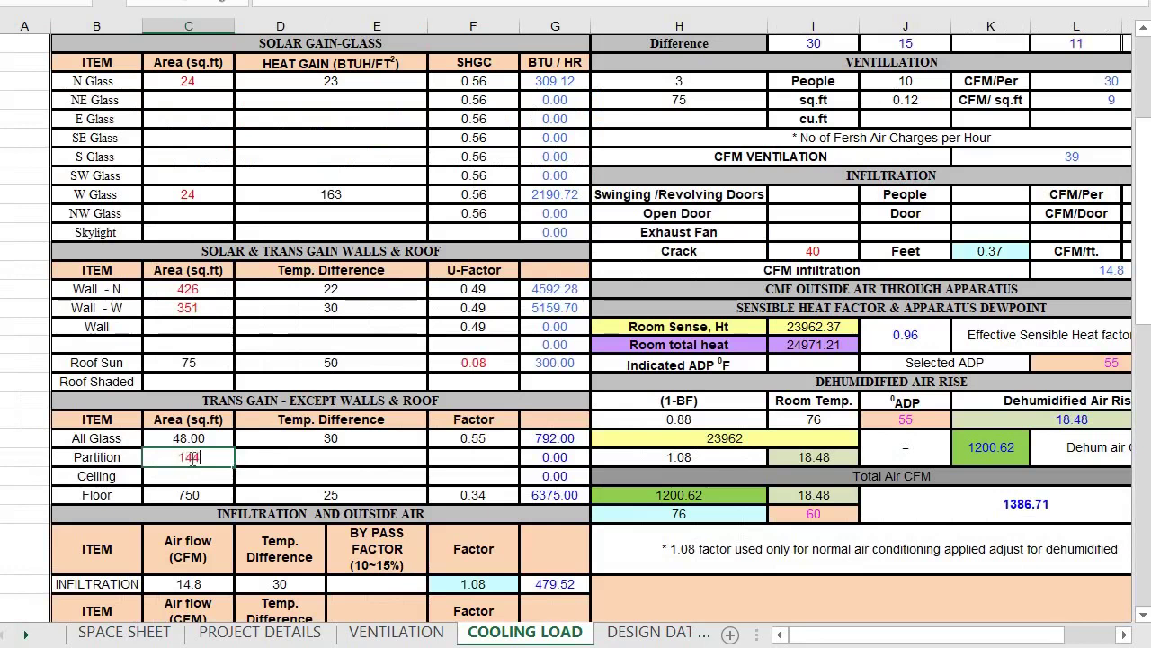
pyautogui.click(281, 458)
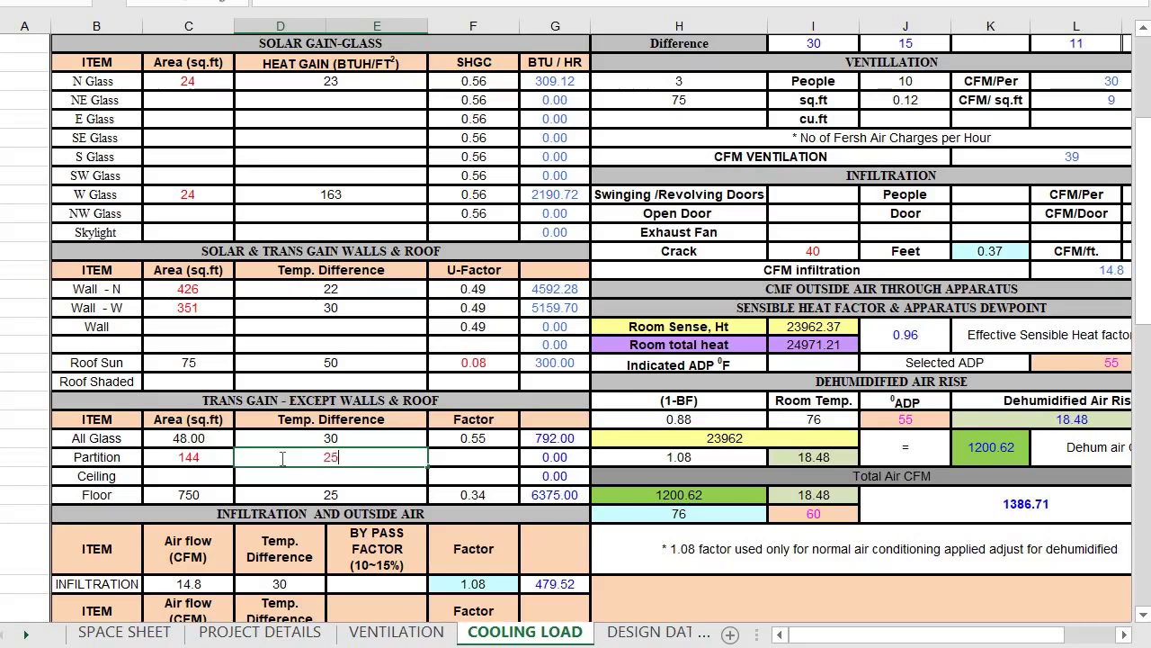
# - Look up the summer U-value for 4 in. cinder block masonry partitions on the roof and wall u sheet
pyautogui.click(458, 464)
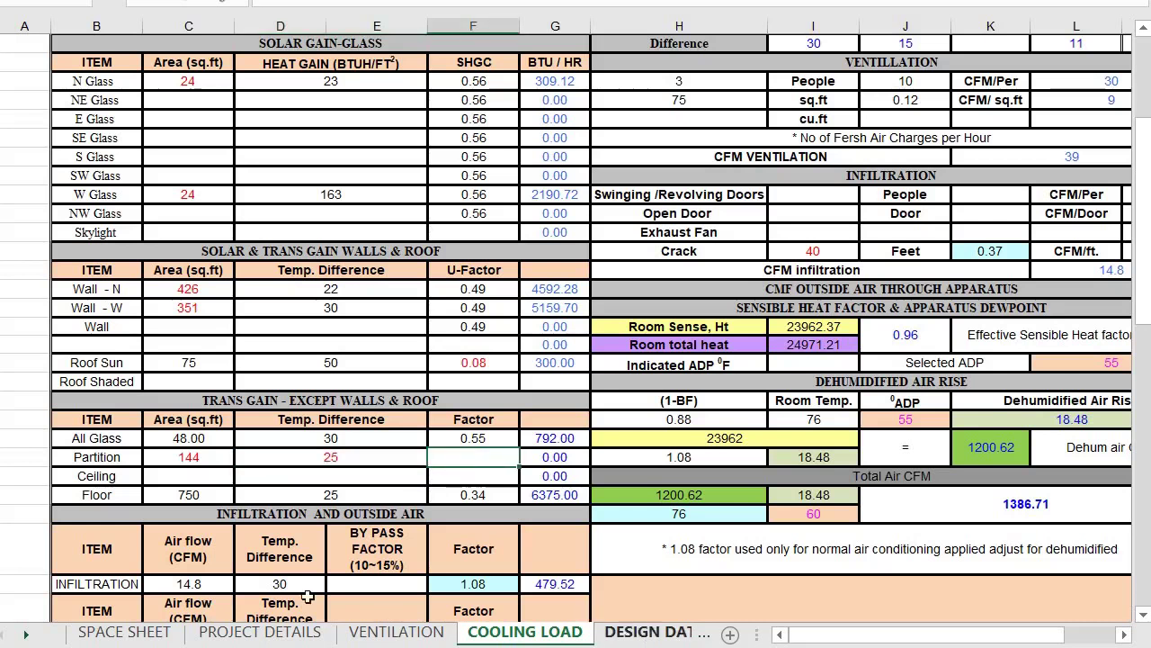
pyautogui.click(26, 635)
pyautogui.click(26, 636)
pyautogui.click(26, 636)
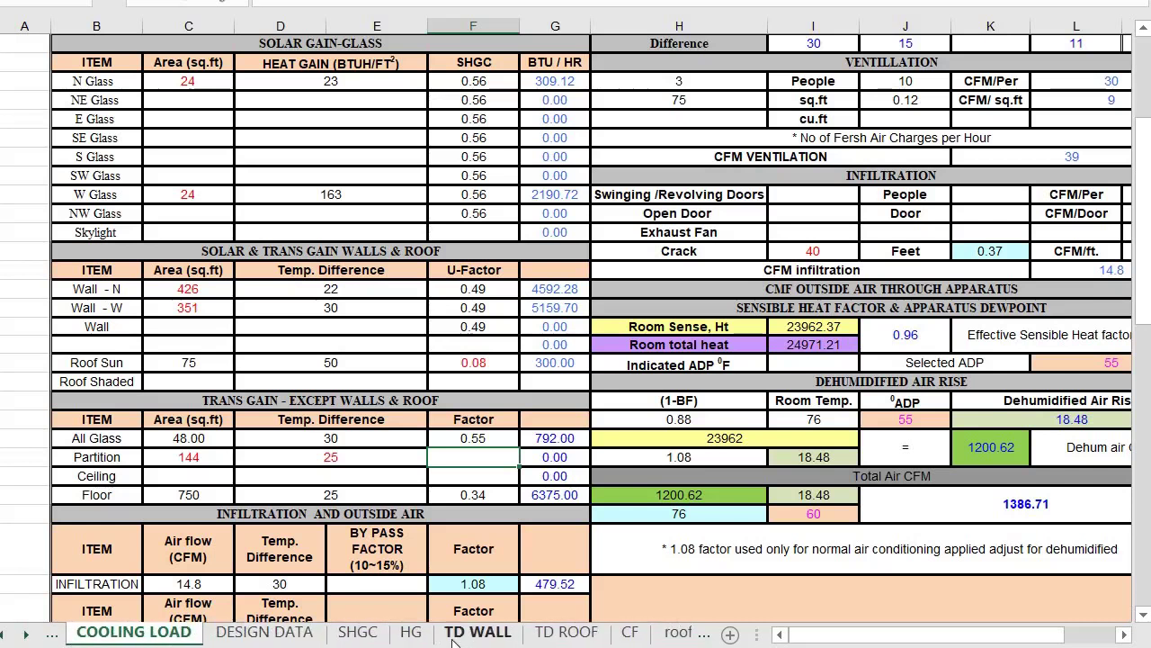
pyautogui.click(26, 636)
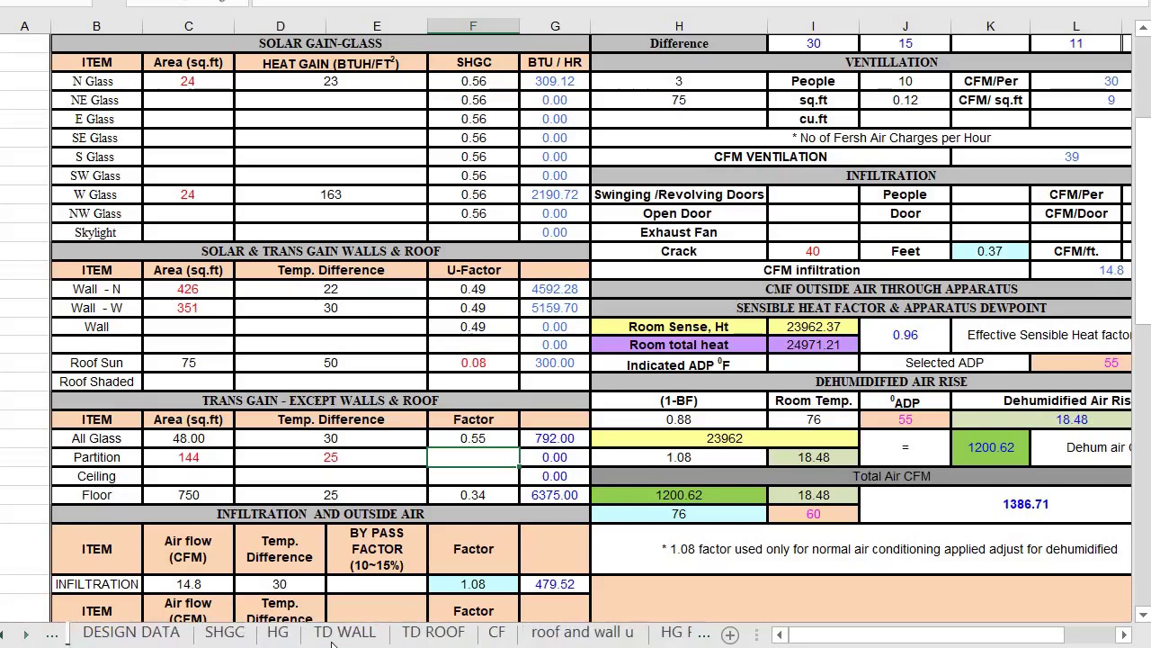
pyautogui.click(579, 632)
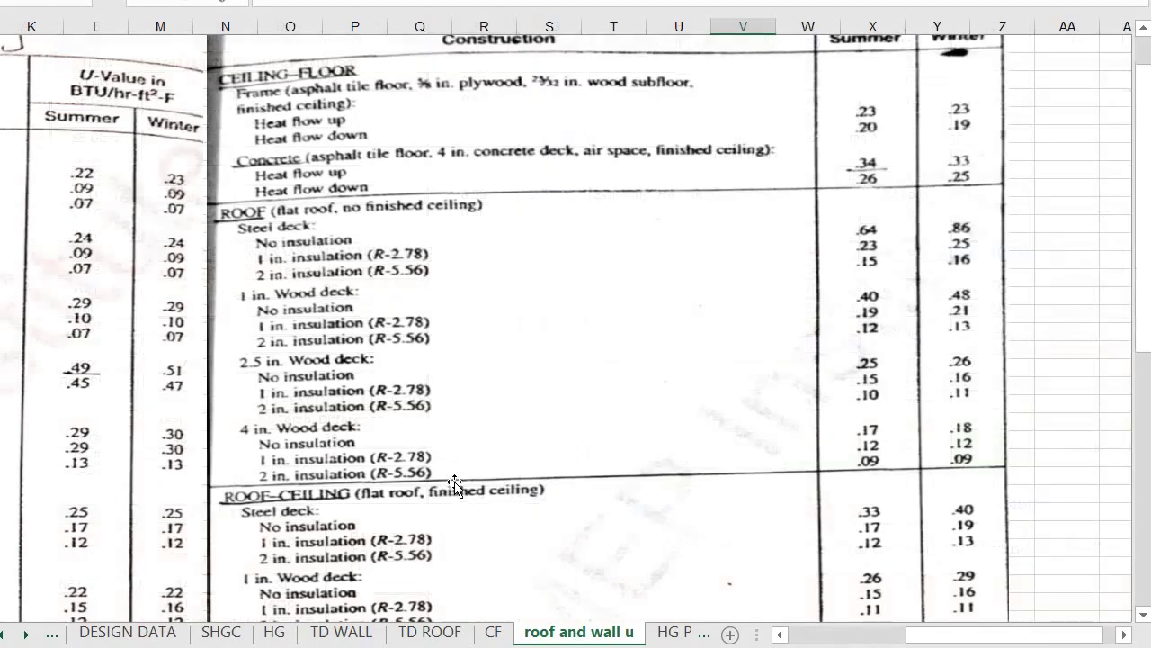
pyautogui.scroll(-4, 454, 483)
pyautogui.hscroll(-5, 359, 499)
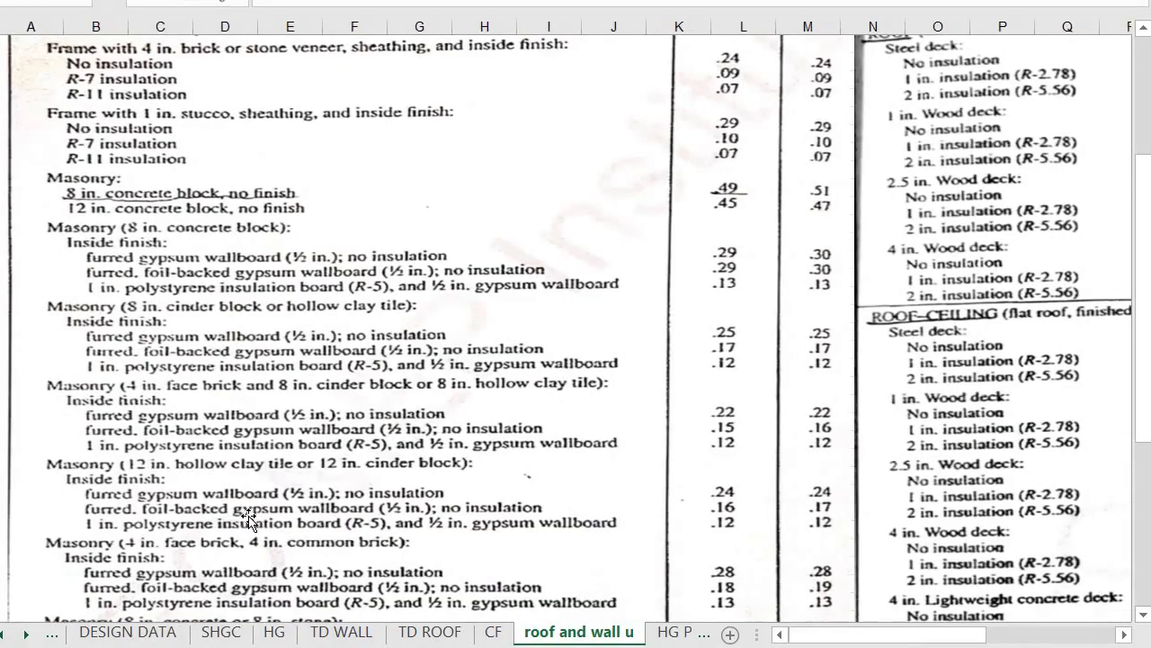
pyautogui.scroll(-4, 248, 519)
pyautogui.scroll(-4, 248, 519)
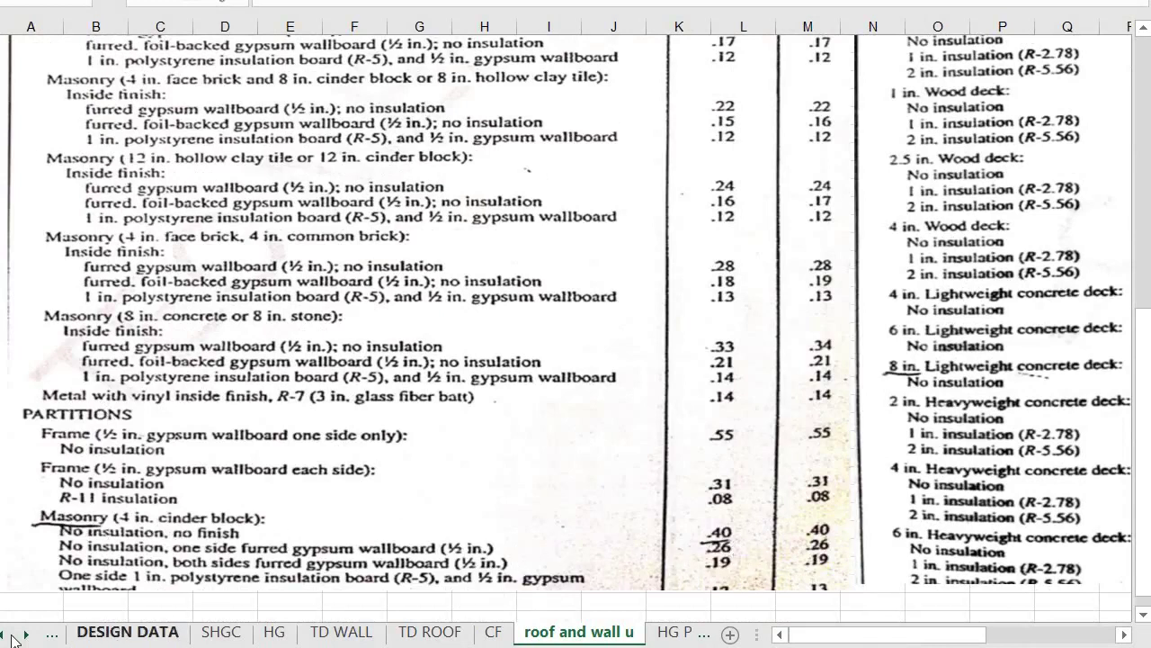
# - Return to the COOLING LOAD sheet and set the Partition row's Factor to 0.44
pyautogui.click(7, 634)
pyautogui.click(8, 634)
pyautogui.click(7, 634)
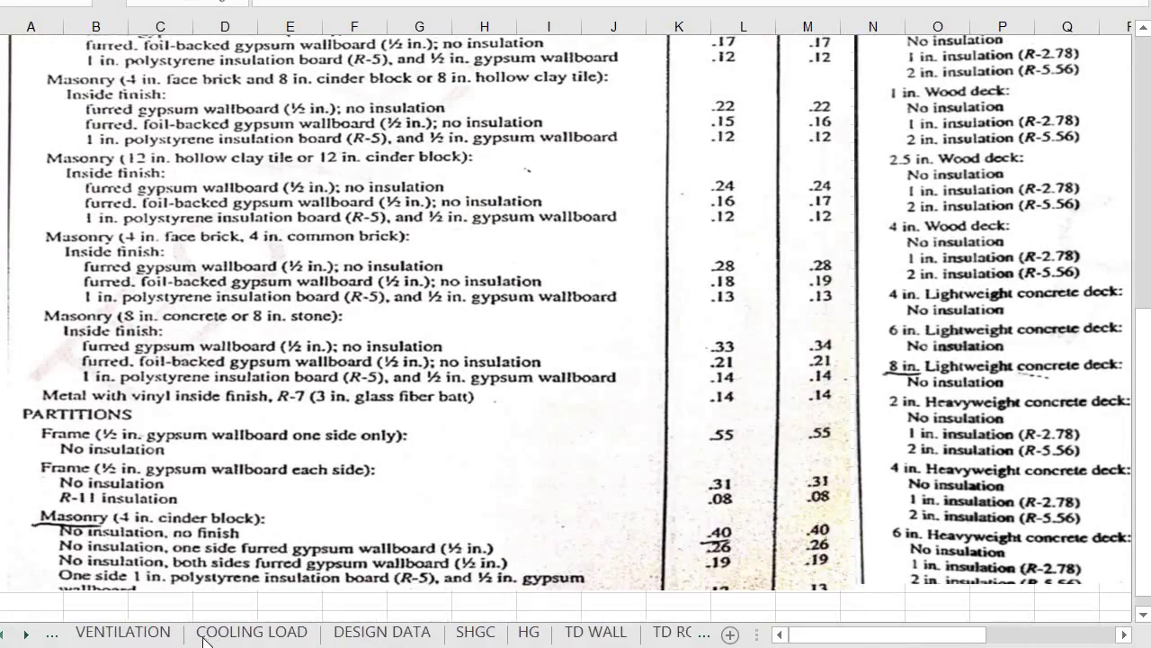
pyautogui.click(221, 639)
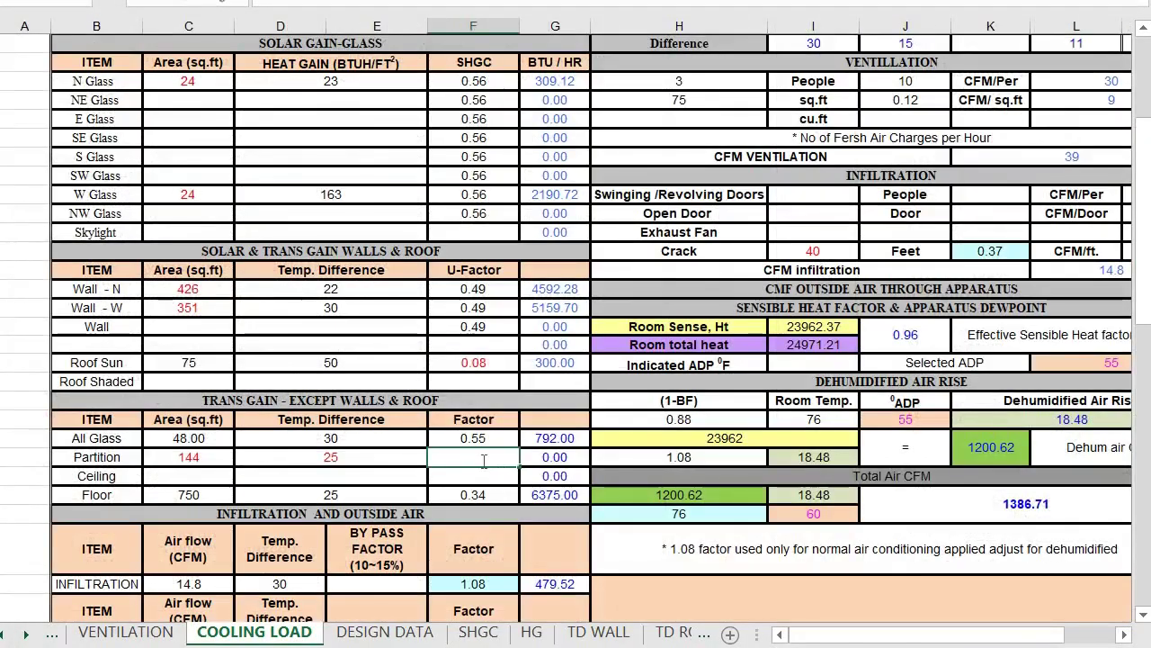
pyautogui.press('Right')
pyautogui.write('44')
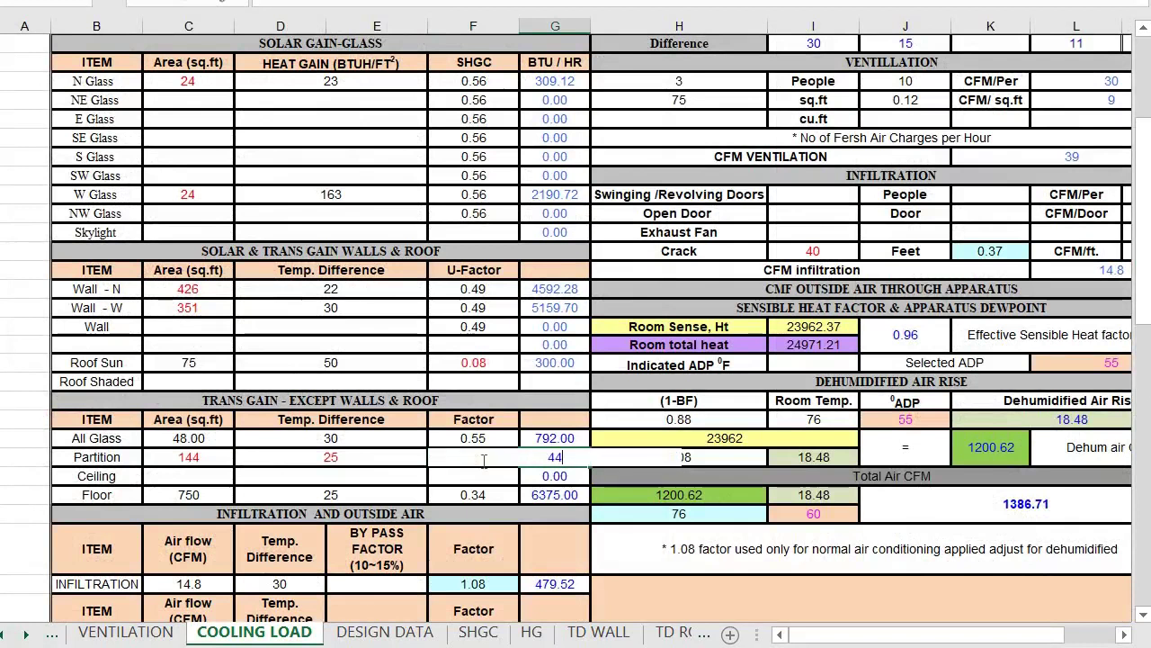
pyautogui.click(526, 494)
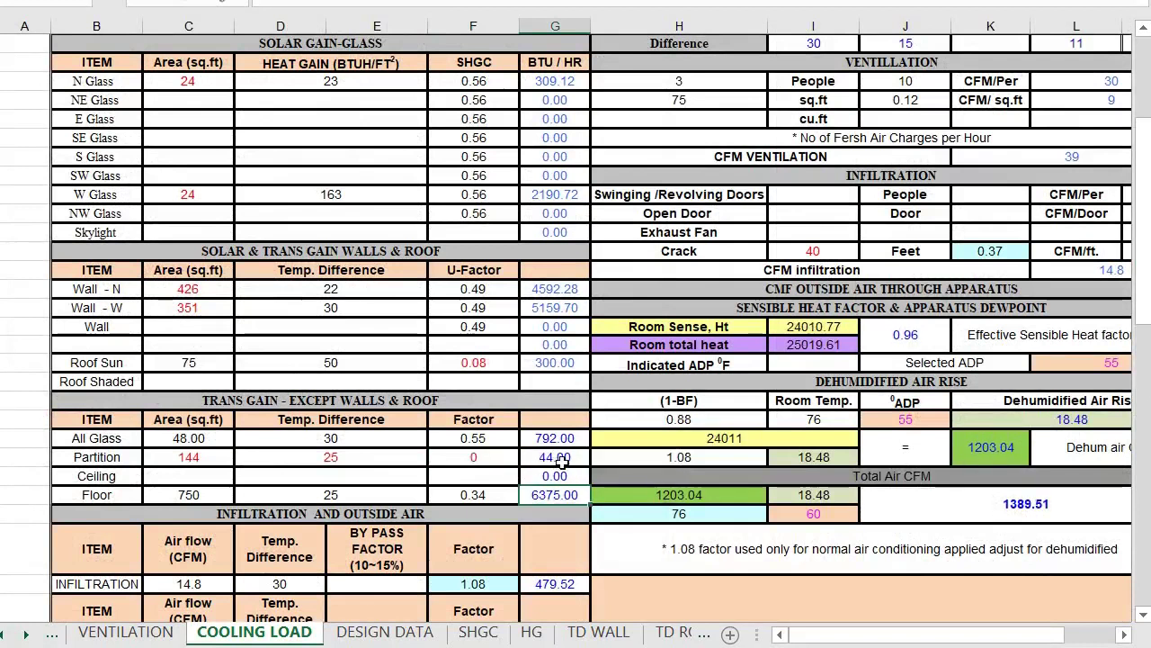
pyautogui.click(514, 460)
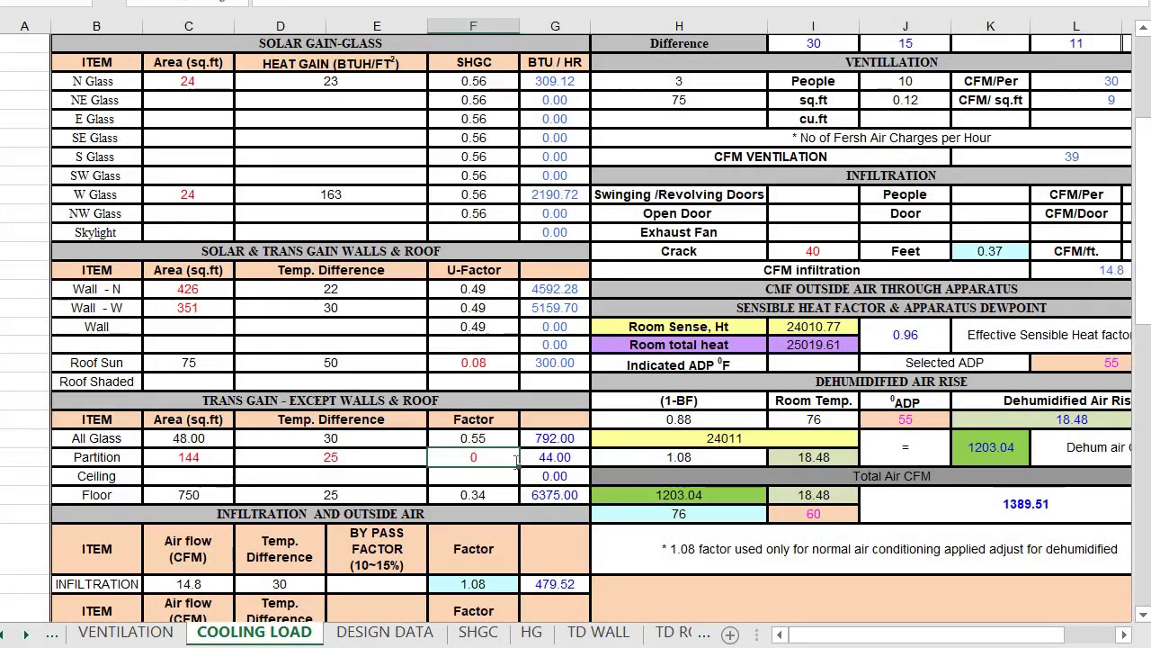
# - Calculate the Partition row's heat gain with the formula =(C33*D33*F33), multiplying area, temperature difference and factor
pyautogui.click(568, 456)
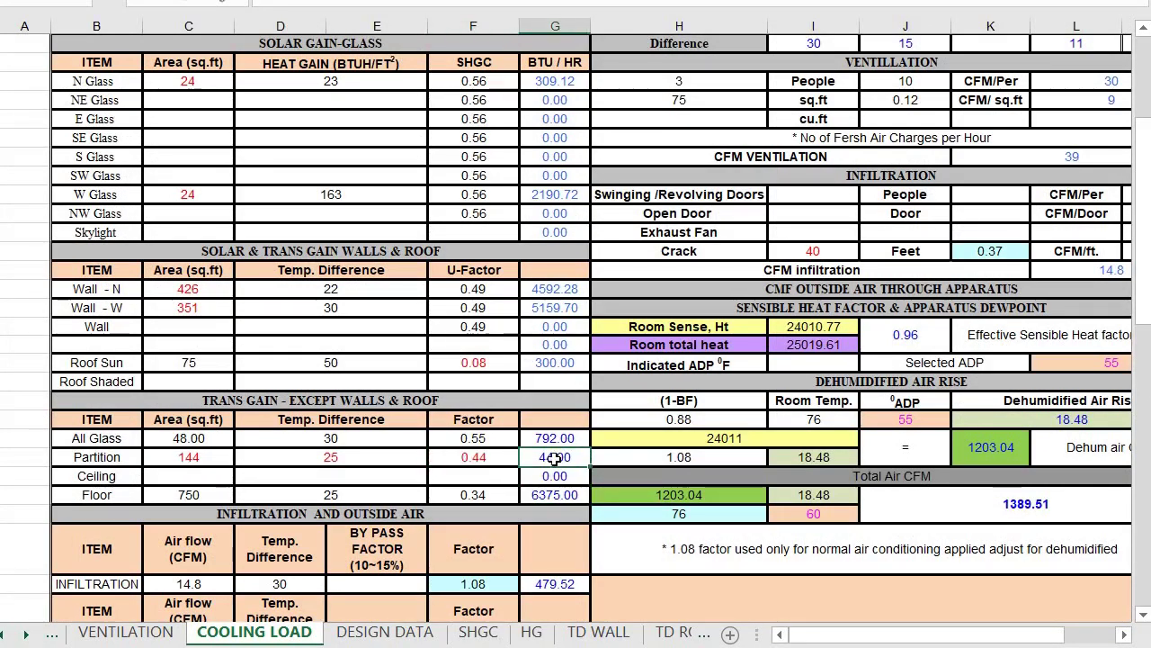
pyautogui.write('44+')
pyautogui.click(213, 459)
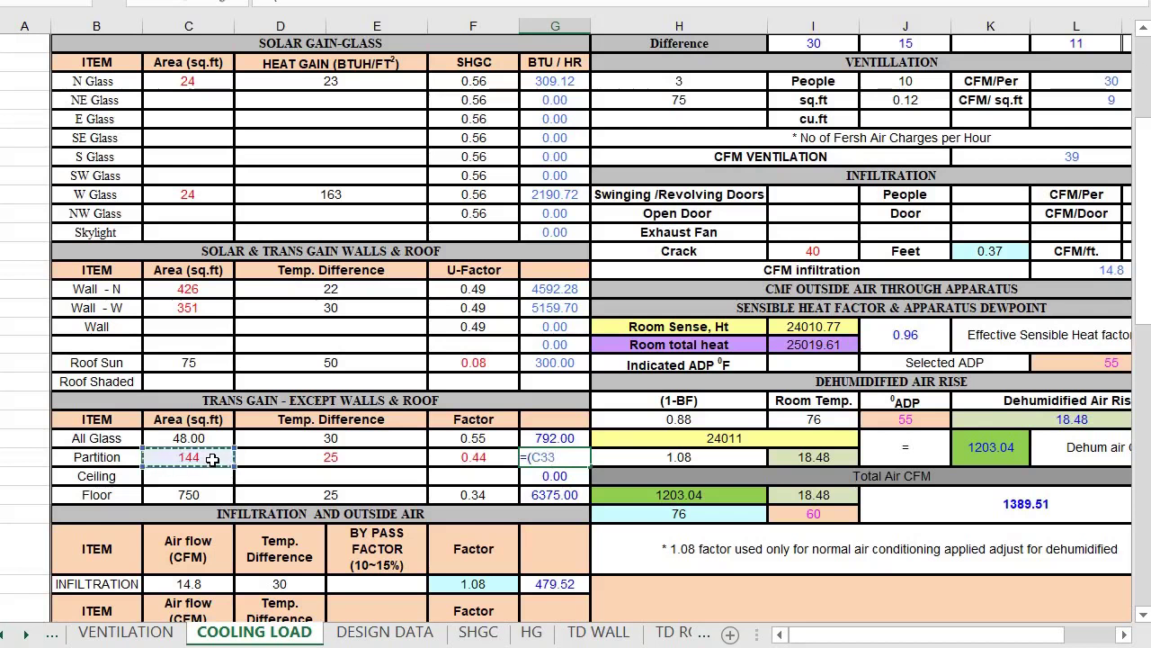
pyautogui.write('*')
pyautogui.click(295, 459)
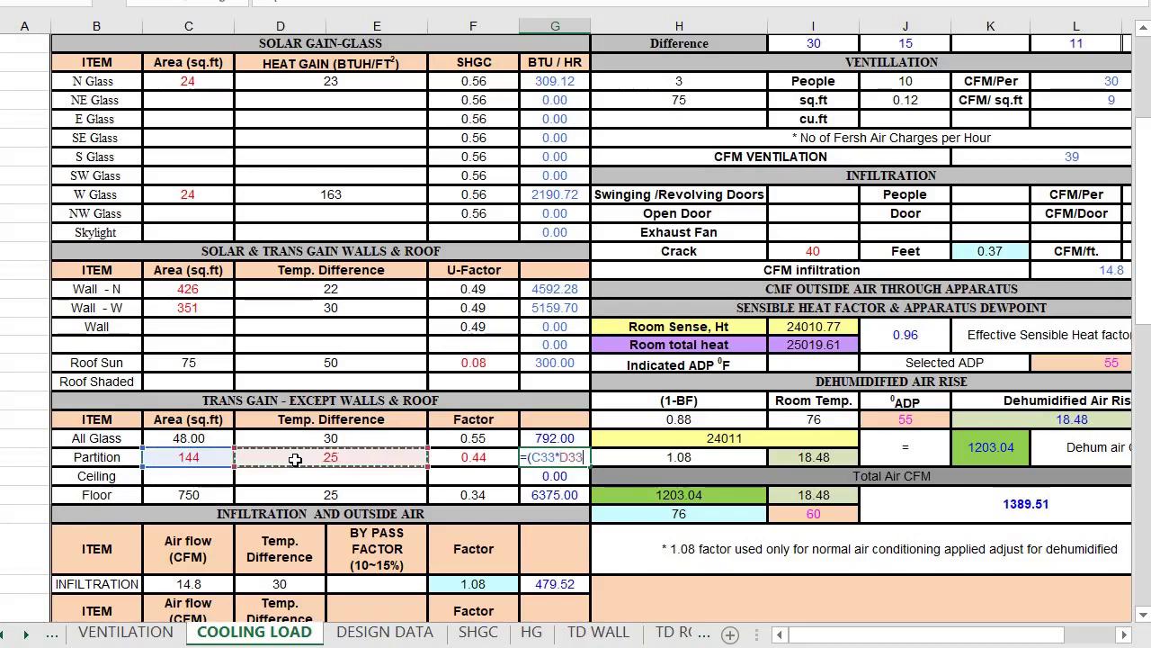
pyautogui.write('*')
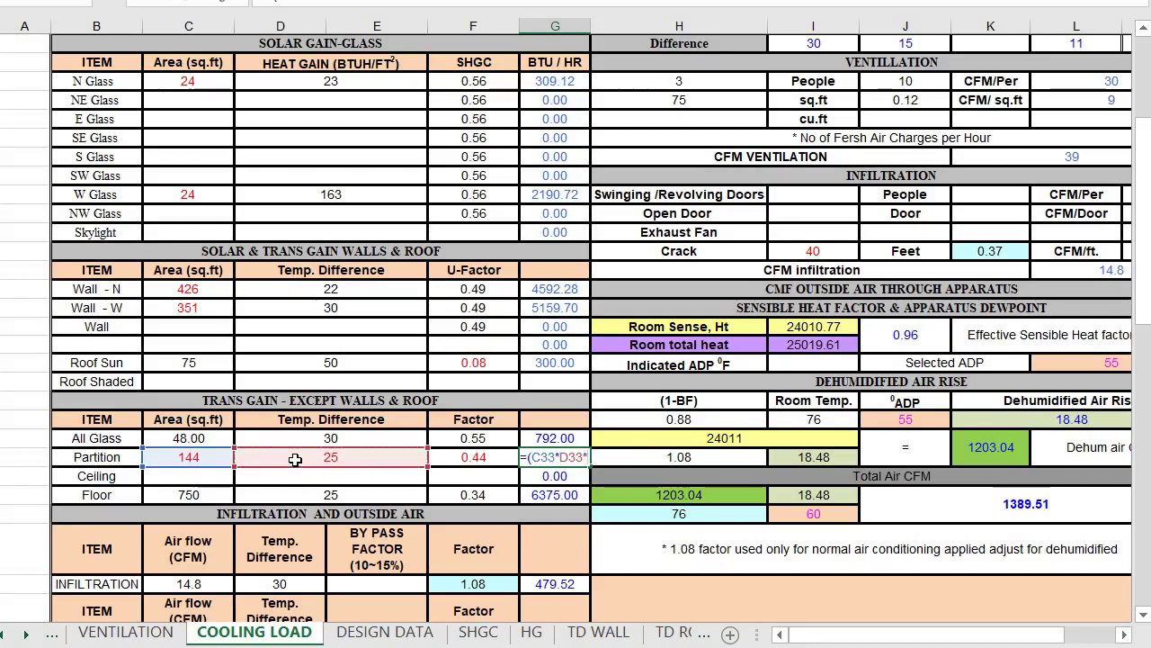
pyautogui.click(475, 463)
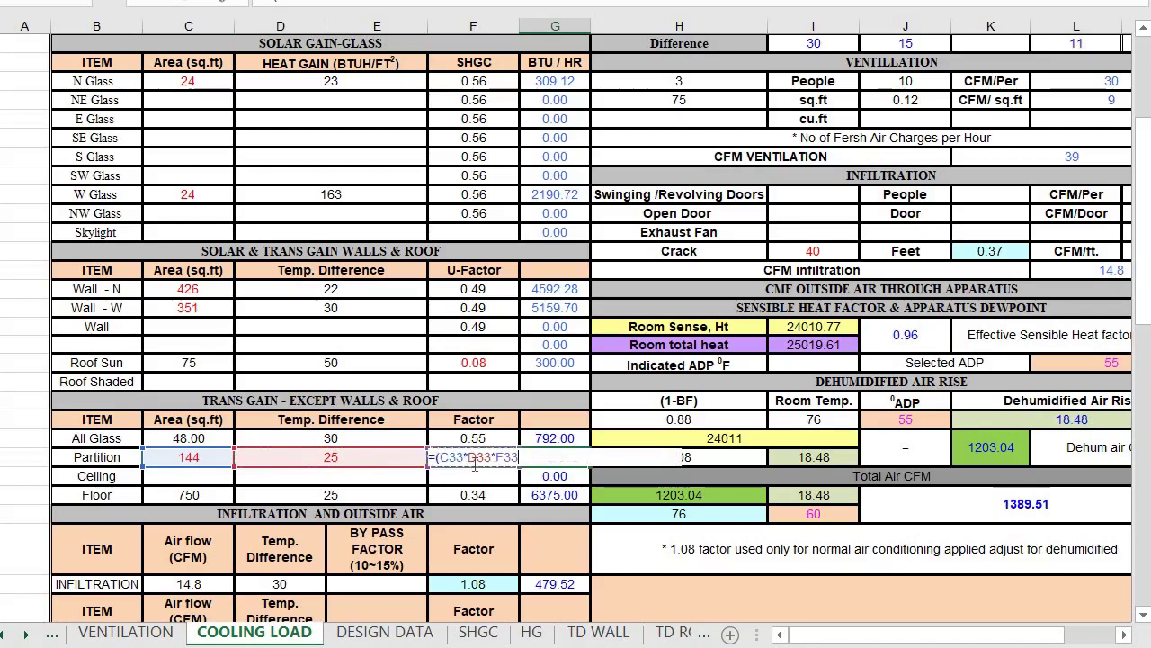
pyautogui.write(')')
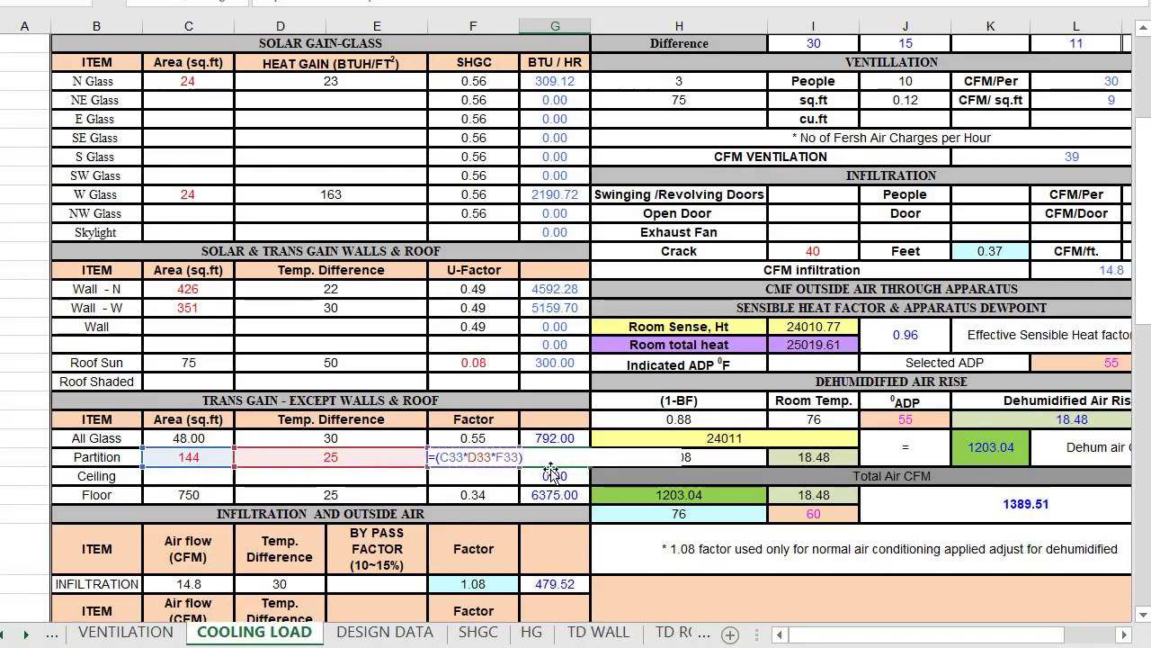
pyautogui.press('Return')
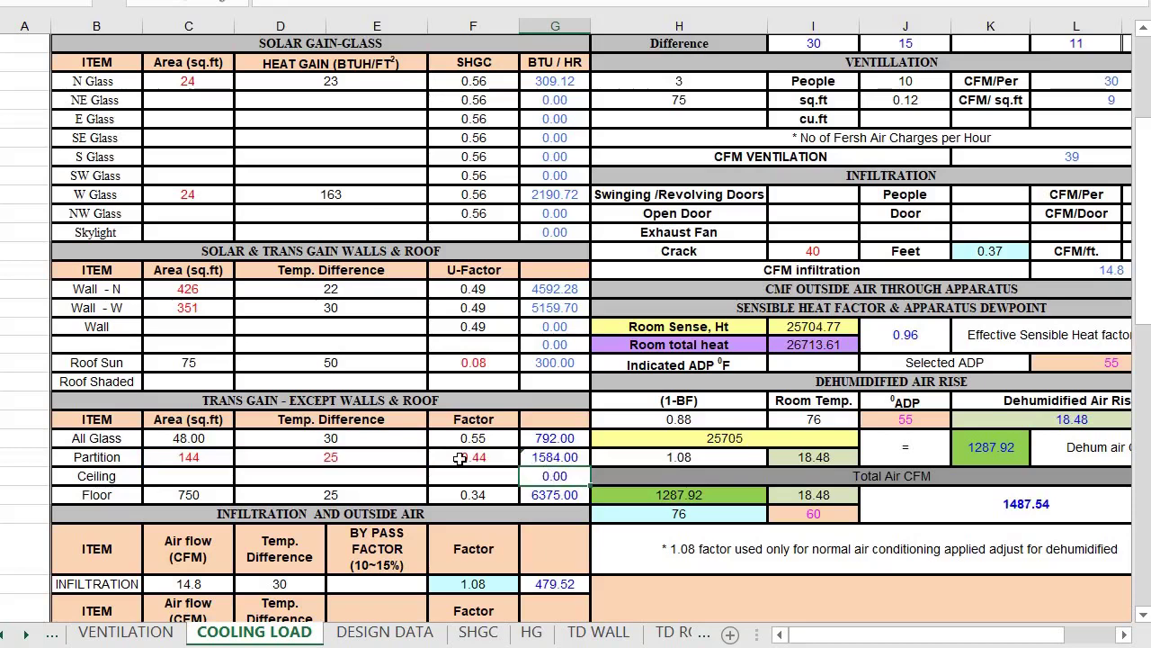
# - Look up Class Room-1's number of people on the SPACE SHEET and set the People count in the COOLING LOAD ventilation section to 19
pyautogui.scroll(3, 881, 268)
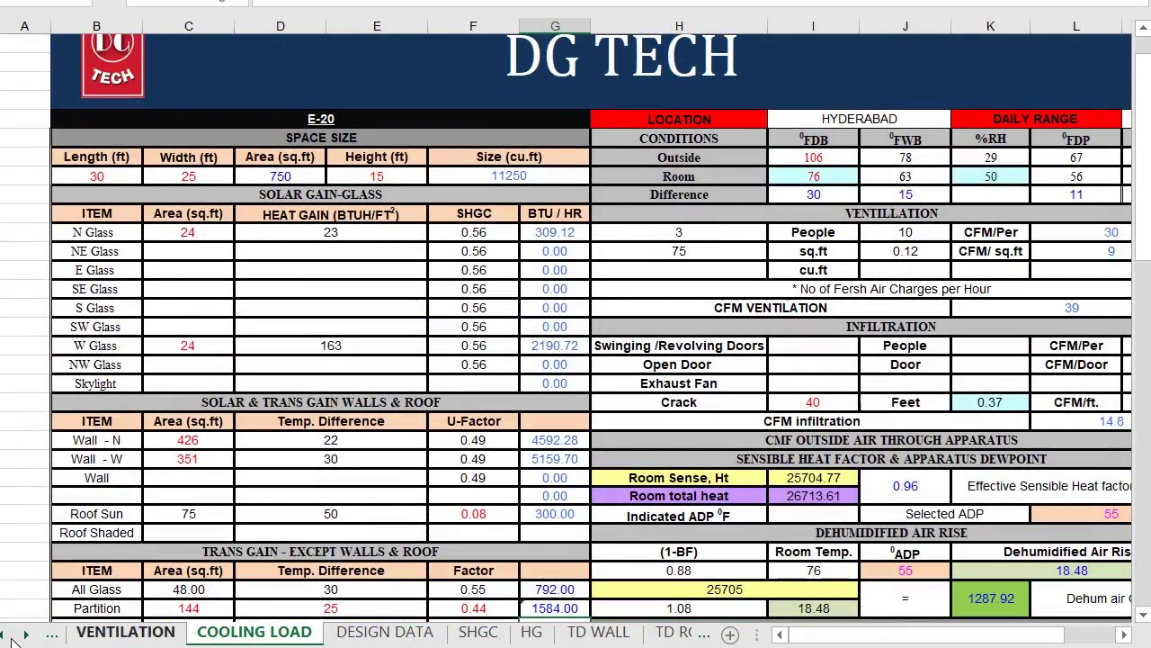
pyautogui.click(10, 636)
pyautogui.click(11, 637)
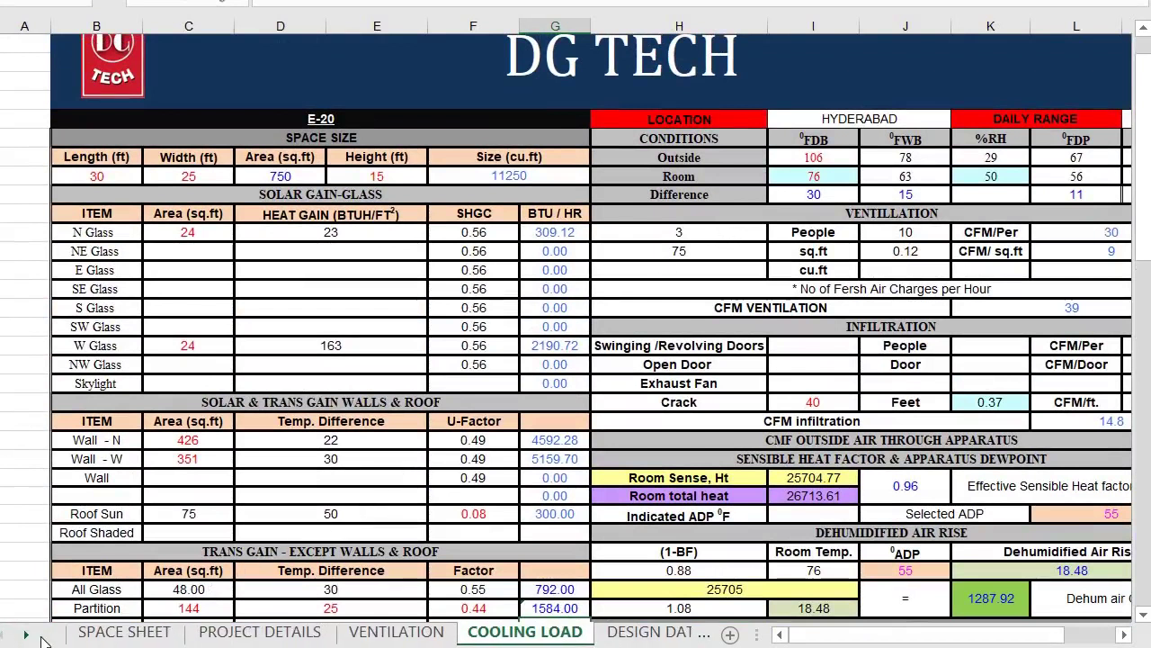
pyautogui.click(90, 633)
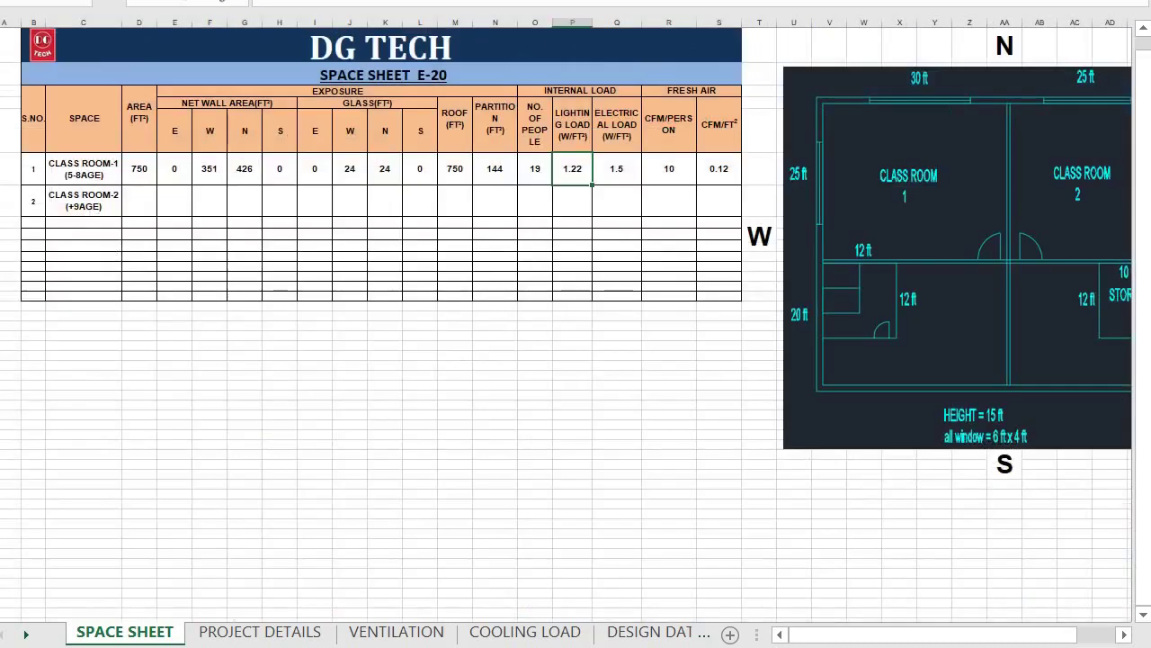
pyautogui.click(525, 633)
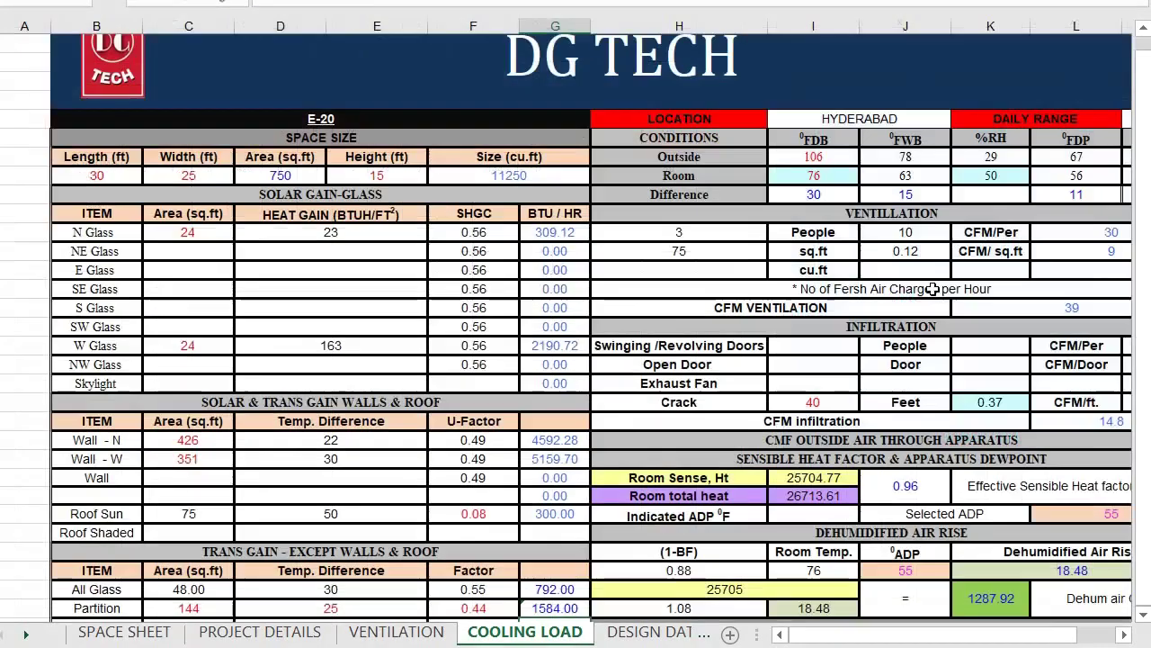
pyautogui.doubleClick(731, 231)
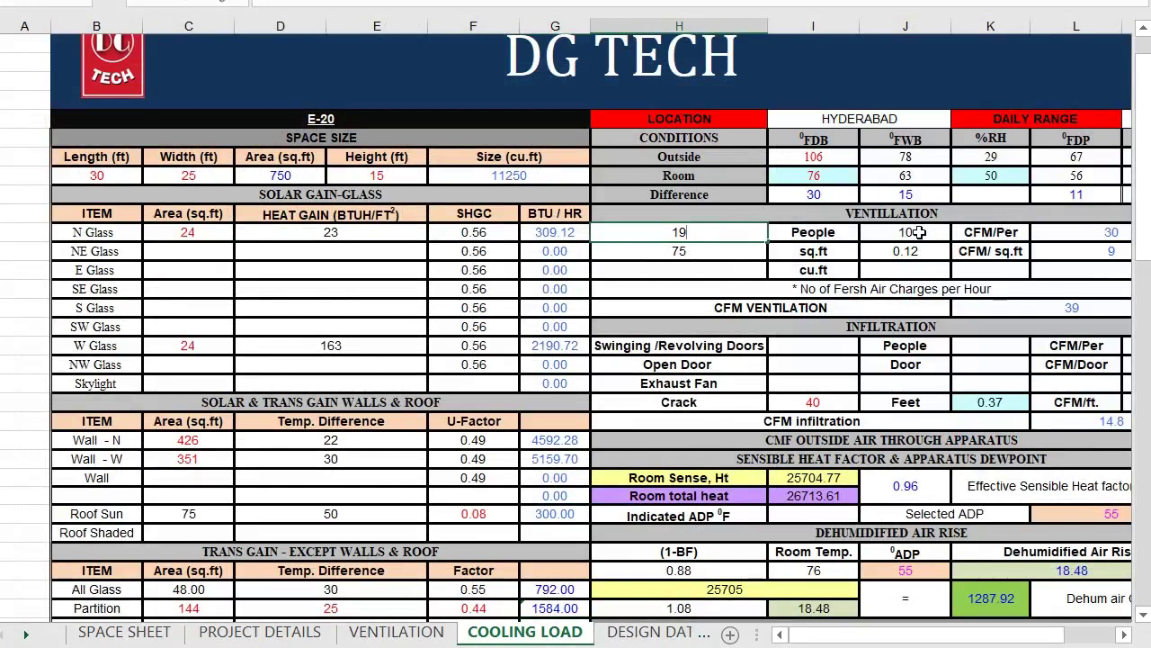
pyautogui.hscroll(1, 917, 232)
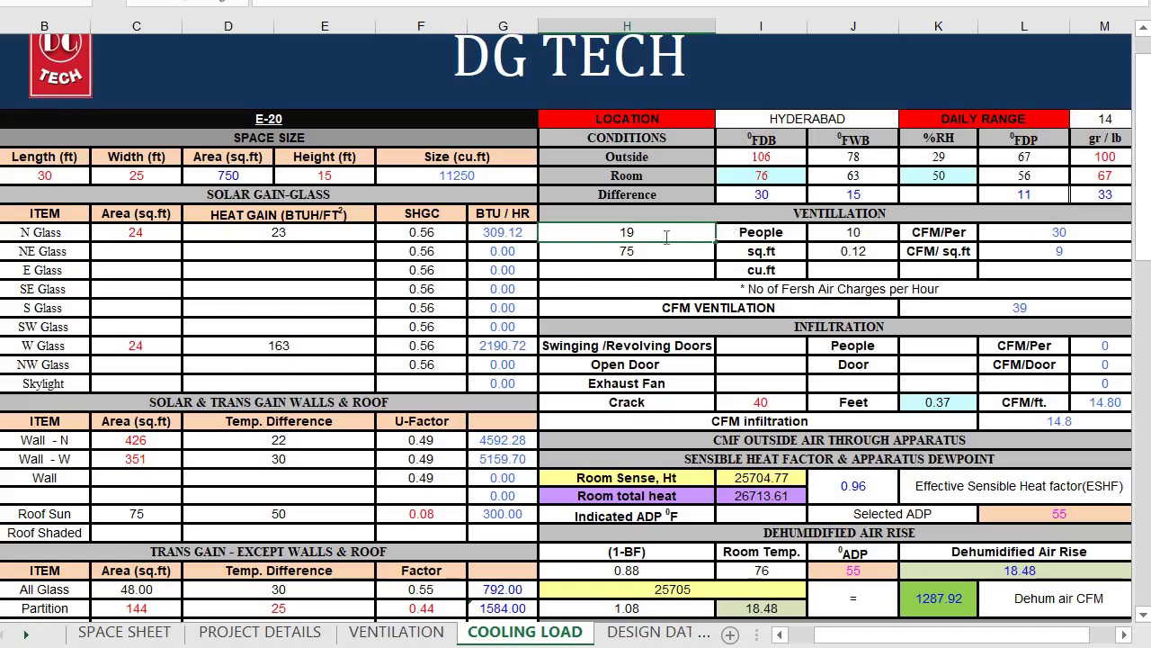
pyautogui.click(1050, 232)
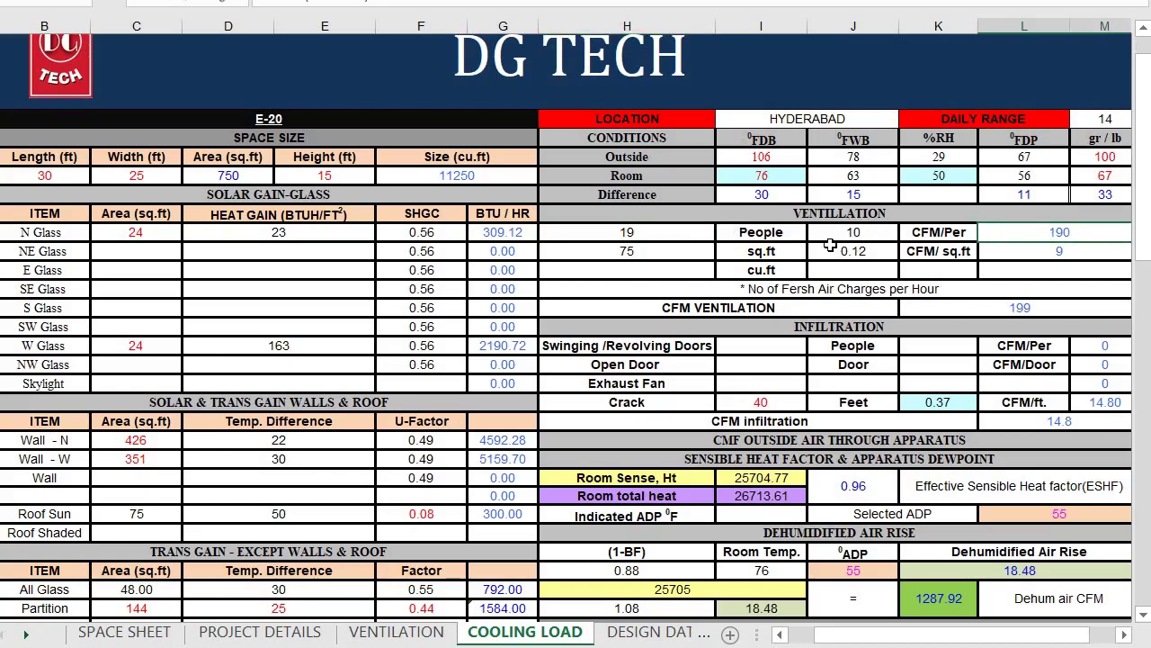
# - Set the ventilation section's sq.ft entry to 750 and check its fresh air rates against the SPACE SHEET
pyautogui.doubleClick(670, 252)
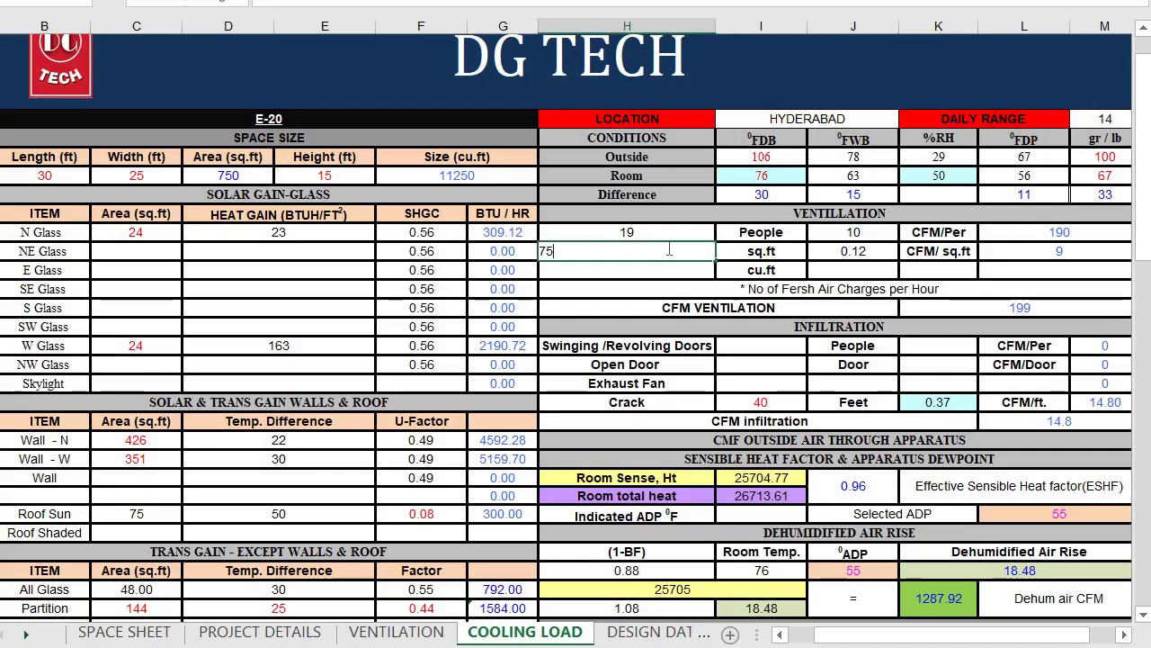
pyautogui.write('0')
pyautogui.click(845, 252)
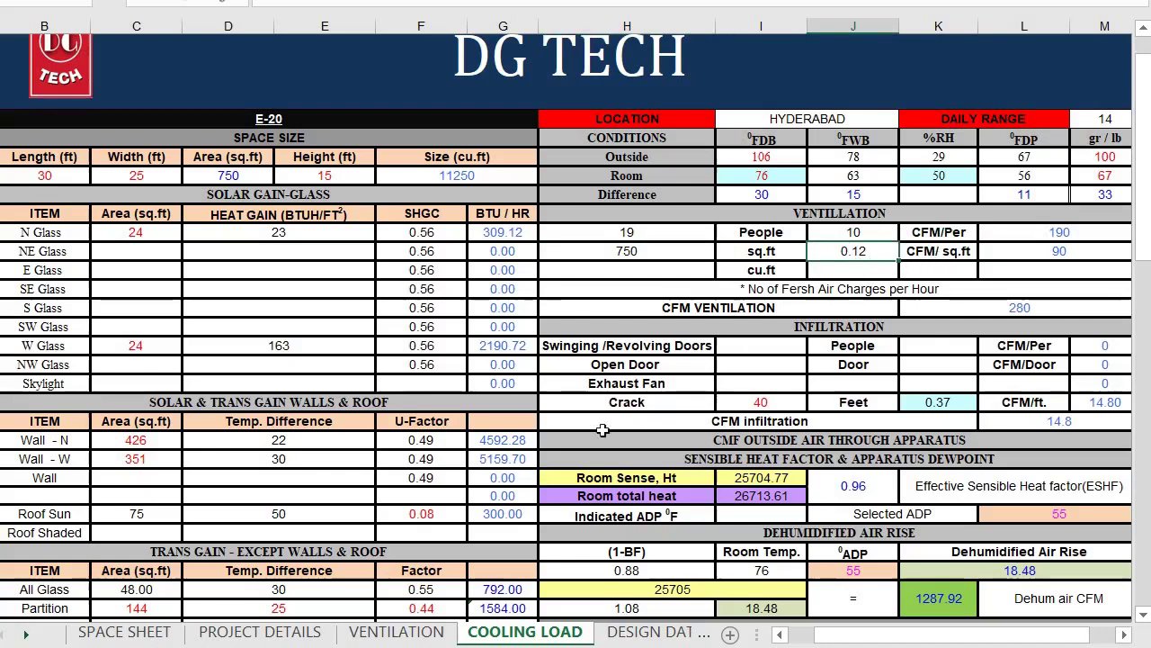
pyautogui.click(124, 632)
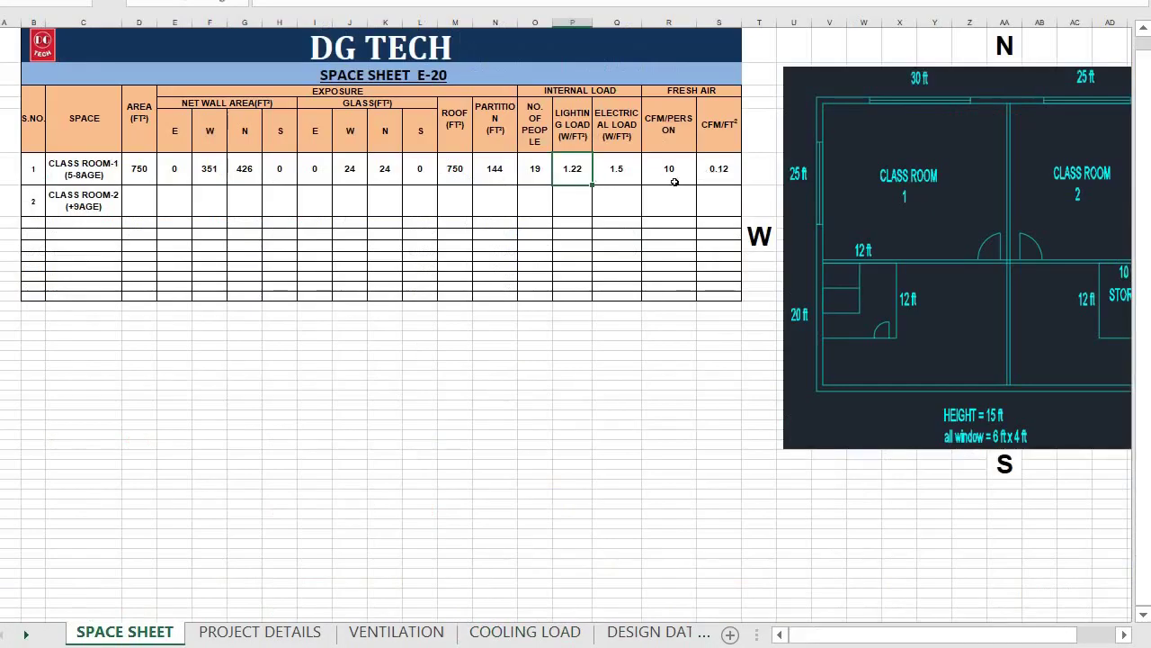
pyautogui.click(529, 635)
pyautogui.scroll(2, 998, 282)
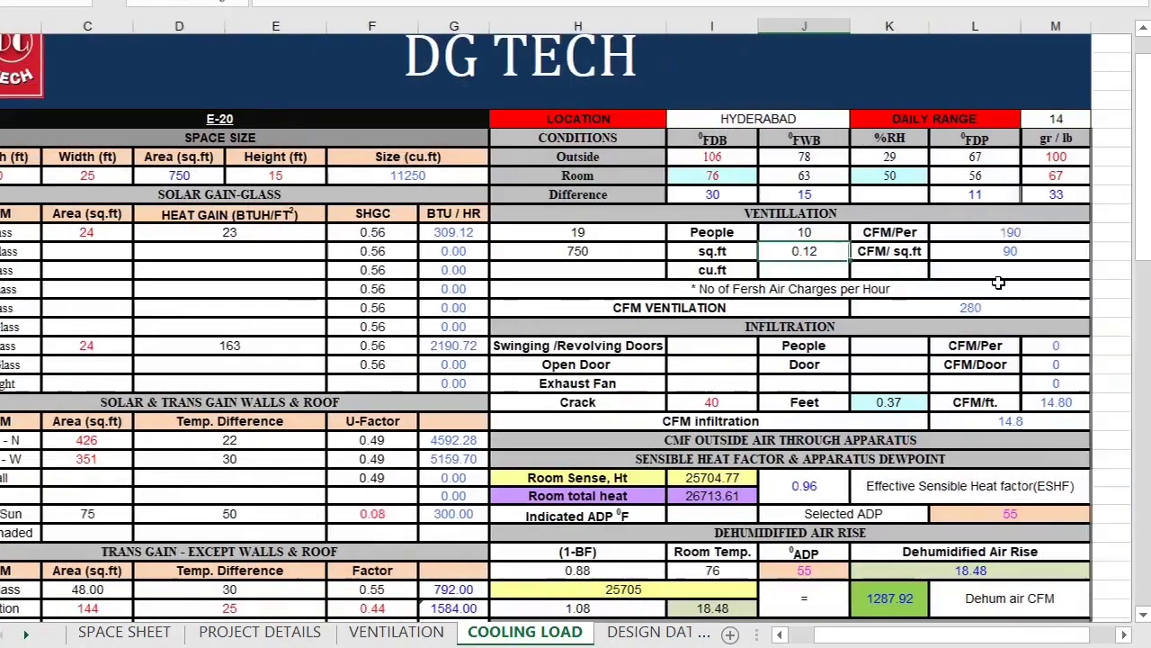
pyautogui.hscroll(2, 998, 282)
pyautogui.click(861, 268)
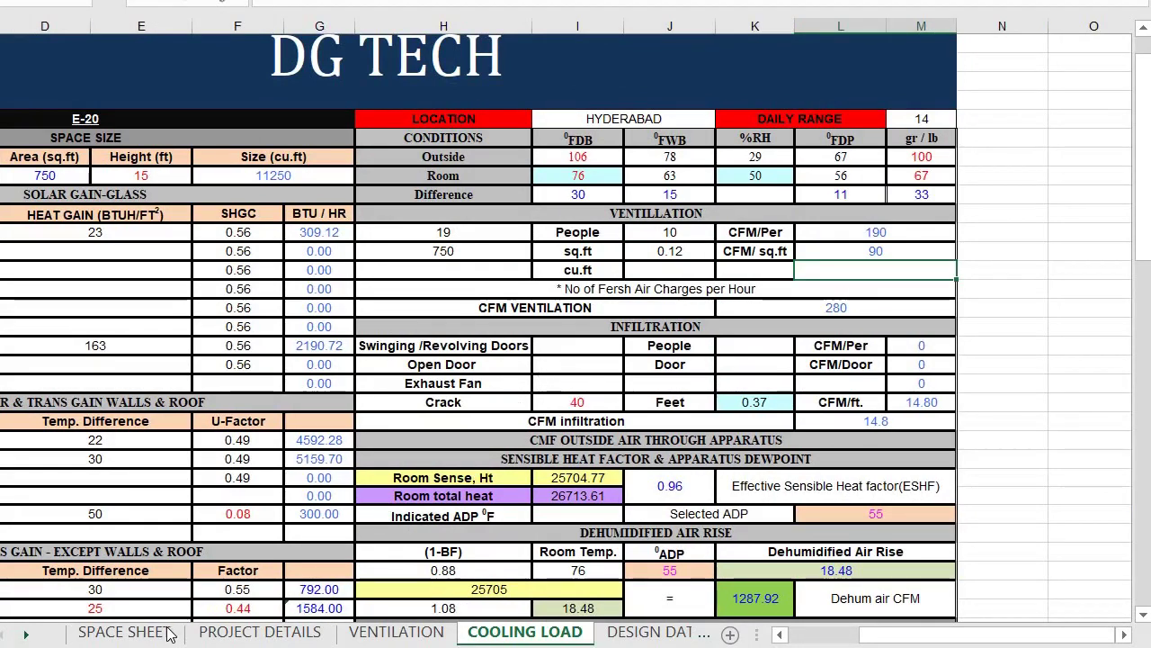
# - Check Class Room-1's windows on the SPACE SHEET plan, then examine the COOLING LOAD Crack row, CFM infiltration and INFILTRATION air flow
pyautogui.click(126, 632)
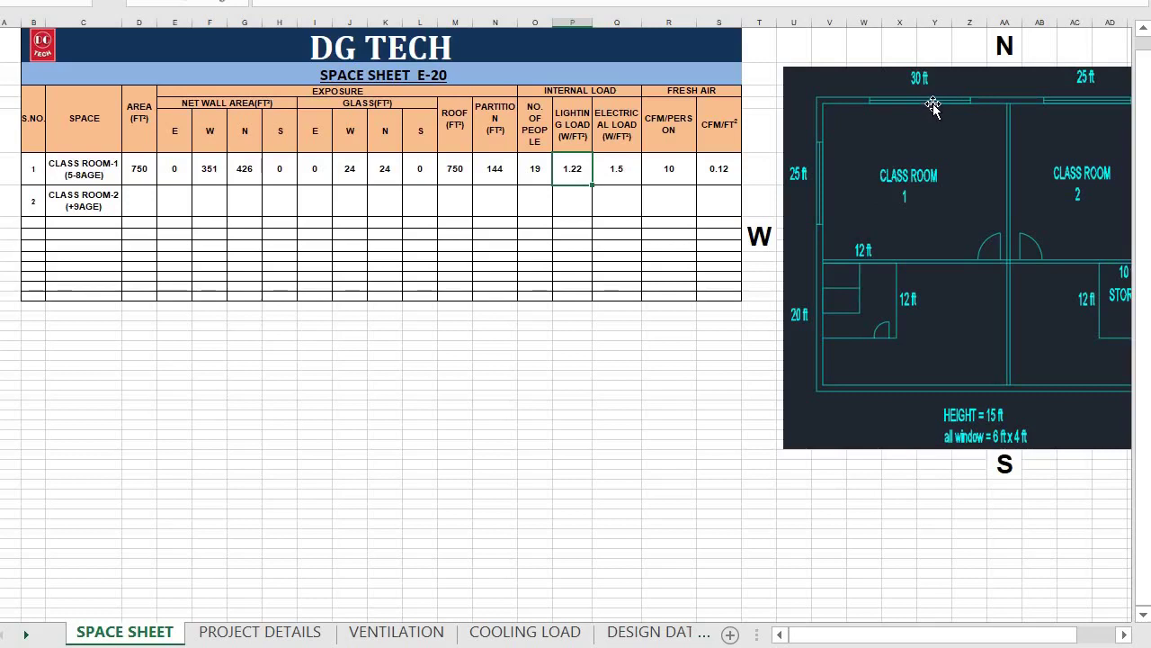
pyautogui.click(524, 632)
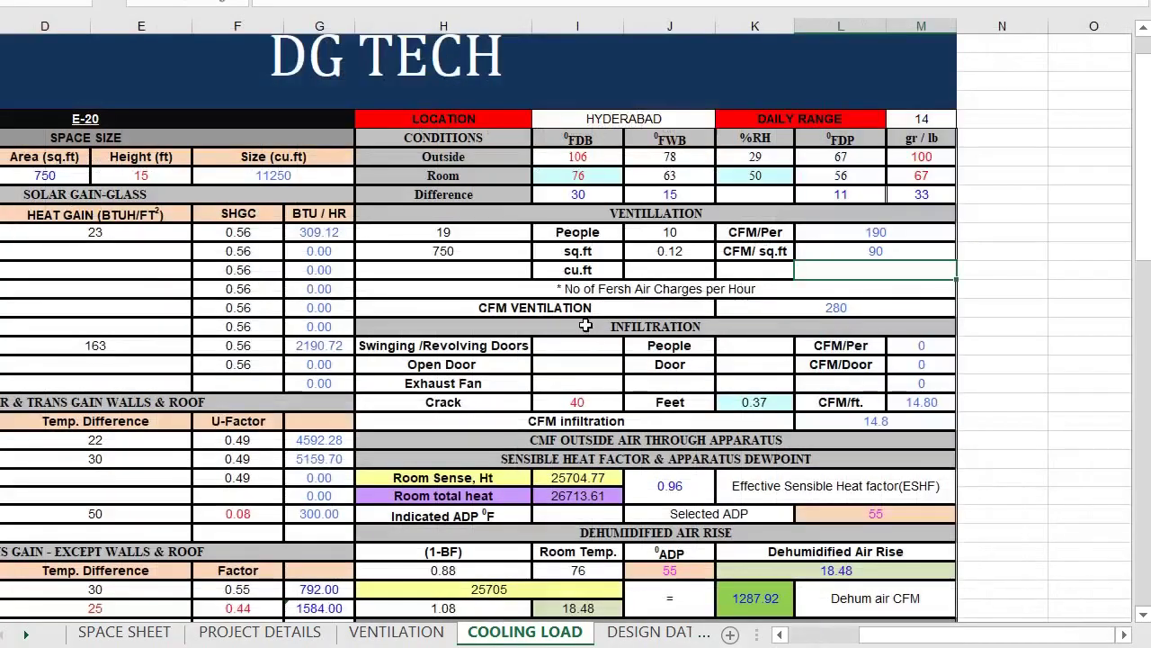
pyautogui.click(597, 401)
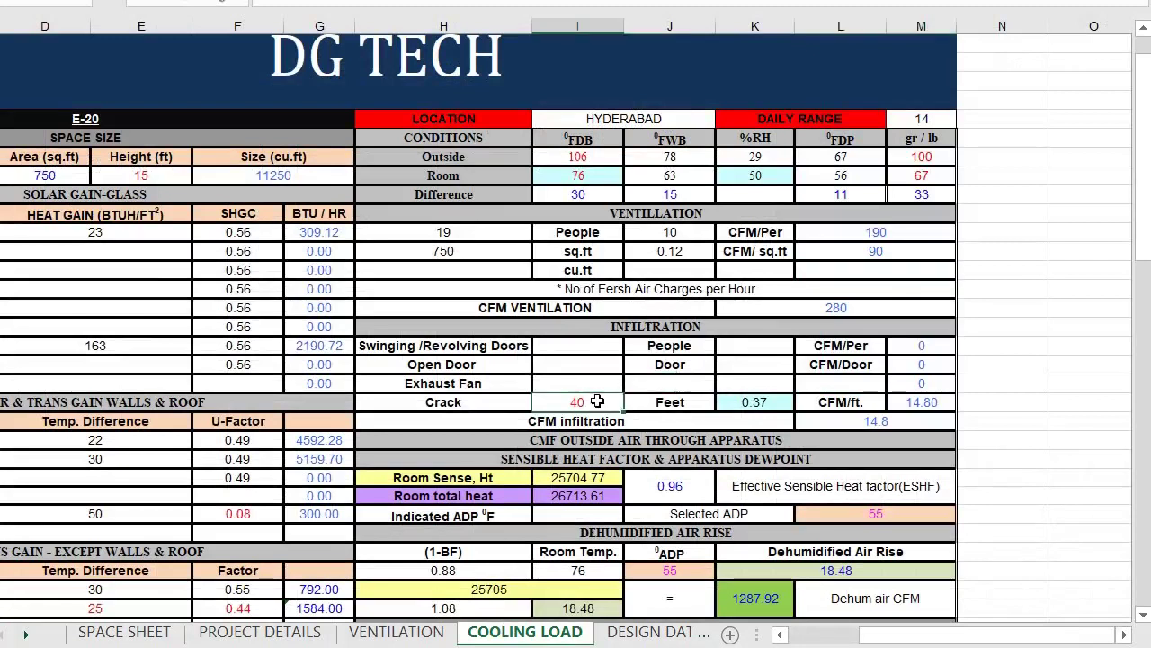
pyautogui.click(766, 402)
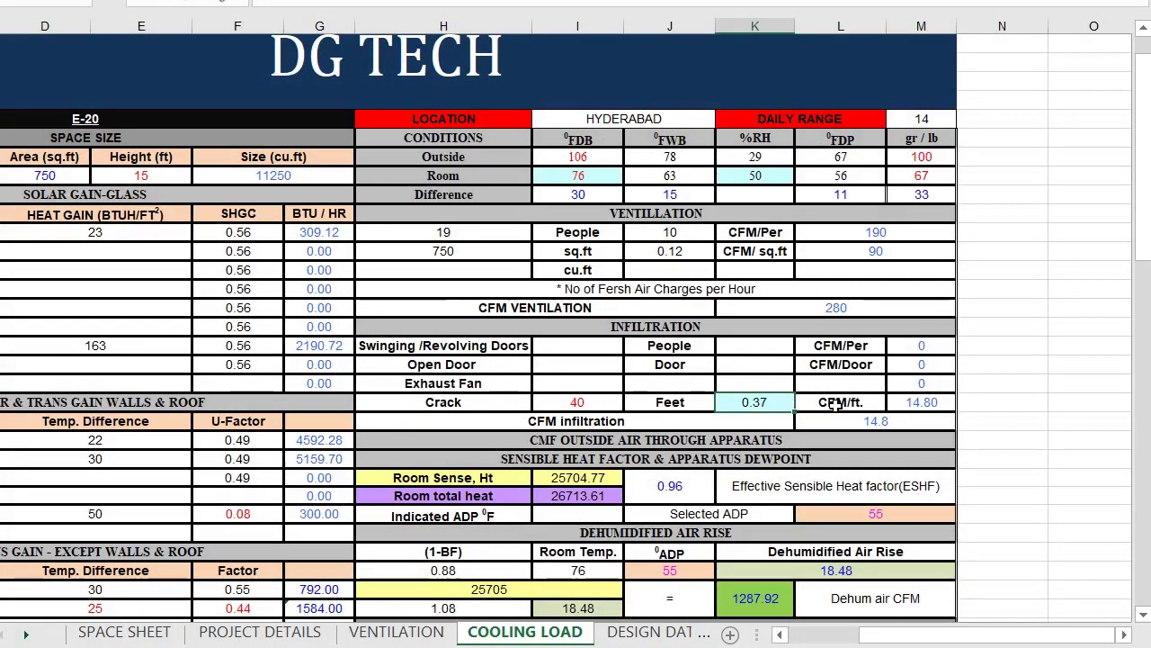
pyautogui.click(910, 402)
pyautogui.click(892, 420)
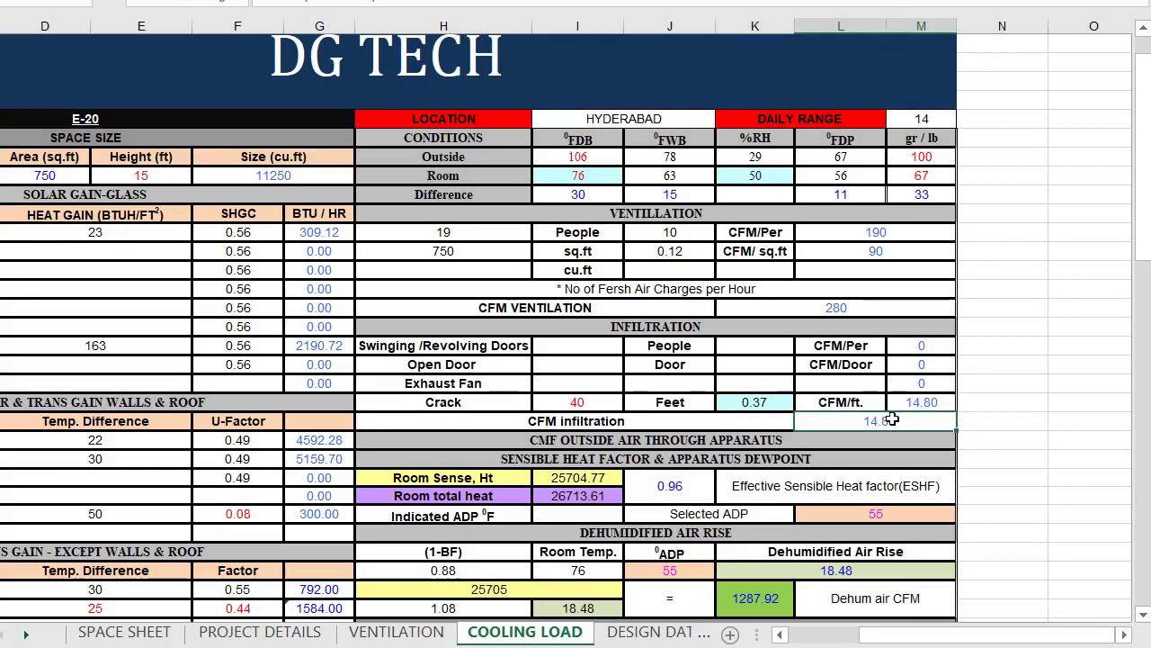
pyautogui.scroll(-2, 810, 436)
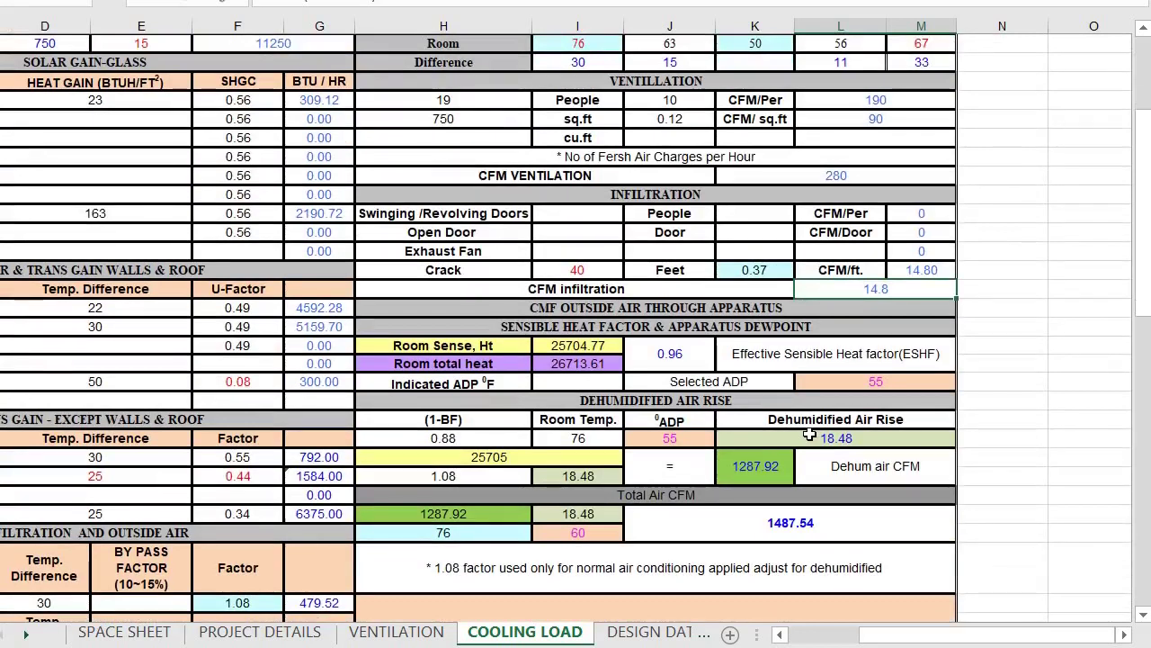
pyautogui.scroll(-2, 810, 437)
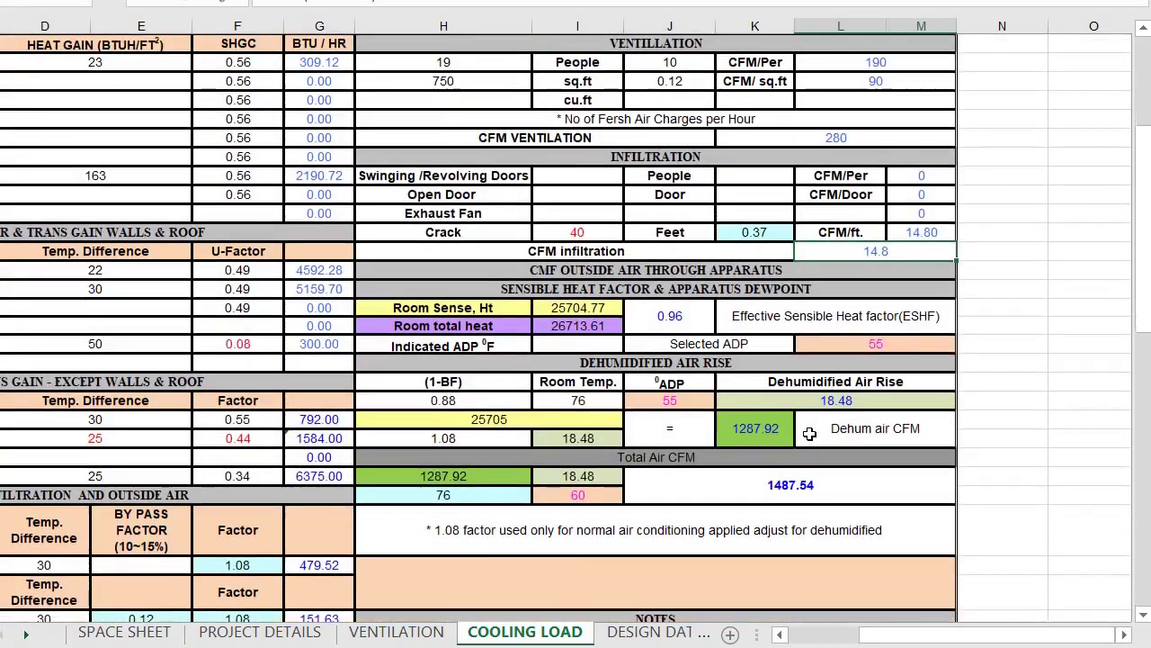
pyautogui.hscroll(-3, 605, 394)
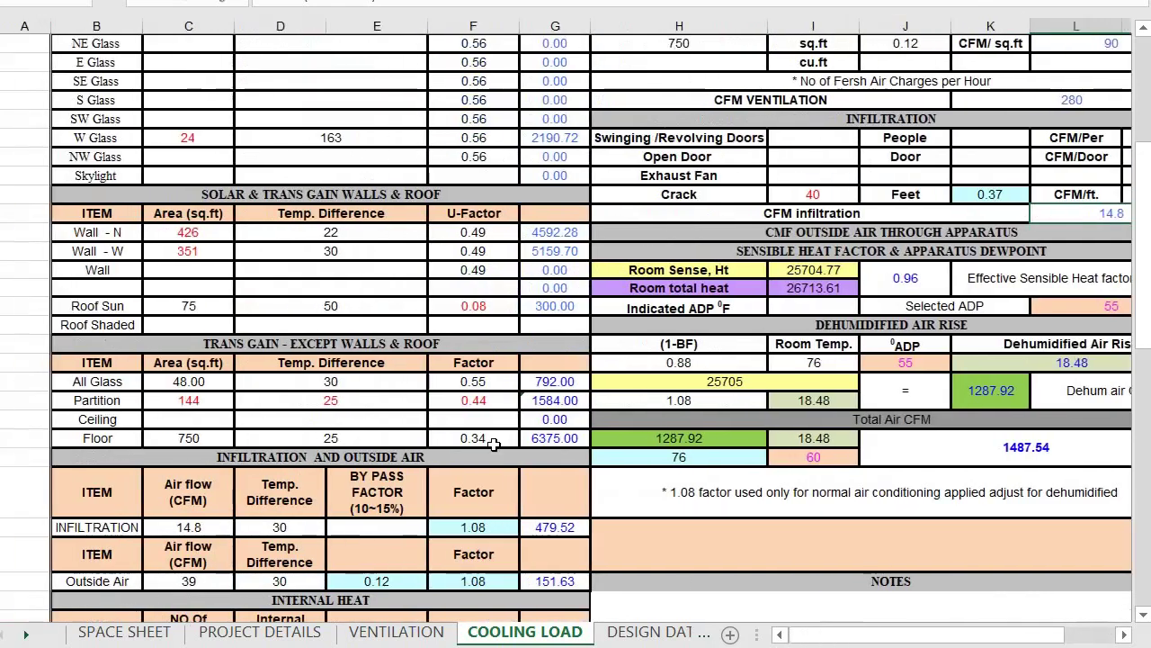
pyautogui.scroll(-2, 494, 445)
pyautogui.scroll(-1, 493, 445)
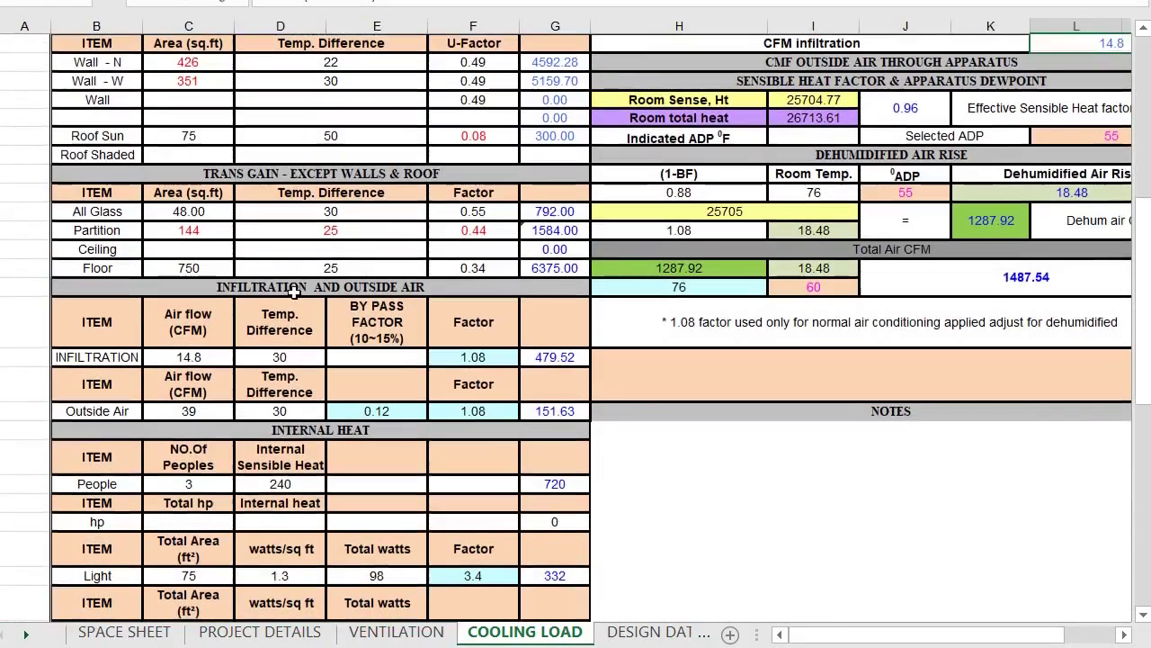
pyautogui.click(200, 356)
# - Check the CFM VENTILATION figure and set the Outside Air row's air flow to 280 CFM
pyautogui.scroll(1, 751, 208)
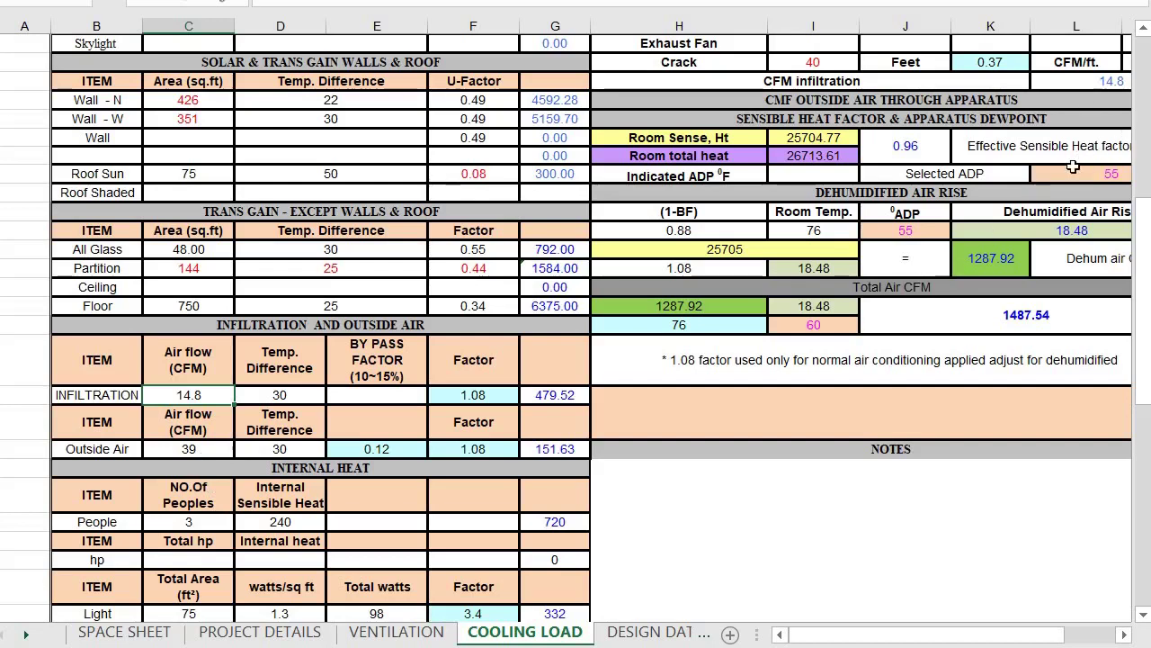
pyautogui.hscroll(1, 1073, 167)
pyautogui.scroll(4, 1066, 135)
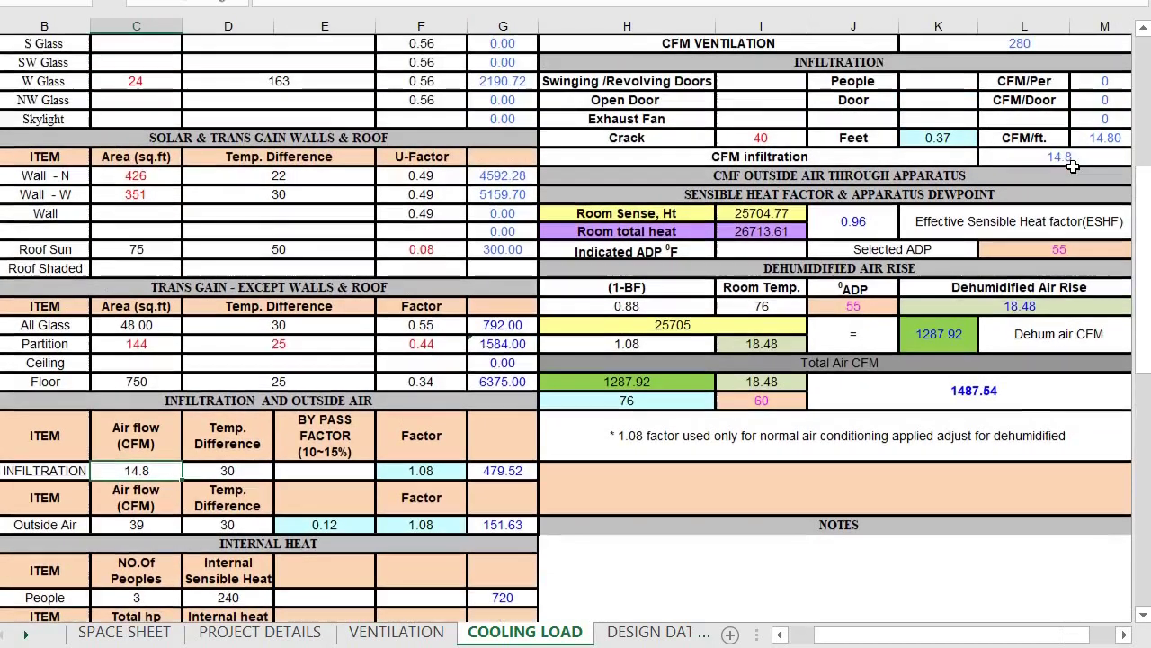
pyautogui.scroll(1, 1059, 100)
pyautogui.click(1053, 63)
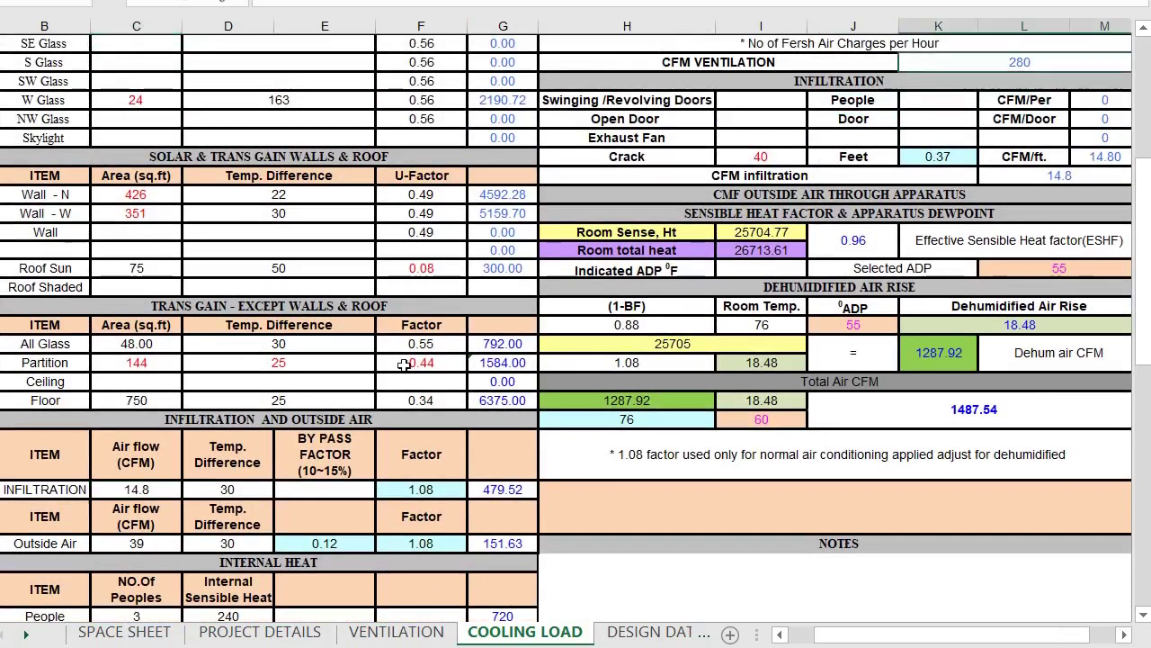
pyautogui.scroll(-1, 320, 422)
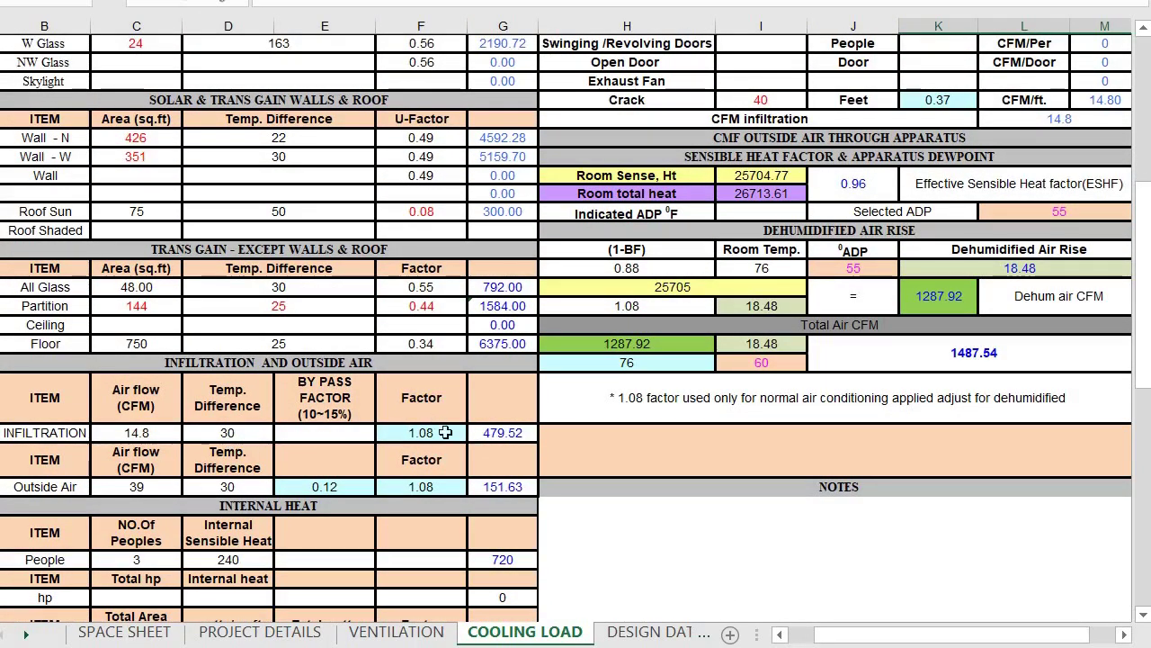
pyautogui.click(144, 485)
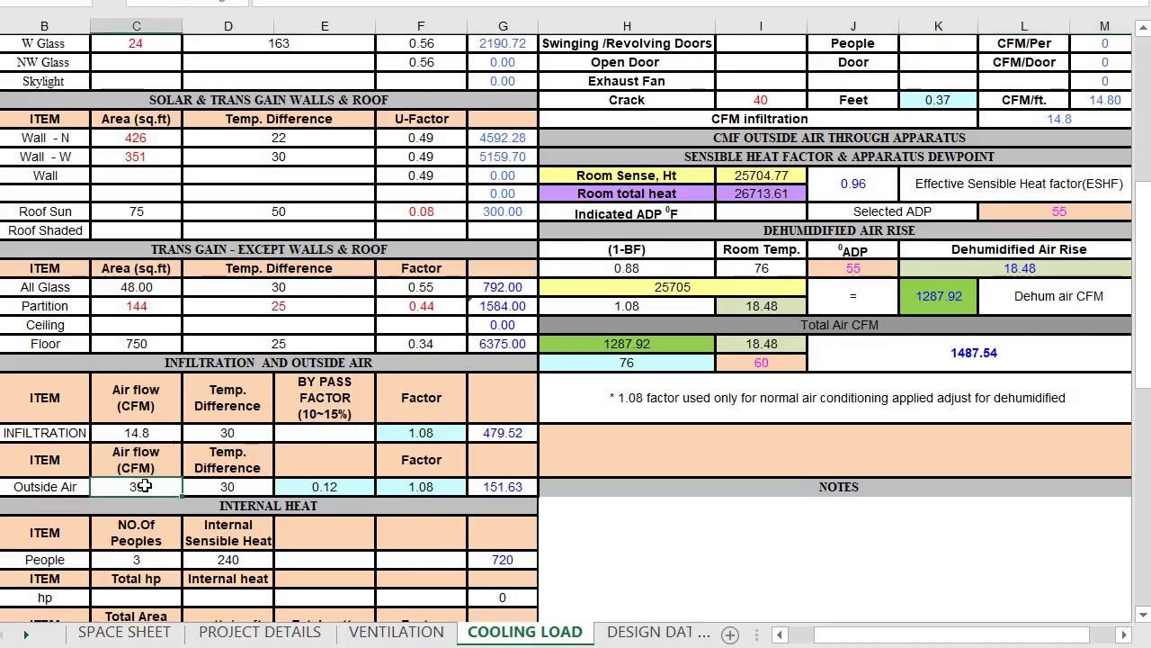
pyautogui.scroll(1, 444, 435)
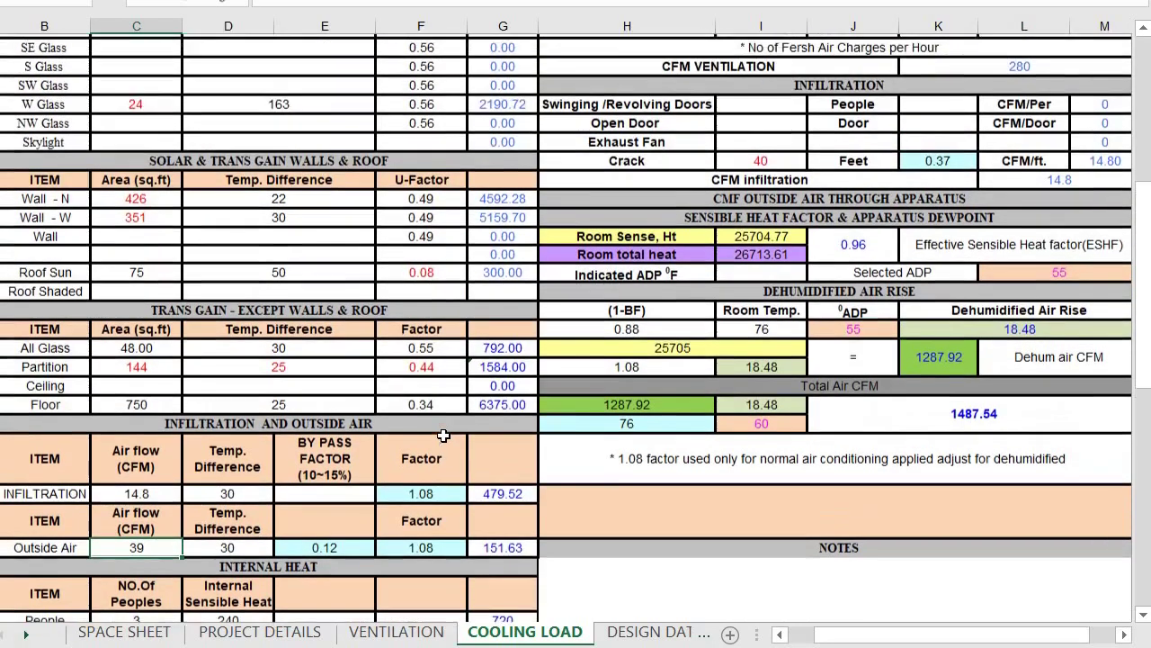
pyautogui.scroll(-2, 443, 436)
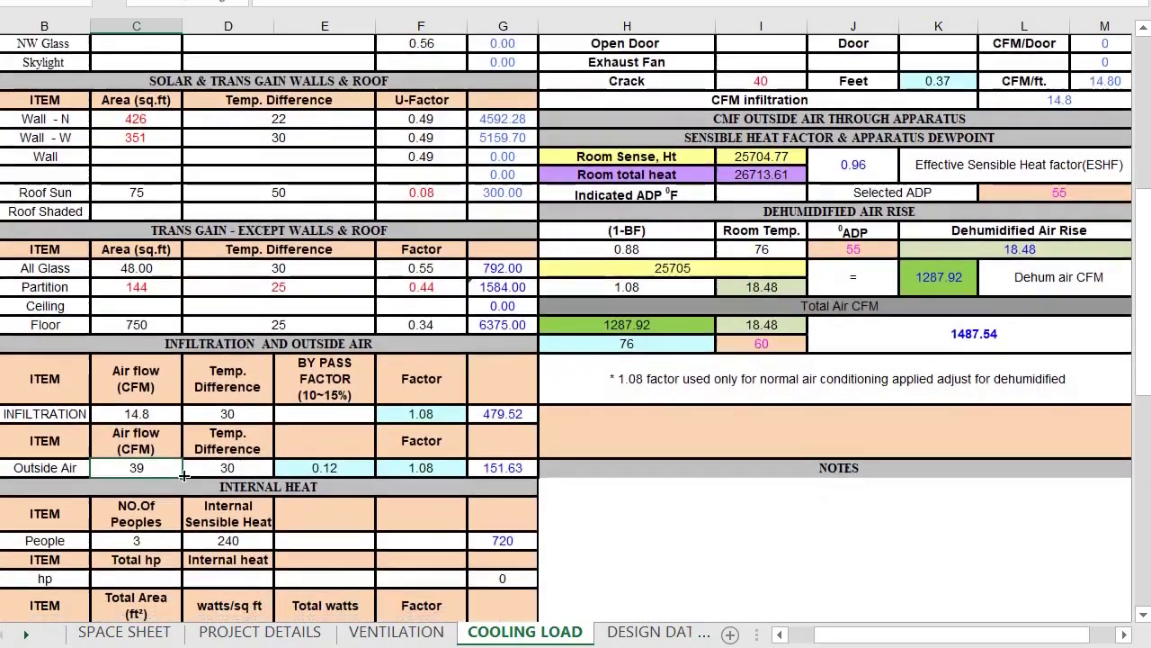
pyautogui.click(162, 480)
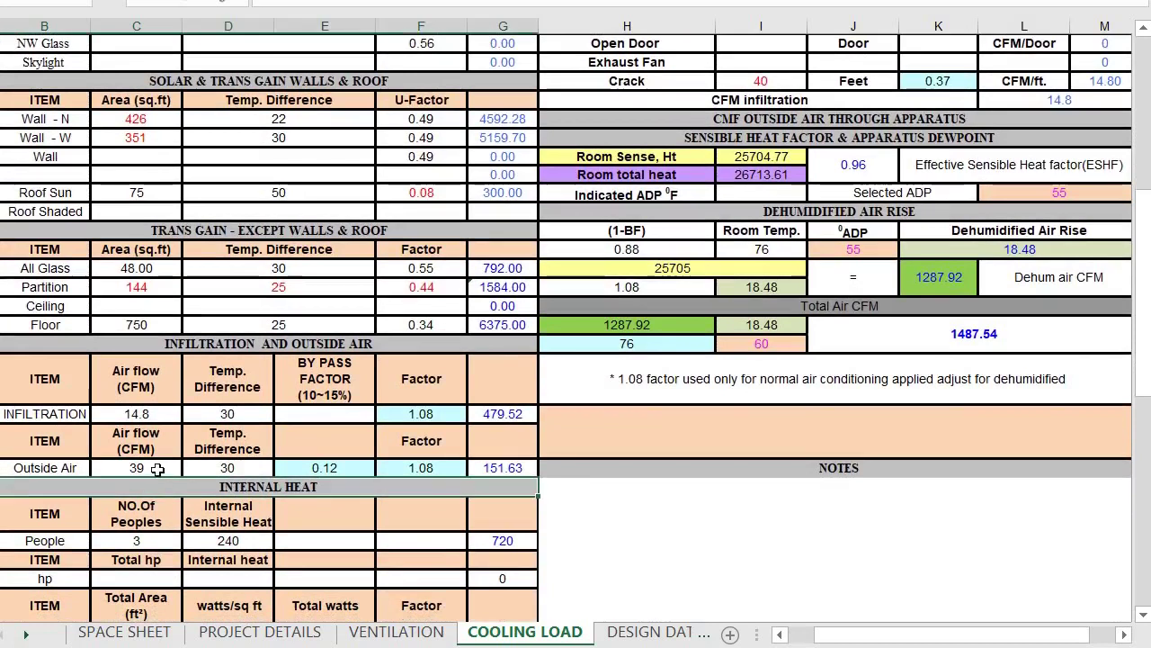
pyautogui.doubleClick(159, 468)
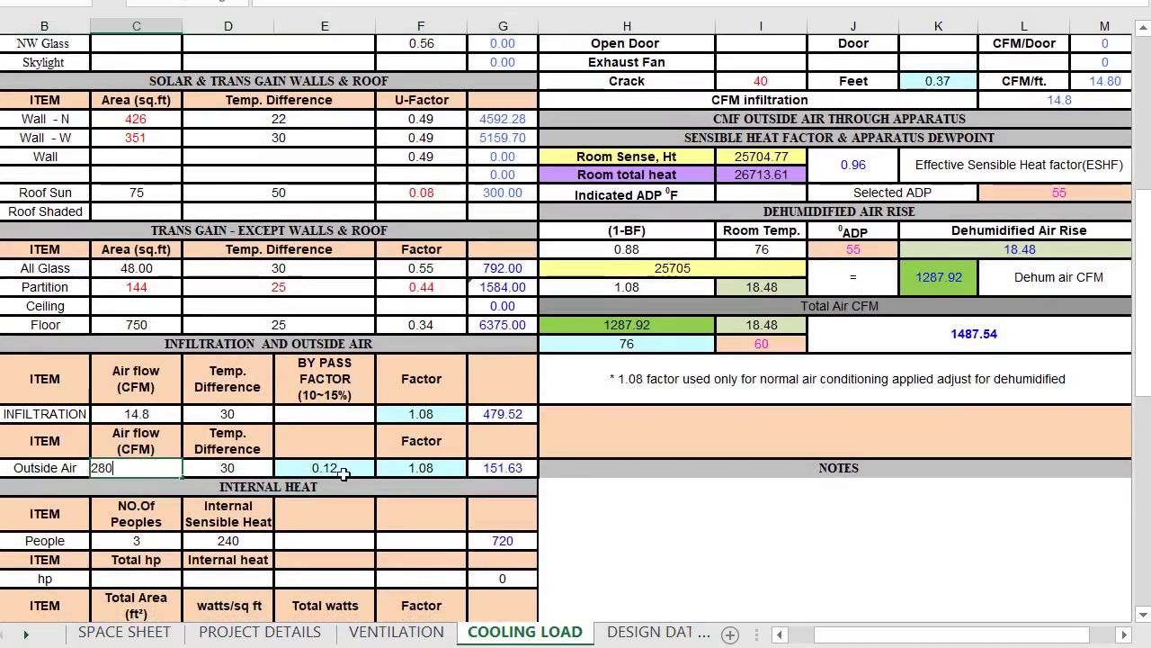
pyautogui.click(430, 468)
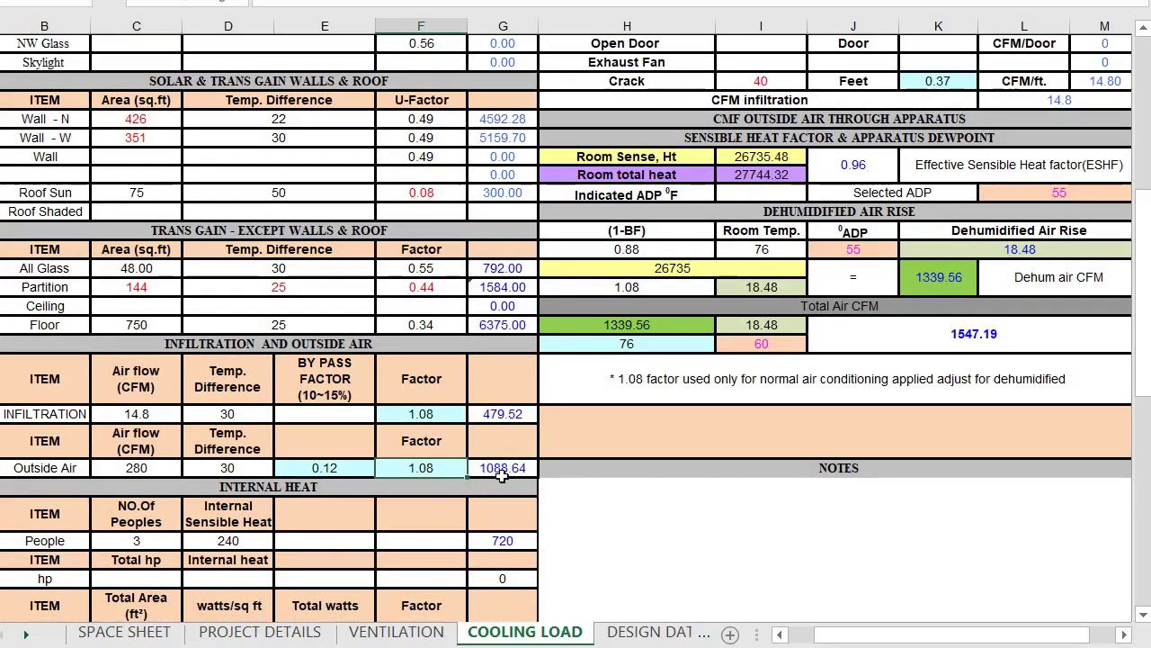
# - Set the number of people in the INTERNAL HEAT section's People row to 19
pyautogui.scroll(-1, 502, 477)
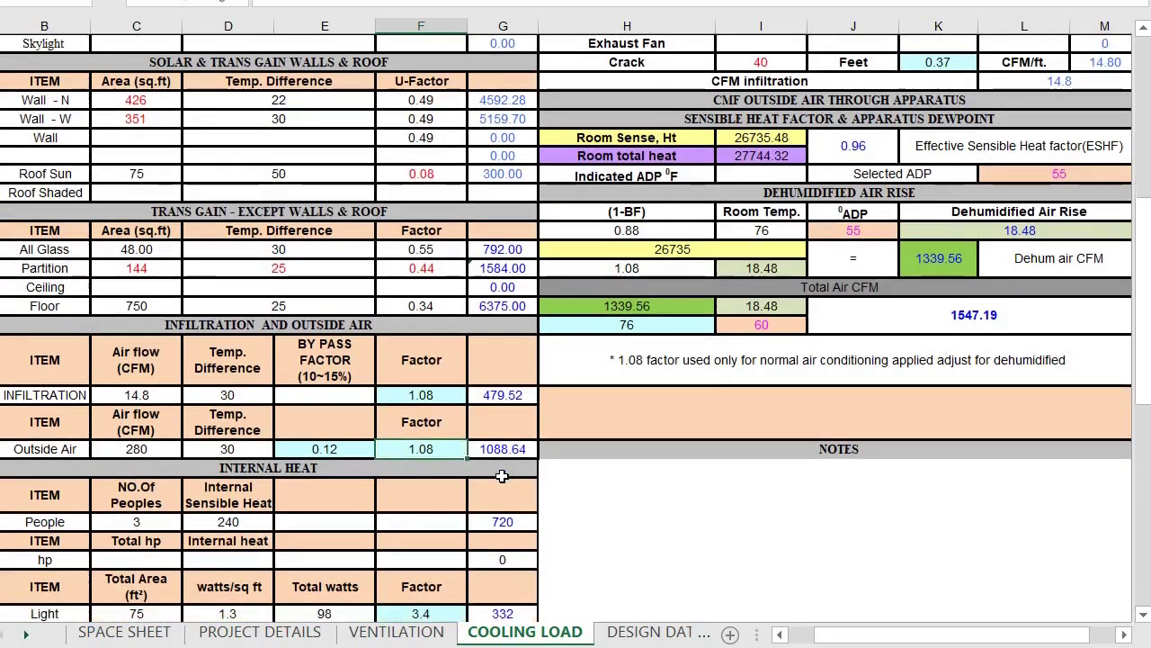
pyautogui.scroll(-5, 337, 468)
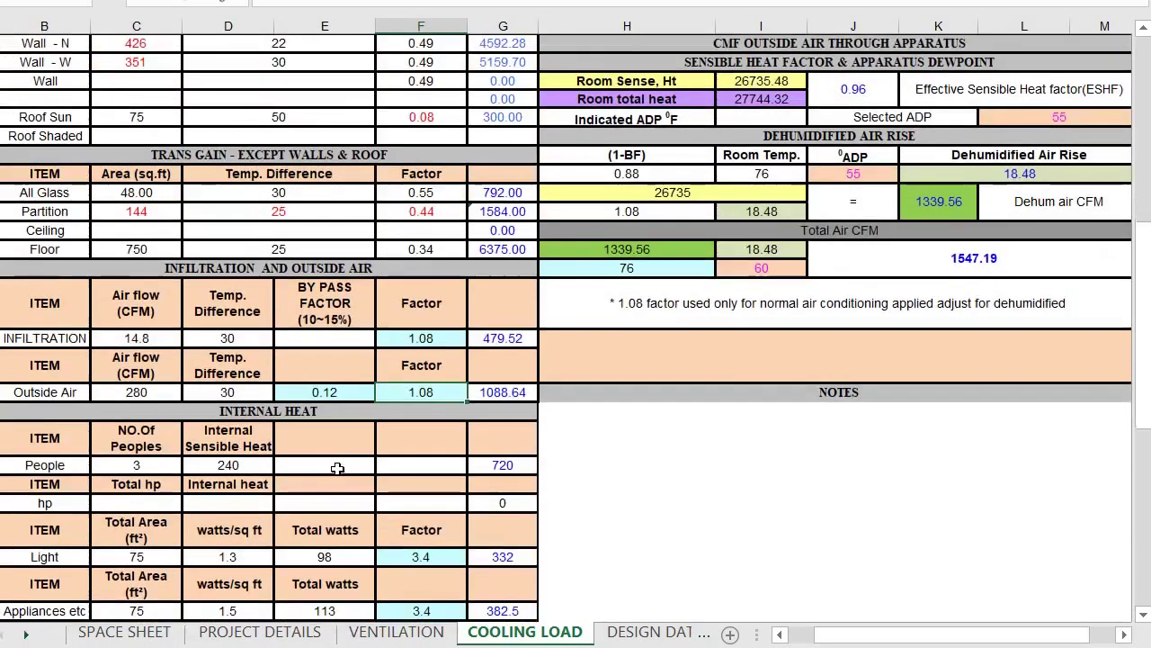
pyautogui.hscroll(-1, 337, 467)
pyautogui.scroll(-4, 337, 468)
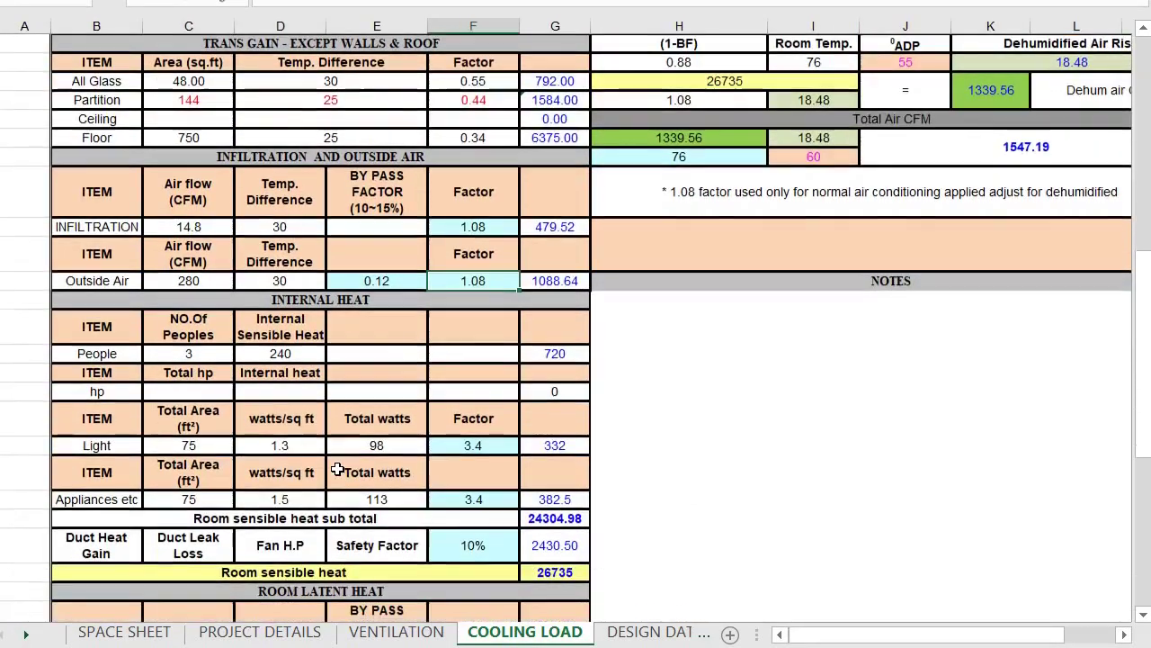
pyautogui.click(202, 359)
pyautogui.press('BackSpace')
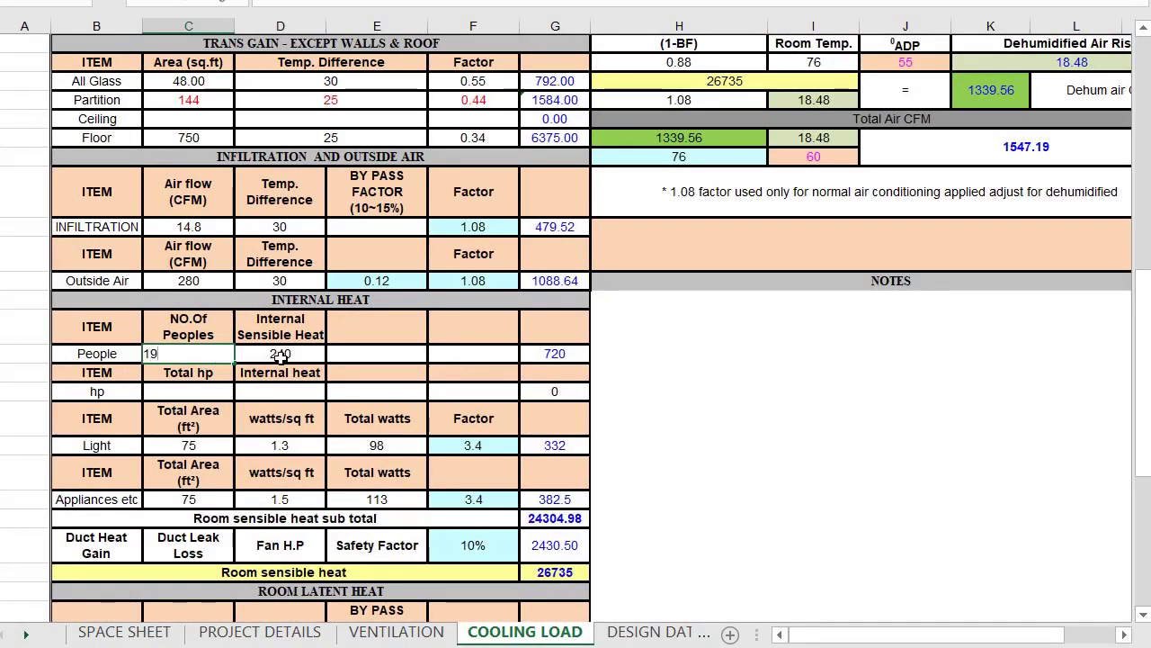
pyautogui.write('19')
pyautogui.press('Tab')
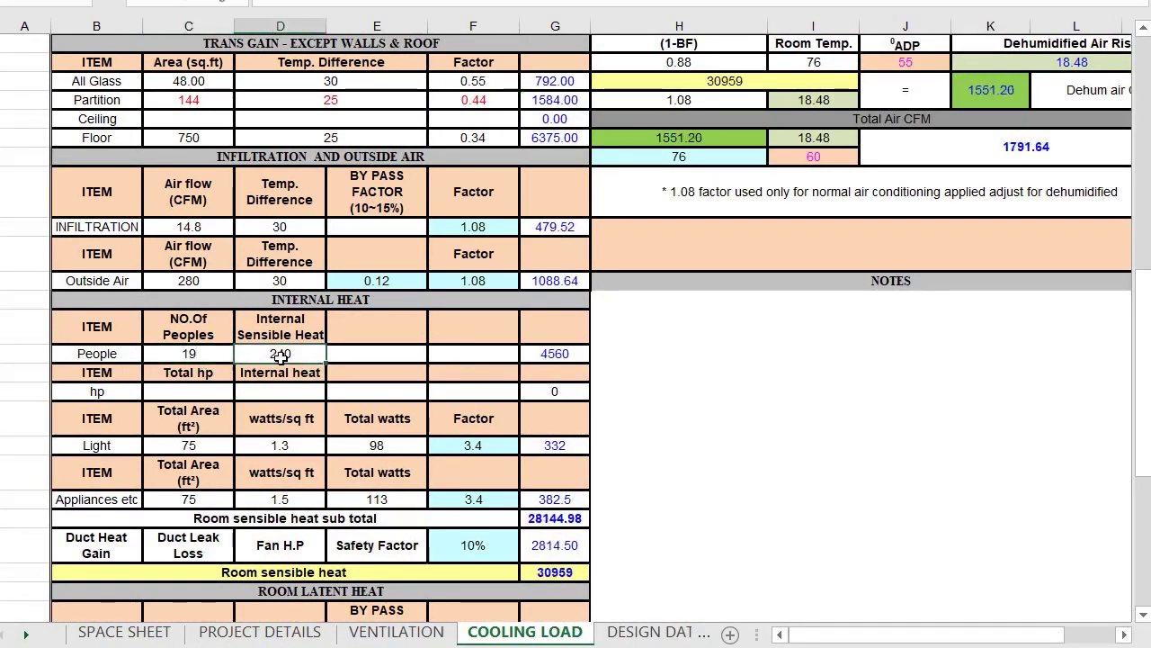
# - Look up the sensible heat gain per person for school activities in the Heat Gain from People table on the HG PEOPLE & LPD sheet
pyautogui.click(23, 637)
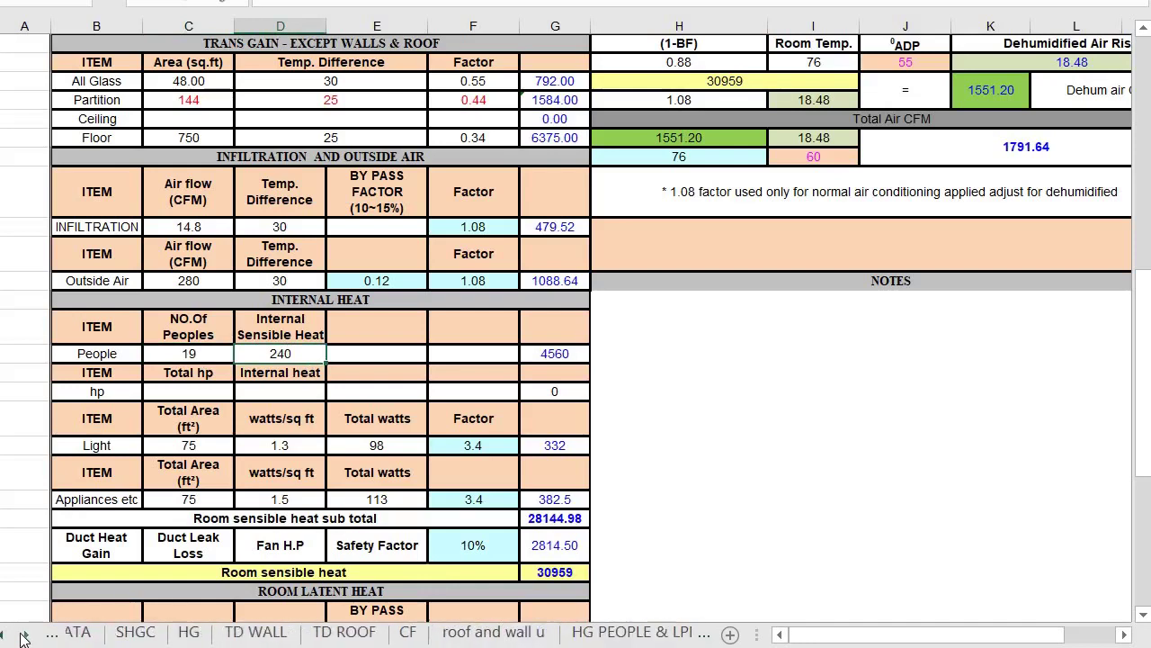
pyautogui.click(432, 633)
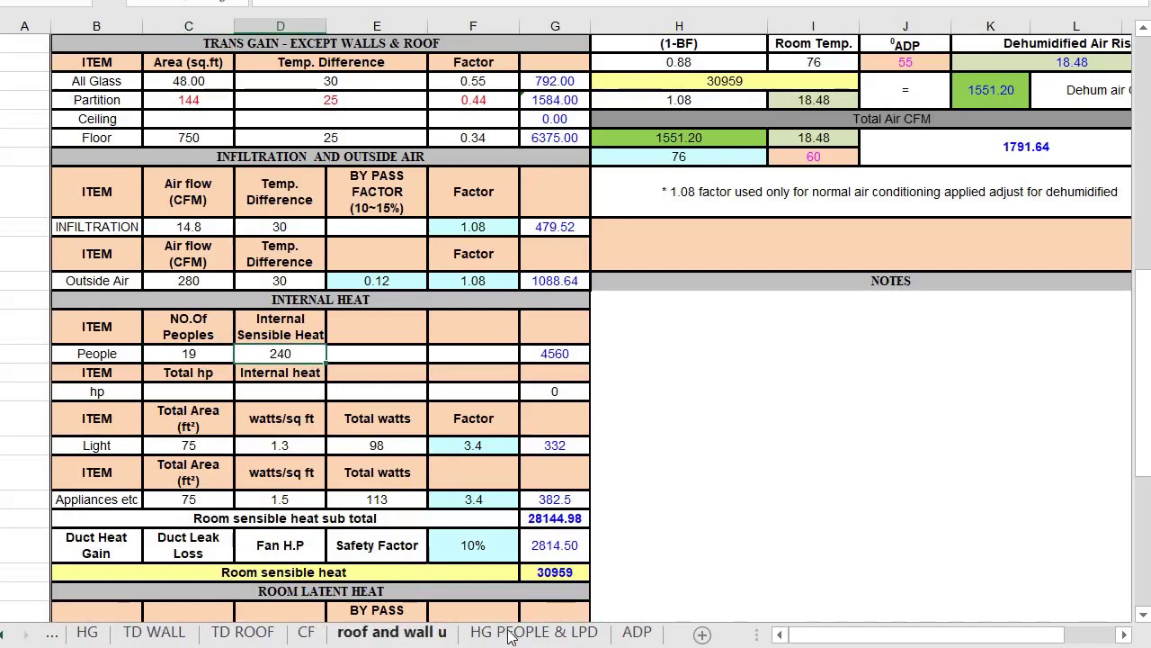
pyautogui.click(510, 634)
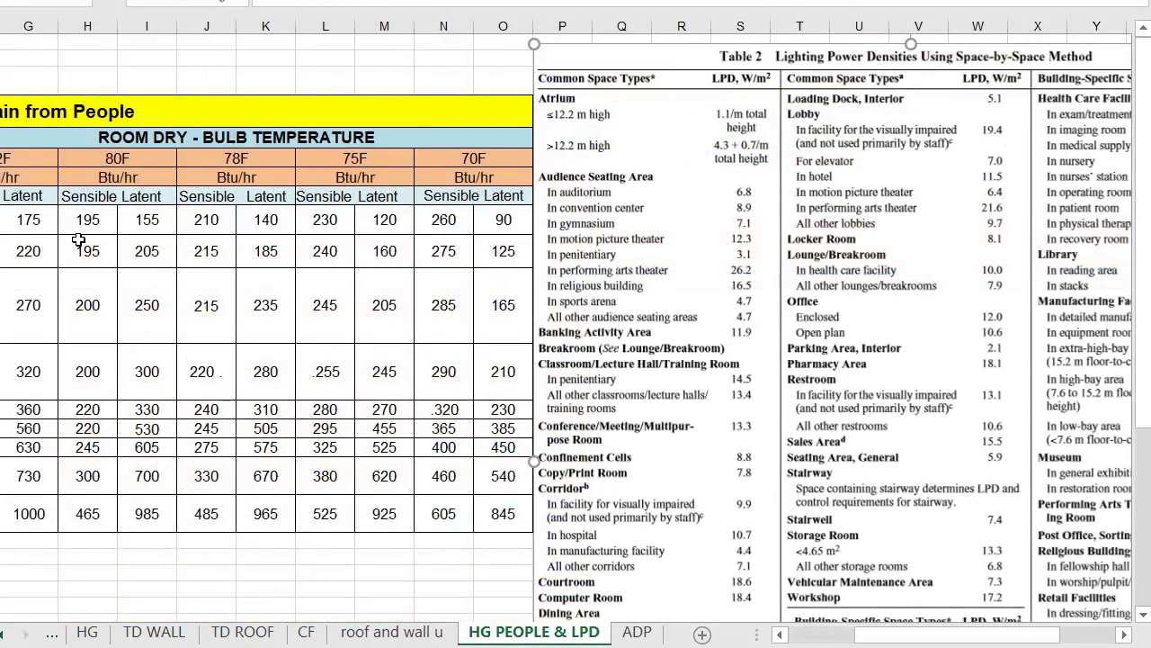
pyautogui.hscroll(-6, 80, 240)
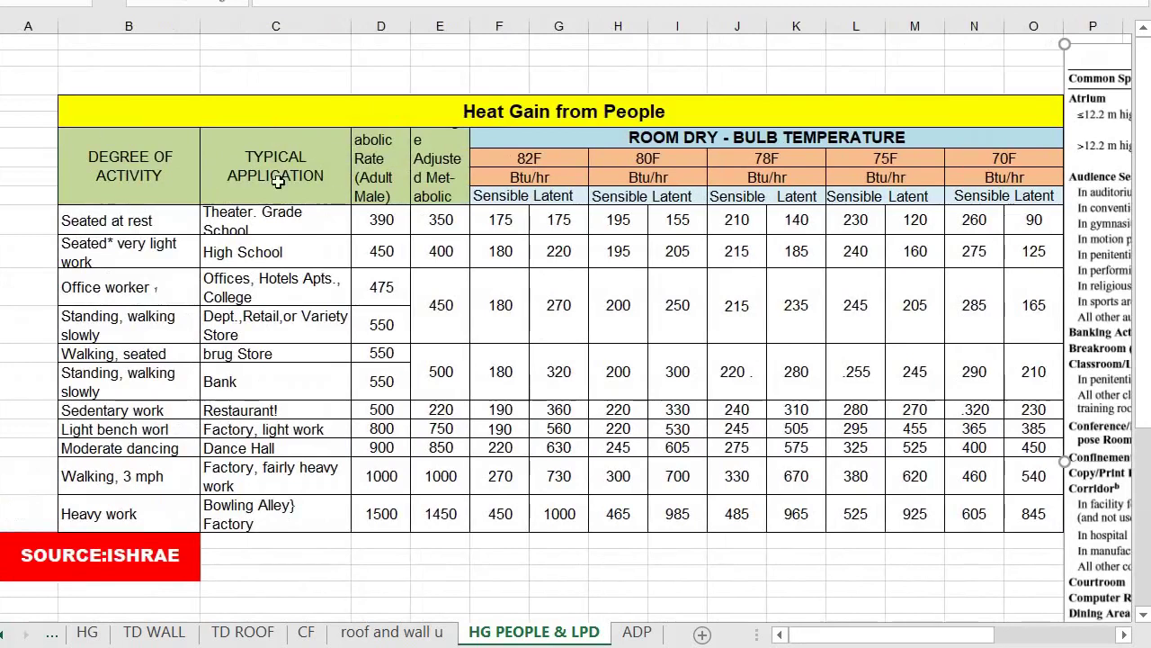
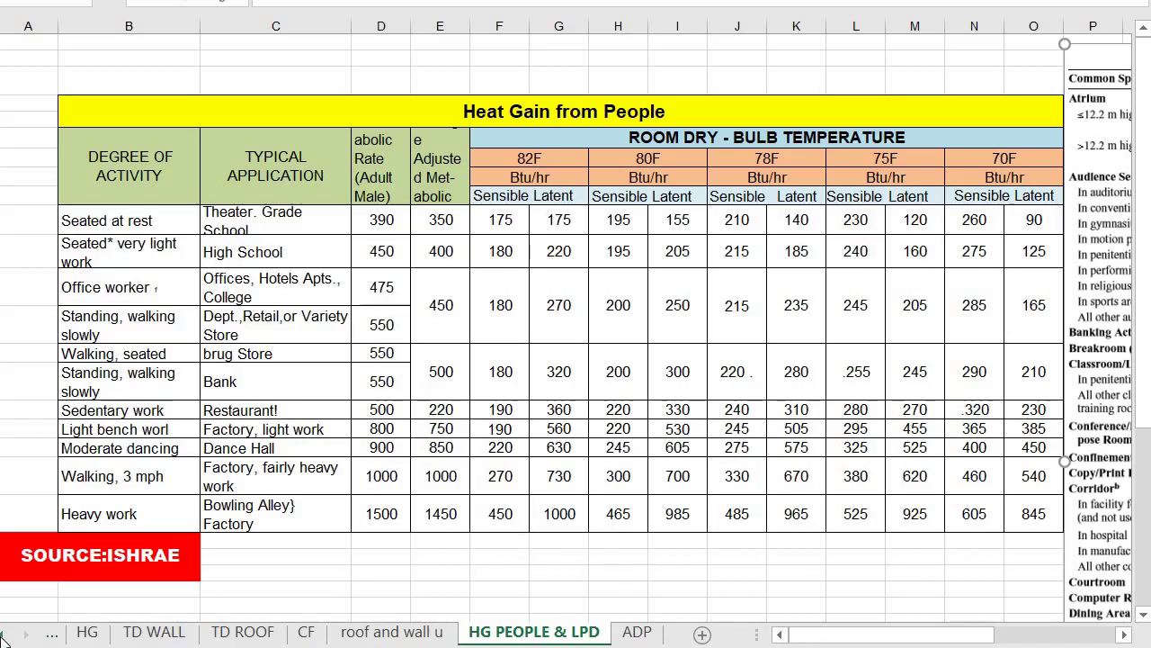
pyautogui.click(5, 635)
pyautogui.click(5, 635)
pyautogui.click(5, 635)
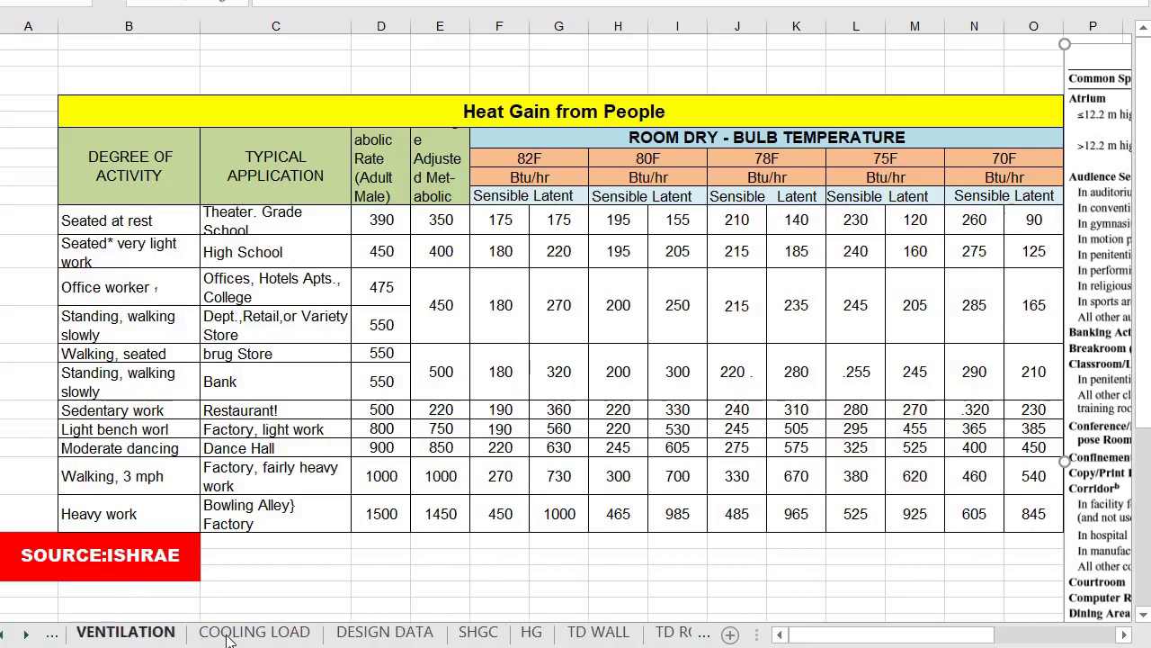
# - Check the number of people, internal sensible heat and resulting heat gain in the COOLING LOAD sheet's People row
pyautogui.click(254, 632)
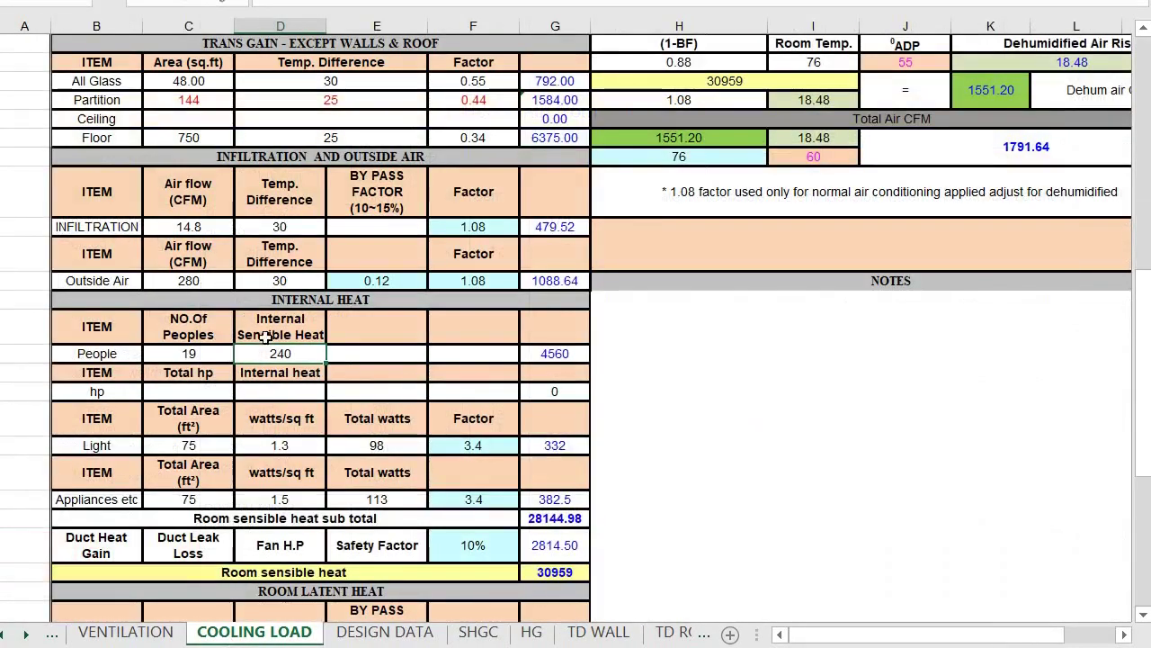
pyautogui.doubleClick(305, 356)
pyautogui.click(191, 357)
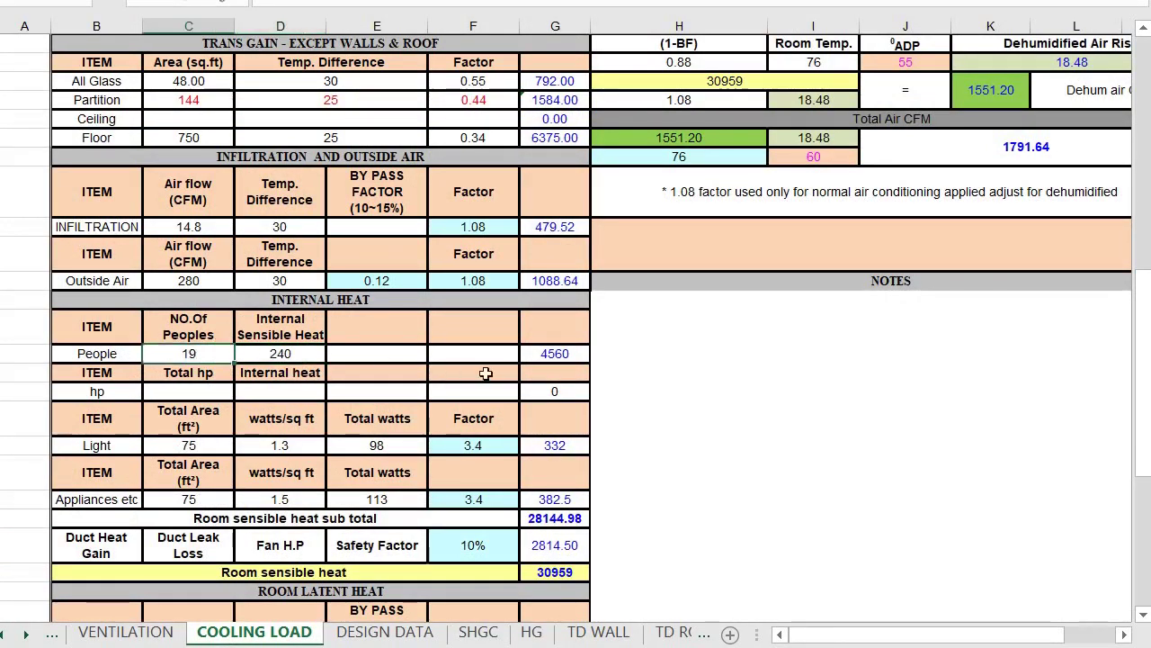
pyautogui.click(548, 356)
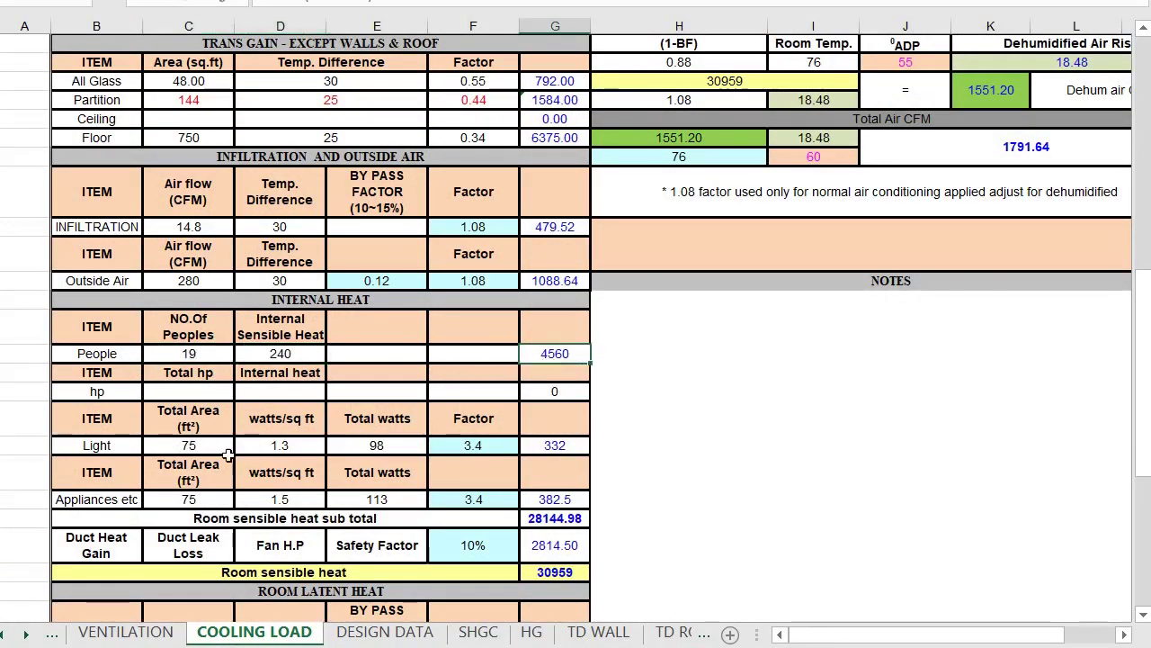
# - Set the total area in the INTERNAL HEAT section's Light row to 750 ft²
pyautogui.scroll(-1, 228, 454)
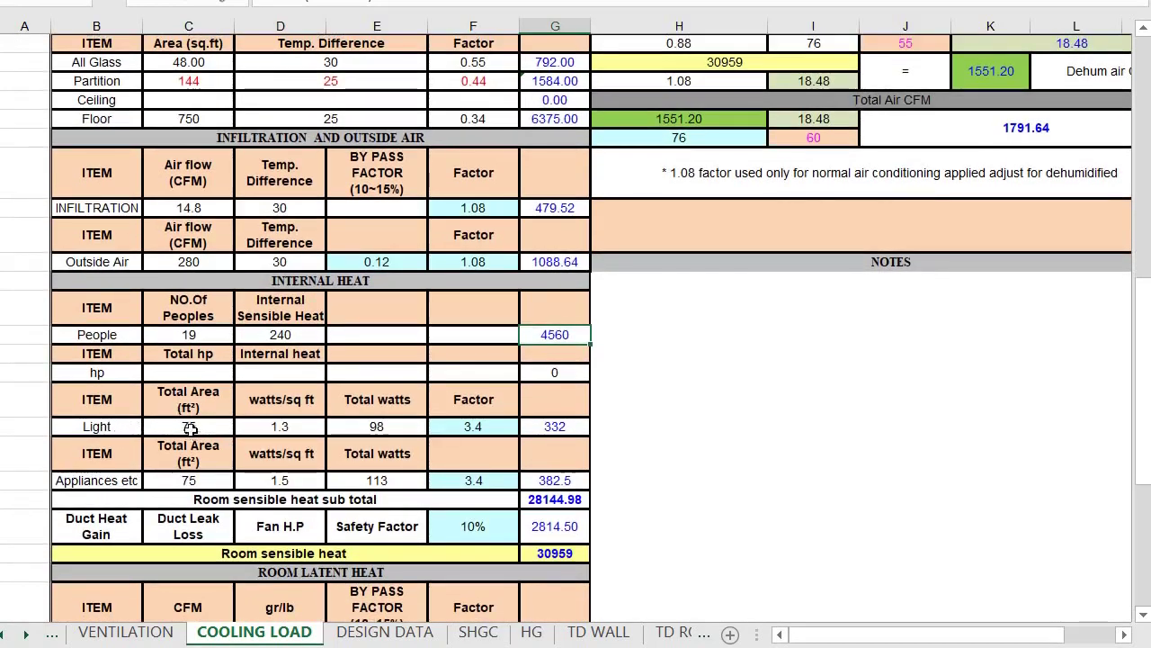
pyautogui.doubleClick(217, 426)
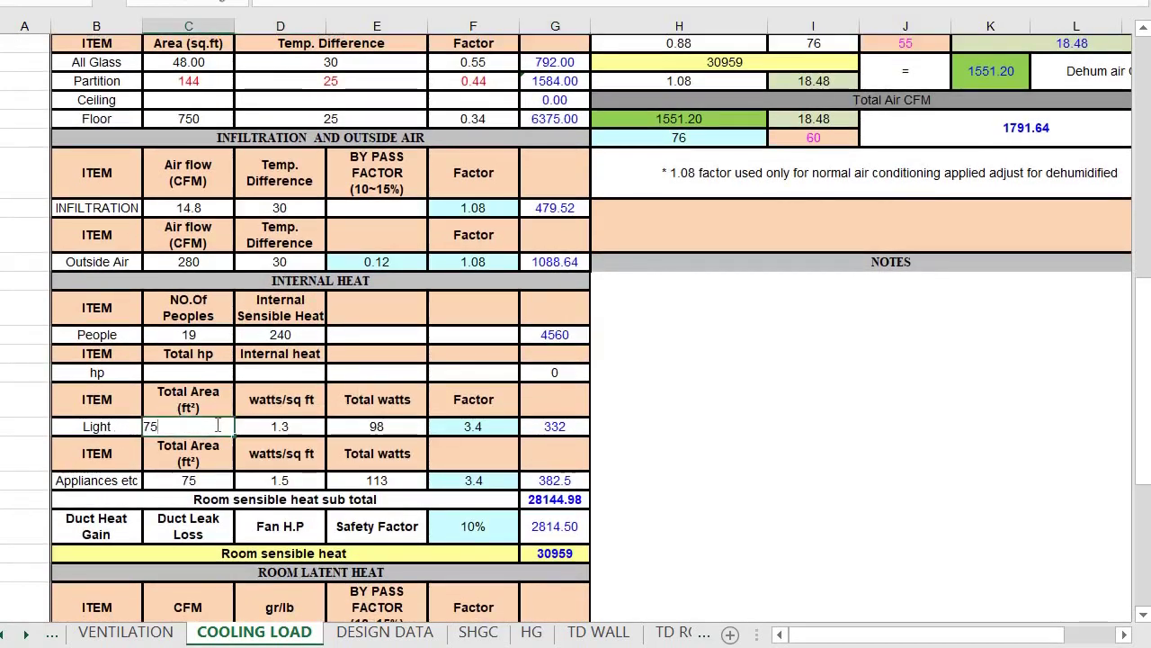
pyautogui.write('0')
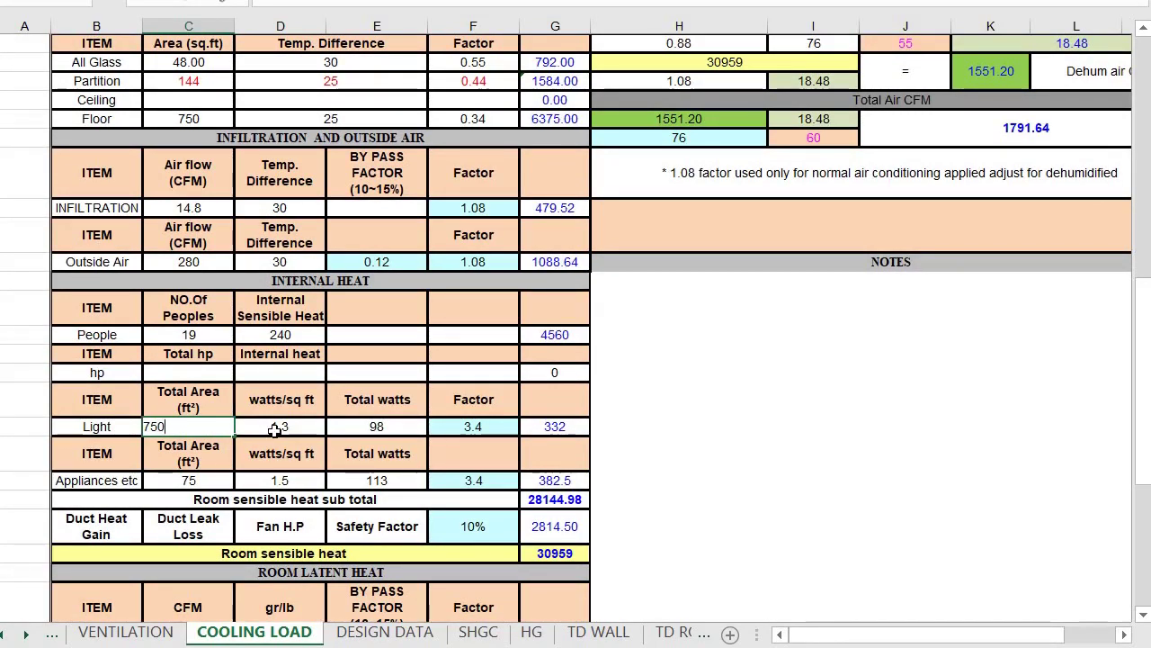
pyautogui.click(274, 430)
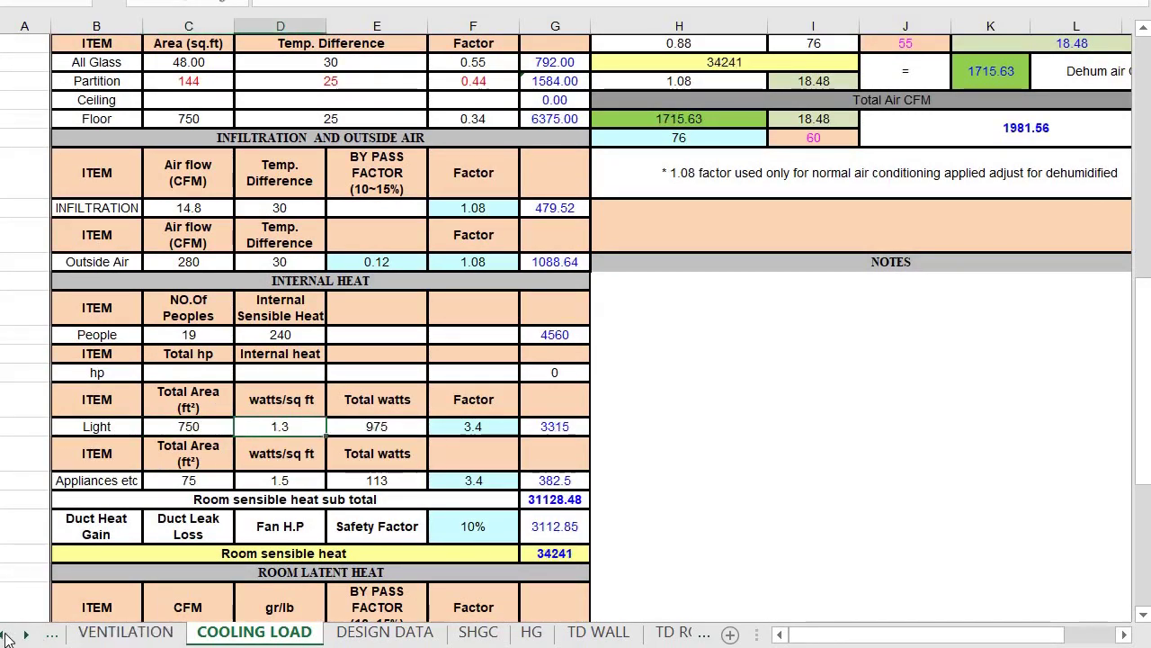
# - Set the Light row's watts/sq ft to 1.22 from Class Room-1's lighting load on the SPACE SHEET, and check its Total watts formula
pyautogui.click(8, 634)
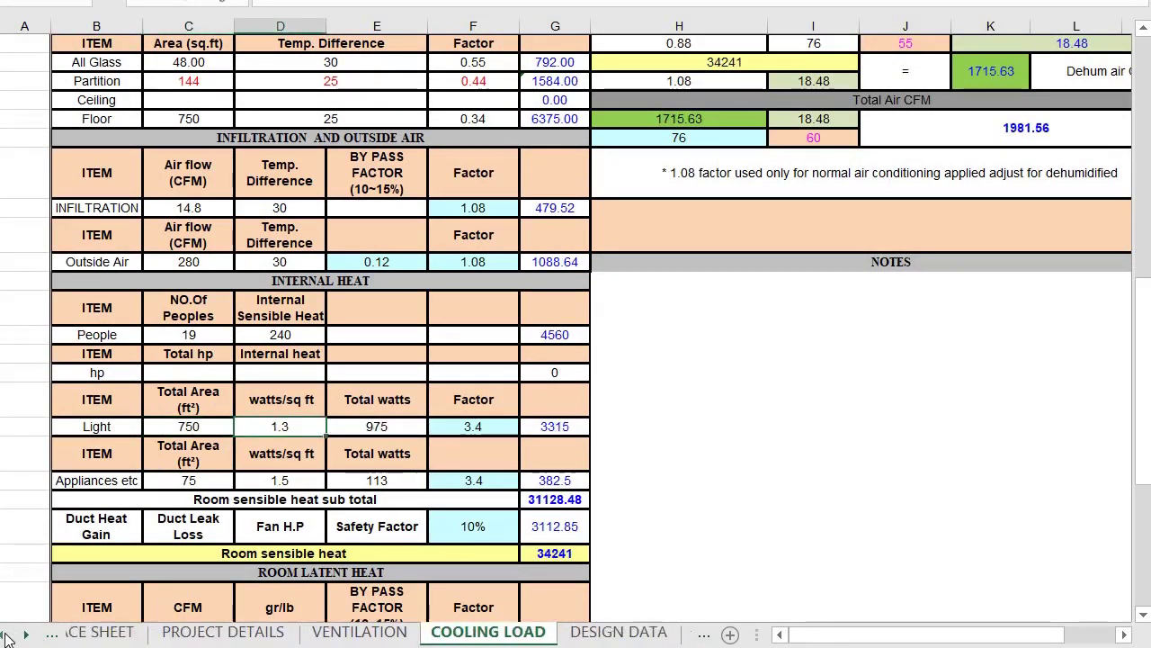
pyautogui.click(115, 633)
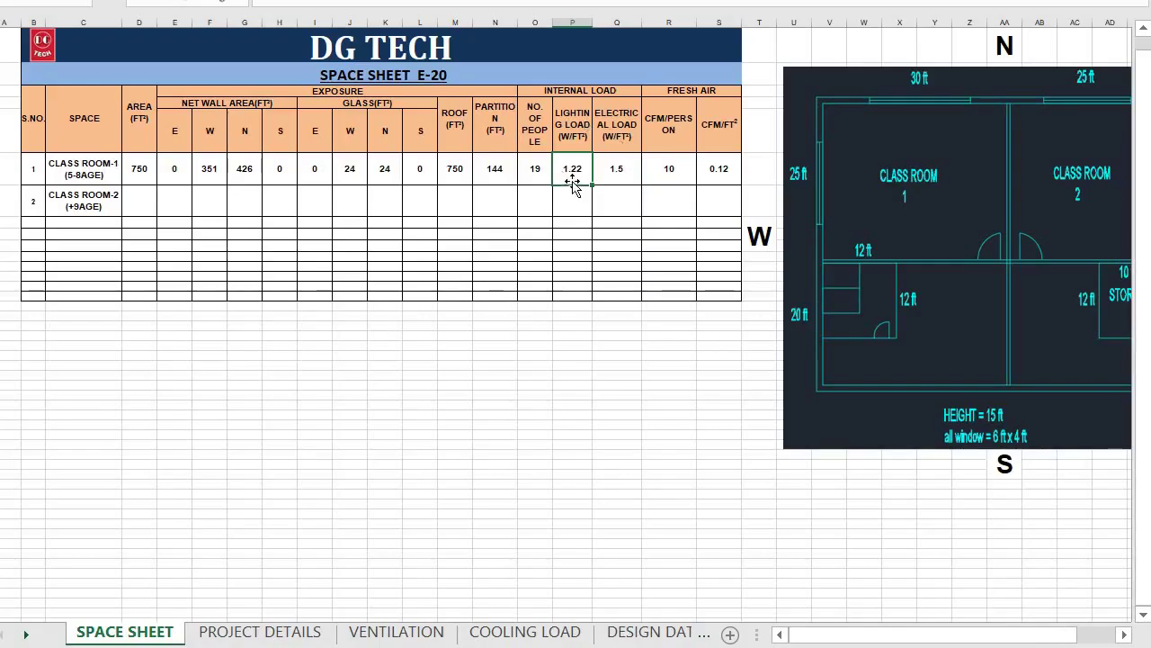
pyautogui.click(521, 633)
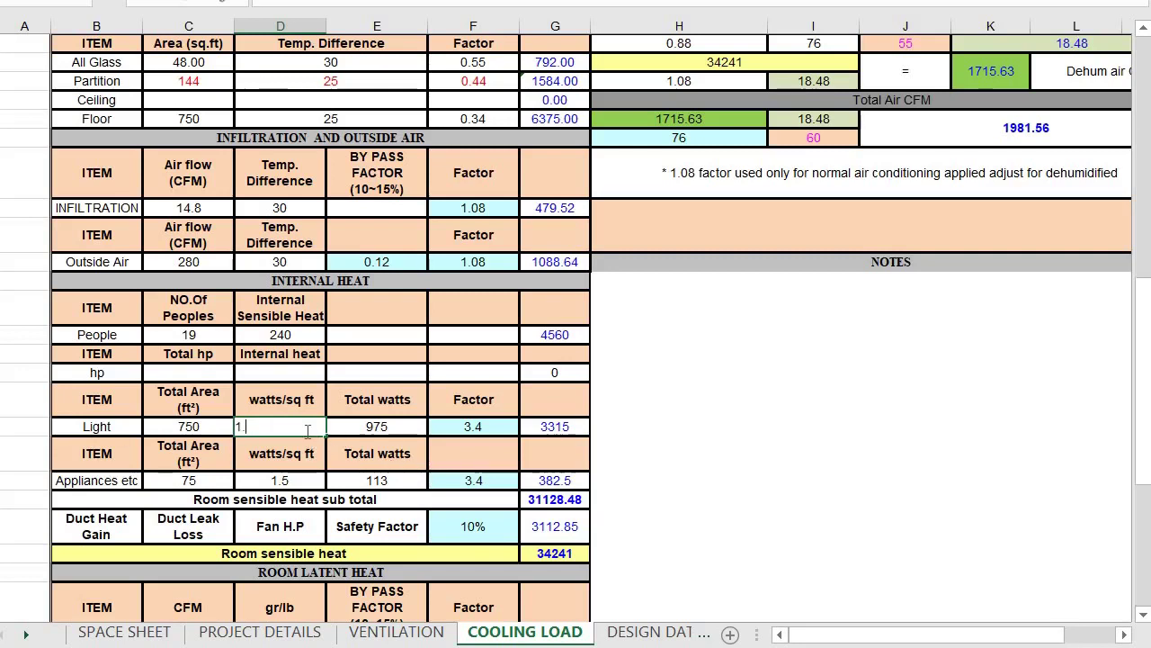
pyautogui.write('1.22')
pyautogui.click(387, 426)
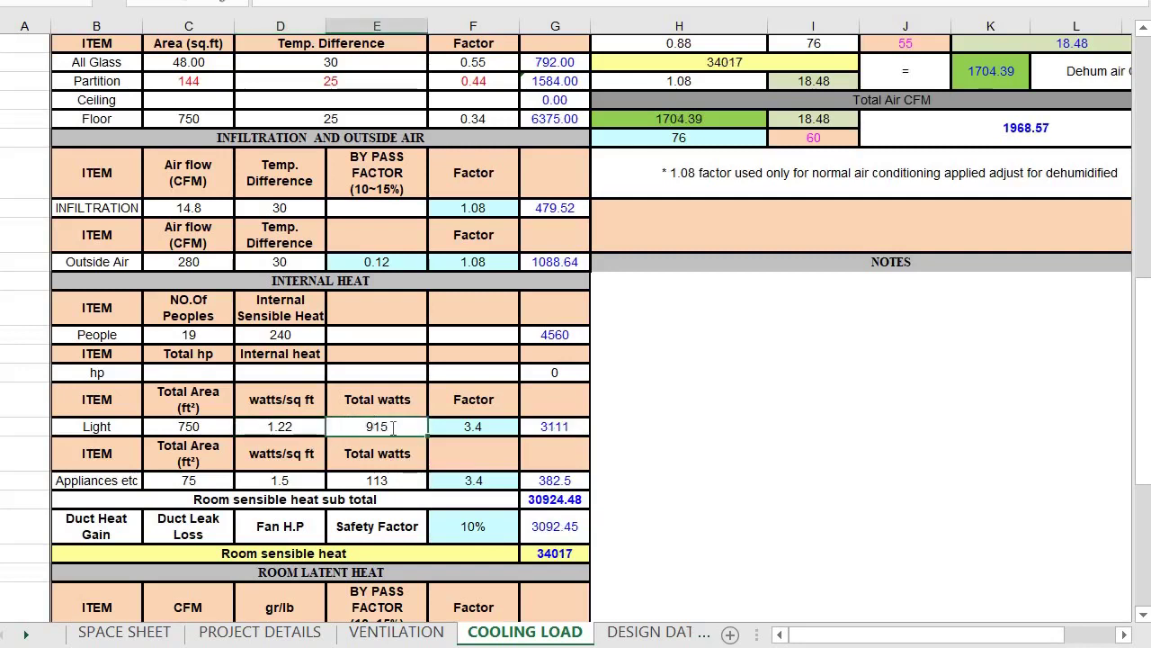
pyautogui.doubleClick(393, 428)
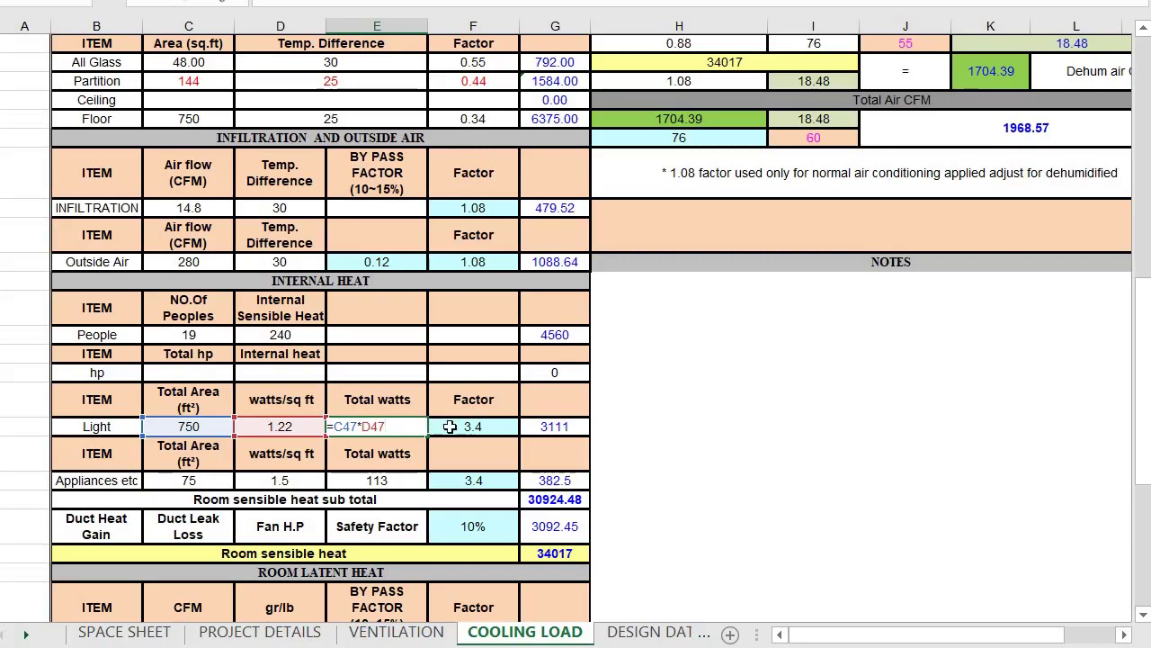
pyautogui.click(559, 427)
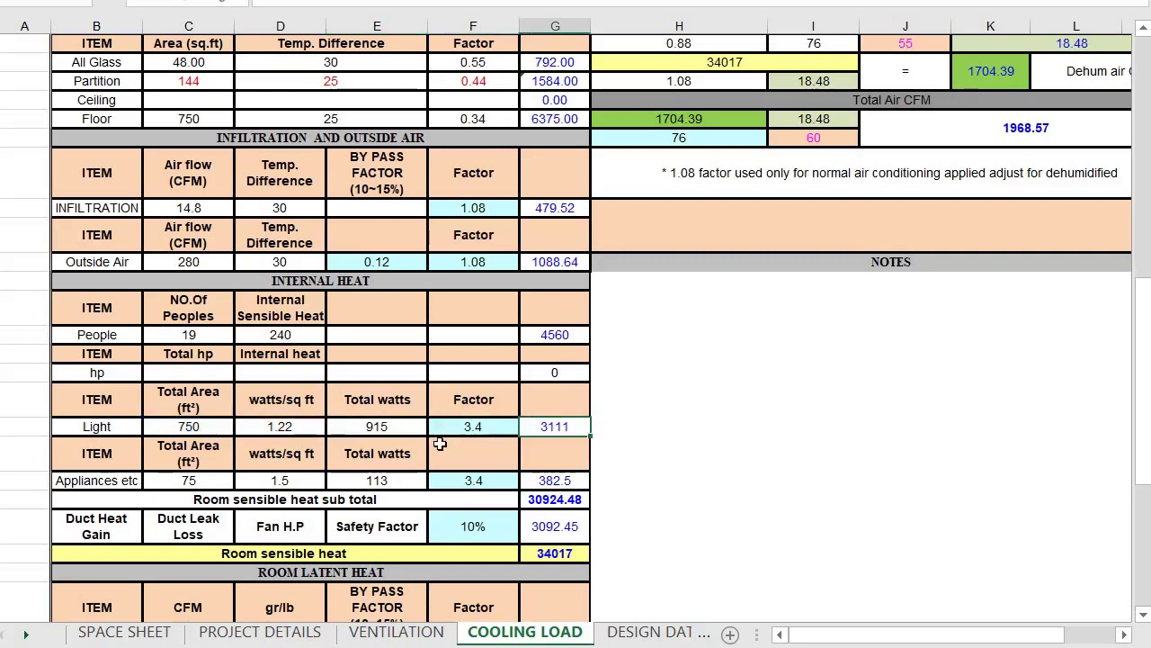
# - Set the total area in the Appliances etc row to 750 ft² and check the row's heat gain
pyautogui.scroll(-2, 440, 443)
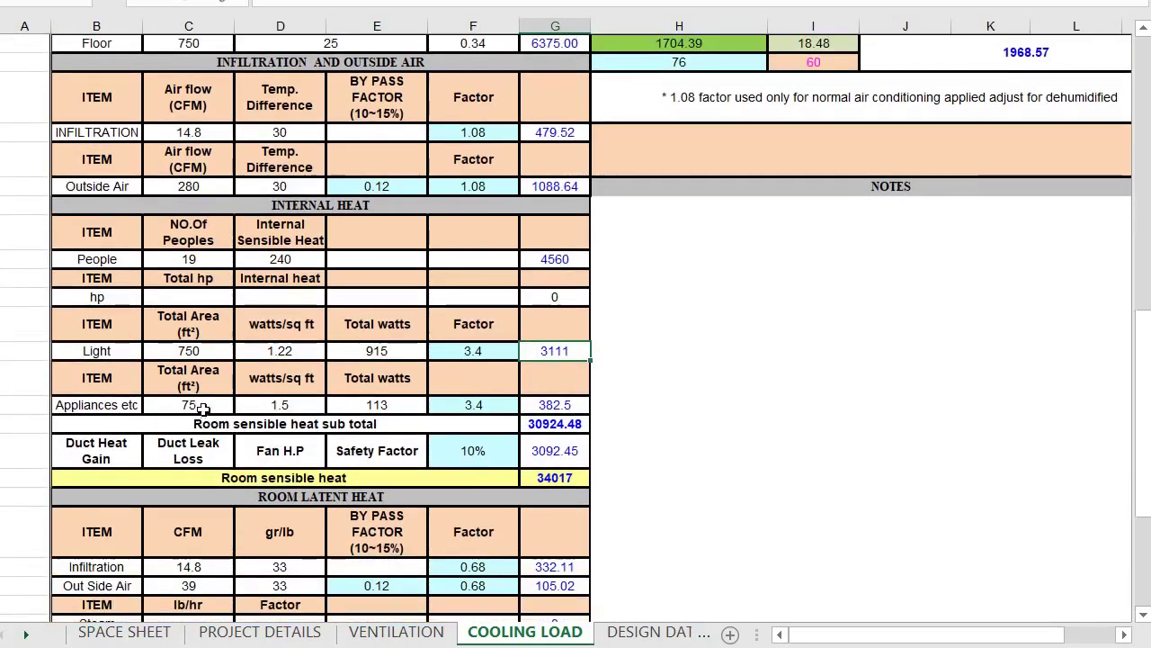
pyautogui.doubleClick(204, 406)
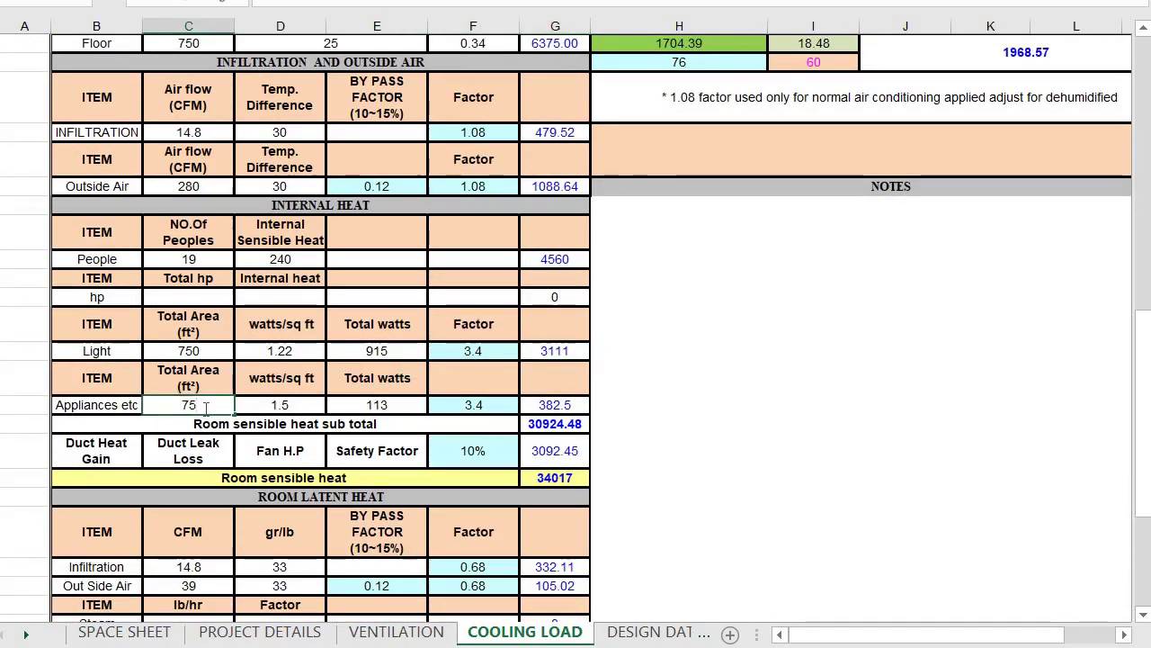
pyautogui.click(293, 403)
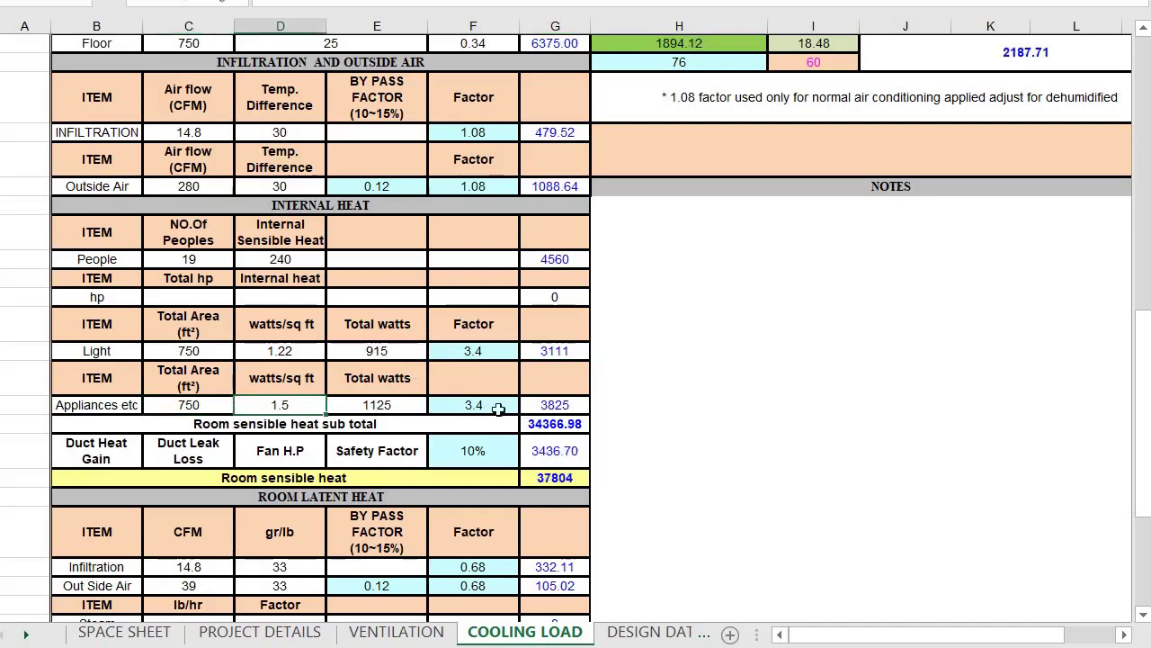
pyautogui.click(554, 405)
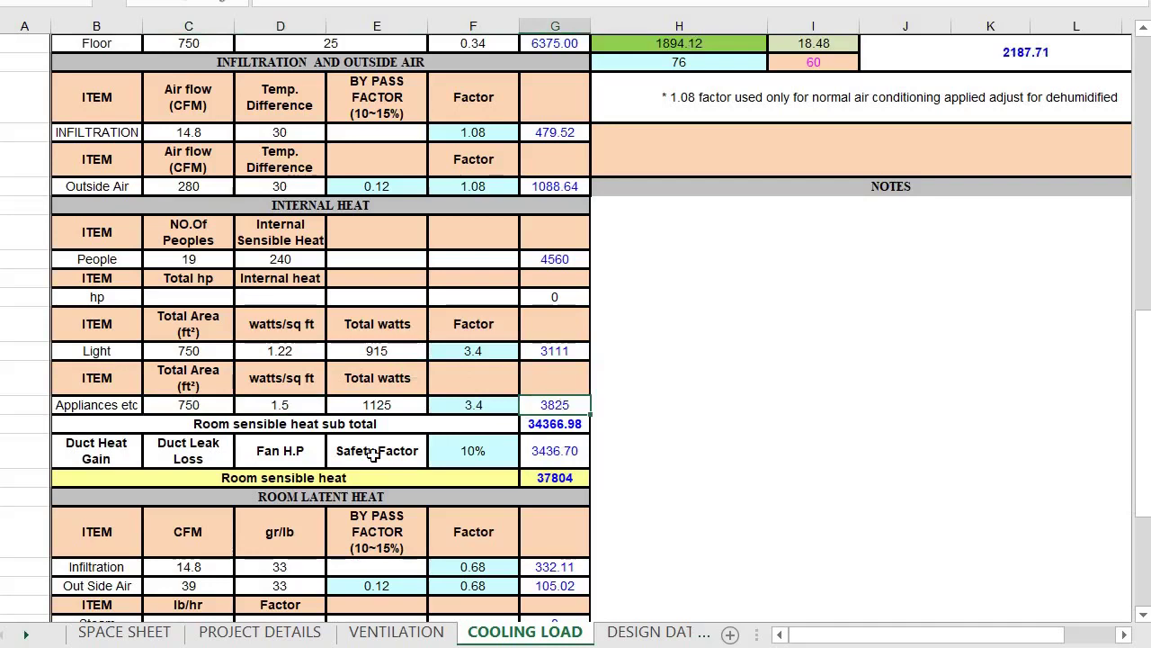
# - Examine the room sensible heat sub total, the safety factor row and the Room sensible heat against the gains above
pyautogui.scroll(-1, 372, 455)
pyautogui.scroll(-1, 487, 338)
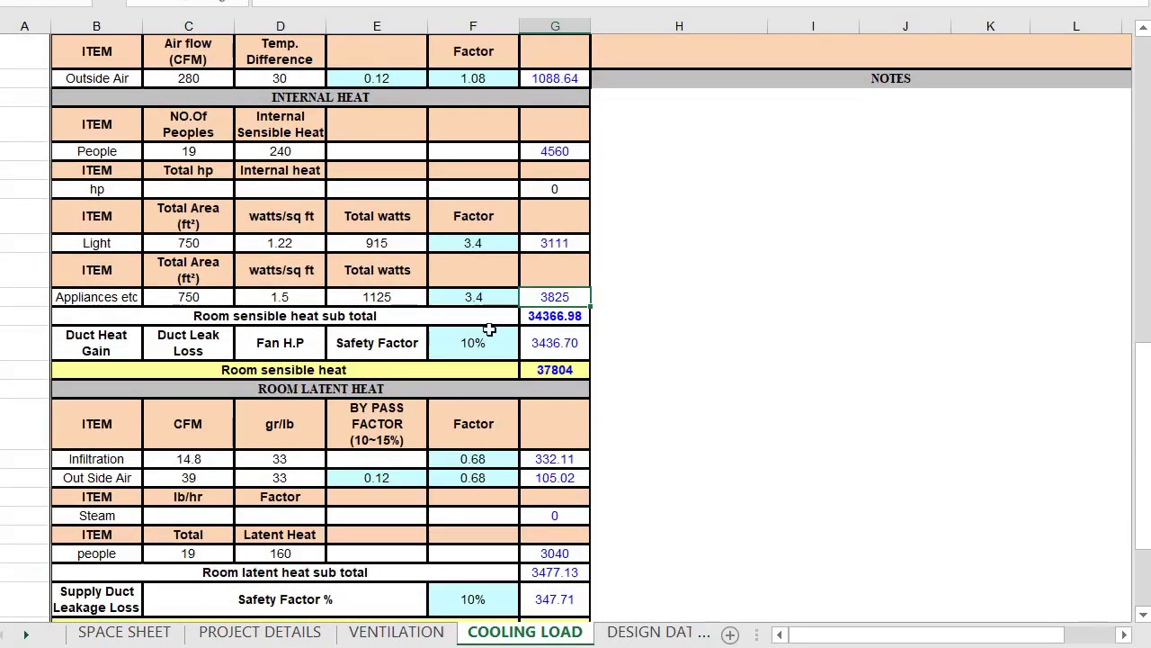
pyautogui.click(558, 338)
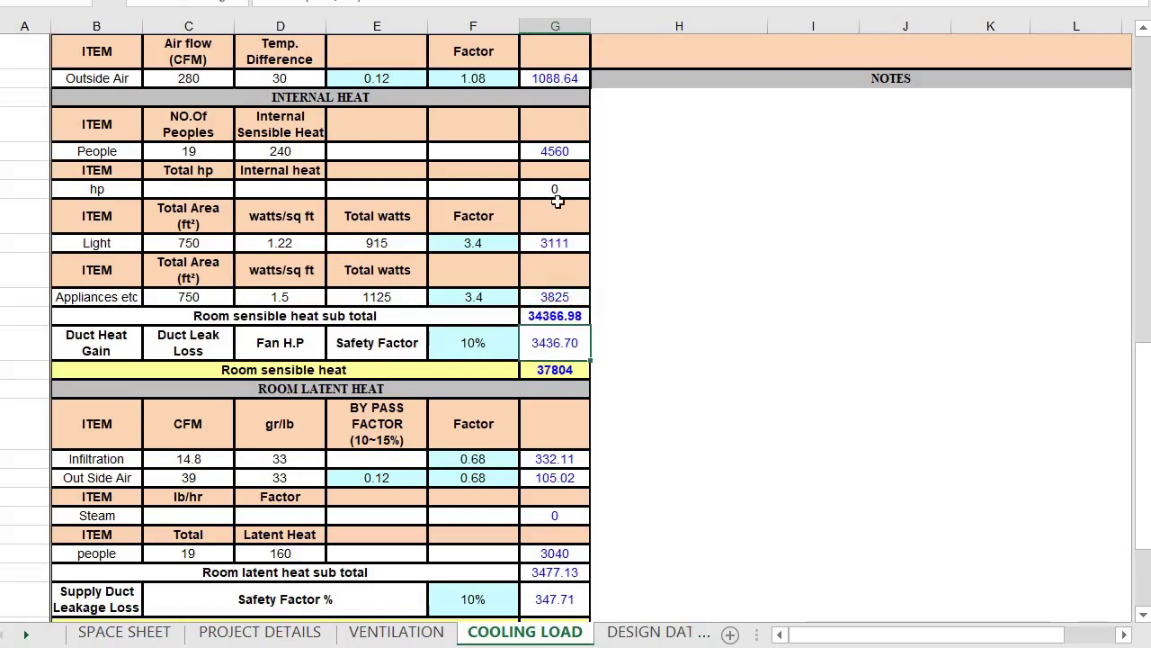
pyautogui.scroll(1, 558, 202)
pyautogui.scroll(-2, 557, 201)
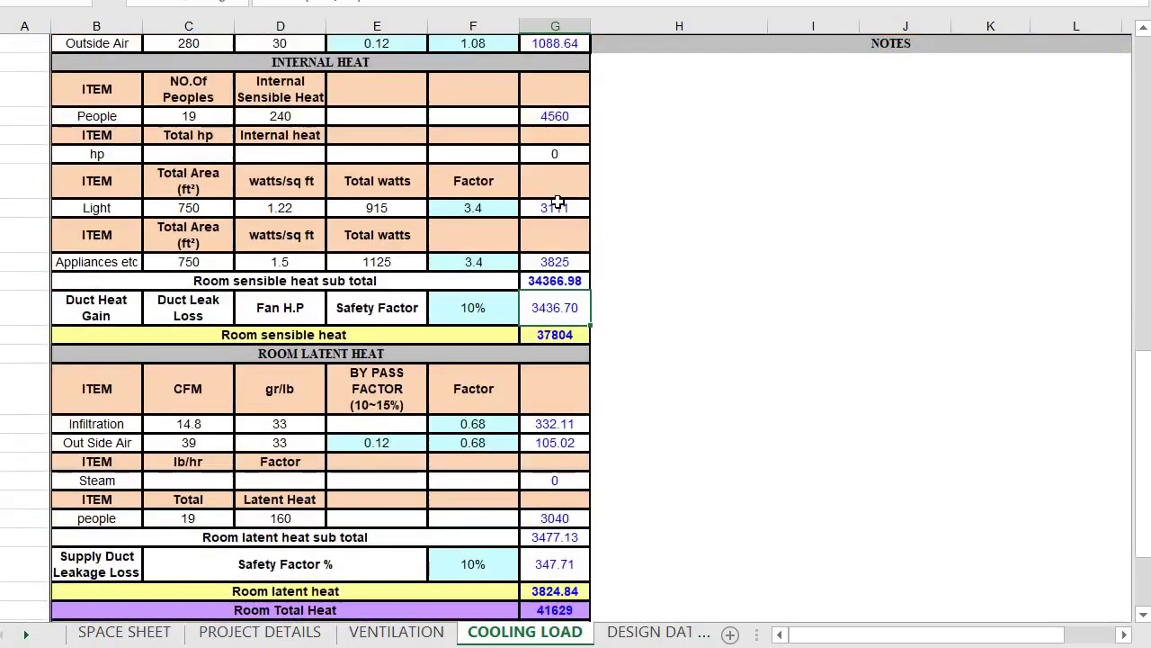
pyautogui.scroll(4, 539, 225)
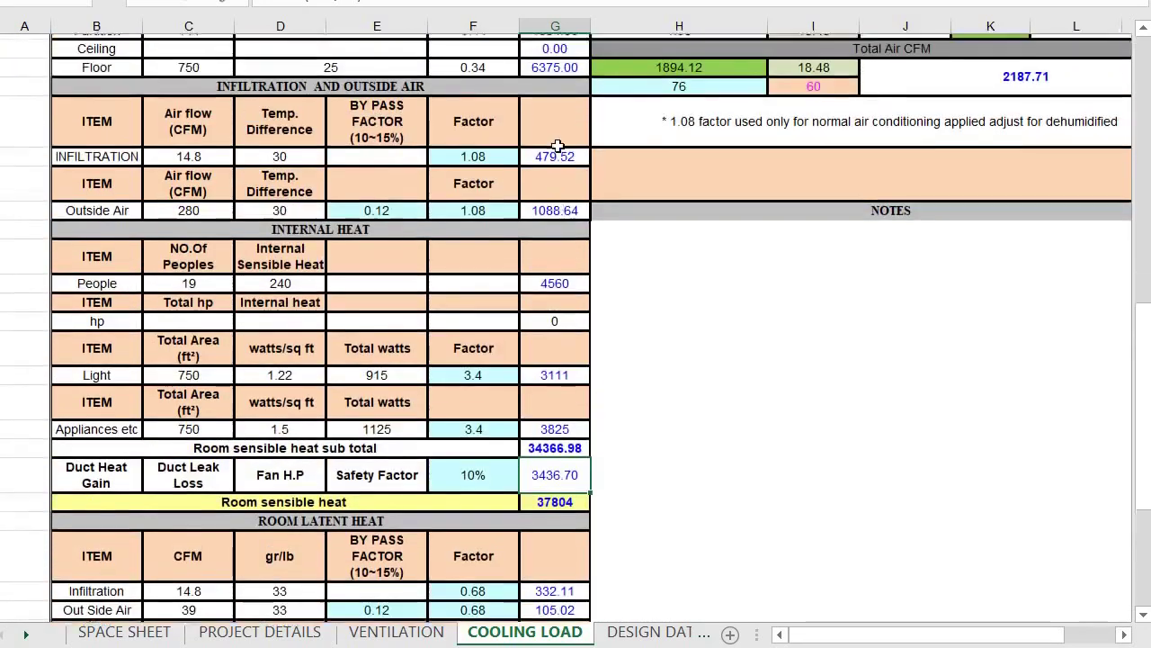
pyautogui.scroll(-3, 551, 430)
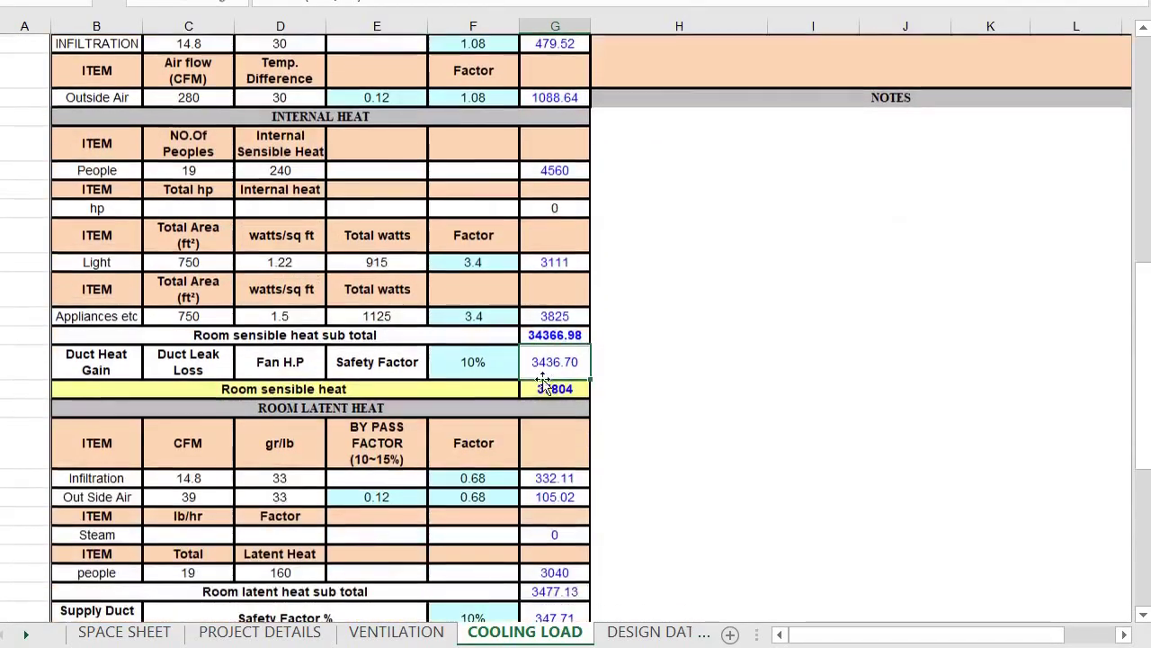
pyautogui.scroll(-2, 554, 393)
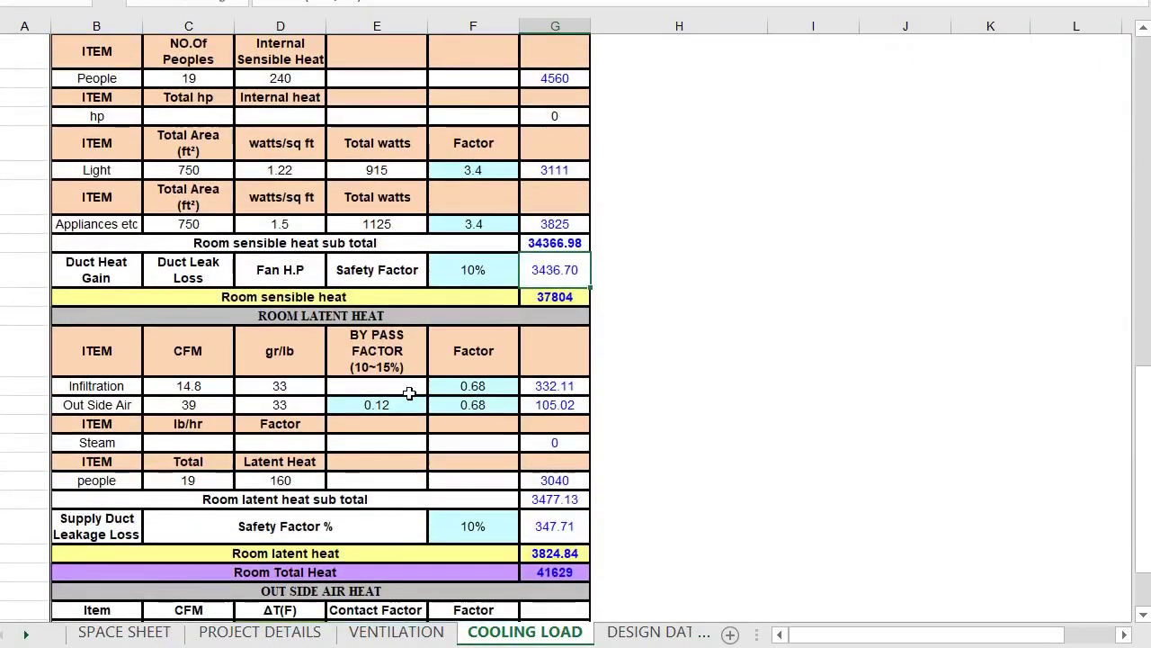
# - Compare the ROOM LATENT HEAT section's Infiltration CFM with the CFM infiltration figure and review the latent heat rows
pyautogui.click(222, 386)
pyautogui.scroll(8, 592, 244)
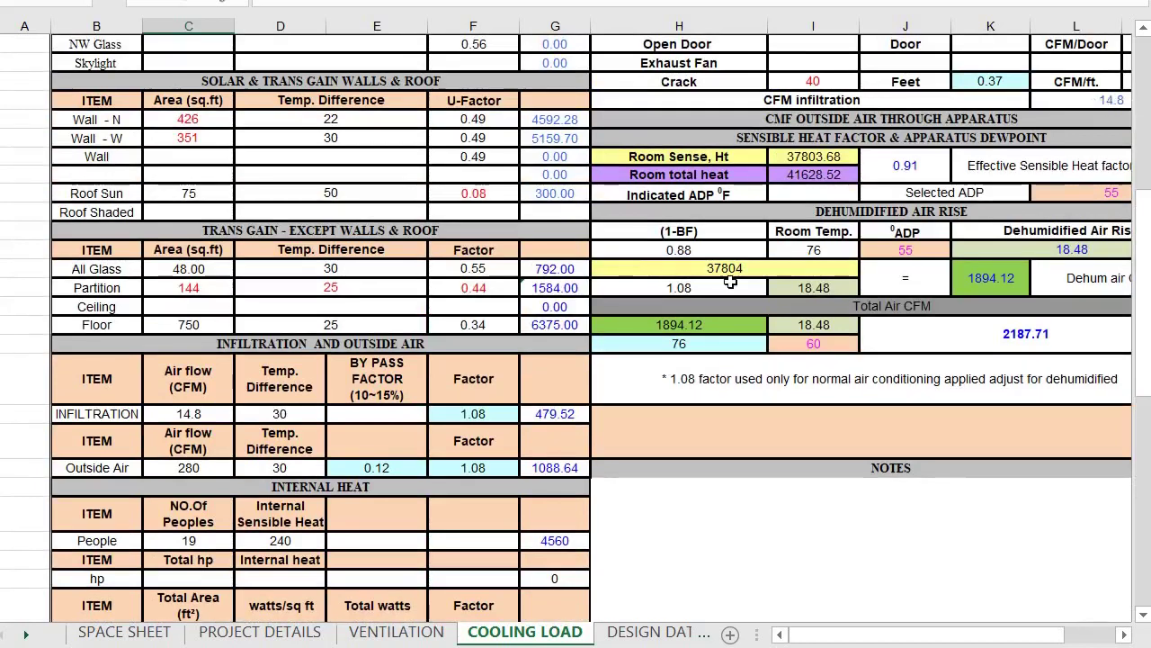
pyautogui.scroll(-4, 438, 411)
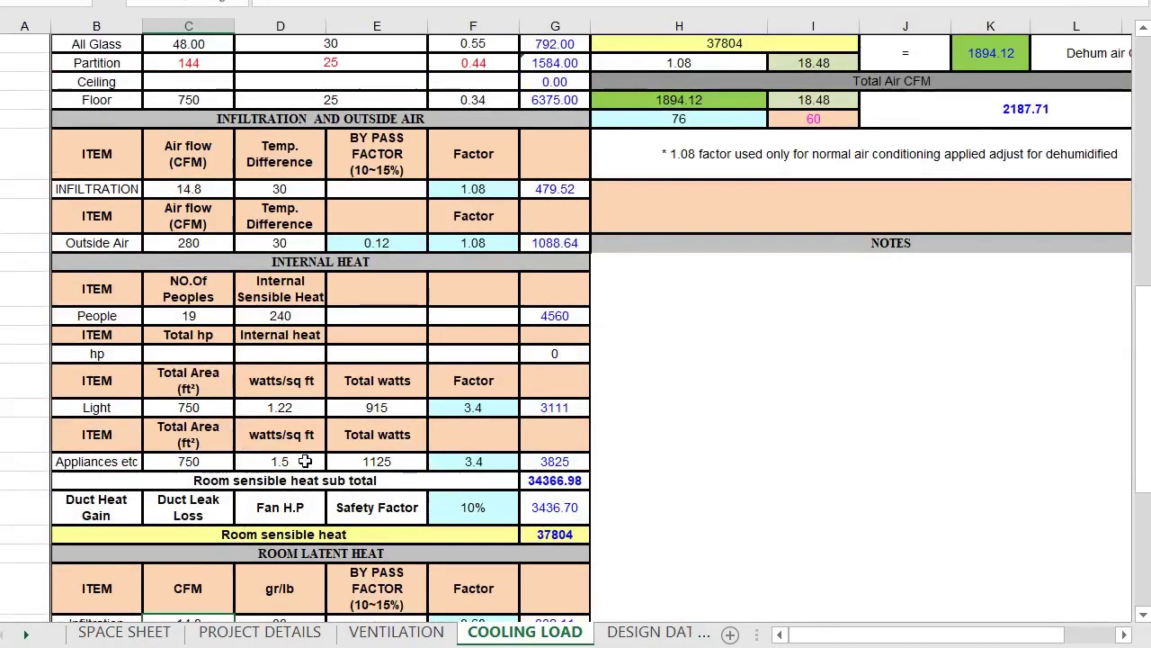
pyautogui.scroll(-3, 306, 461)
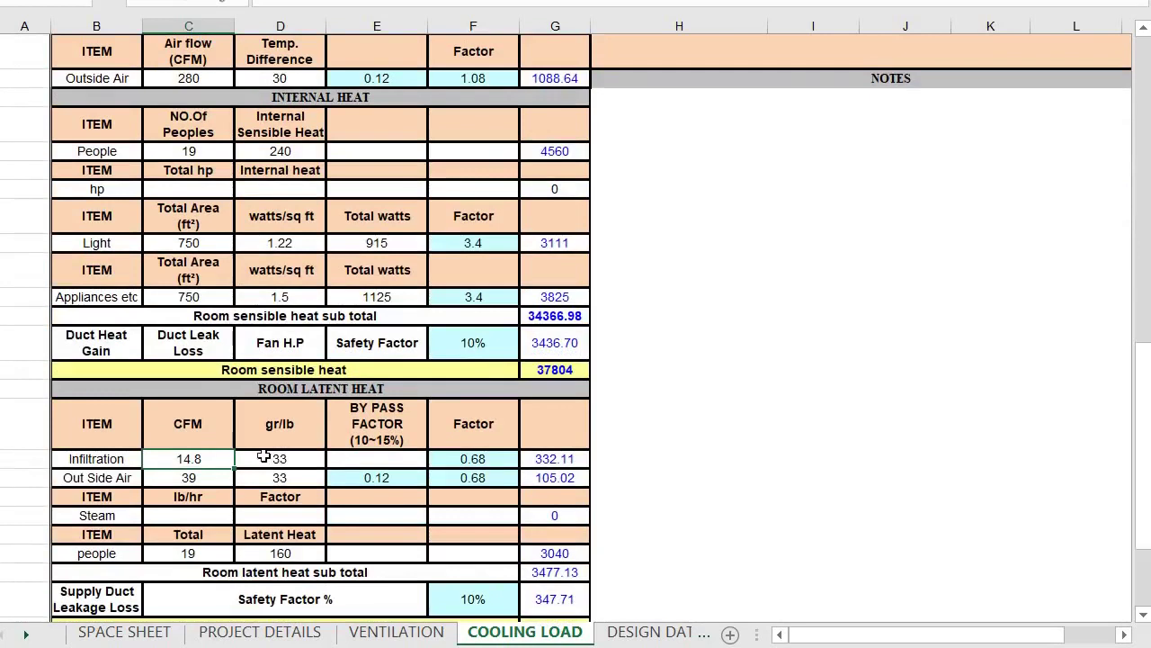
pyautogui.click(282, 297)
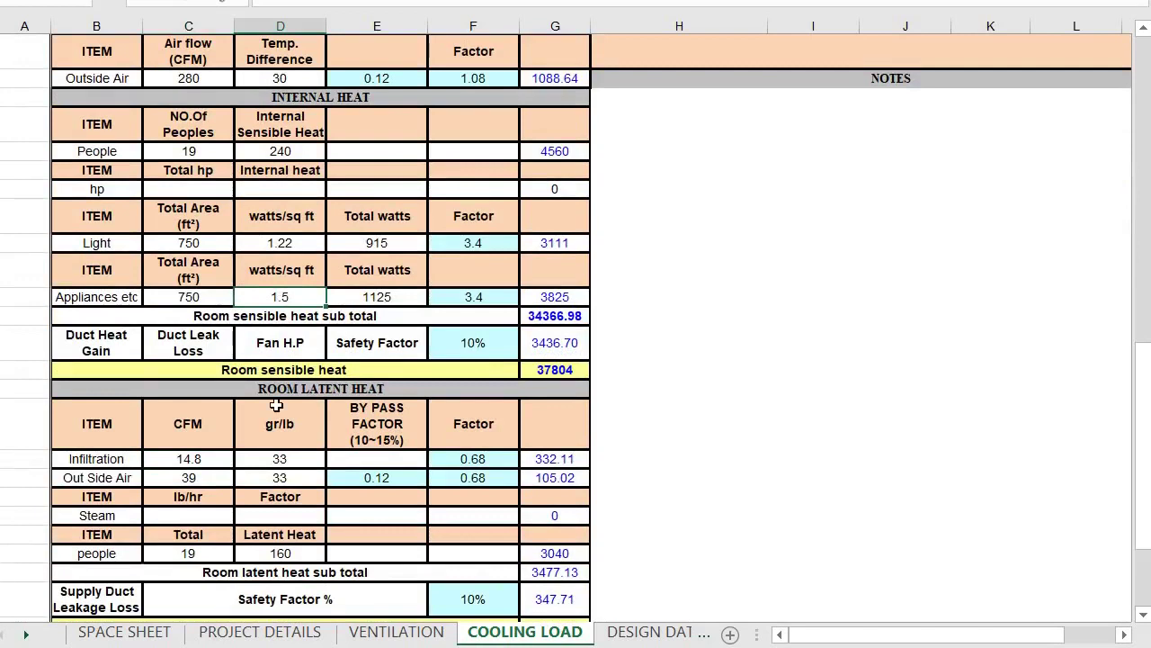
pyautogui.scroll(-2, 276, 406)
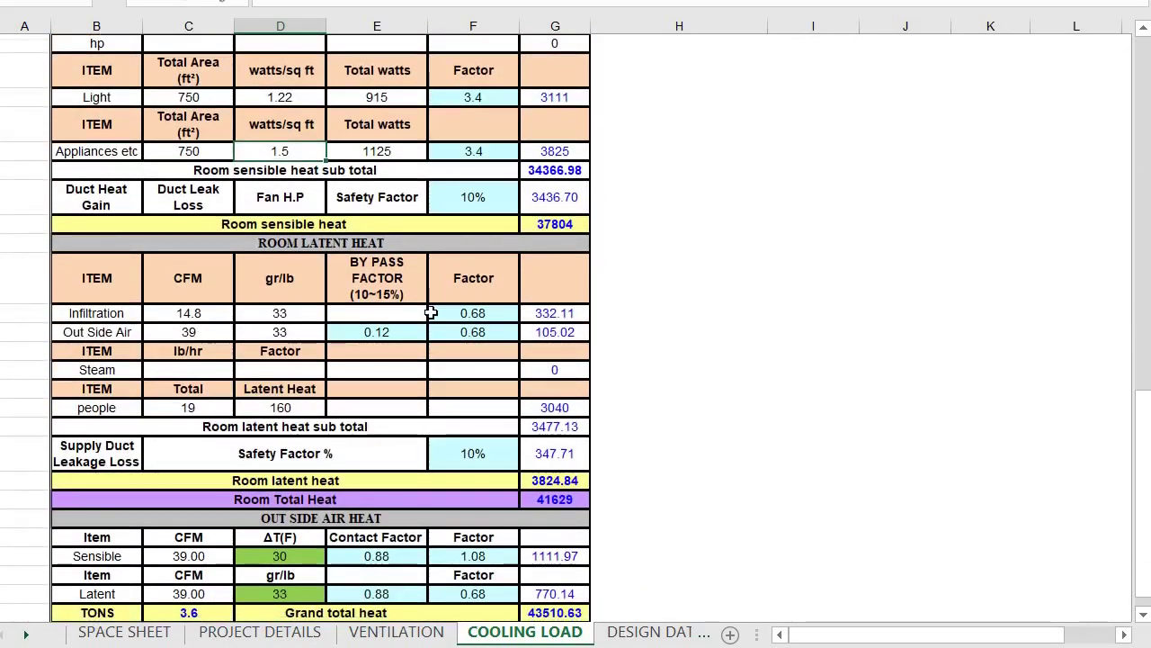
# - Check the CFM VENTILATION figure and set the ROOM LATENT HEAT section's Out Side Air CFM to 280
pyautogui.scroll(10, 431, 312)
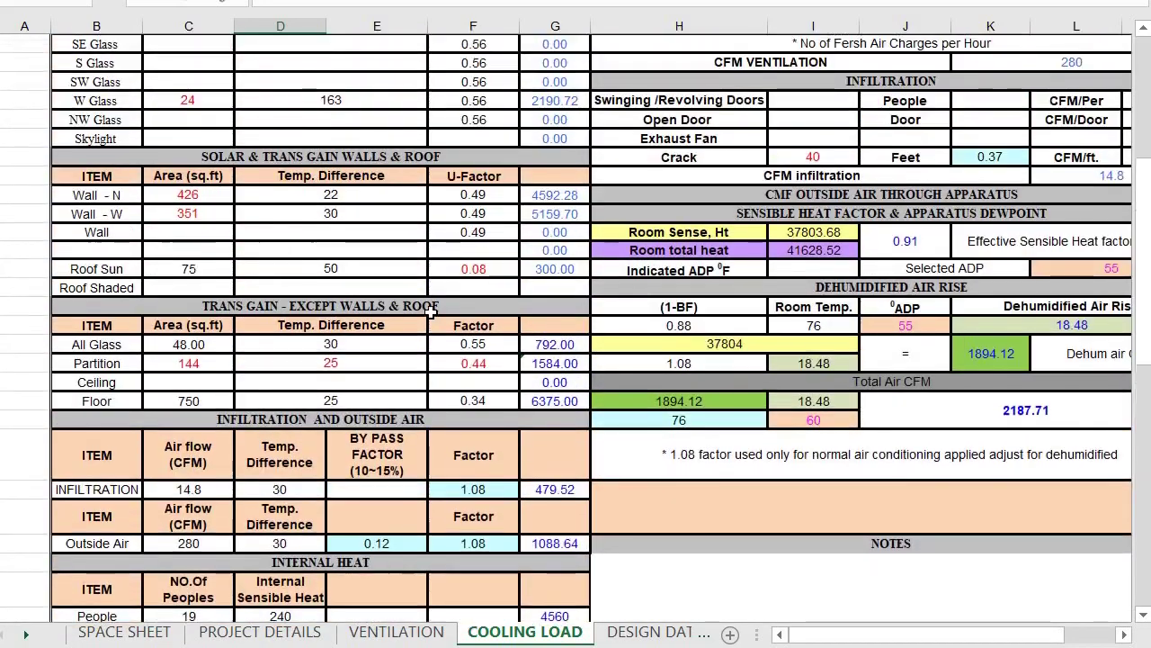
pyautogui.scroll(1, 431, 312)
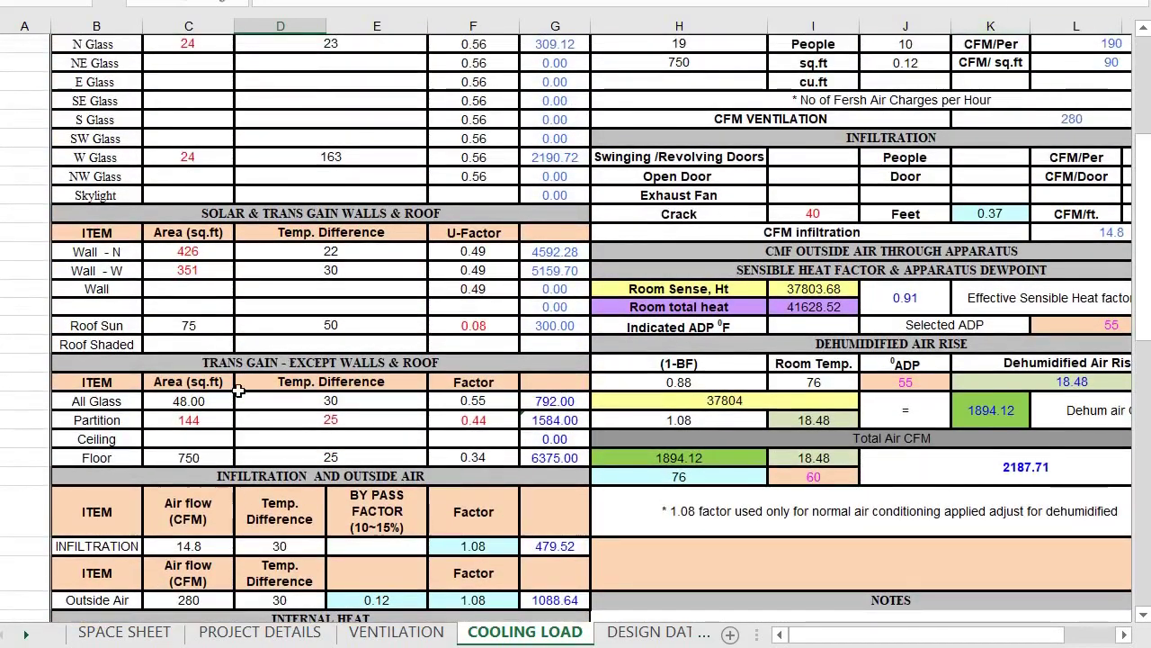
pyautogui.scroll(-5, 238, 390)
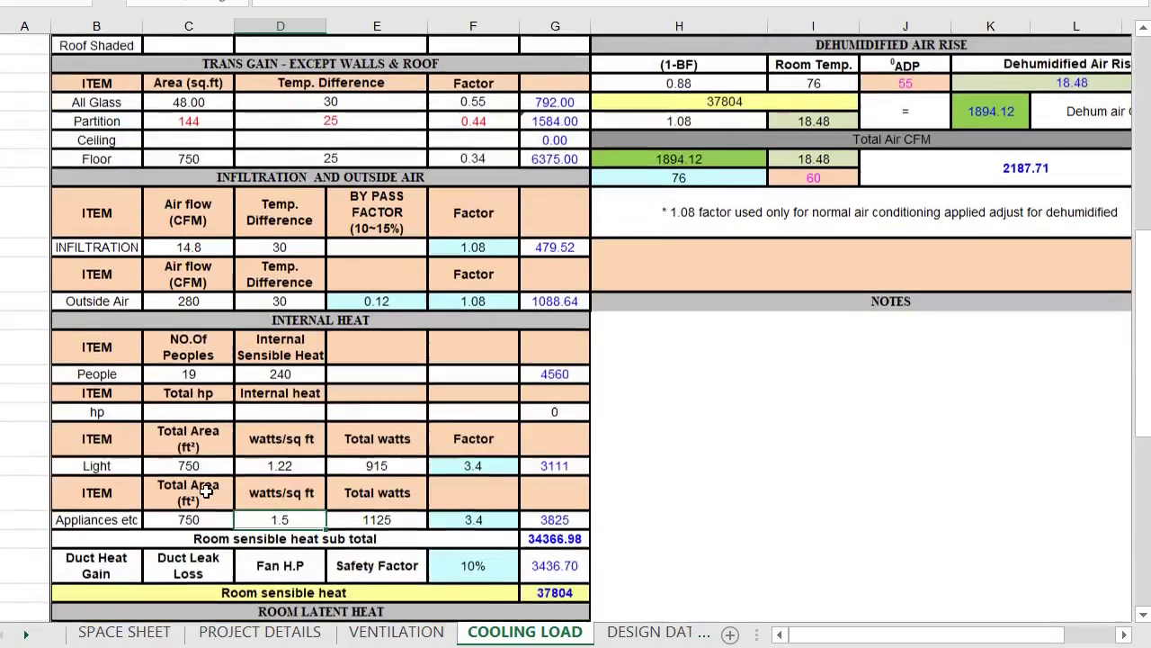
pyautogui.scroll(-1, 206, 490)
pyautogui.scroll(-4, 199, 464)
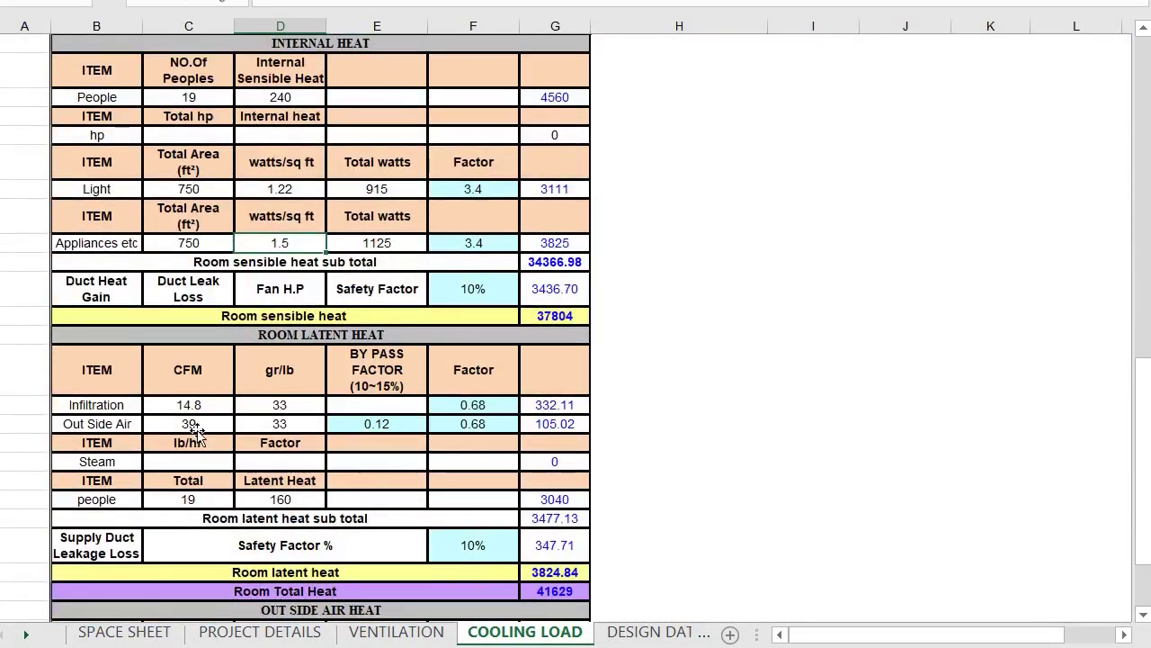
pyautogui.click(193, 424)
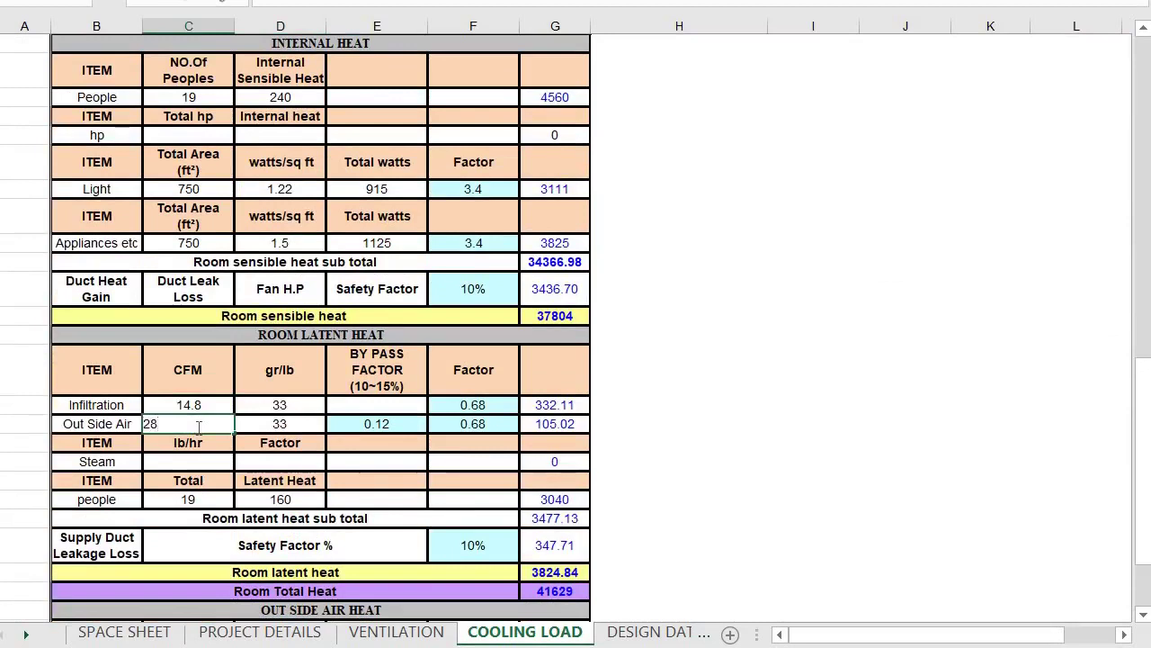
pyautogui.write('280')
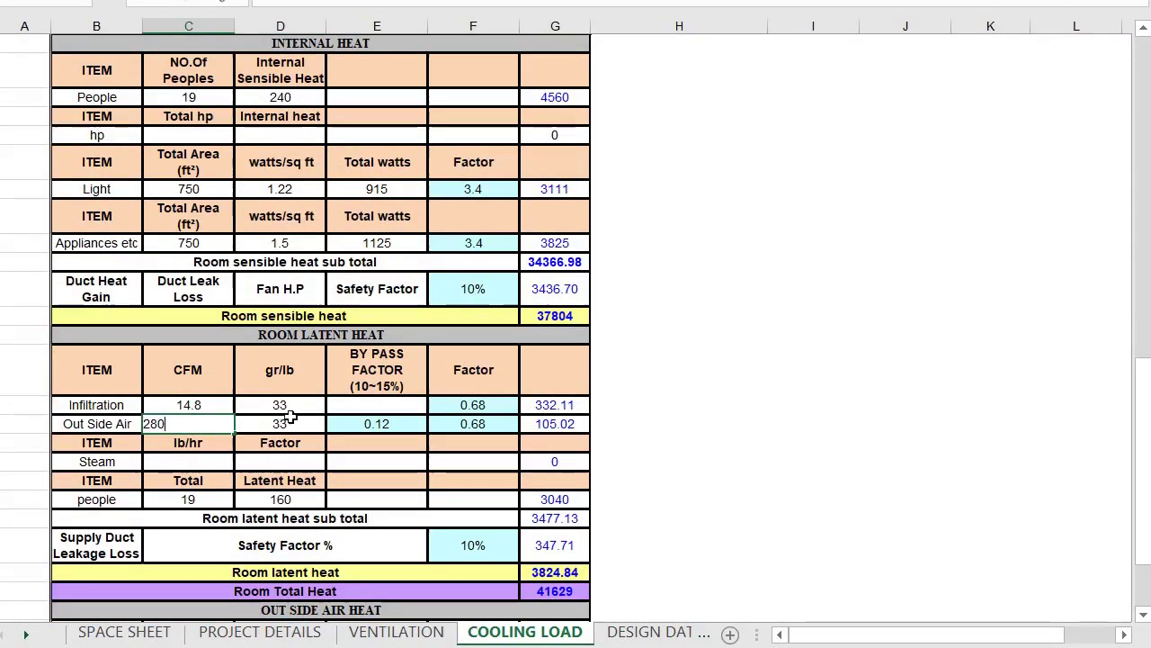
pyautogui.click(294, 405)
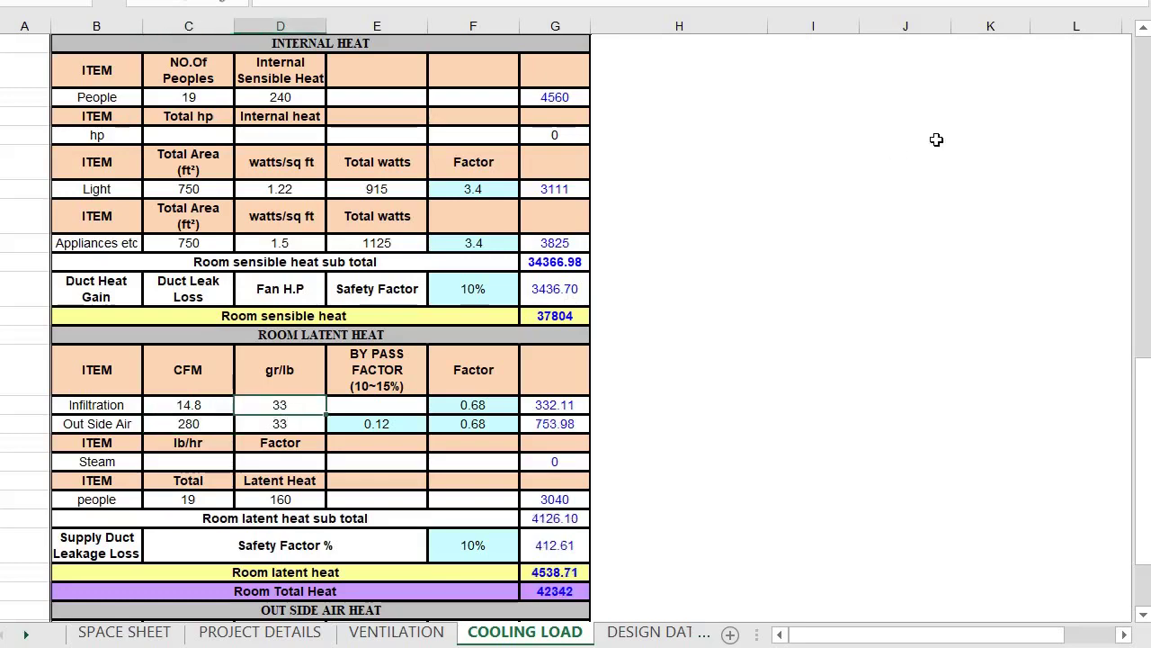
# - Compare the gr/lb difference in the conditions table with the ROOM LATENT HEAT rows and check the Out Side Air bypass factor and heat gain
pyautogui.hotkey('ctrl', 'Home')
pyautogui.hscroll(4, 835, 236)
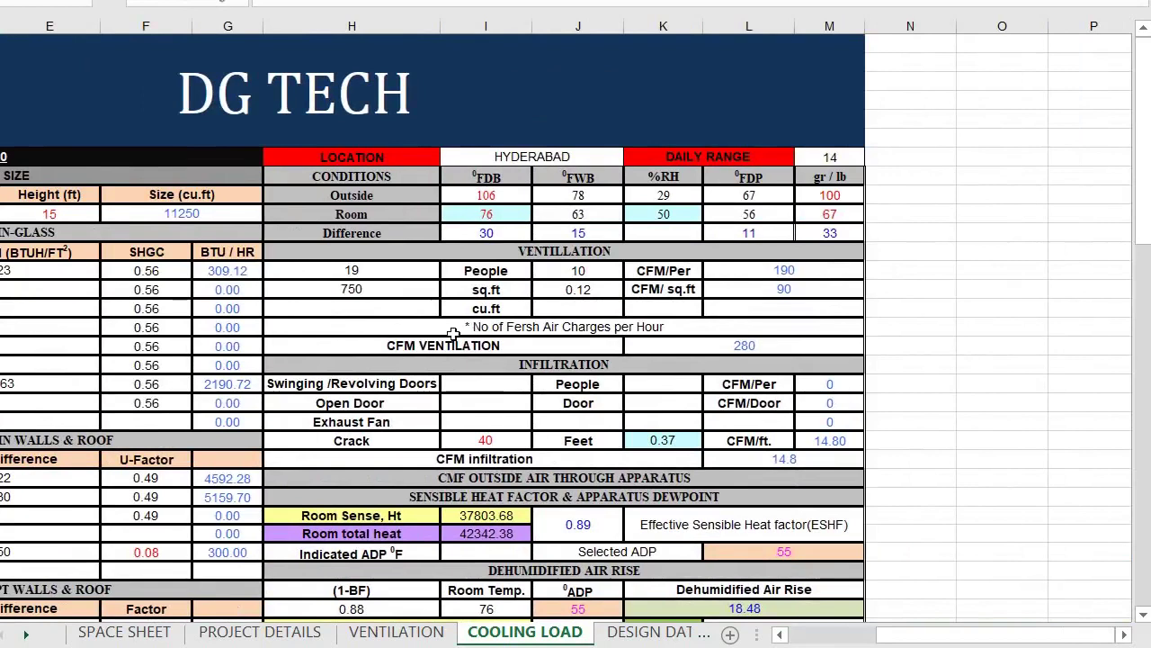
pyautogui.hscroll(-2, 453, 334)
pyautogui.hscroll(-2, 454, 334)
pyautogui.scroll(-12, 454, 334)
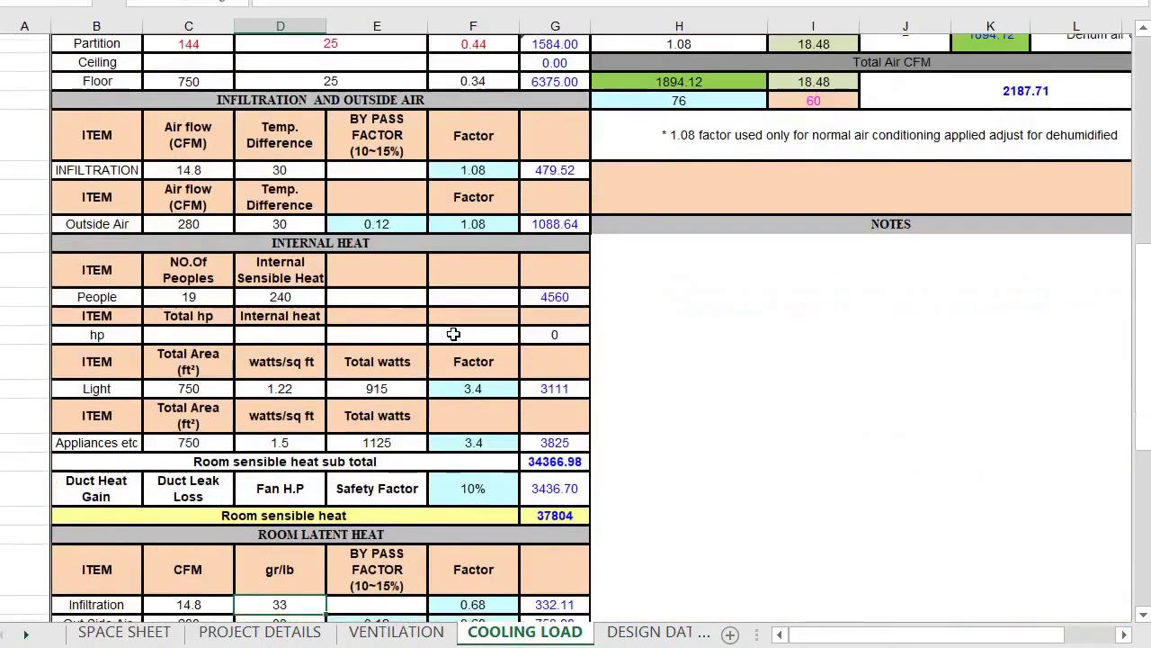
pyautogui.scroll(-2, 453, 333)
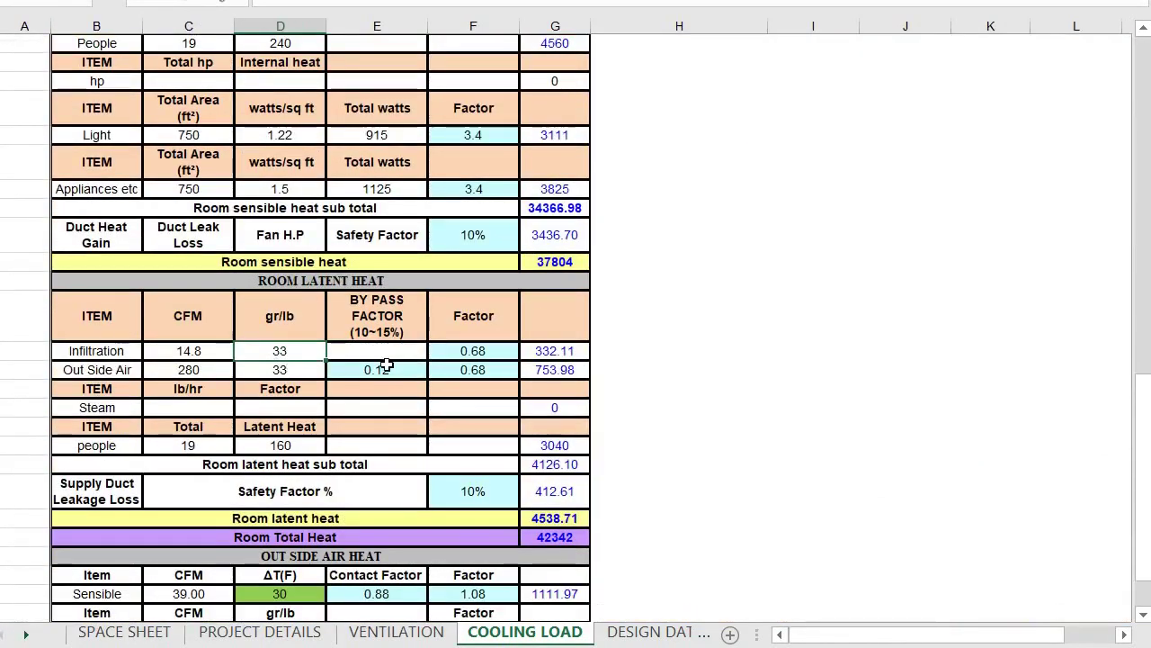
pyautogui.click(385, 367)
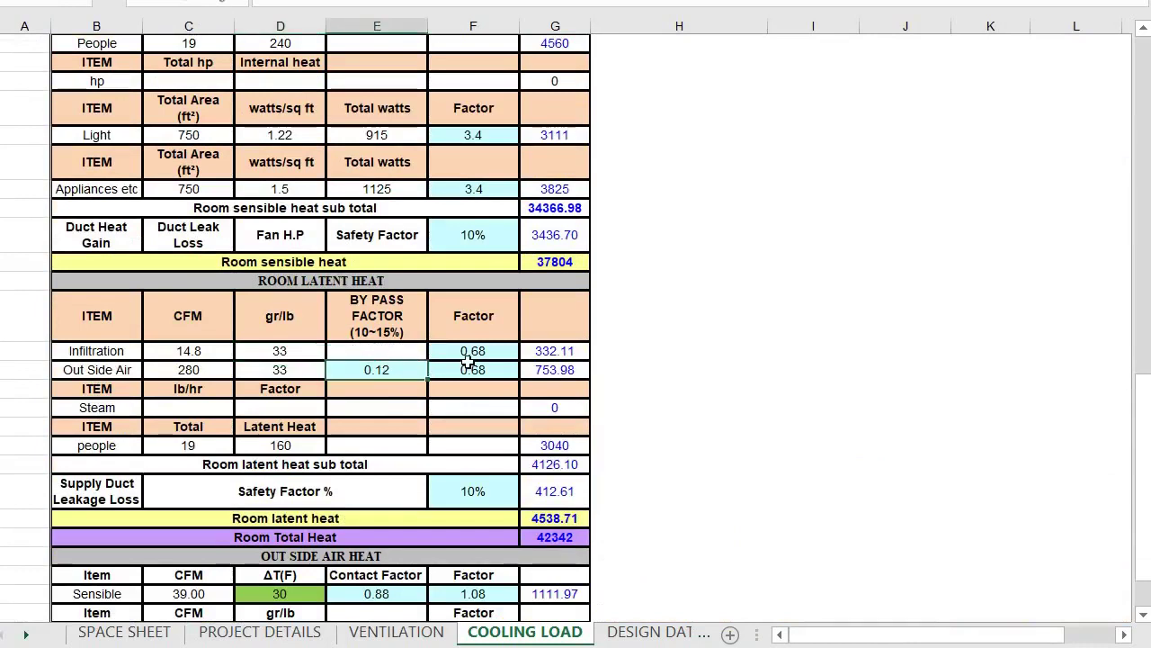
pyautogui.click(562, 367)
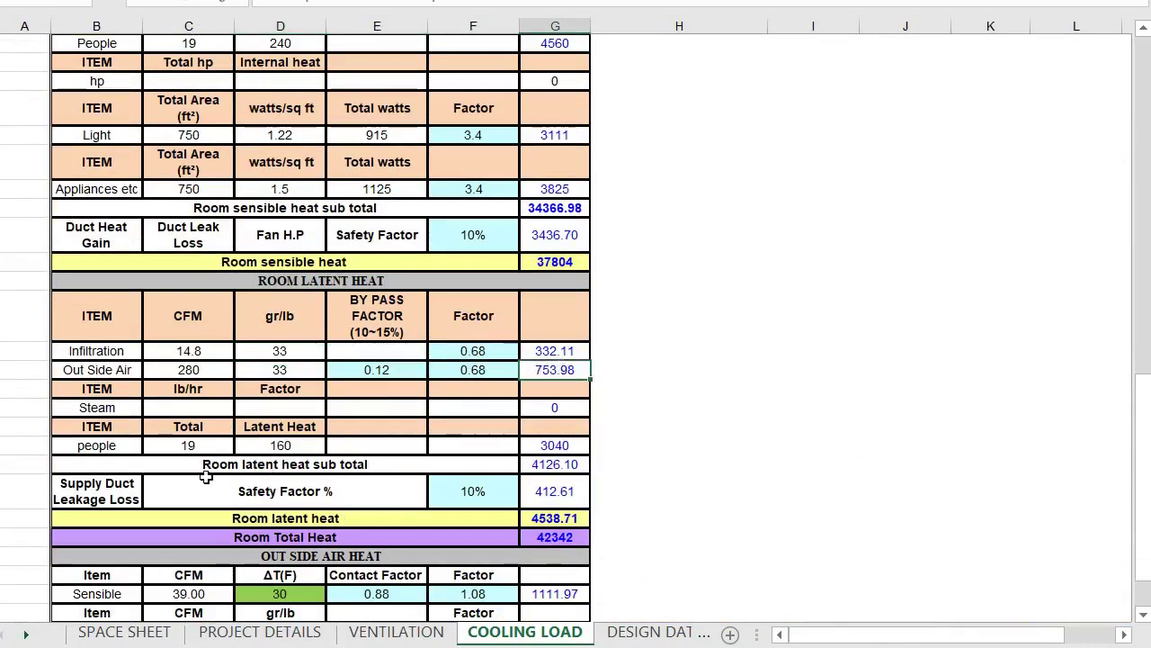
# - Check the people count and latent heat in the people row of the ROOM LATENT HEAT section
pyautogui.click(198, 447)
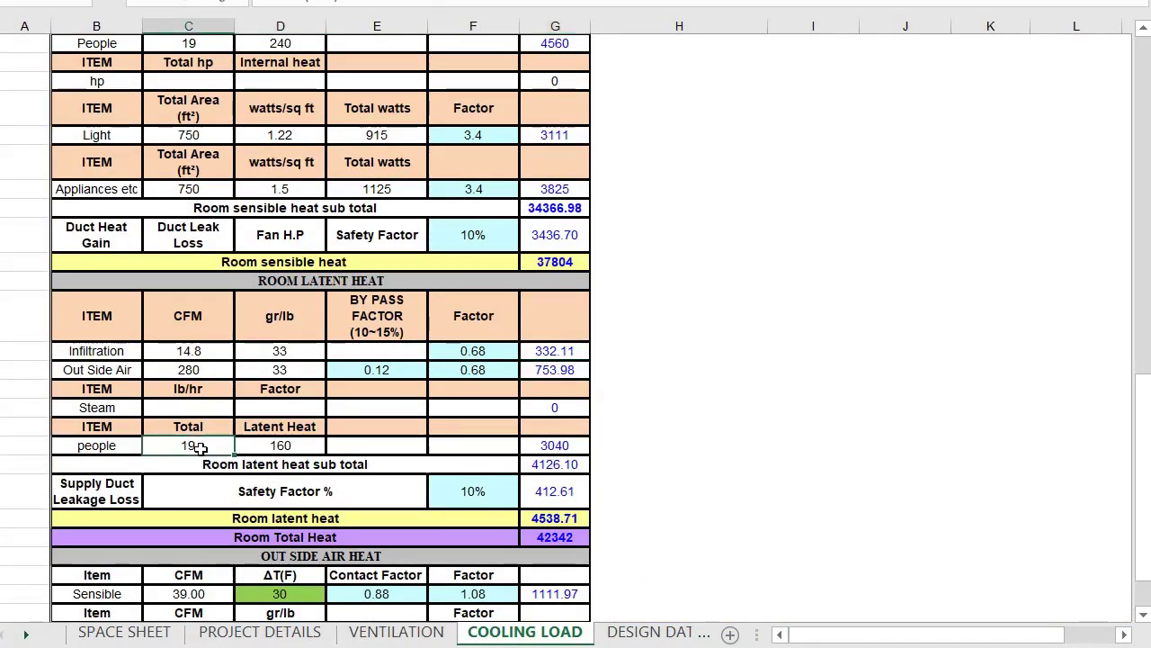
pyautogui.scroll(-3, 198, 447)
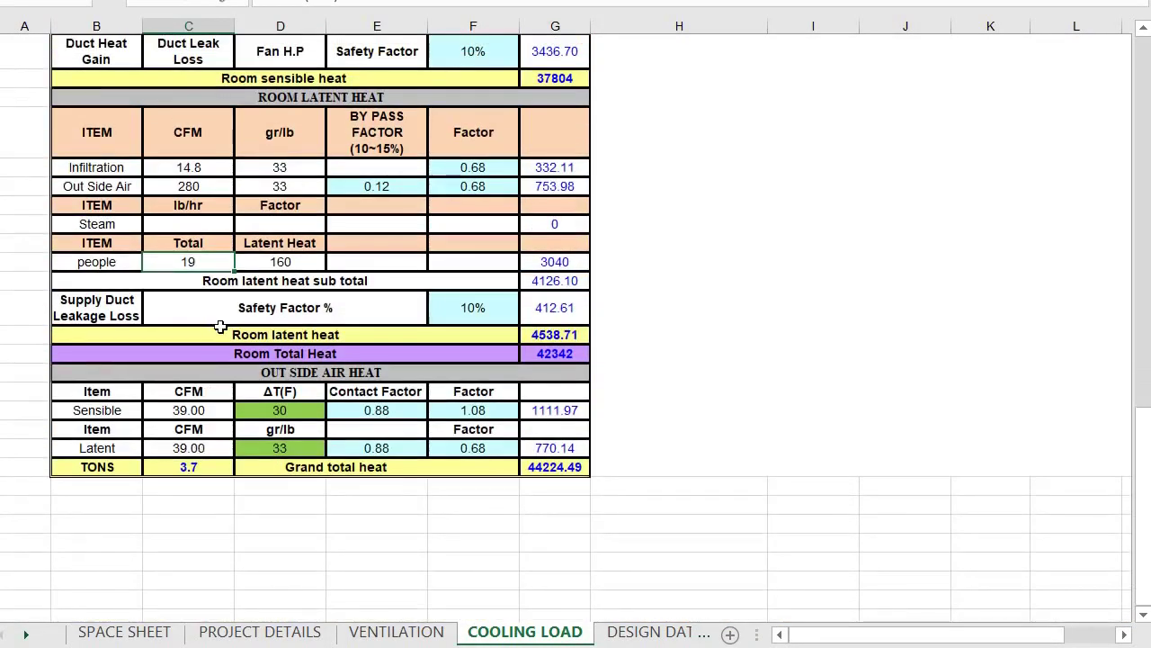
pyautogui.scroll(2, 216, 331)
pyautogui.scroll(-1, 220, 326)
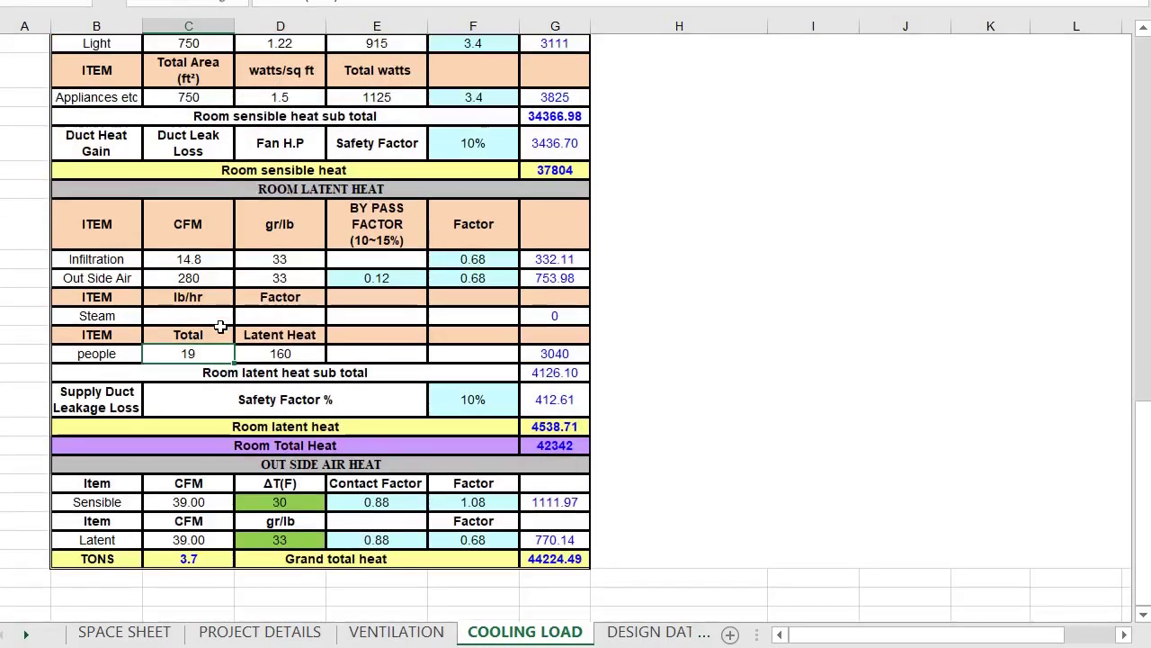
pyautogui.scroll(3, 222, 327)
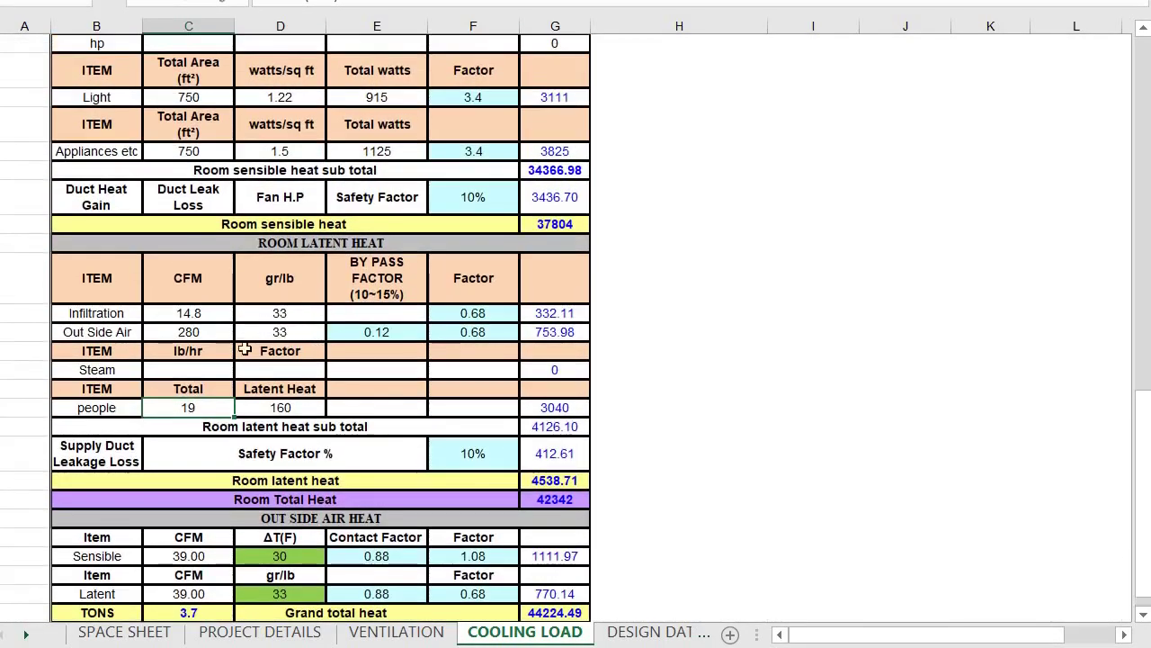
# - Look up the latent heat per person in the Heat Gain from People table on the HG PEOPLE & LPD sheet, returning to COOLING LOAD
pyautogui.click(39, 637)
pyautogui.click(39, 637)
pyautogui.click(39, 637)
pyautogui.click(39, 637)
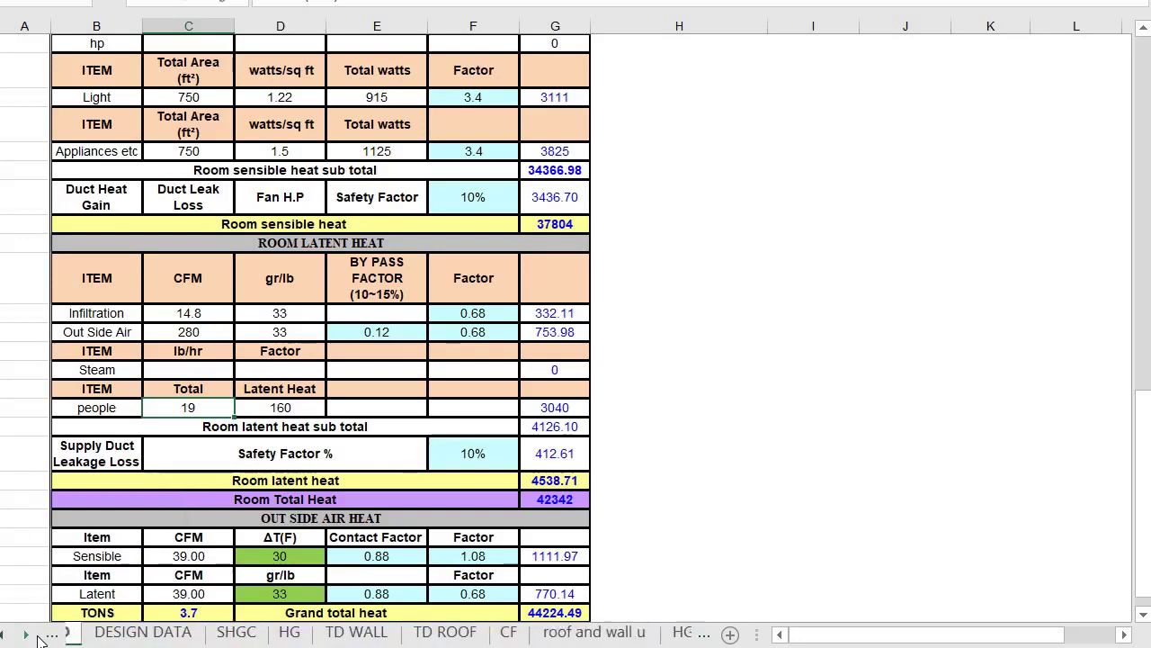
pyautogui.click(39, 637)
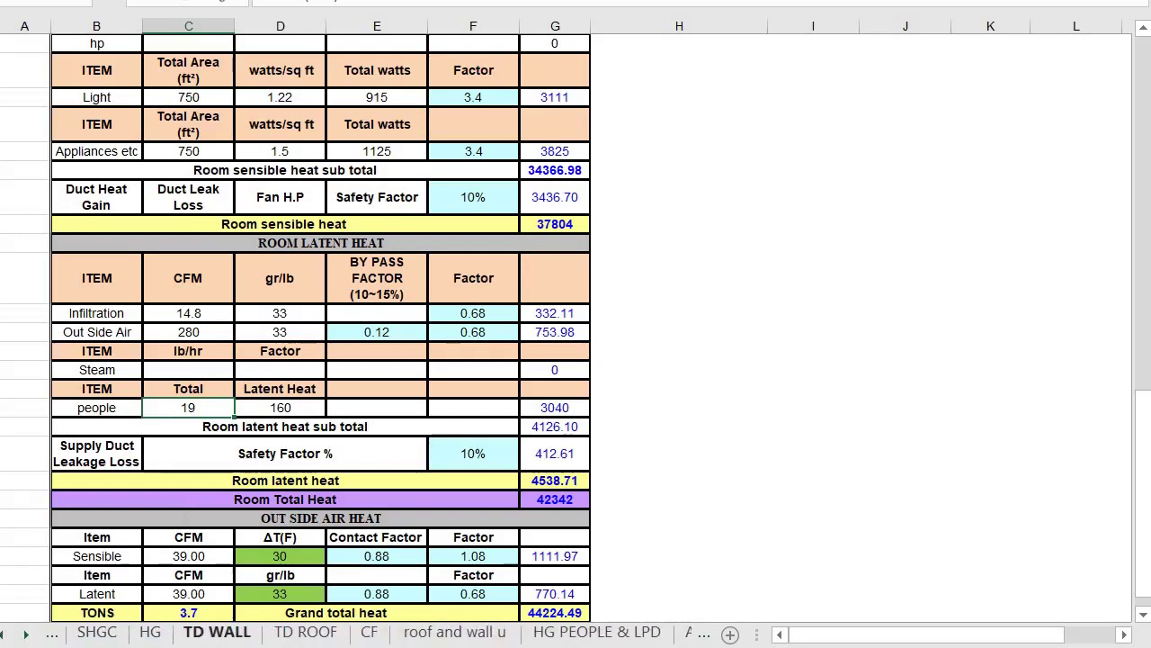
pyautogui.click(646, 630)
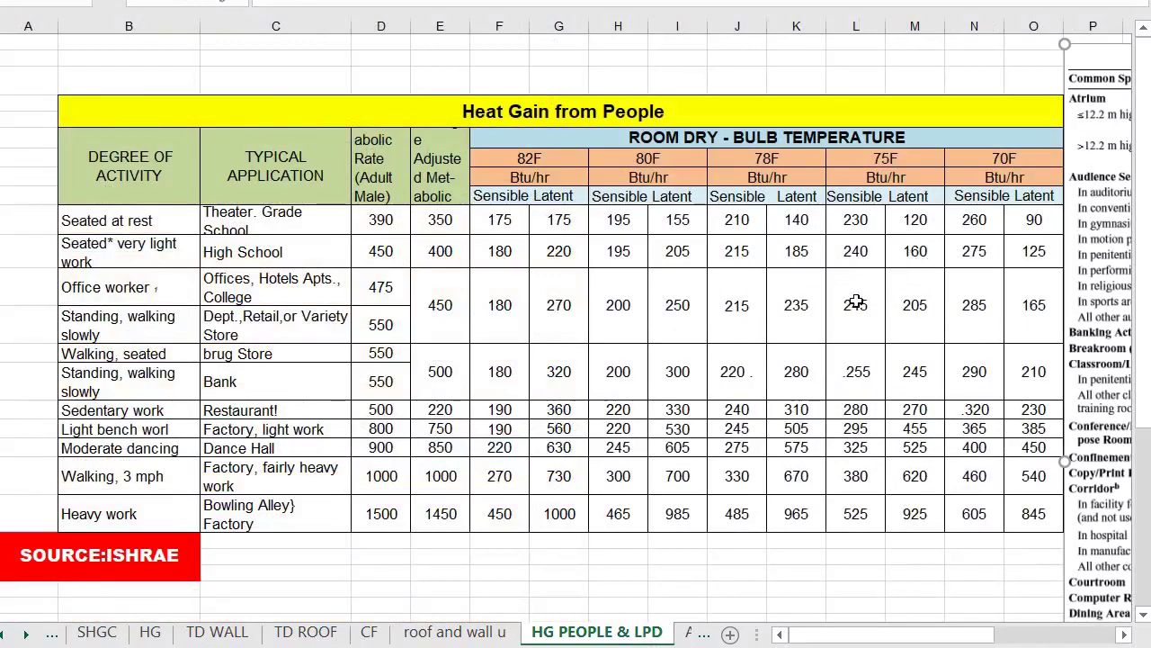
pyautogui.scroll(3, 227, 629)
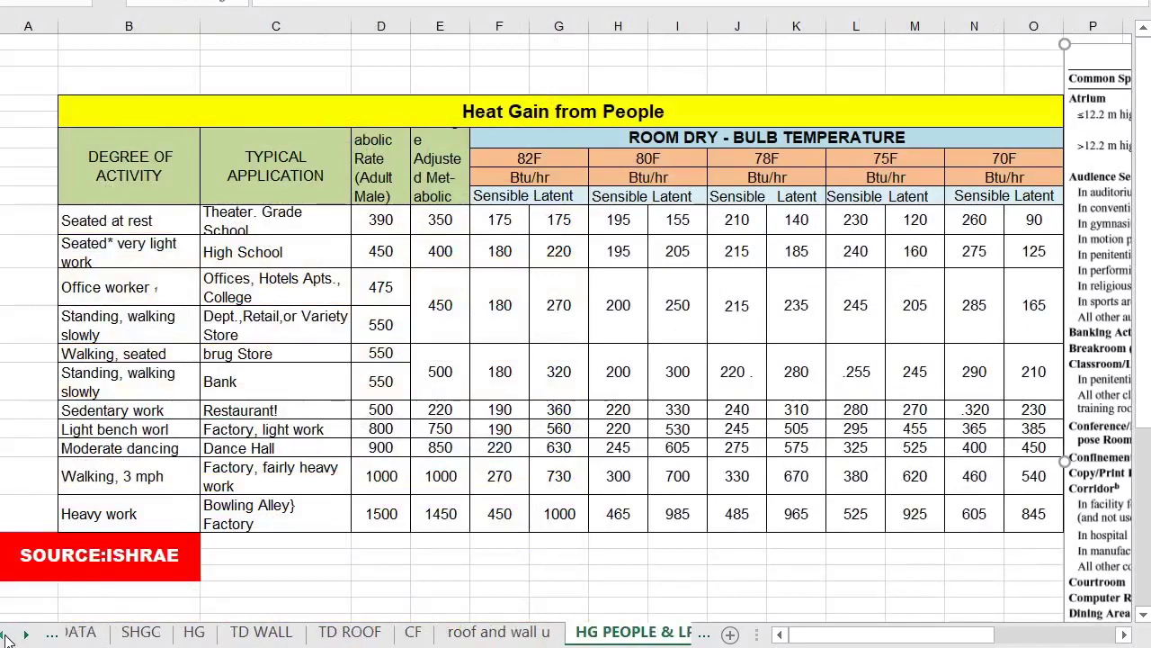
pyautogui.click(236, 632)
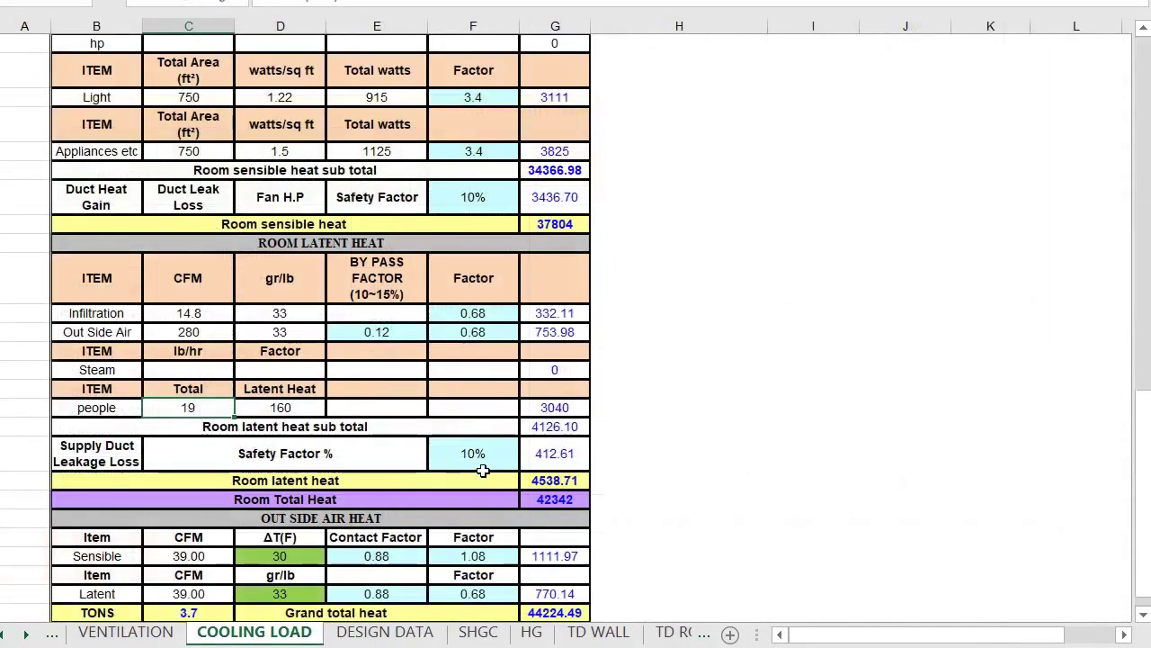
# - Review the room latent heat sub total, its safety factor, the Room latent heat and the Room Total Heat
pyautogui.scroll(-2, 483, 474)
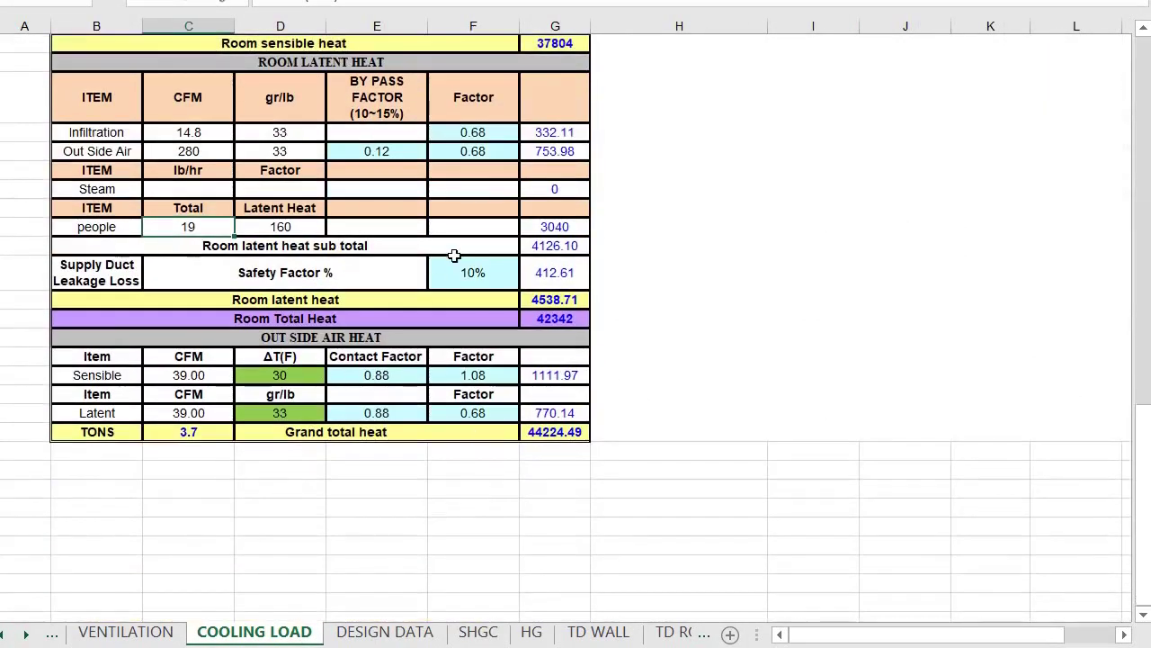
pyautogui.scroll(1, 454, 255)
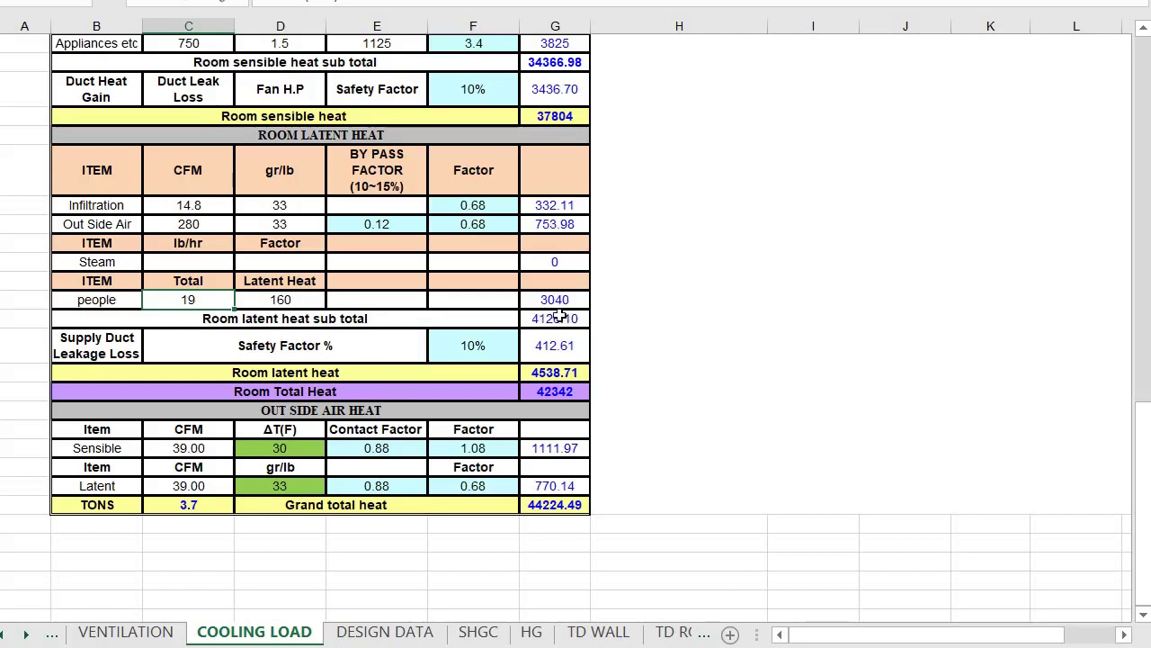
pyautogui.click(558, 372)
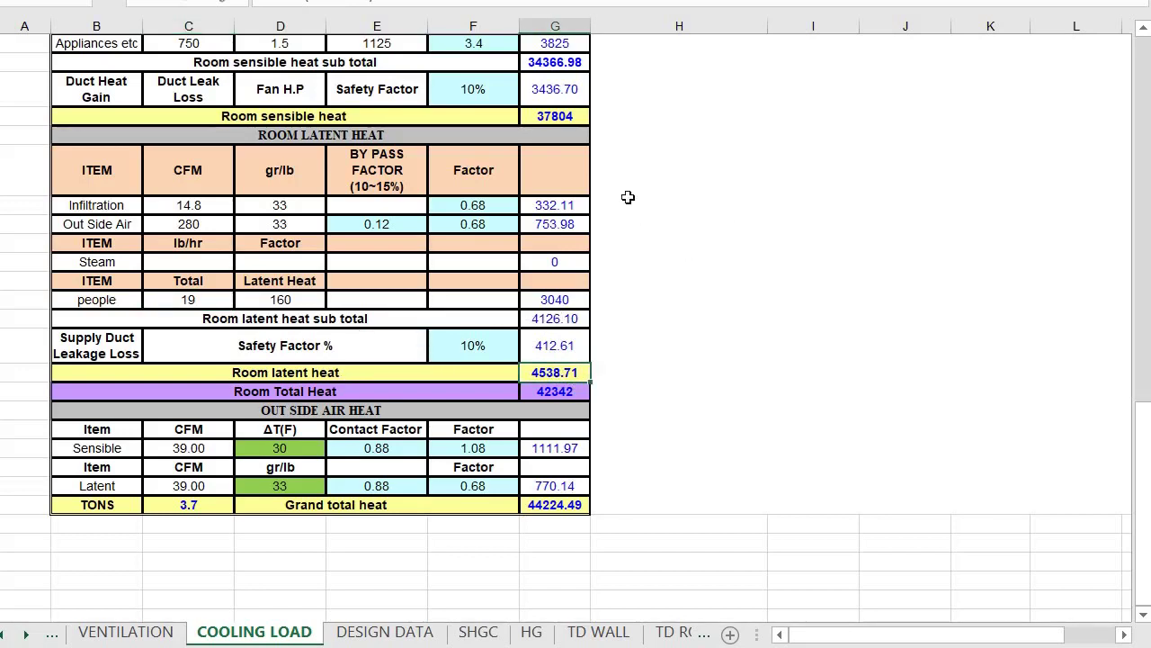
pyautogui.click(562, 389)
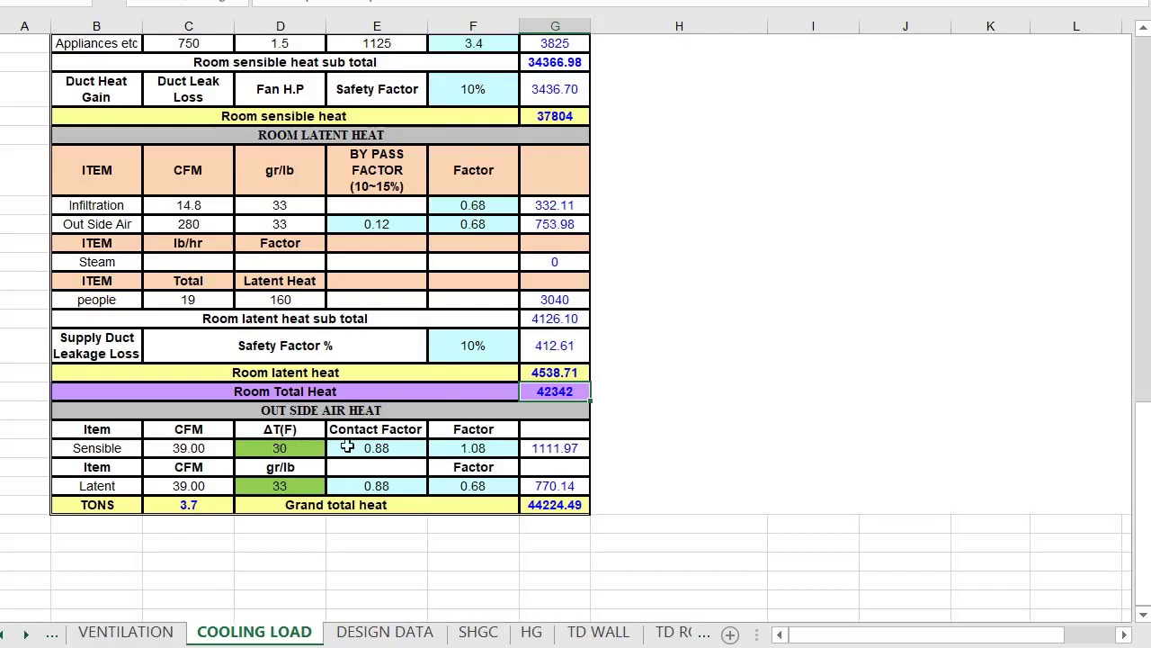
# - Set the CFM of both the Sensible and Latent rows in the OUT SIDE AIR HEAT section to 280, matching the Out Side Air CFM
pyautogui.click(198, 449)
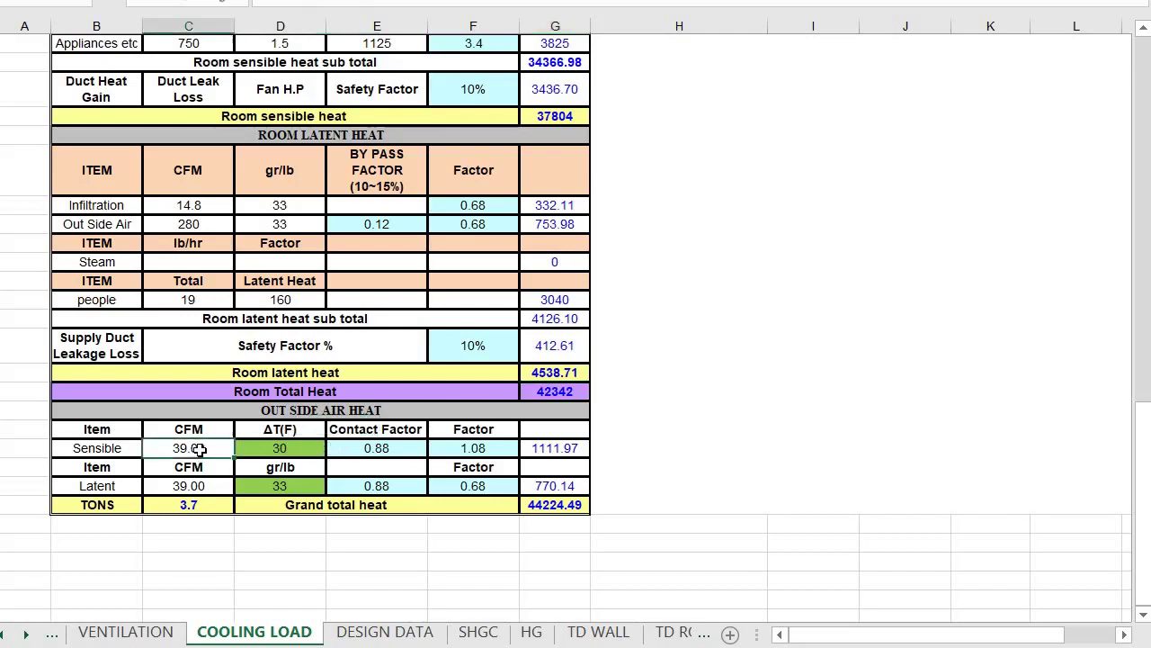
pyautogui.doubleClick(202, 448)
pyautogui.click(198, 224)
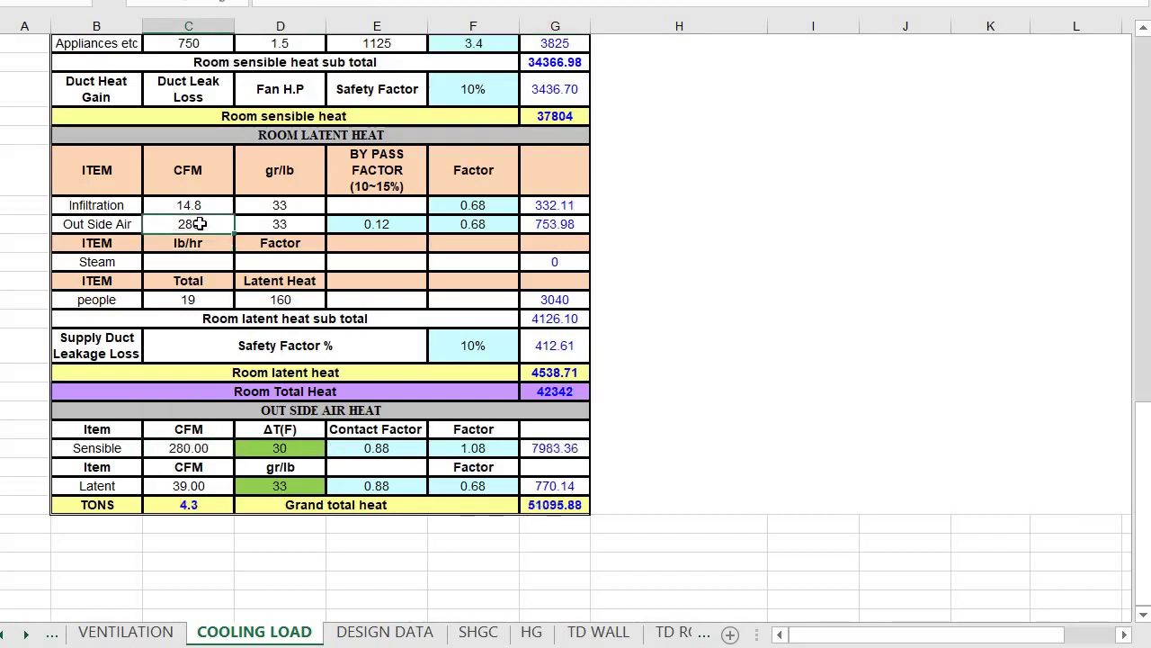
pyautogui.click(213, 486)
pyautogui.doubleClick(214, 486)
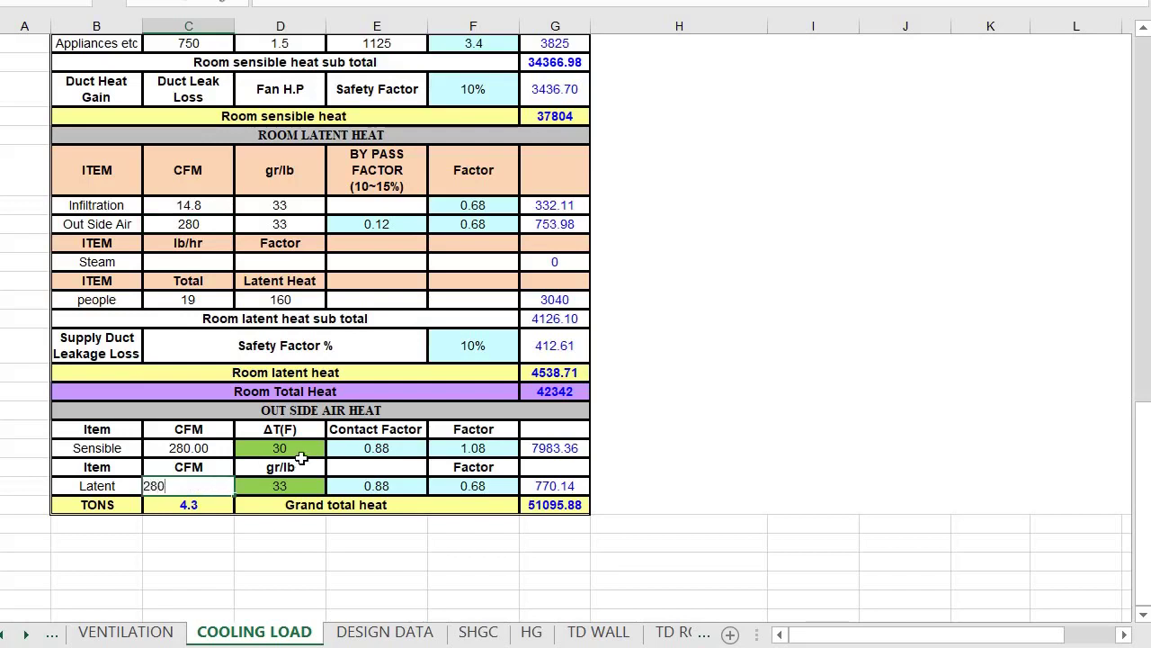
pyautogui.press('Tab')
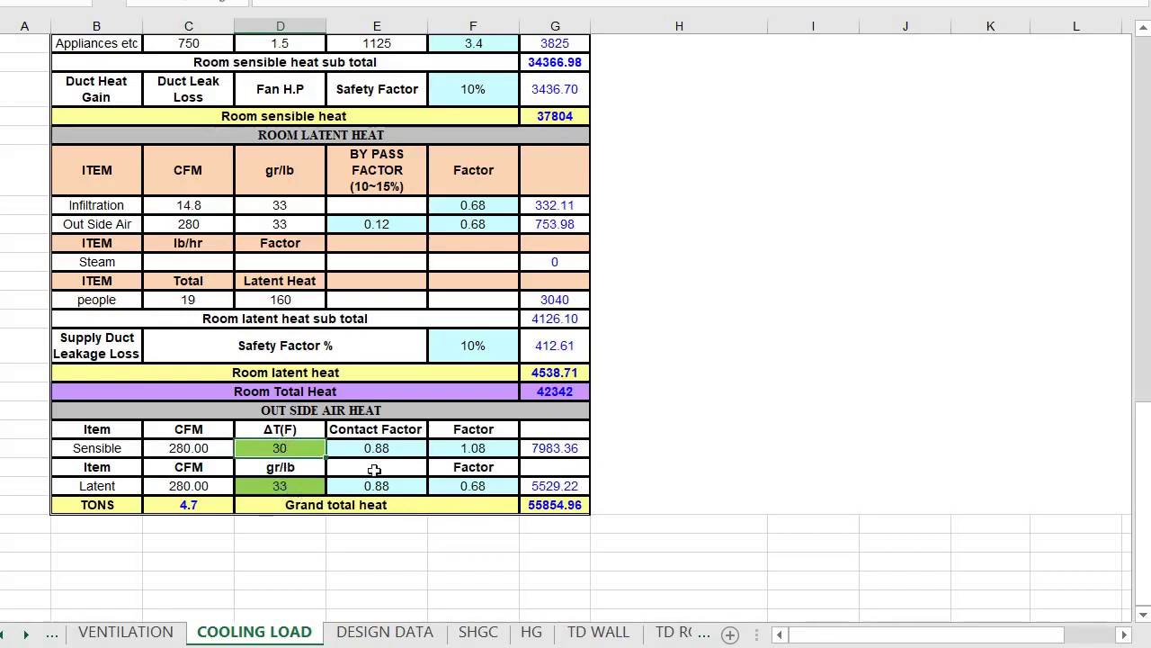
# - Check the outside air sensible heat gain, the Grand total heat and the resulting TONS
pyautogui.click(576, 448)
pyautogui.click(562, 507)
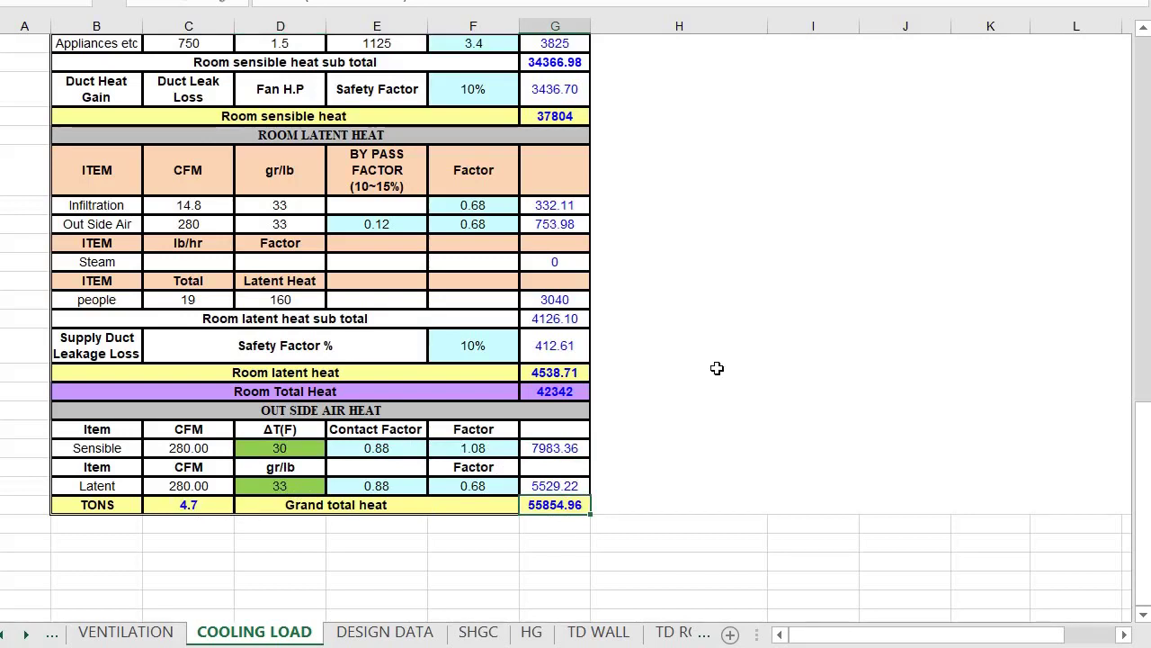
pyautogui.scroll(4, 717, 368)
pyautogui.scroll(-4, 717, 368)
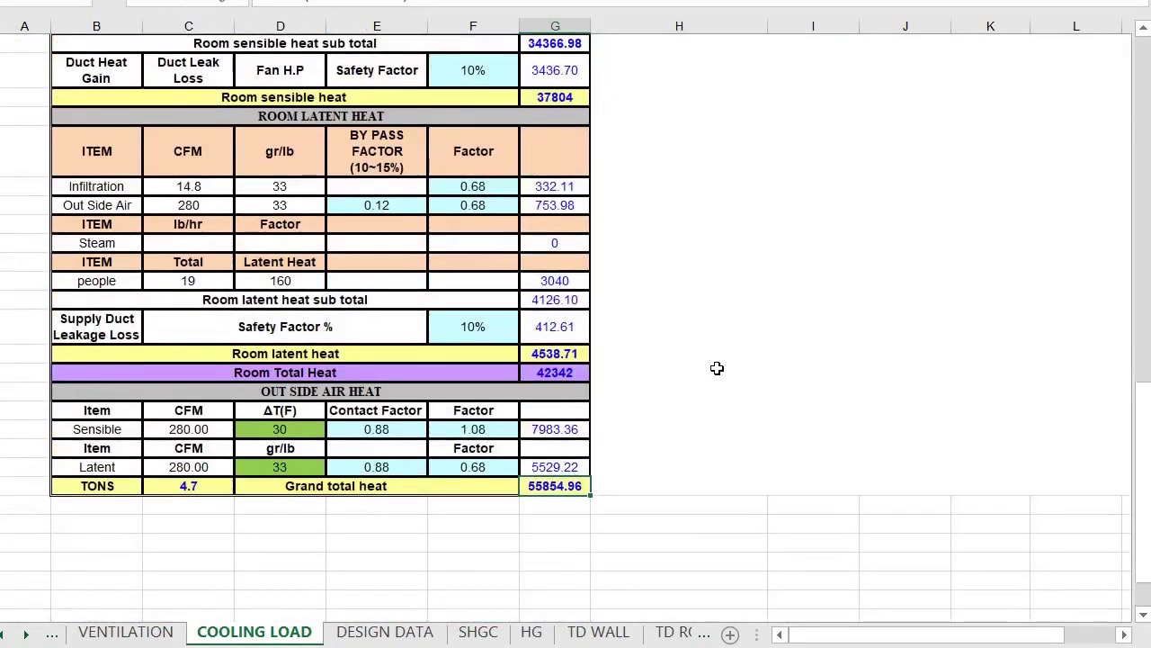
pyautogui.scroll(1, 717, 367)
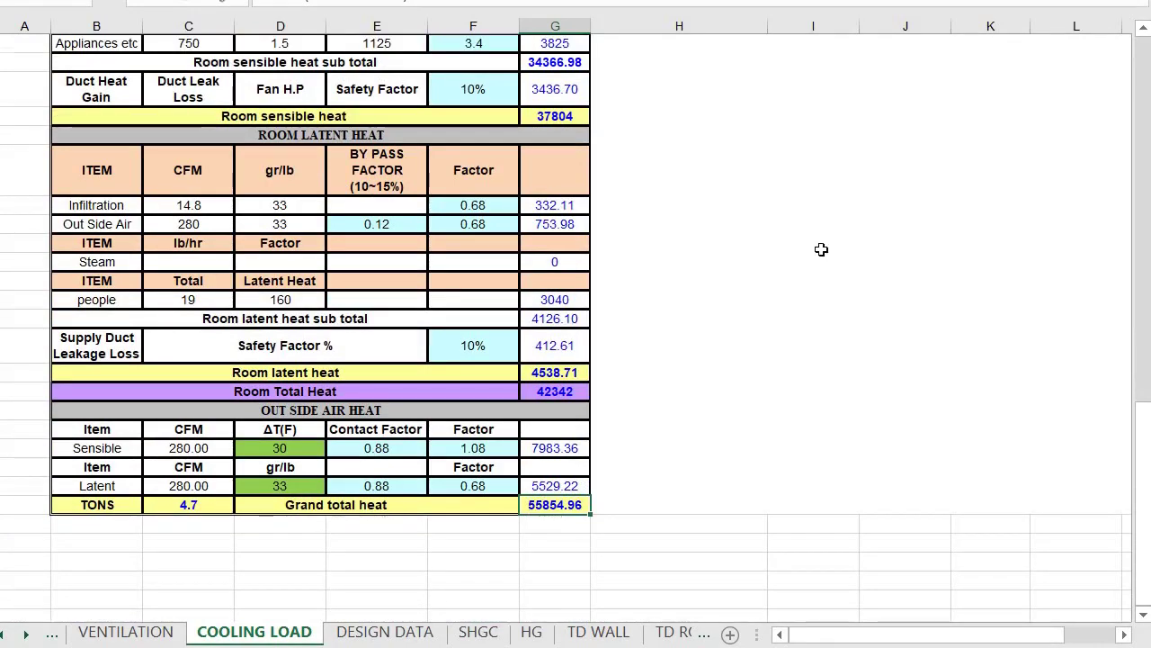
# - Examine the effective sensible heat factor against the Room Sense, Ht and Room total heat in the SENSIBLE HEAT FACTOR & APPARATUS DEWPOINT section
pyautogui.scroll(10, 821, 249)
pyautogui.hscroll(2, 822, 249)
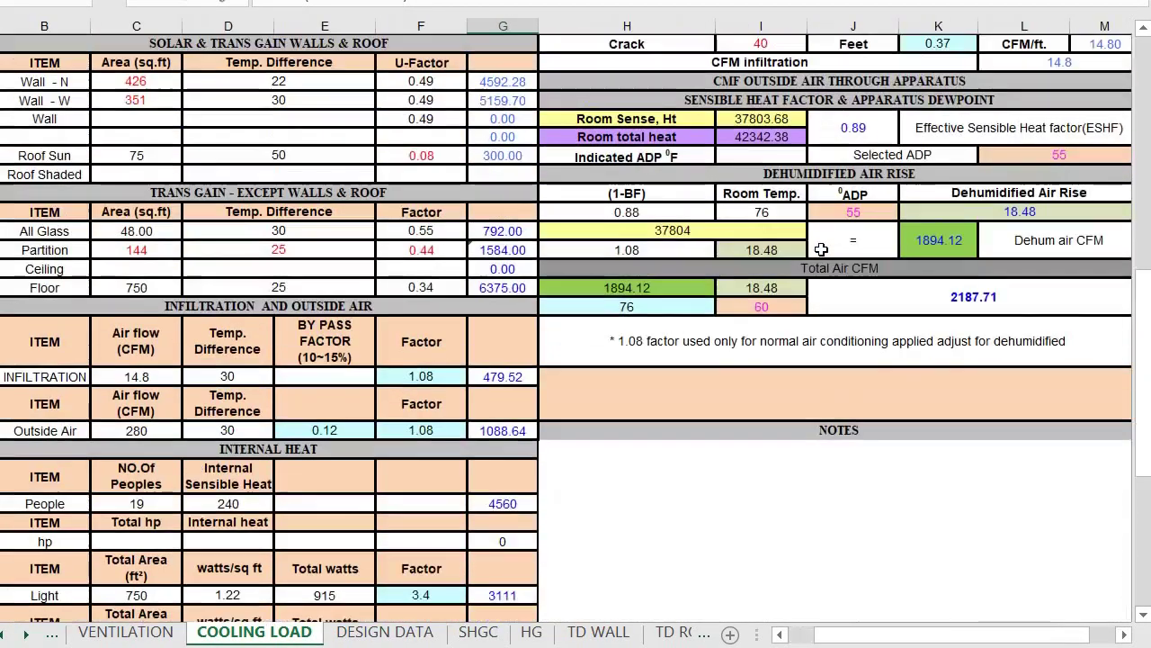
pyautogui.scroll(2, 821, 249)
pyautogui.hscroll(1, 821, 249)
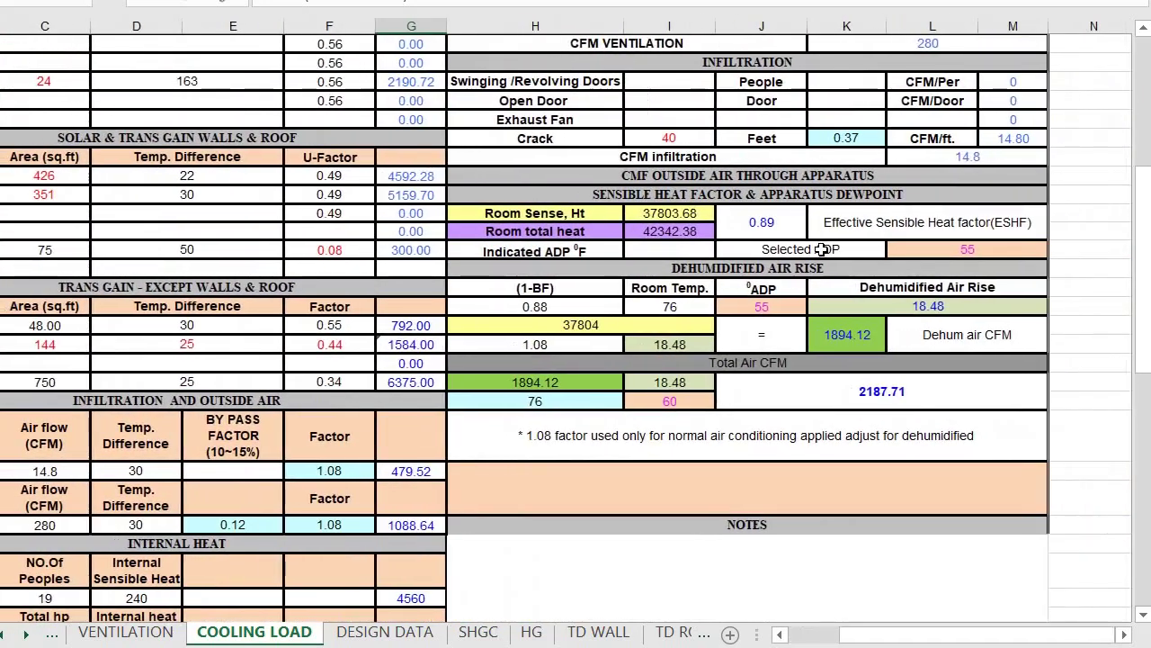
pyautogui.scroll(1, 900, 213)
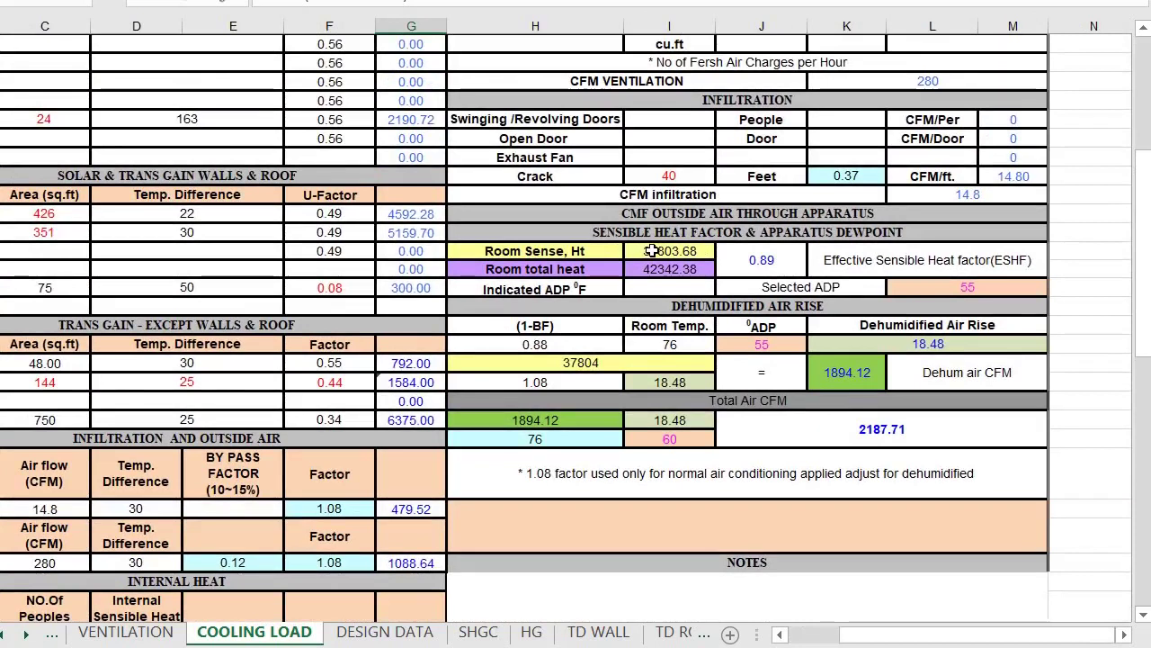
pyautogui.click(761, 260)
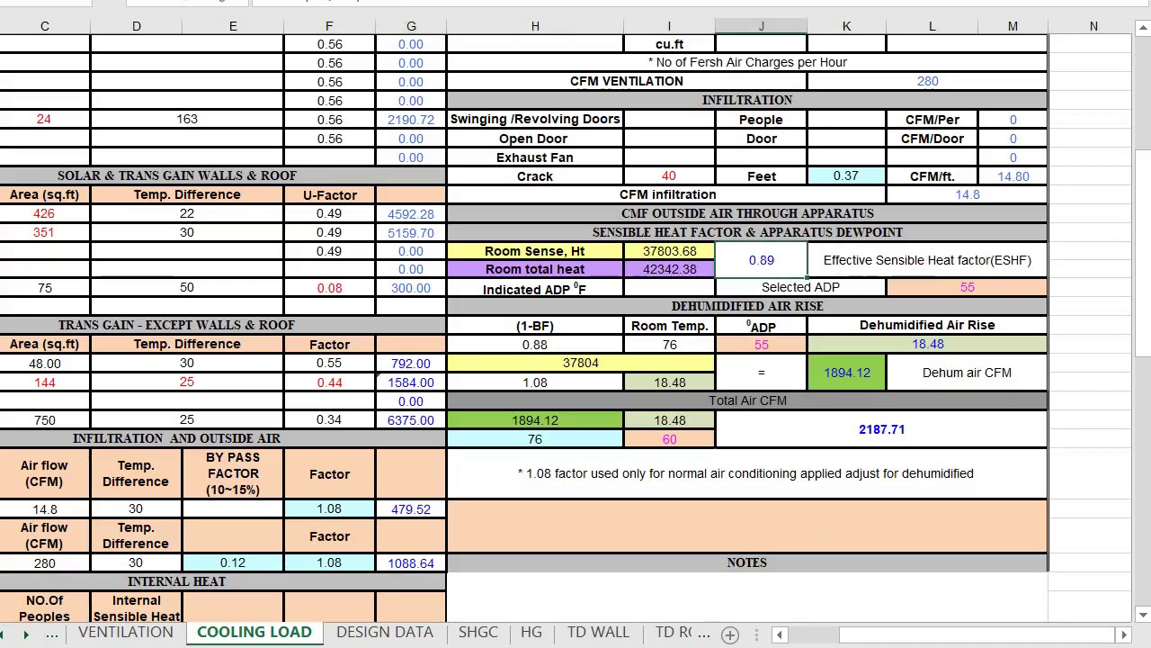
# - Look up the apparatus dewpoint for 76 DB and 50 RH at the calculated ESHF on the ADP sheet, returning to COOLING LOAD
pyautogui.click(27, 635)
pyautogui.click(27, 635)
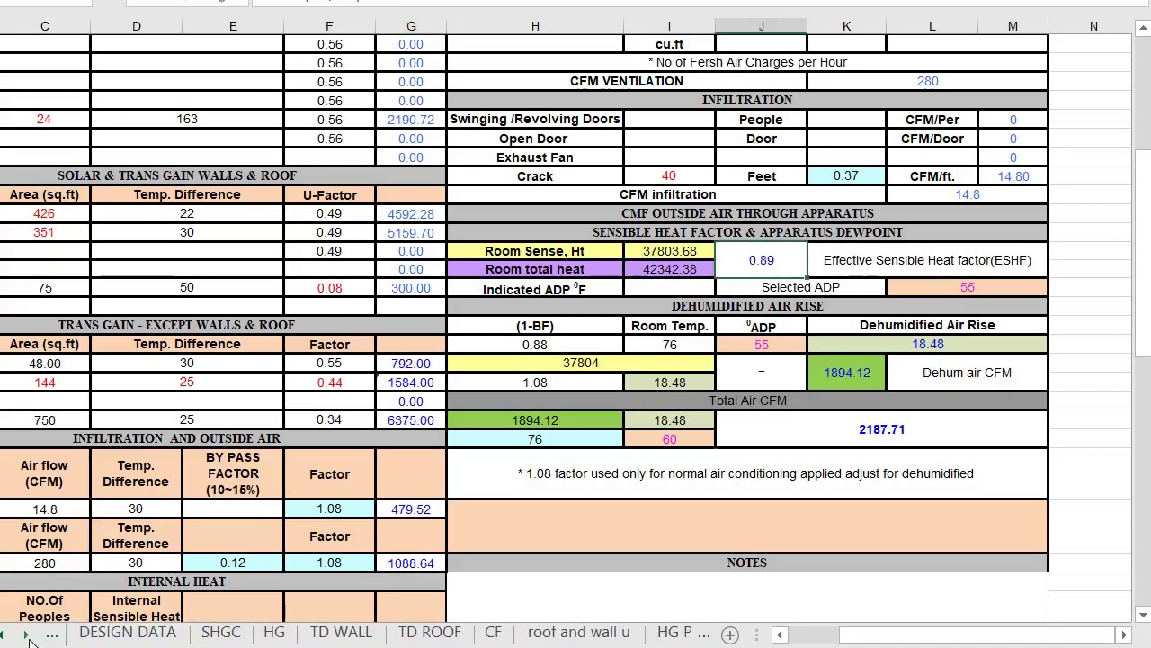
pyautogui.click(27, 635)
pyautogui.click(26, 635)
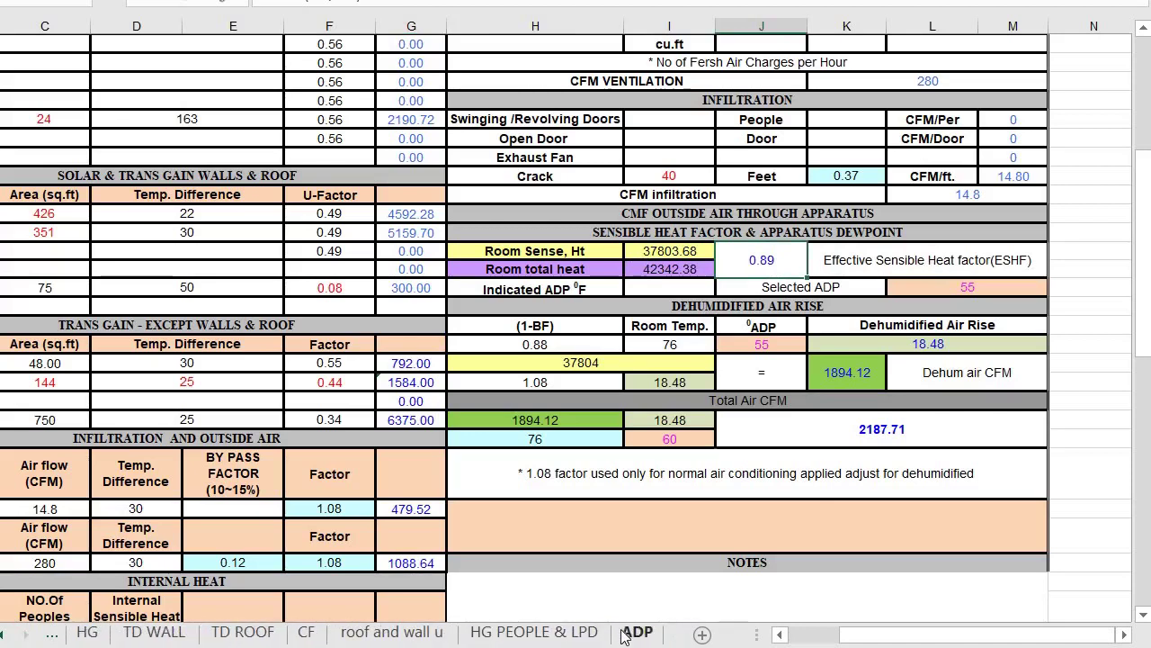
pyautogui.click(636, 633)
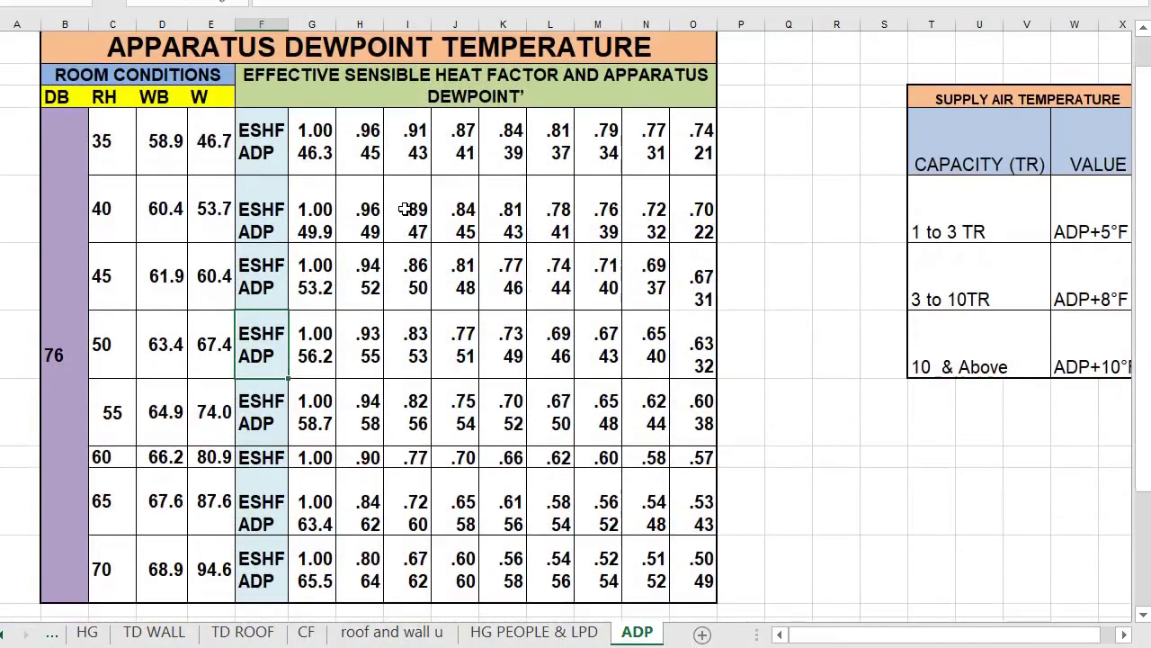
pyautogui.scroll(-1, 386, 215)
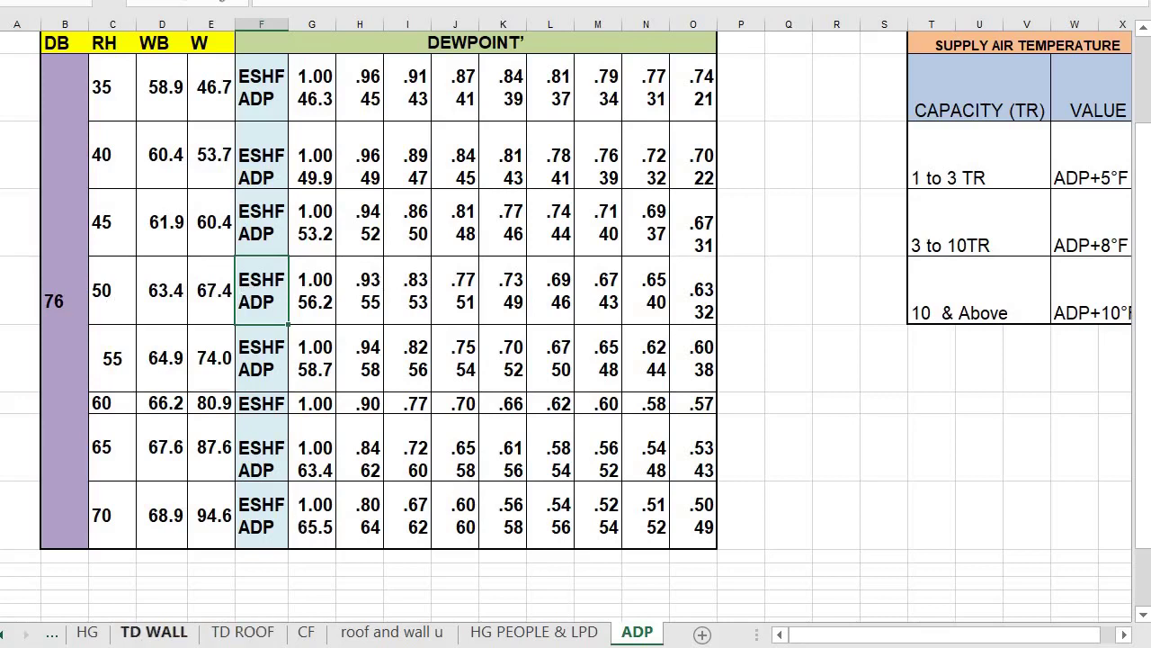
pyautogui.click(4, 635)
pyautogui.click(5, 635)
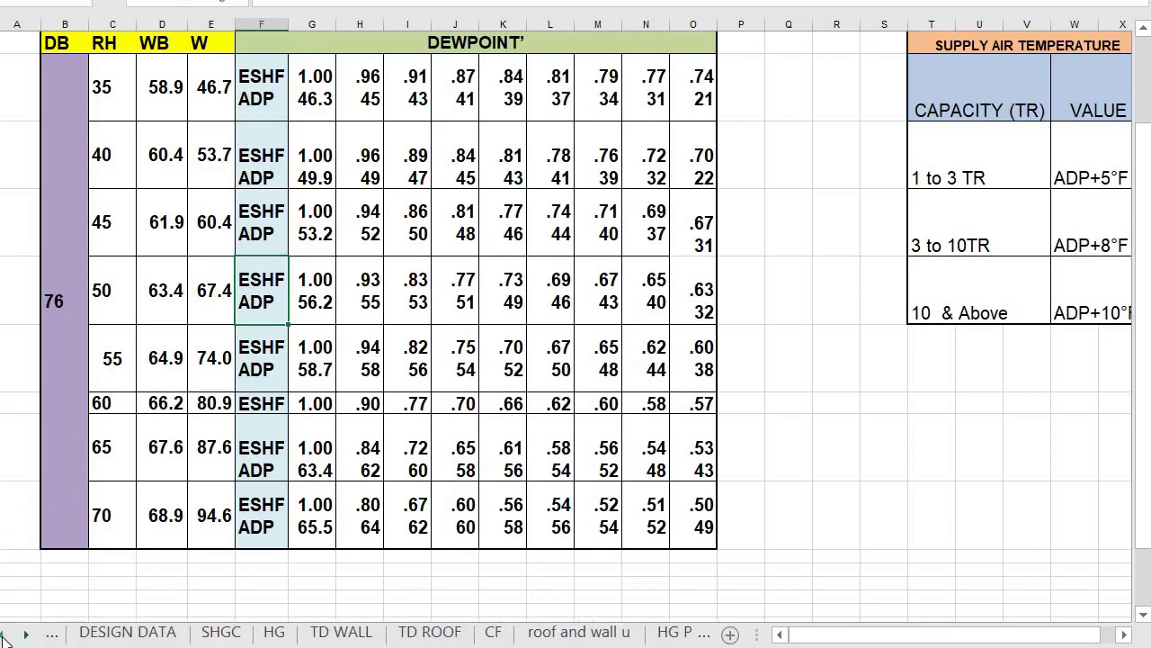
pyautogui.click(4, 635)
pyautogui.click(168, 634)
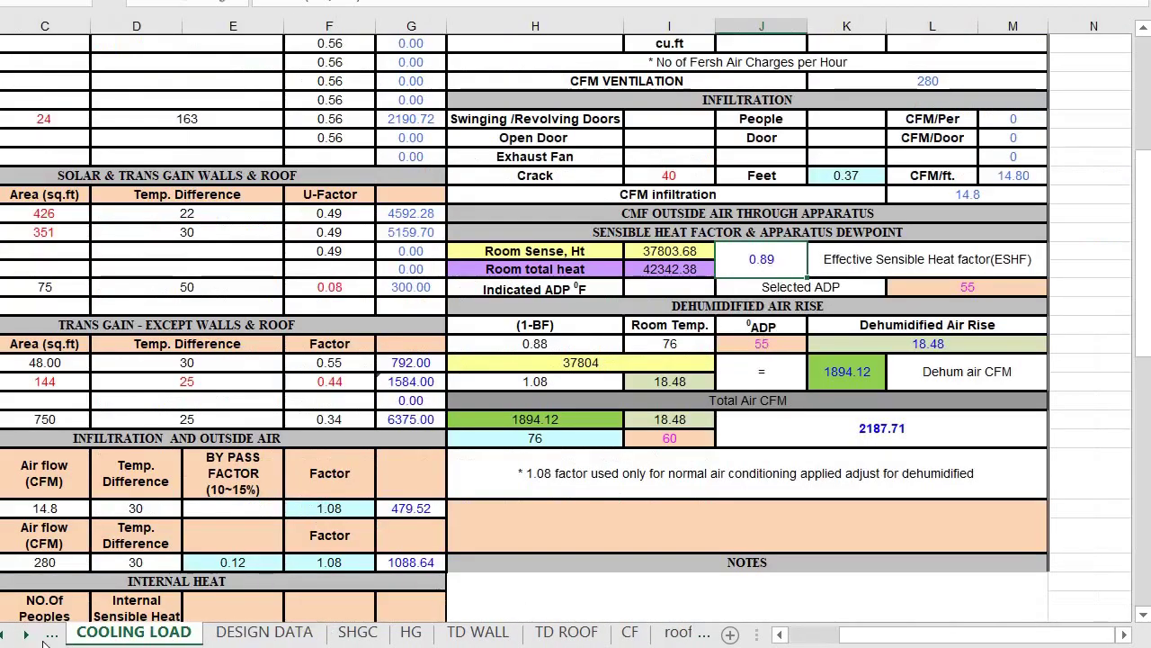
# - Review the ESHF rows and the SUPPLY AIR TEMPERATURE capacity table on the ADP sheet, returning to COOLING LOAD
pyautogui.click(23, 635)
pyautogui.click(22, 635)
pyautogui.click(22, 635)
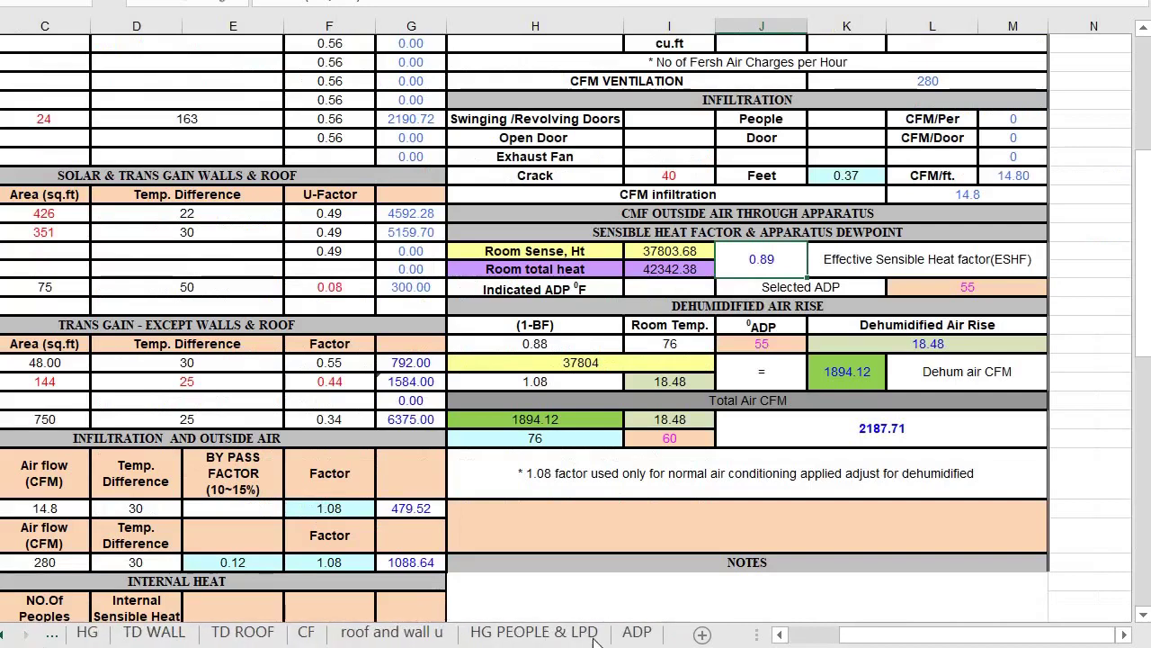
pyautogui.click(635, 633)
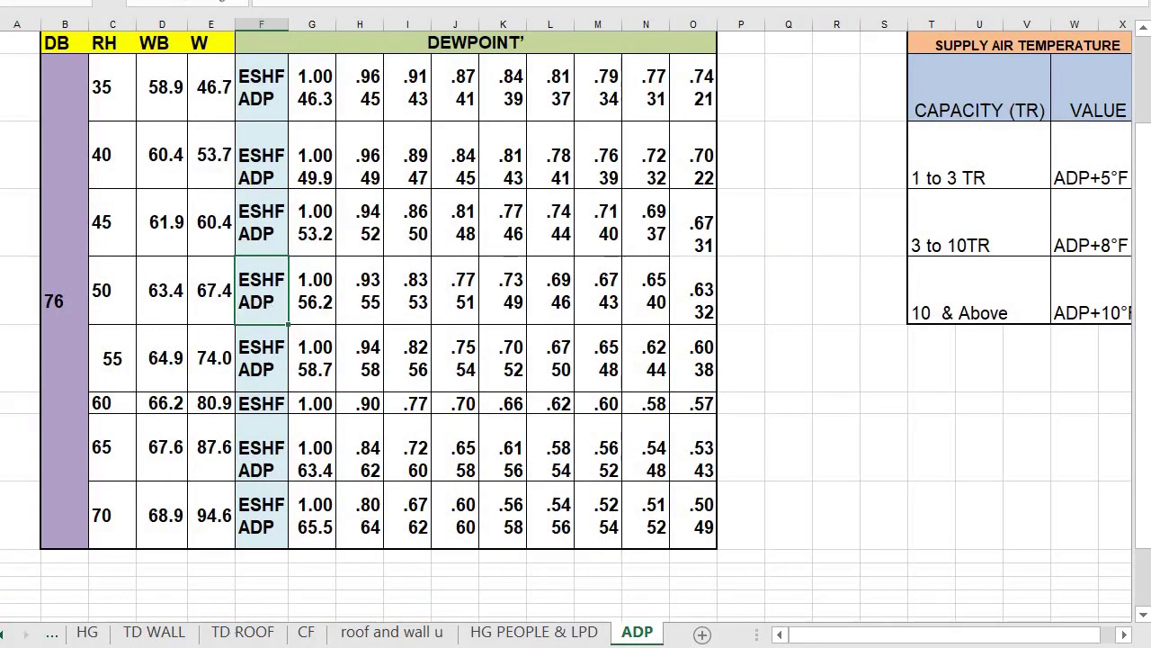
pyautogui.click(5, 635)
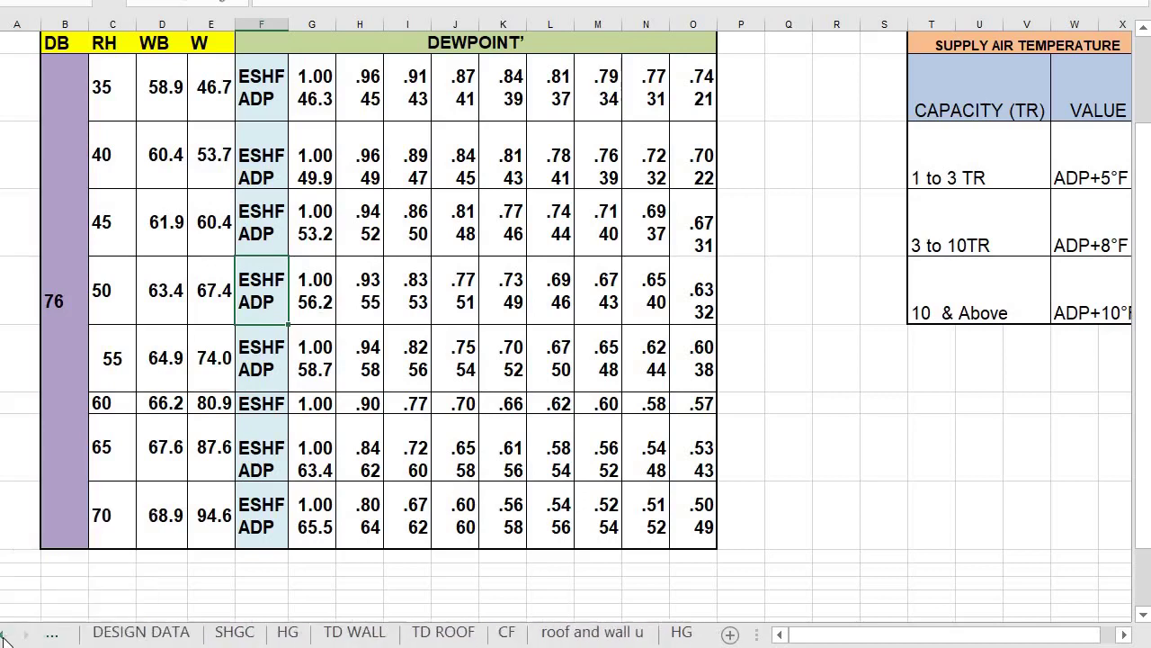
pyautogui.click(4, 634)
pyautogui.click(4, 635)
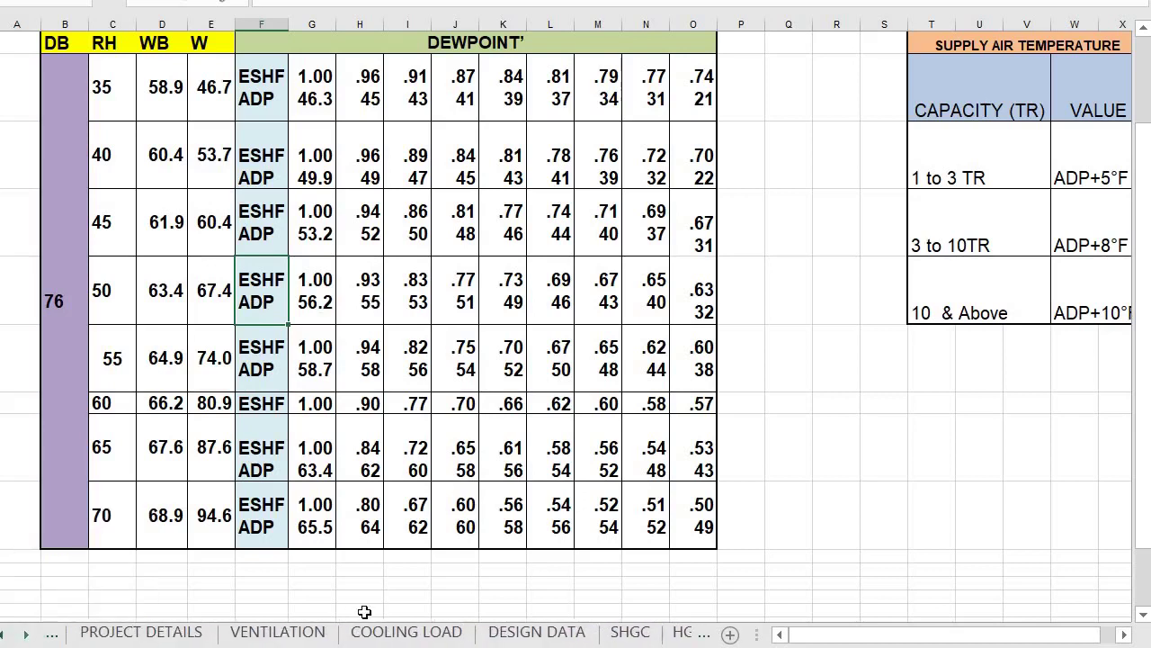
pyautogui.click(505, 634)
pyautogui.hscroll(3, 946, 383)
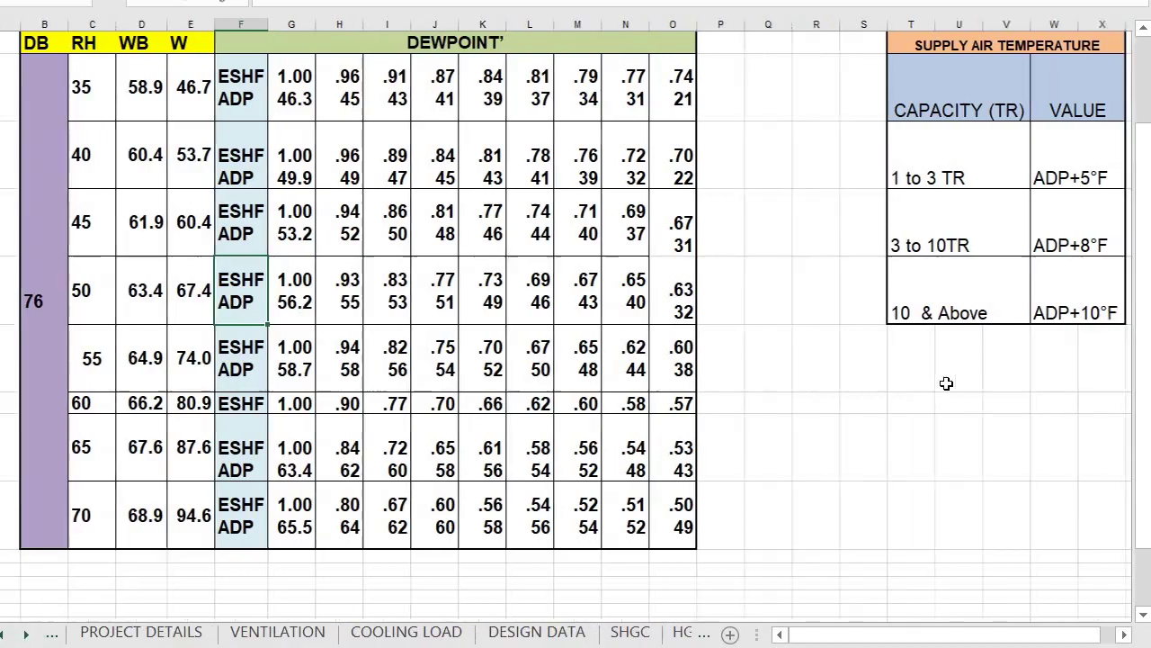
pyautogui.scroll(1, 895, 206)
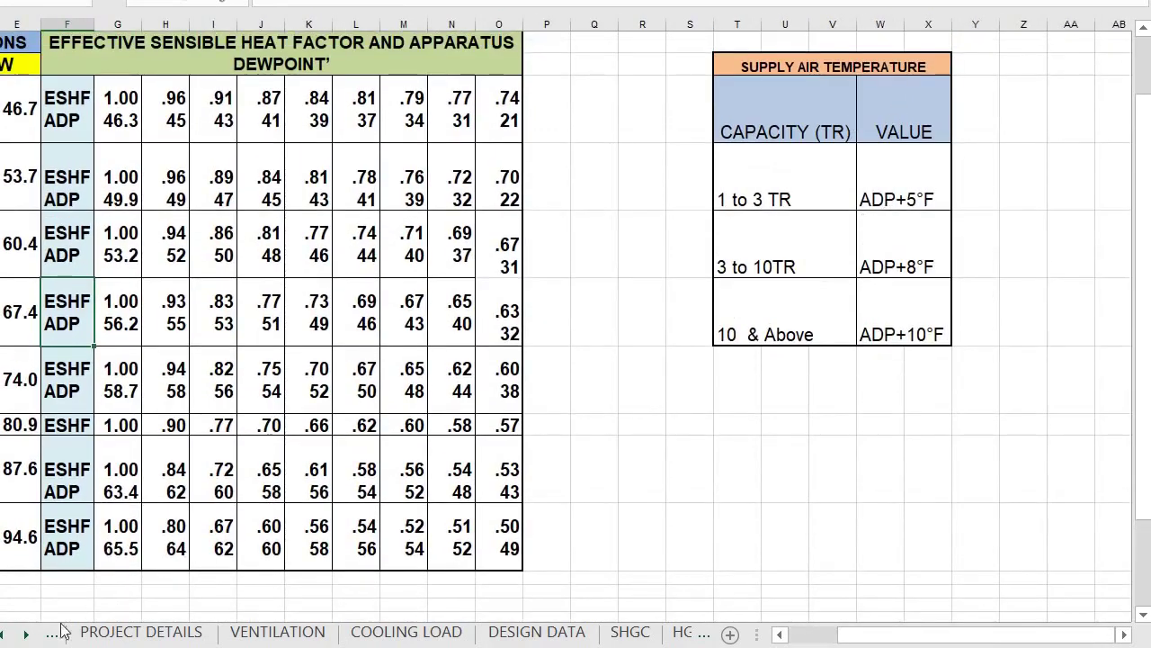
pyautogui.click(7, 635)
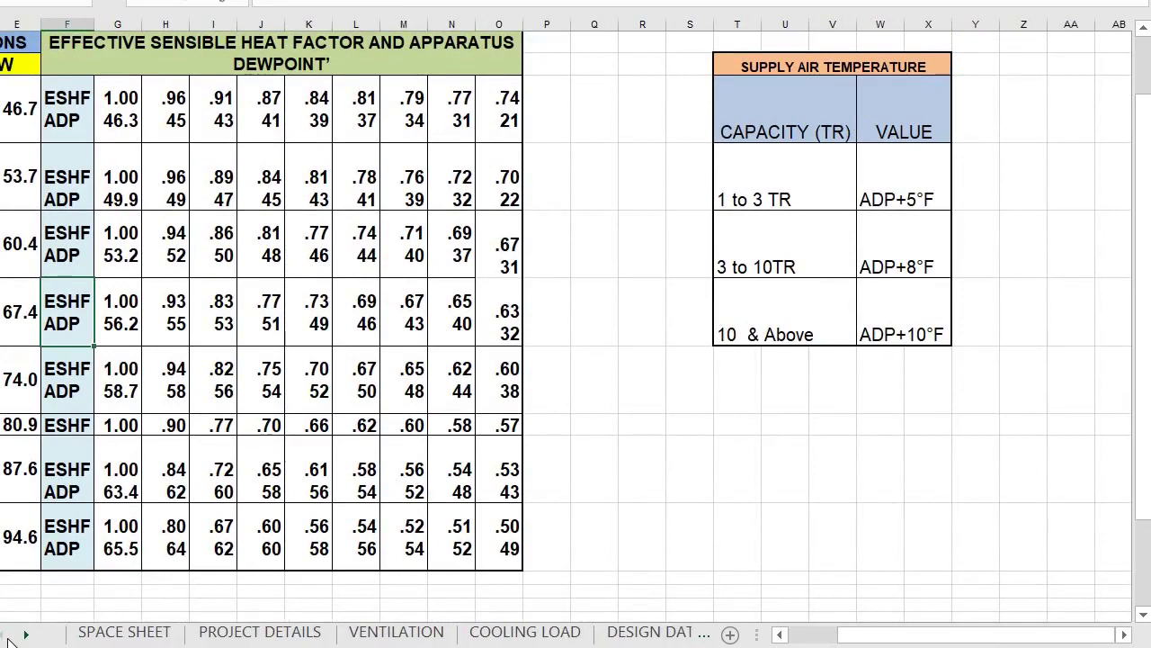
pyautogui.click(524, 632)
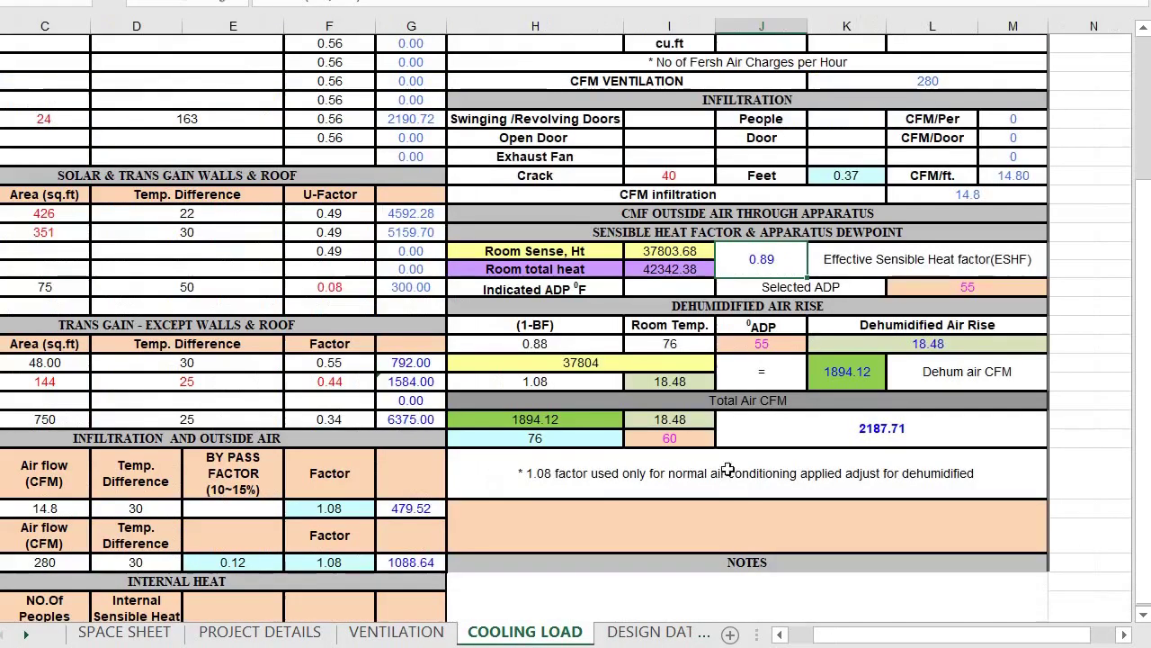
# - Examine the Selected ADP and how the room temperature and ADP feed the Dehumidified Air Rise
pyautogui.click(971, 289)
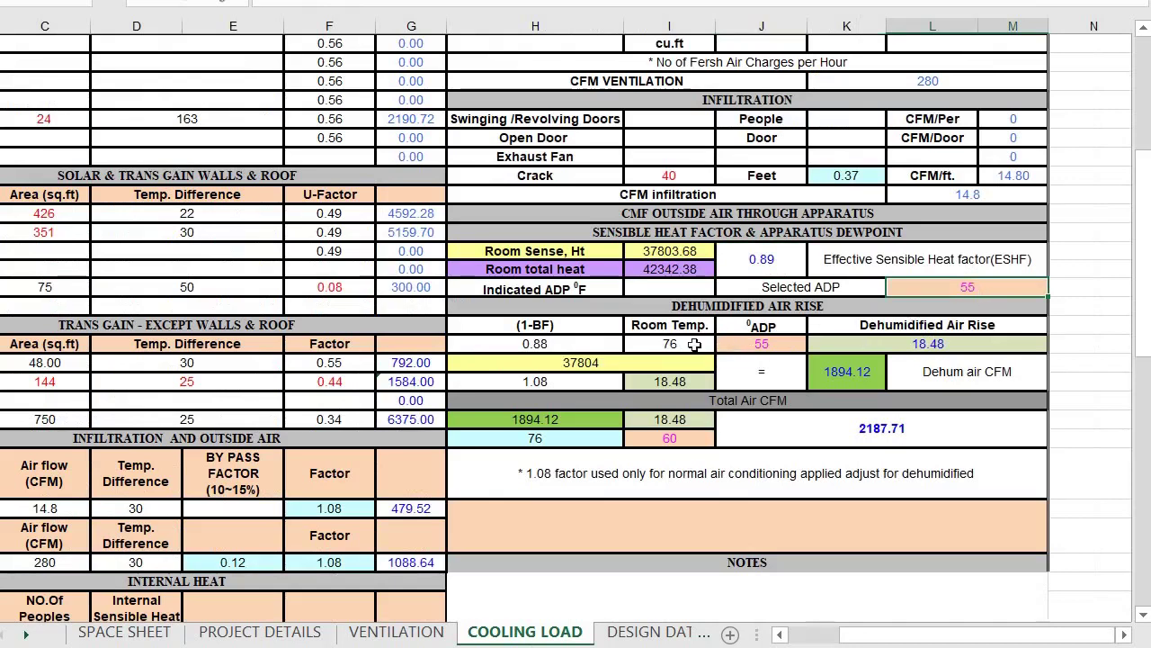
pyautogui.click(688, 342)
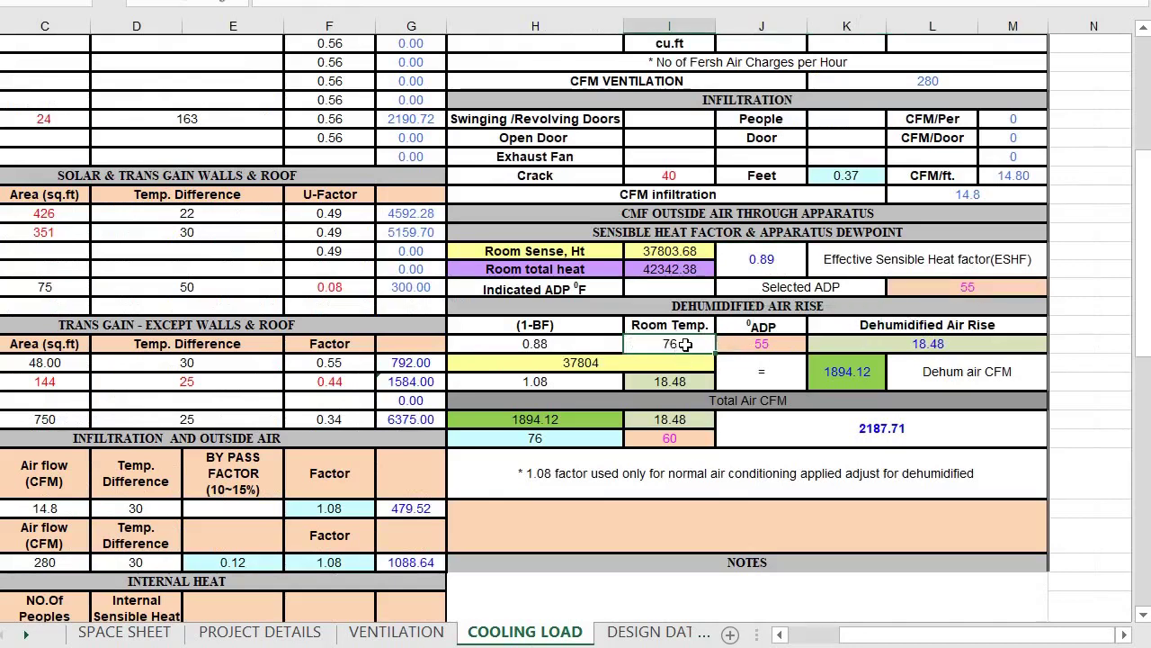
pyautogui.click(755, 347)
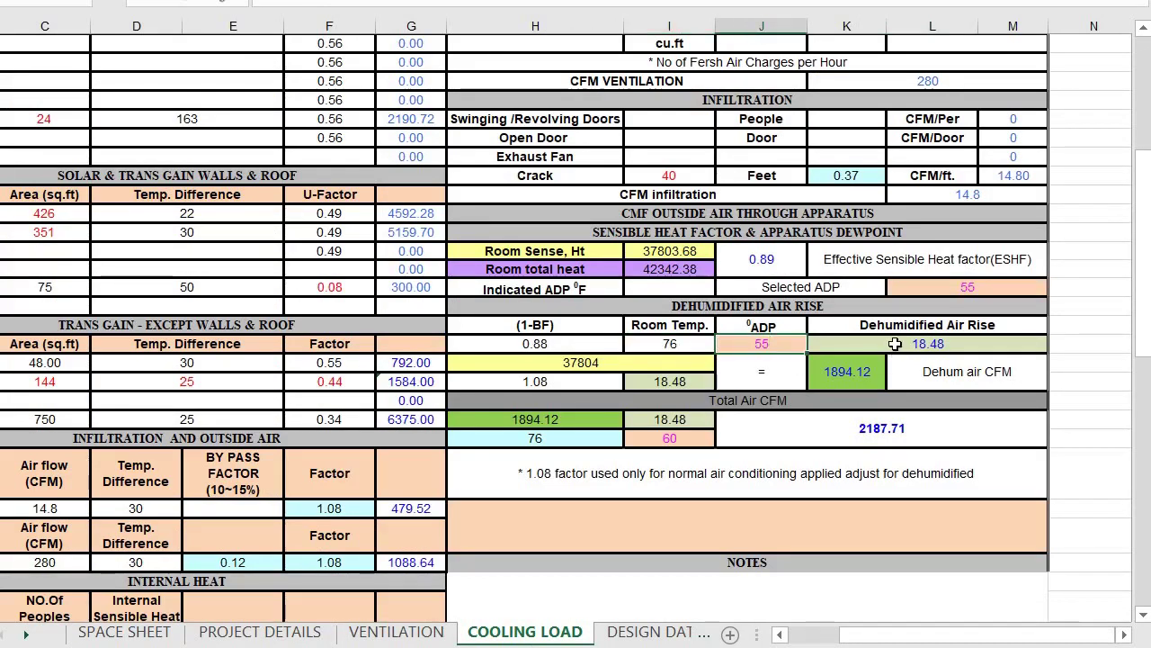
pyautogui.click(895, 344)
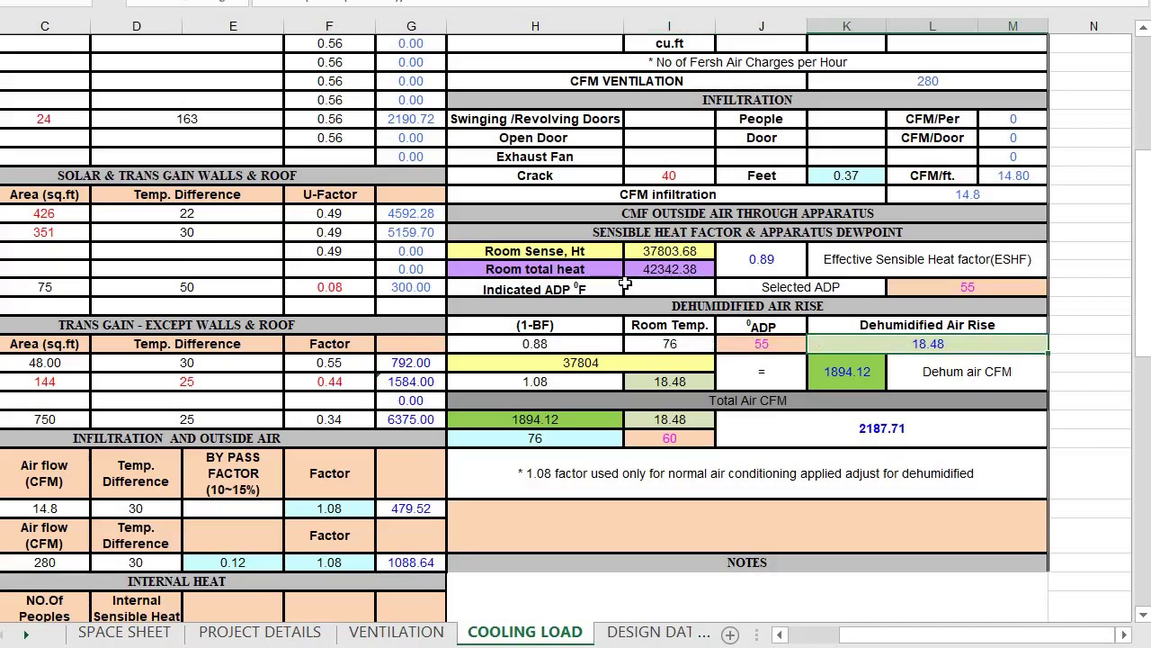
pyautogui.scroll(1, 624, 285)
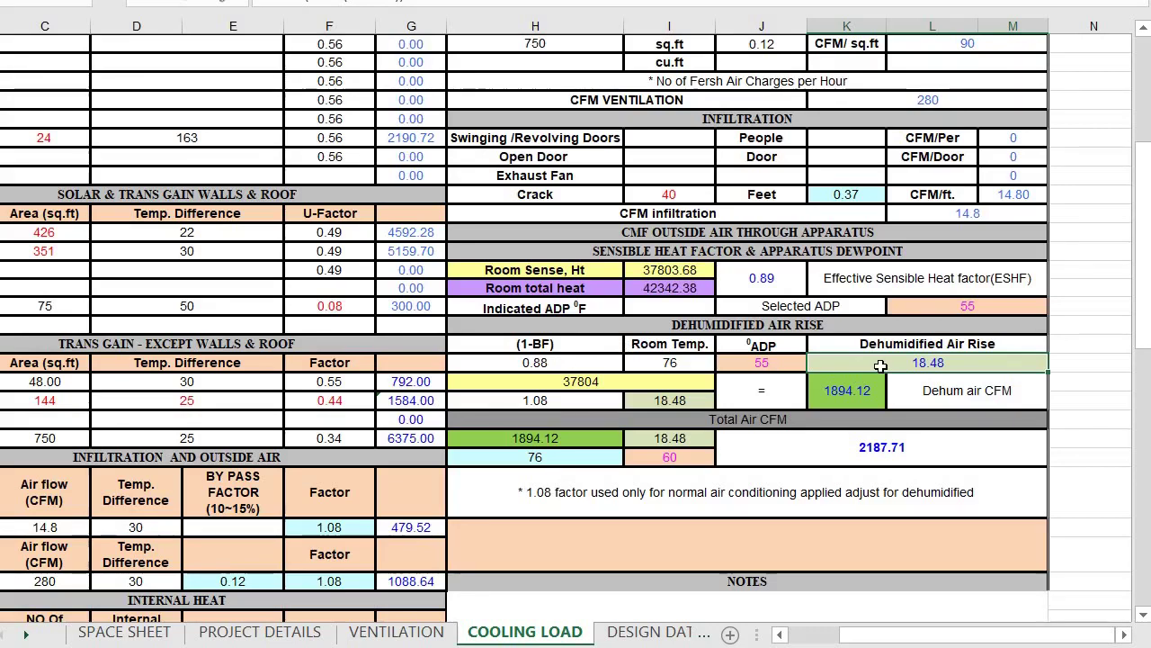
# - Check the Dehum air CFM against the room sensible heat, the 1.08 factor and the dehumidified air rise
pyautogui.click(659, 382)
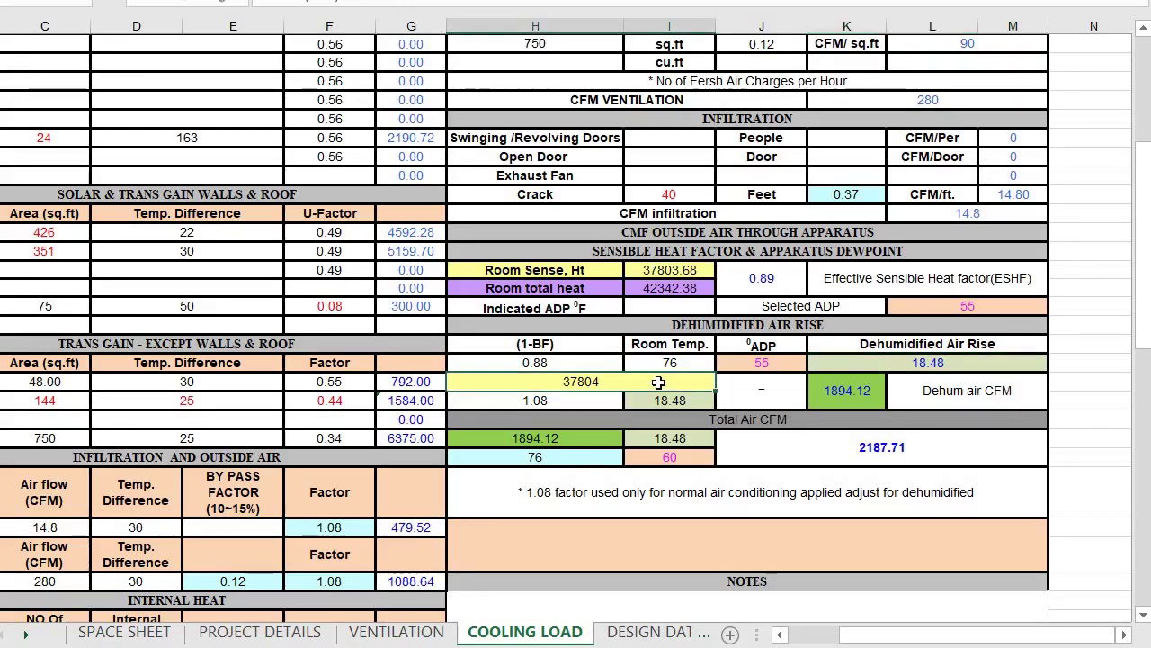
pyautogui.scroll(-2, 658, 382)
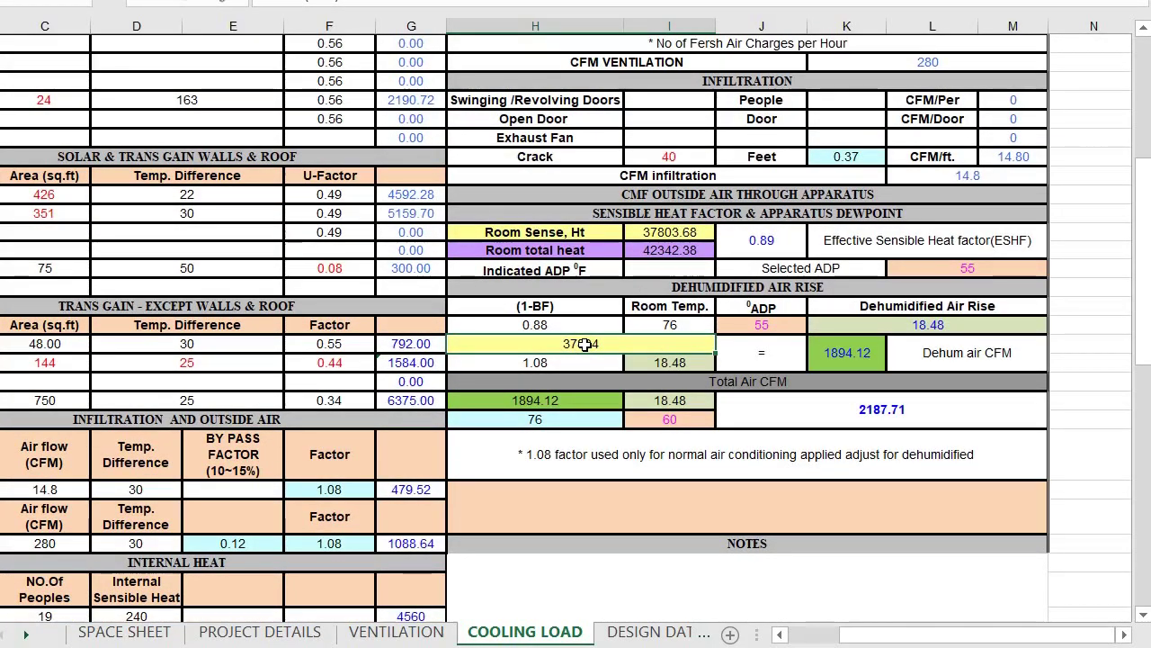
pyautogui.click(649, 361)
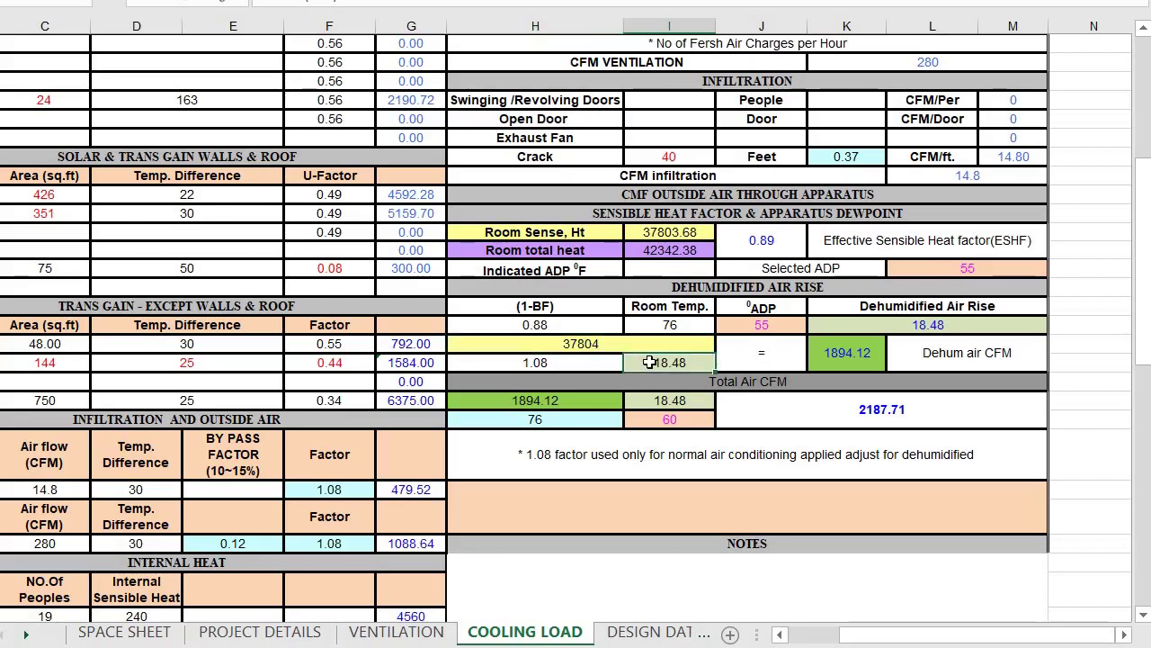
pyautogui.click(836, 348)
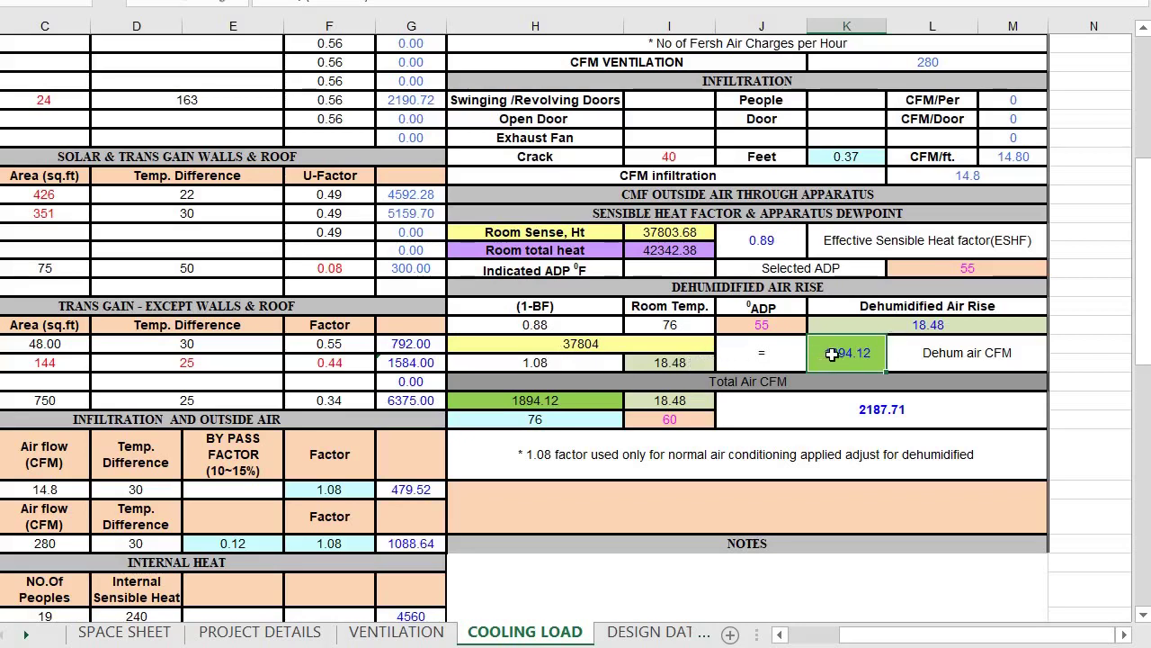
pyautogui.click(988, 356)
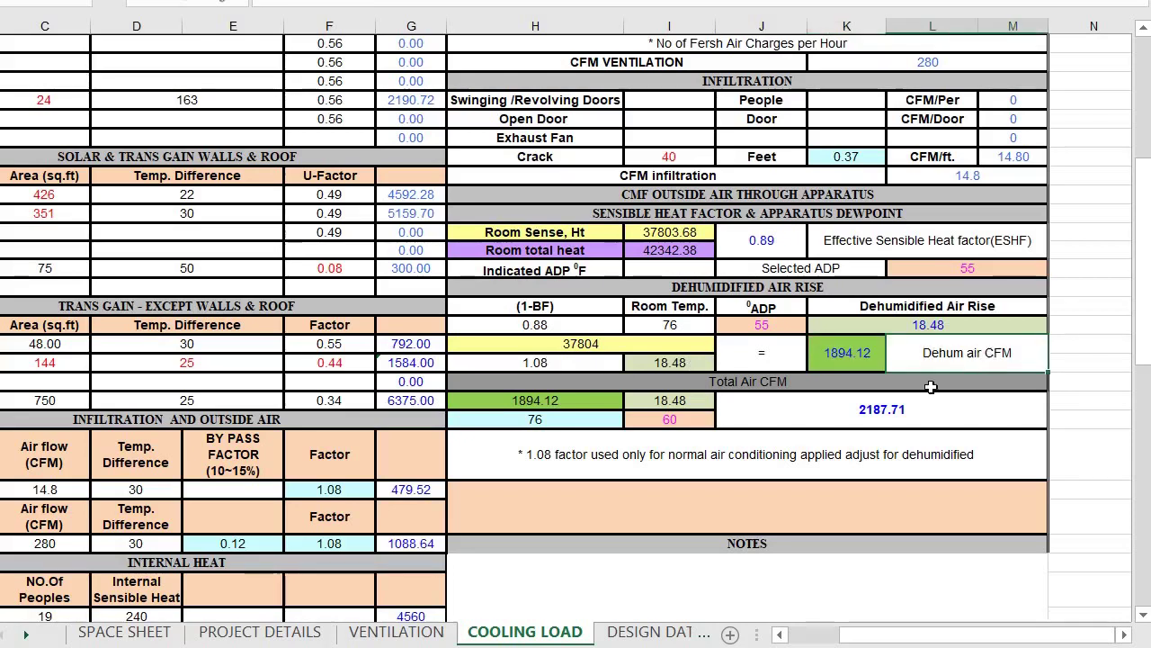
# - Check the calculated TONS and look up the matching supply air temperature rule on the ADP sheet, returning to COOLING LOAD
pyautogui.click(641, 420)
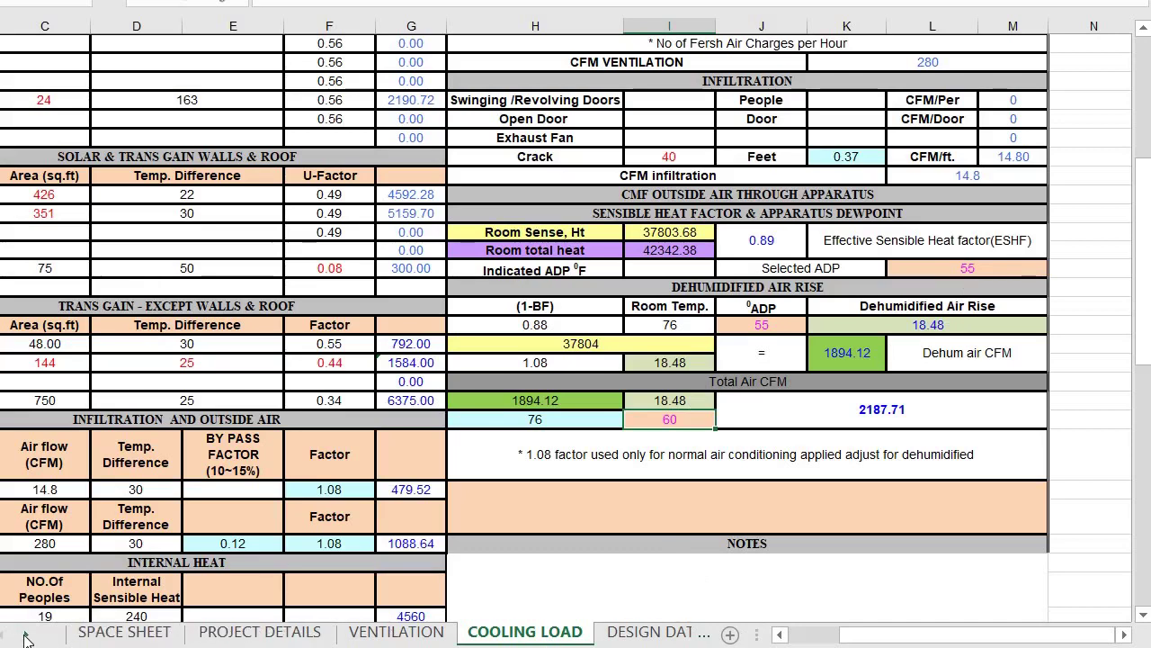
pyautogui.click(26, 639)
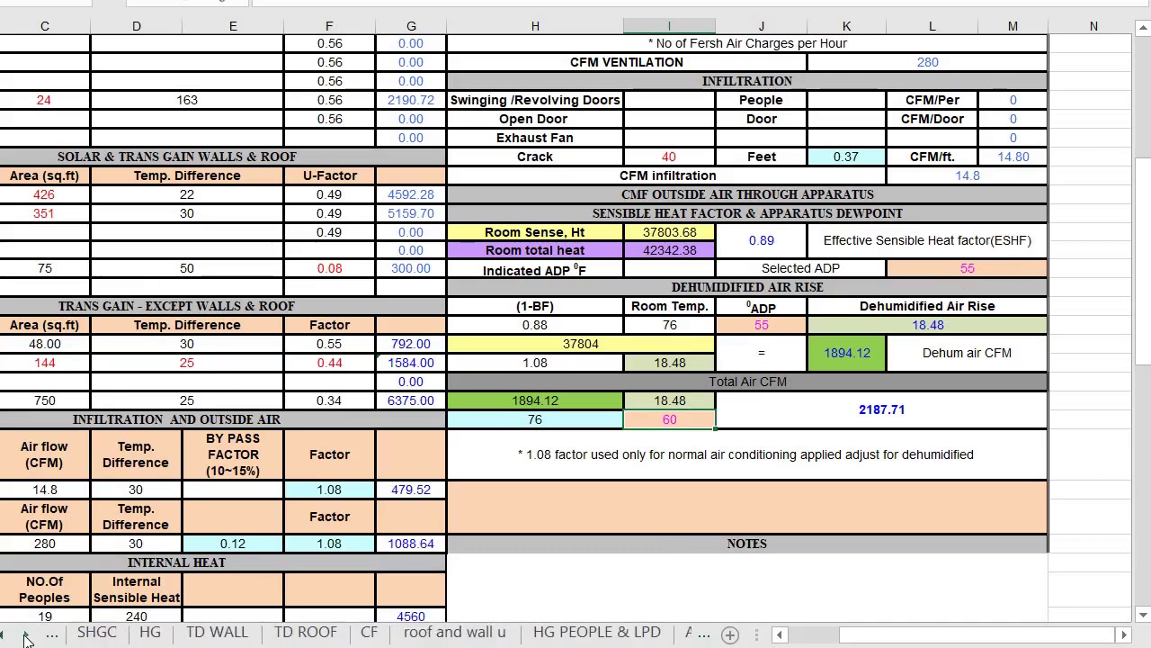
pyautogui.click(25, 638)
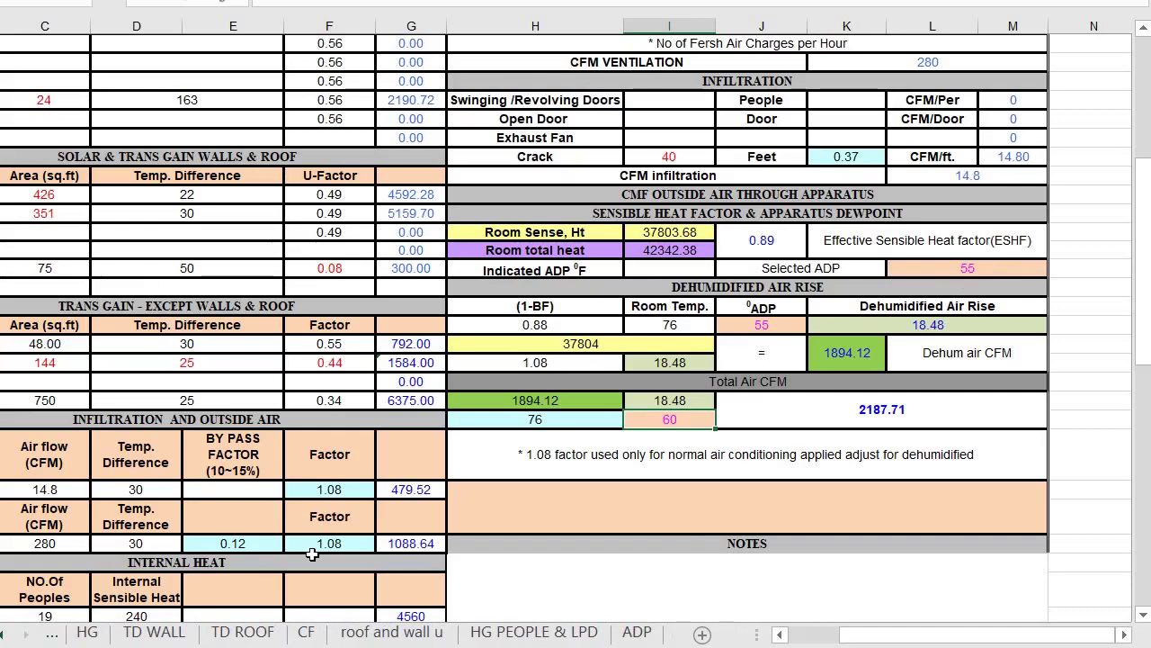
pyautogui.hscroll(-2, 311, 553)
pyautogui.scroll(-6, 311, 553)
pyautogui.scroll(-8, 311, 553)
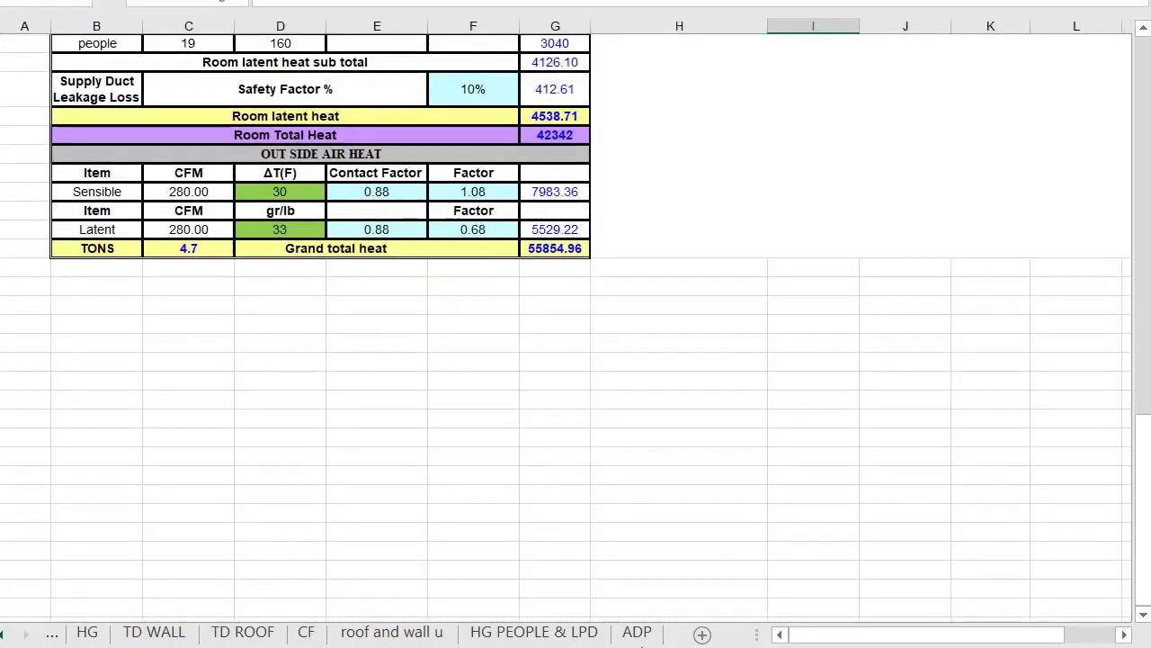
pyautogui.click(637, 632)
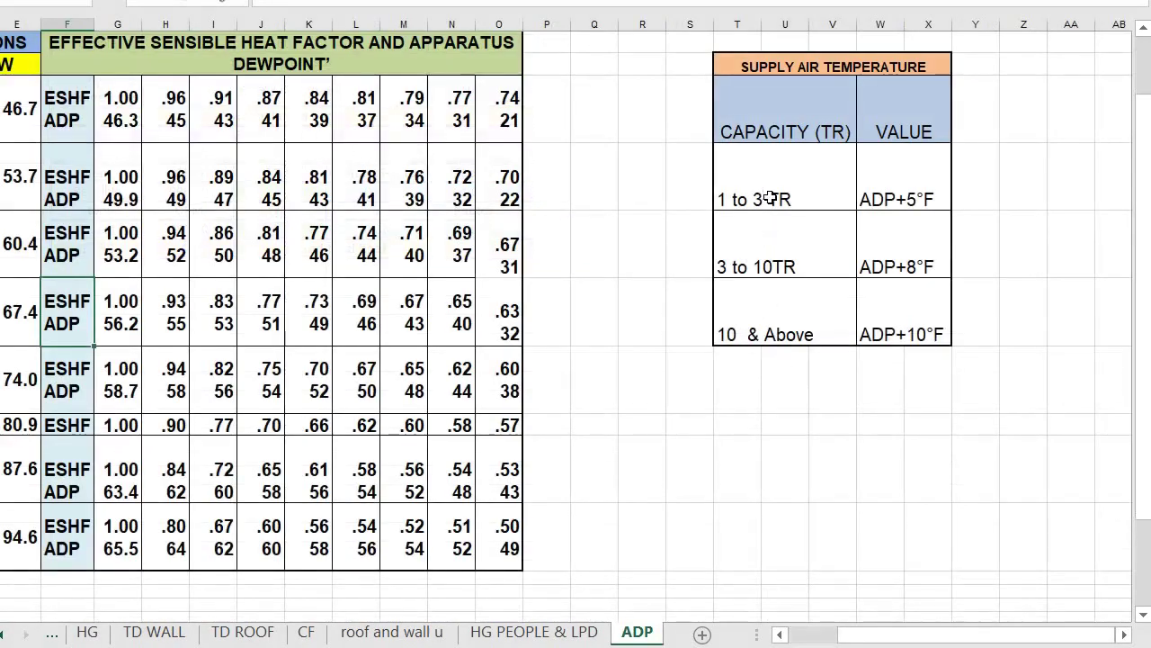
pyautogui.scroll(1, 778, 223)
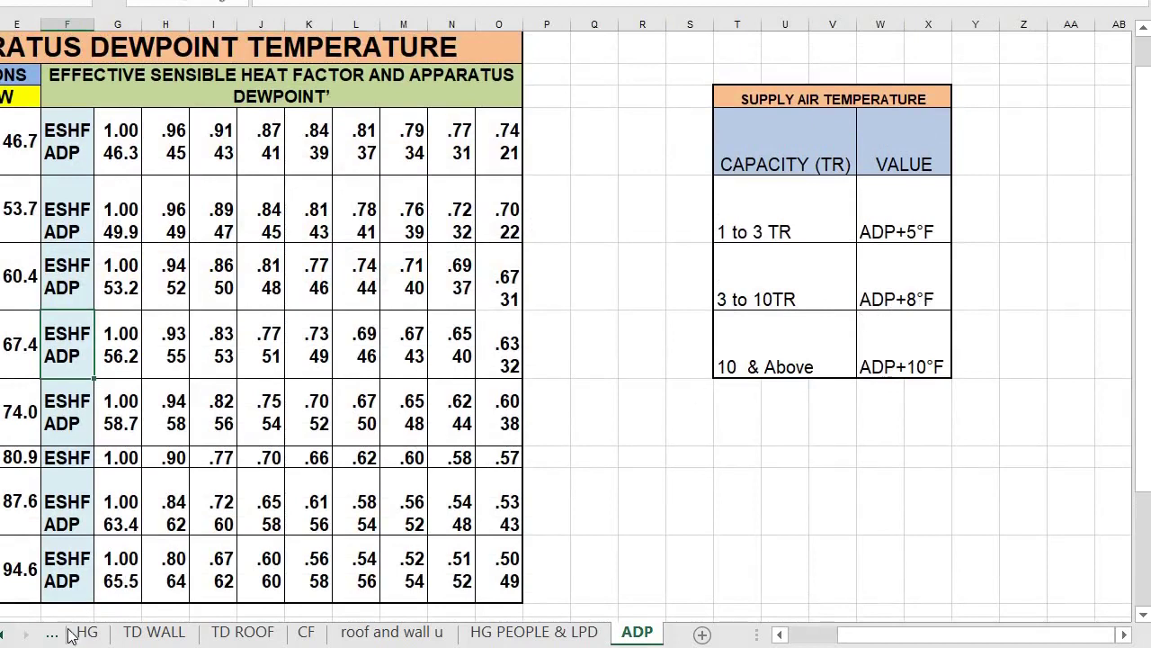
pyautogui.click(4, 635)
pyautogui.click(3, 635)
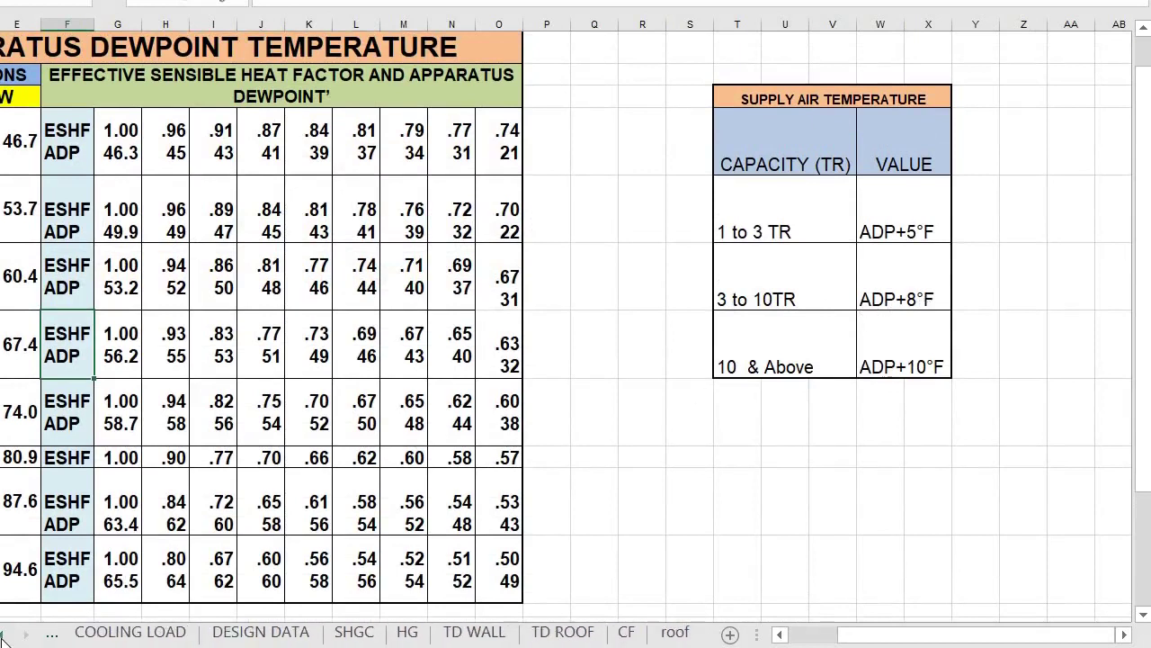
pyautogui.click(4, 635)
pyautogui.click(222, 635)
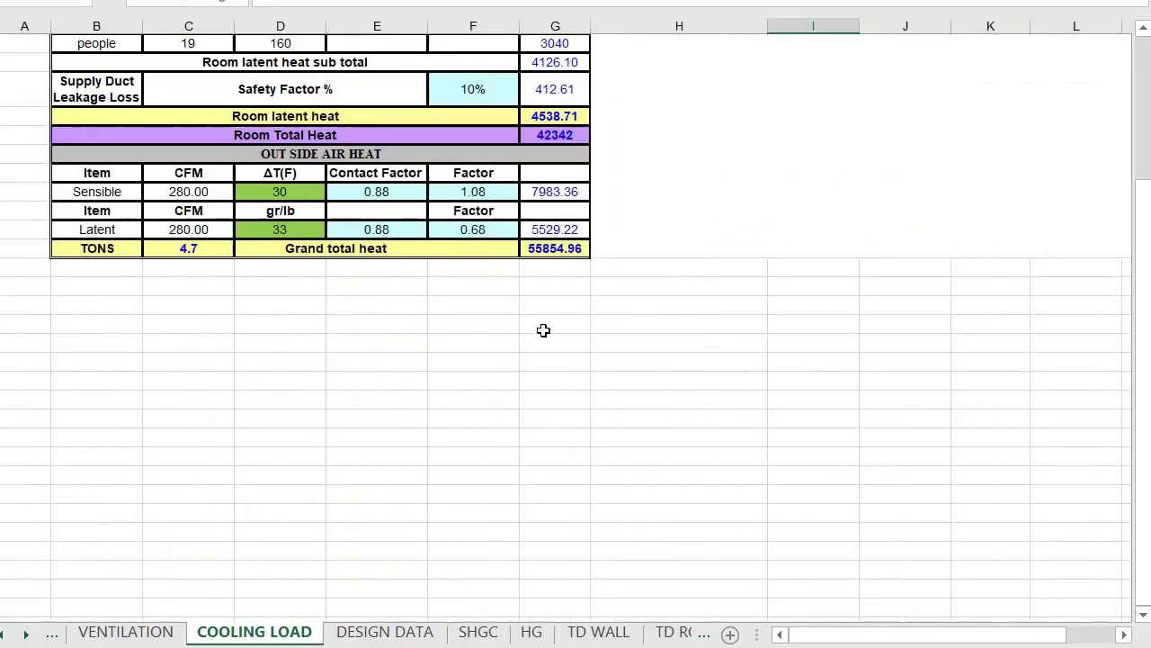
# - Set the supply air temperature beside the 76 room temperature in the Total Air CFM section to 63
pyautogui.scroll(10, 545, 329)
pyautogui.scroll(1, 573, 483)
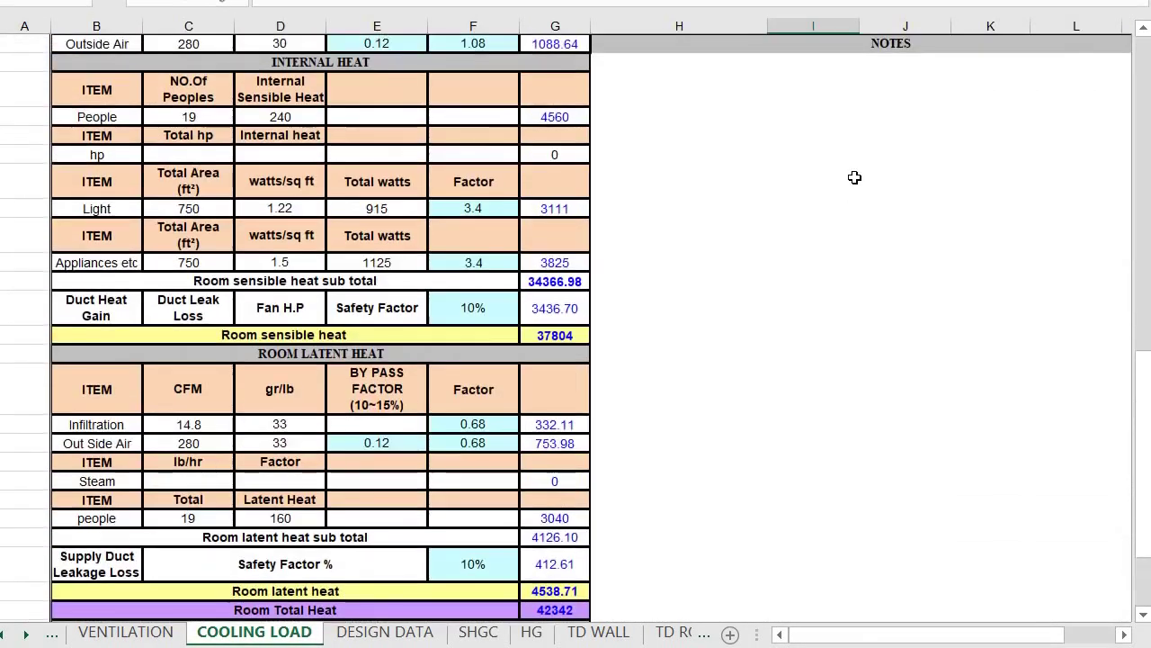
pyautogui.scroll(6, 854, 177)
pyautogui.hscroll(2, 854, 177)
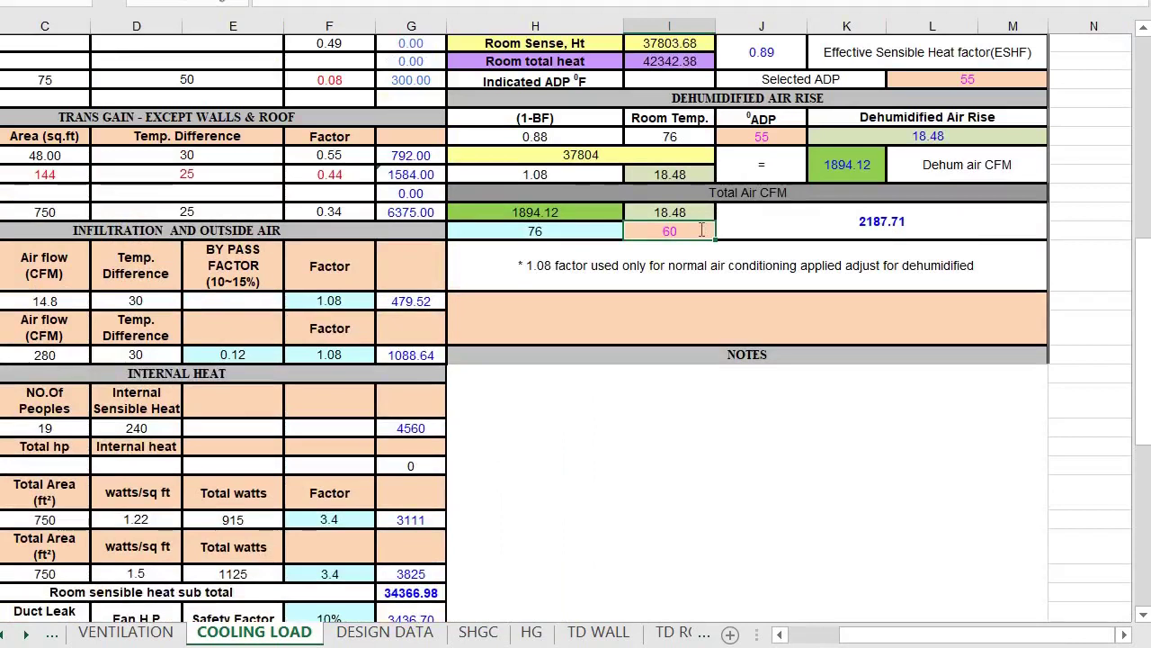
pyautogui.doubleClick(701, 230)
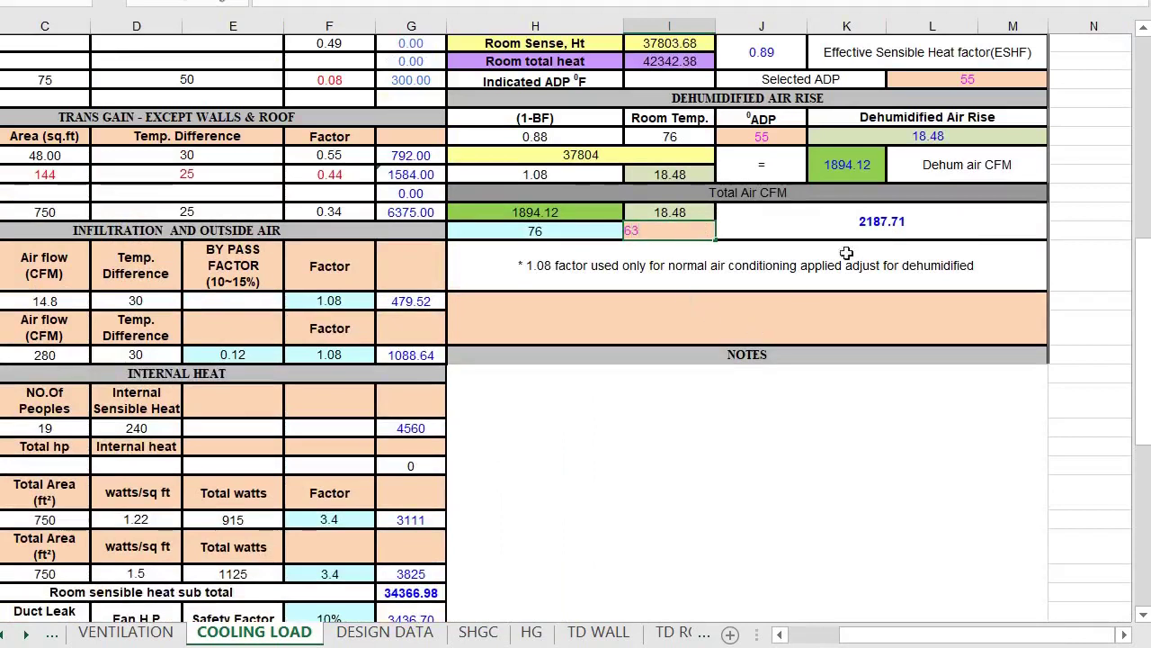
pyautogui.click(887, 223)
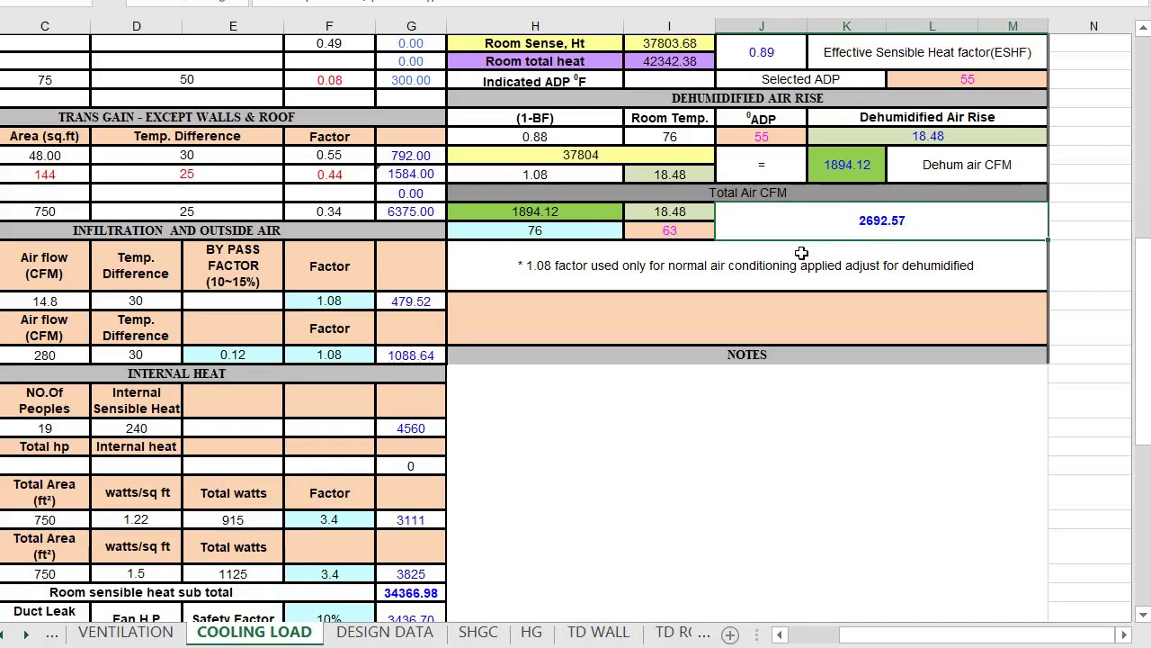
# - Review the completed E-20 sheet from the space conditions through the Grand total heat and TONS, back to the Total Air CFM
pyautogui.scroll(1, 801, 253)
pyautogui.scroll(8, 764, 343)
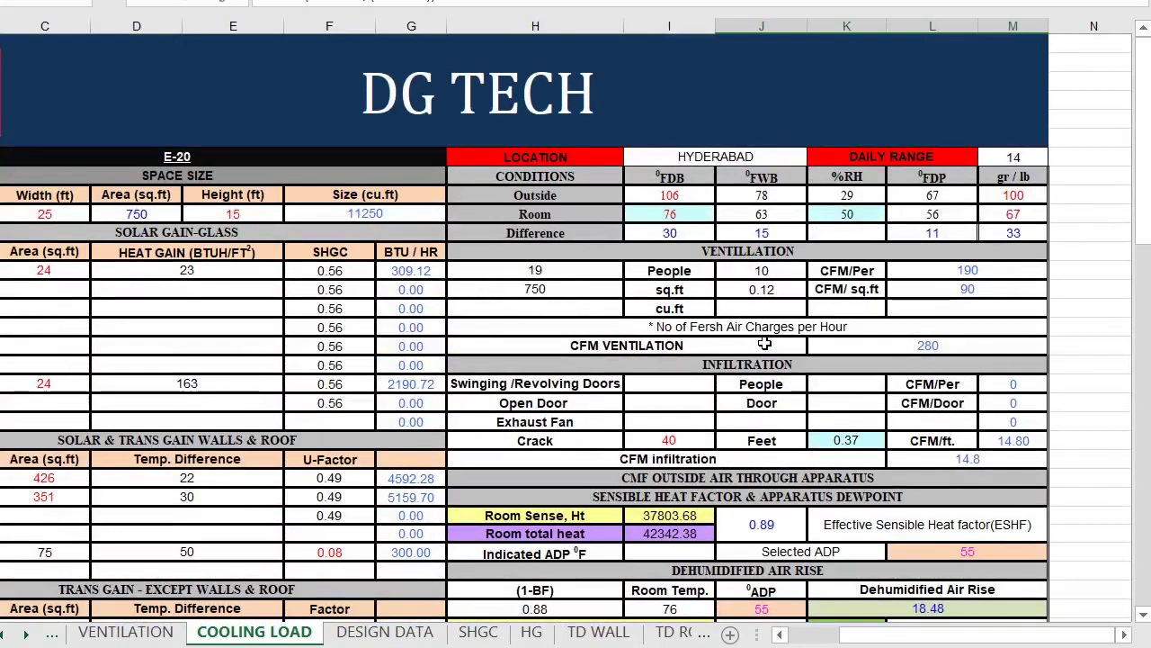
pyautogui.hscroll(-1, 765, 343)
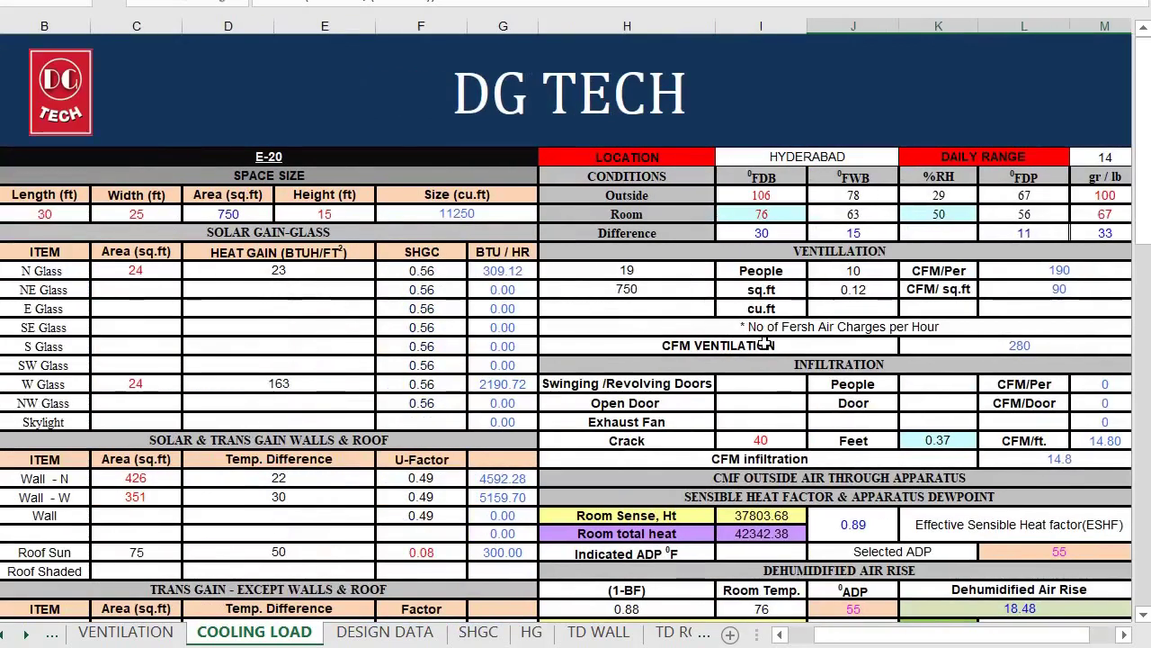
pyautogui.scroll(-15, 765, 342)
pyautogui.hscroll(-1, 765, 343)
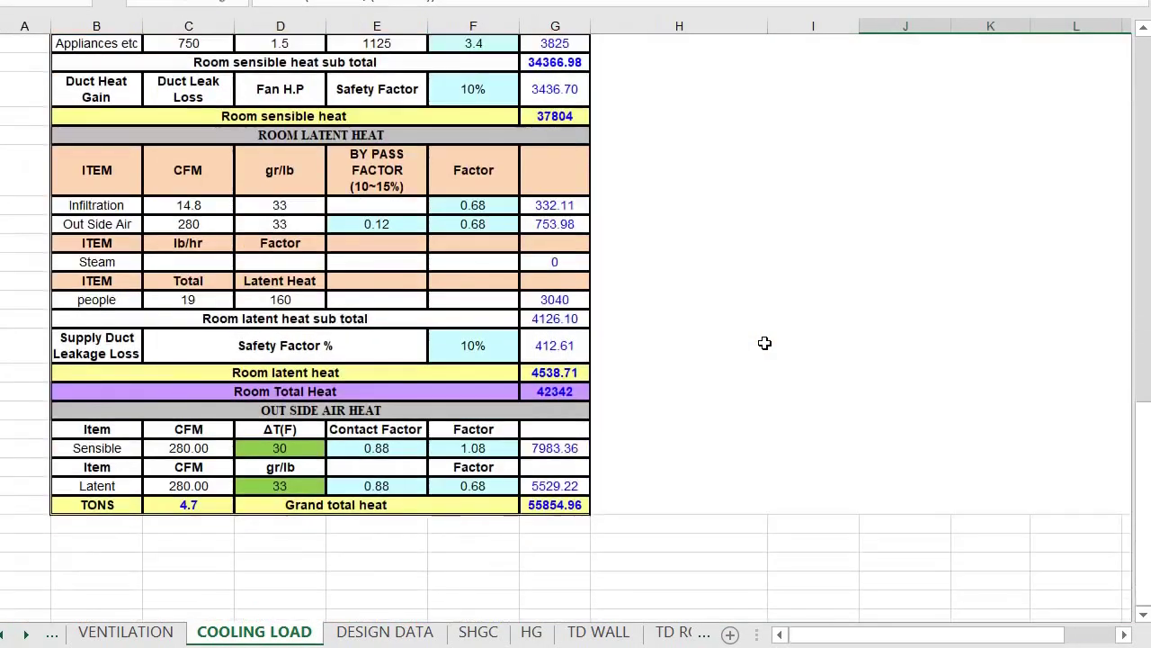
pyautogui.scroll(15, 764, 343)
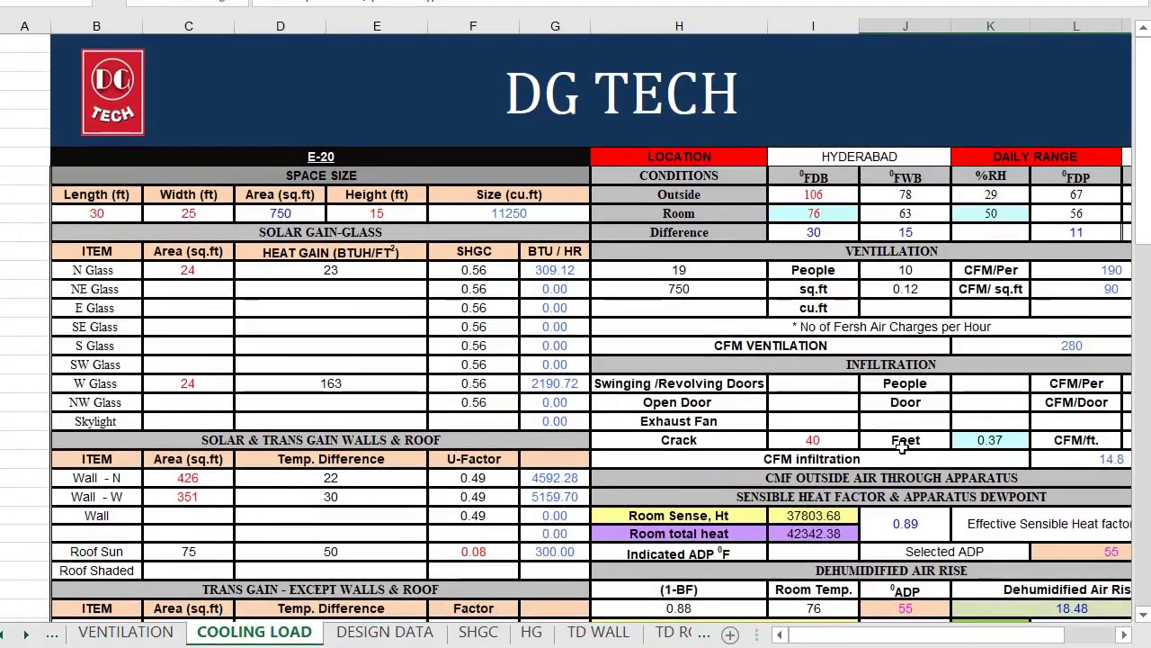
pyautogui.hscroll(1, 902, 447)
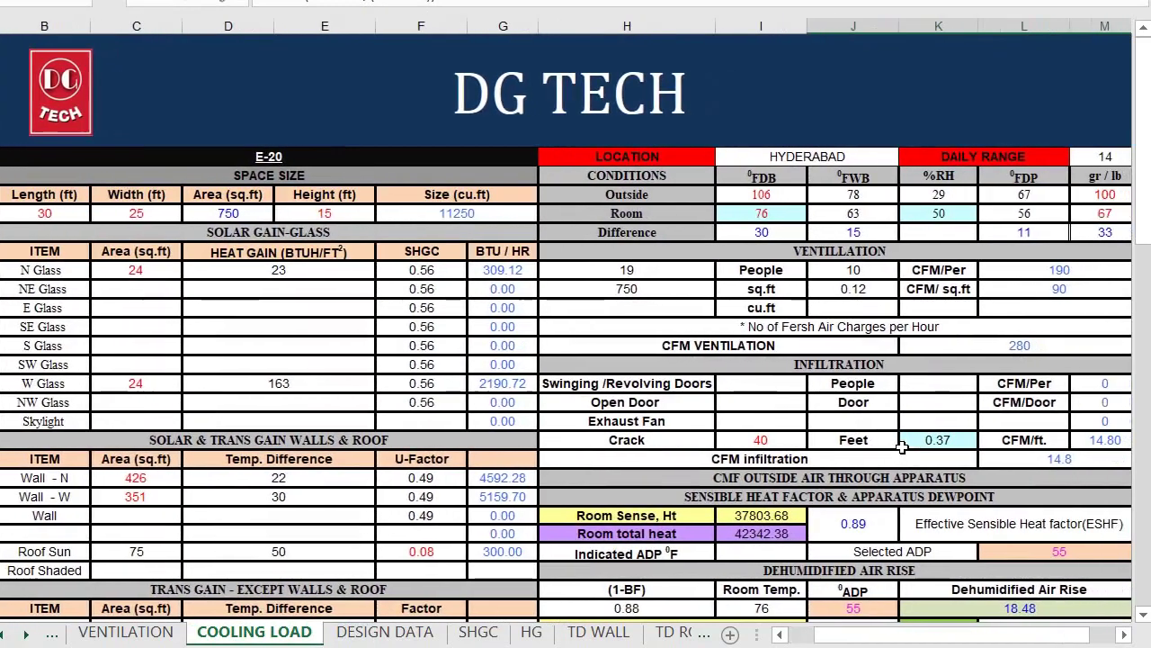
pyautogui.scroll(-3, 902, 447)
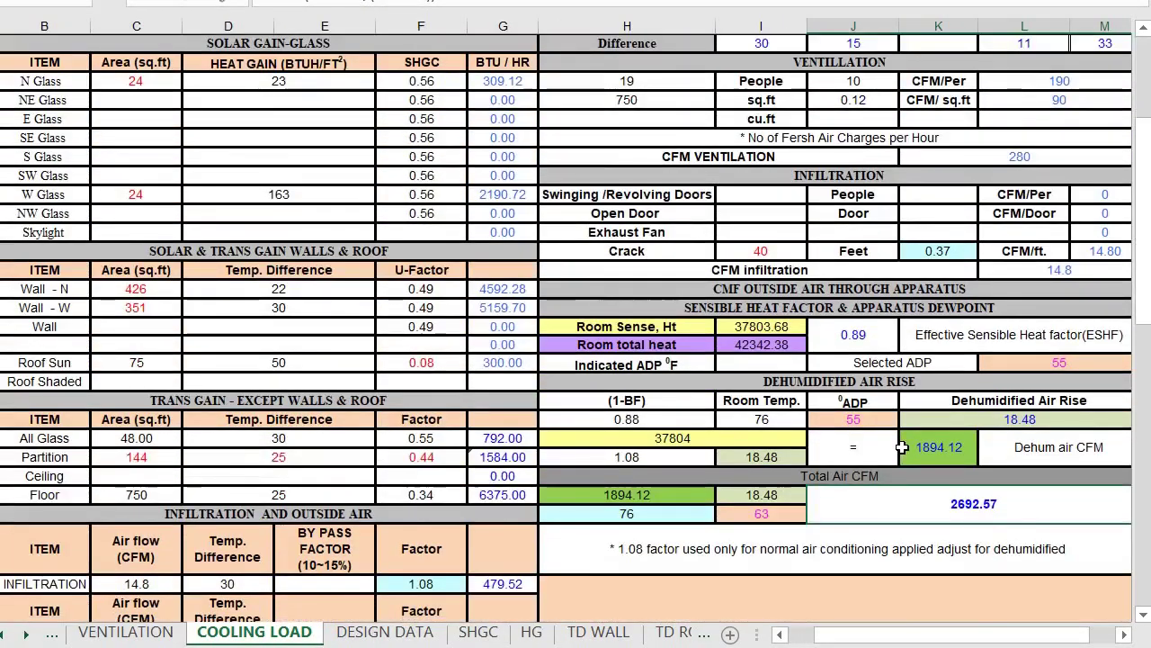
pyautogui.scroll(-2, 902, 447)
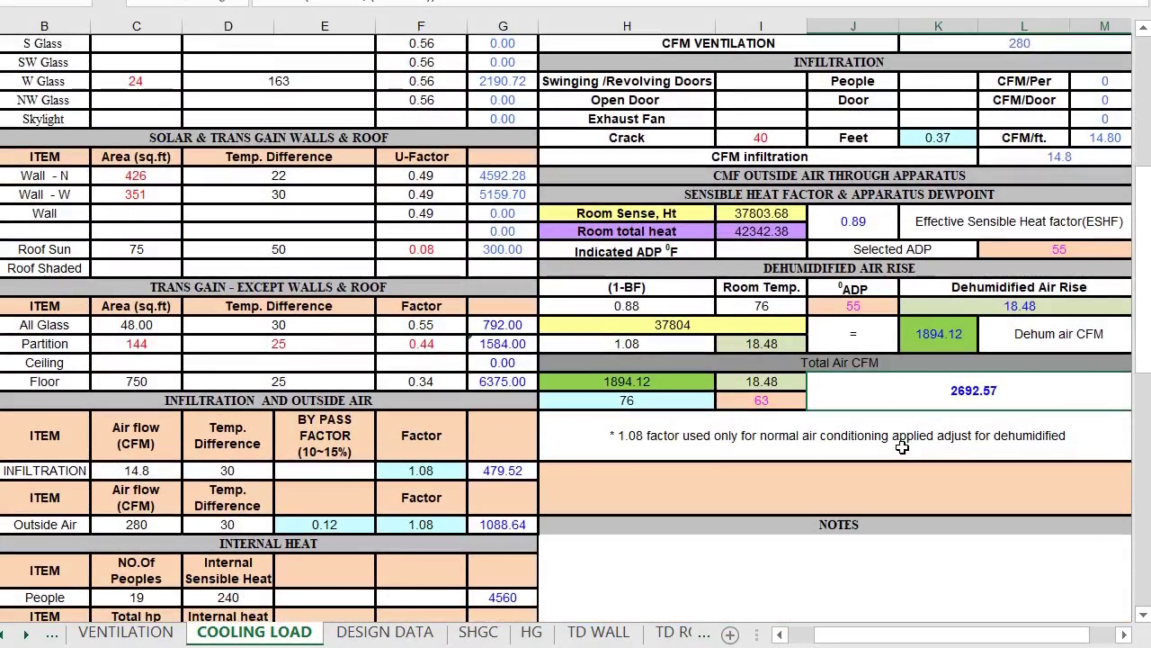